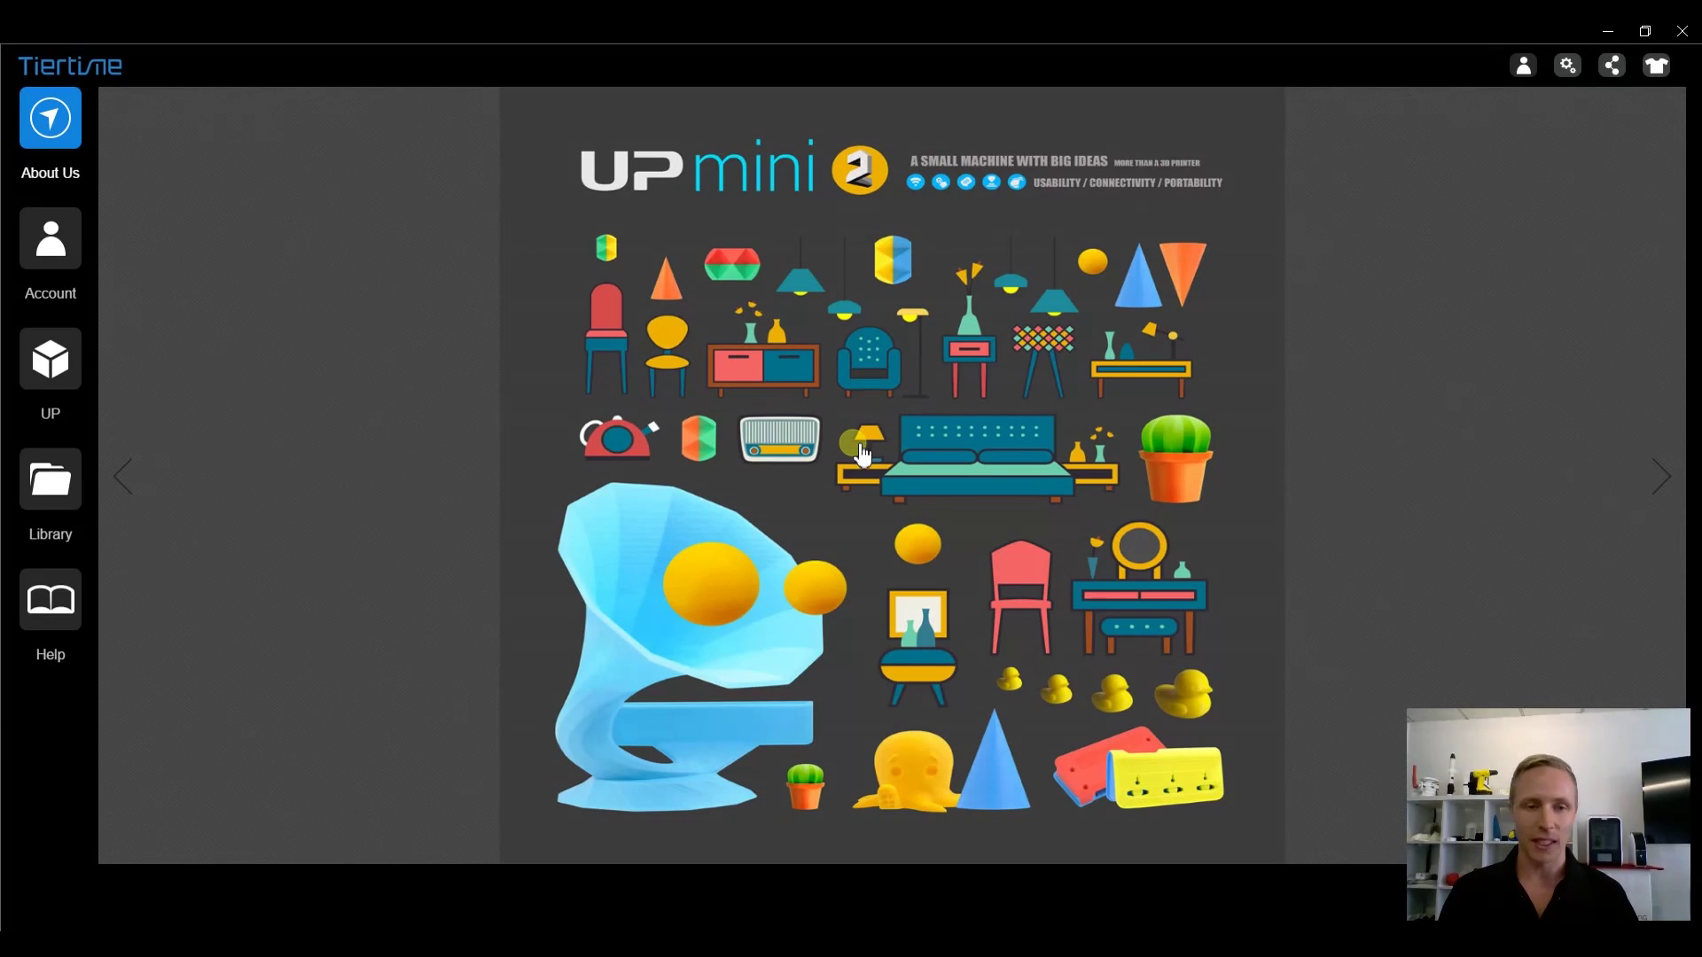
# - Skip past the promo slides and keep English as the interface language in settings
pyautogui.click(1670, 492)
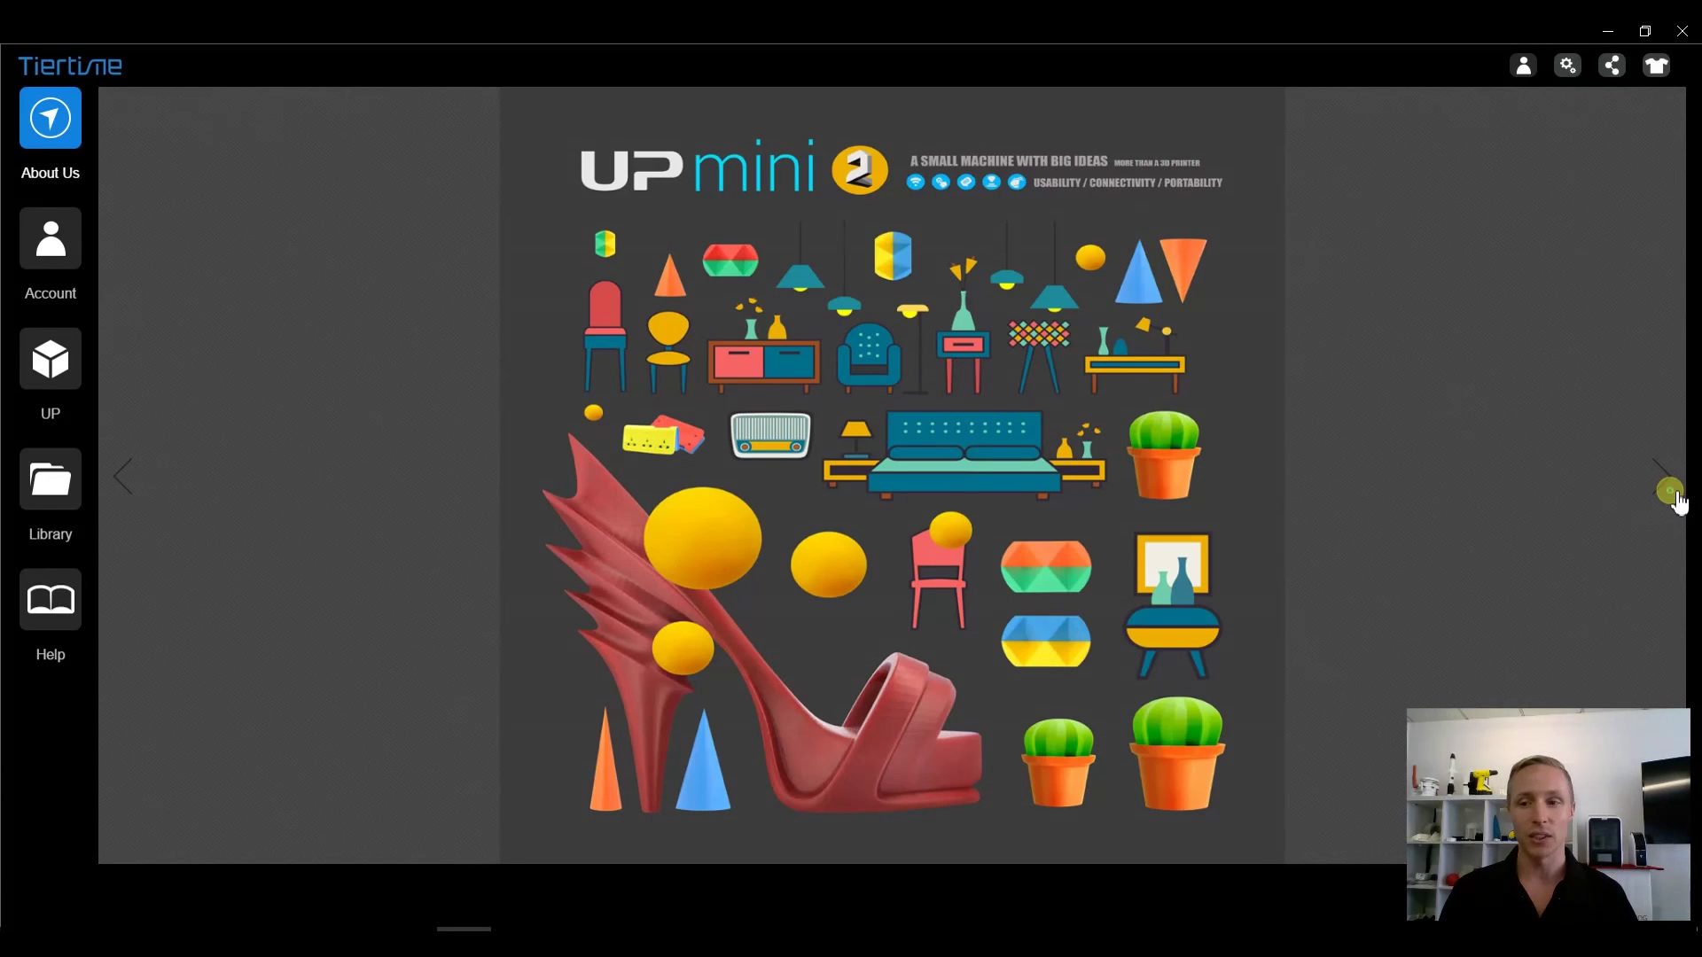
pyautogui.click(1669, 492)
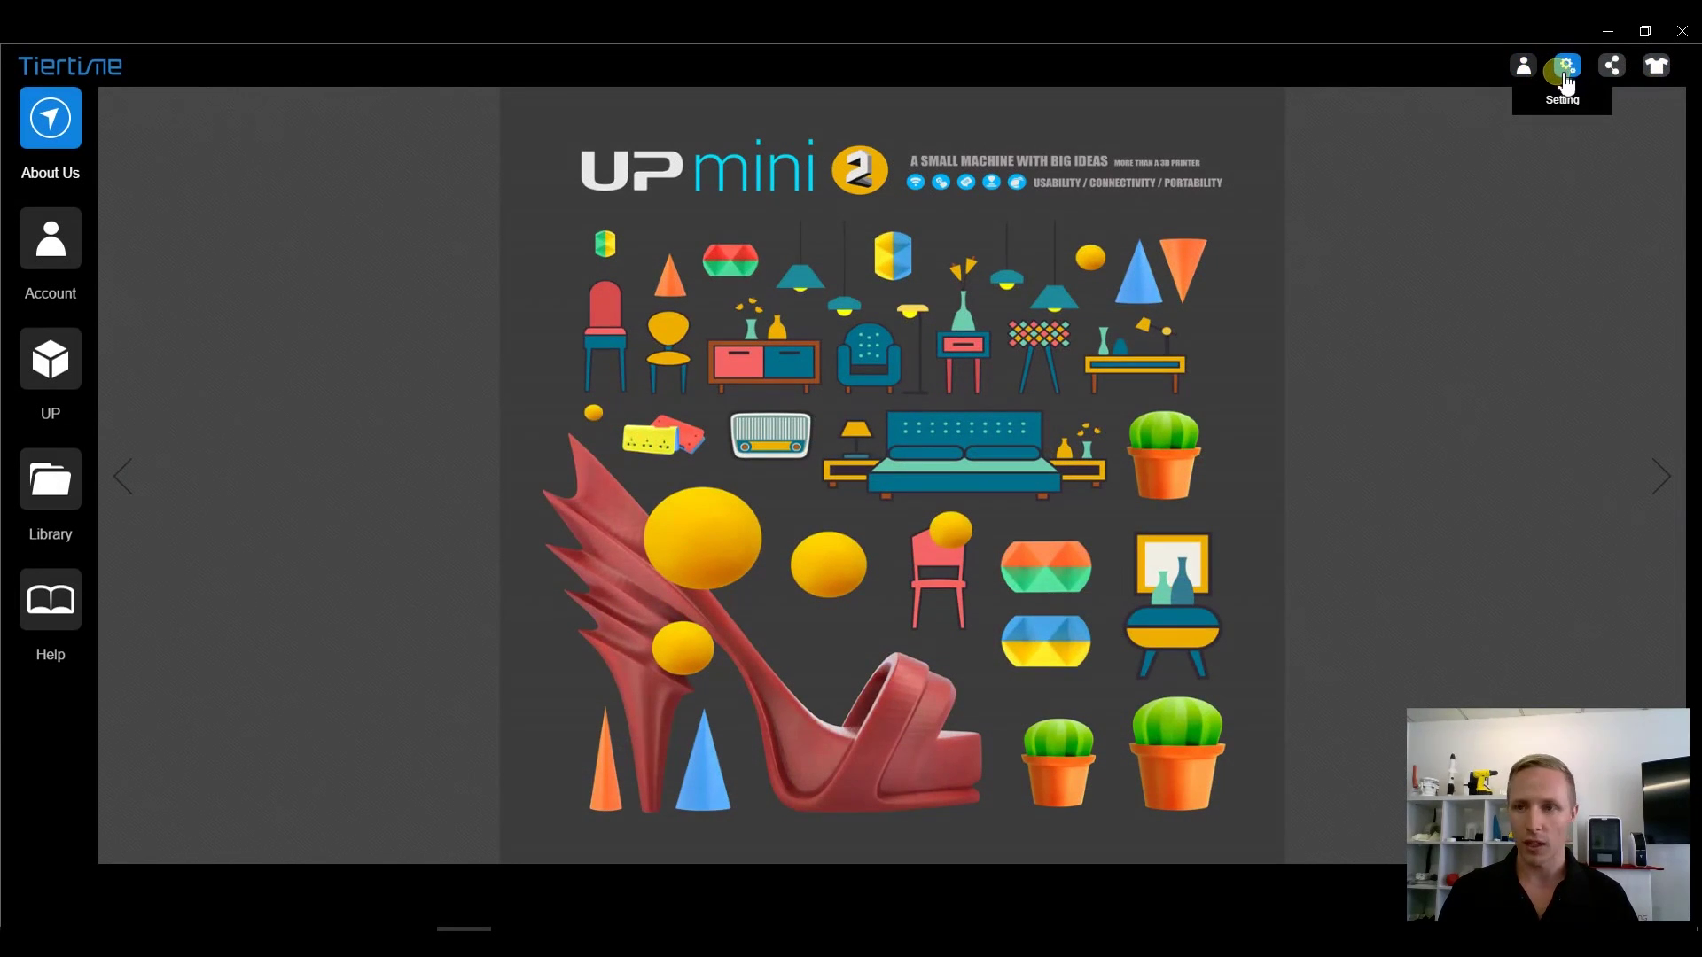
pyautogui.click(1565, 78)
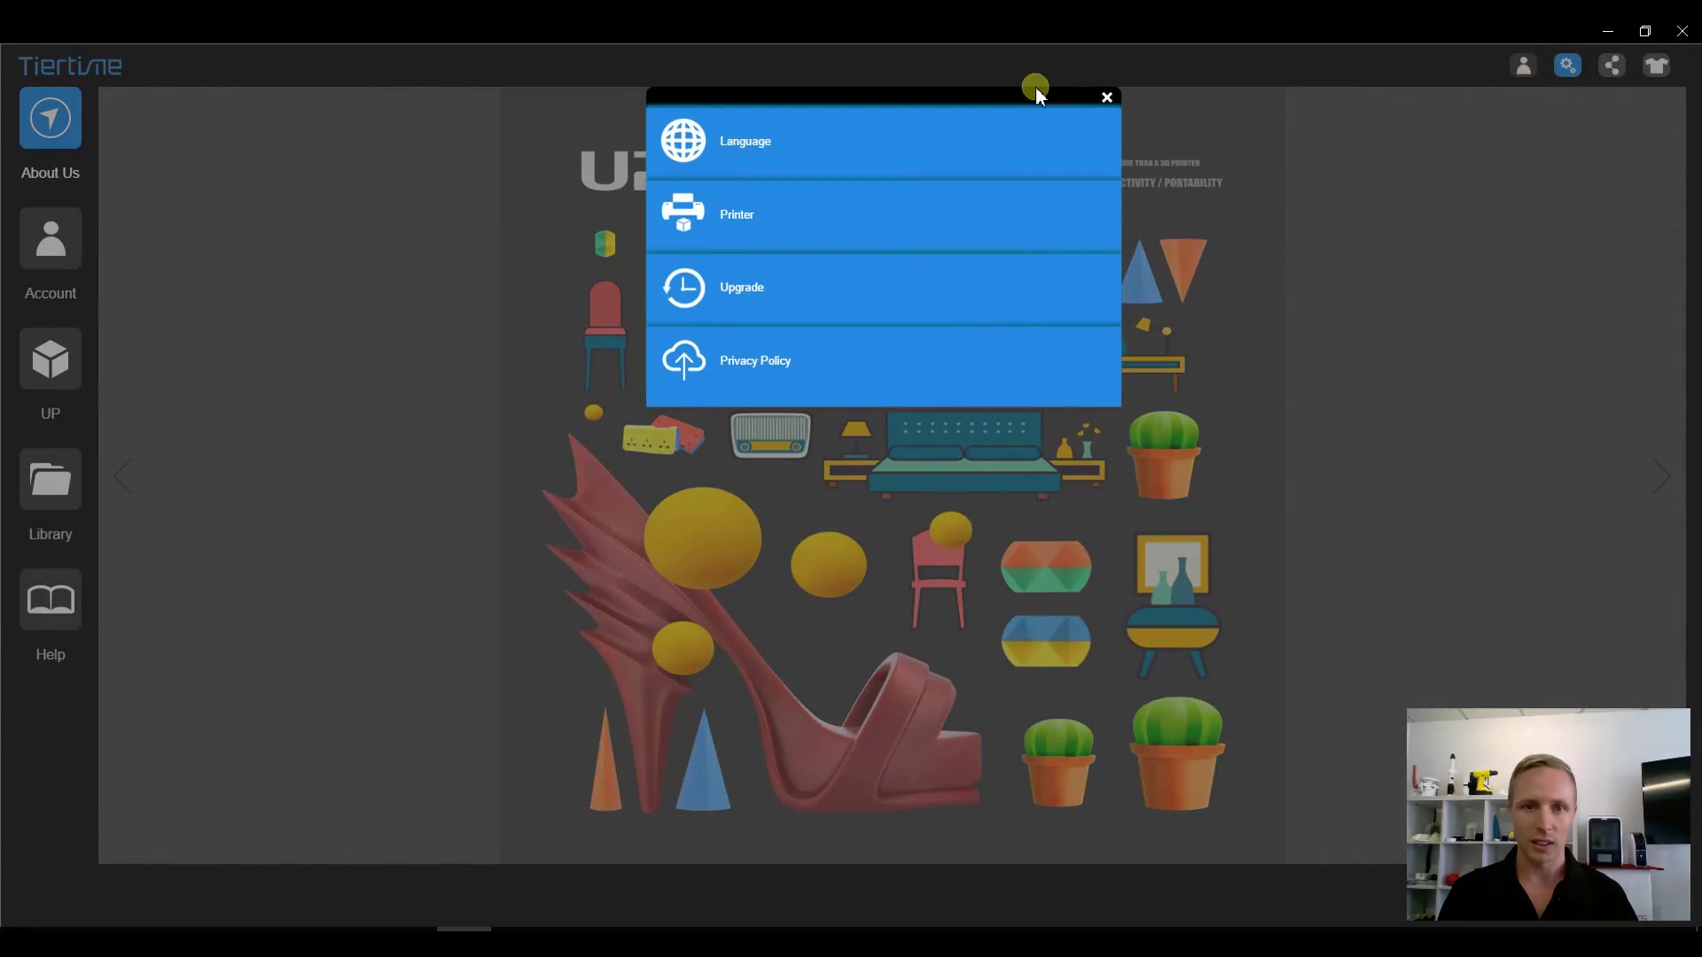
pyautogui.click(943, 153)
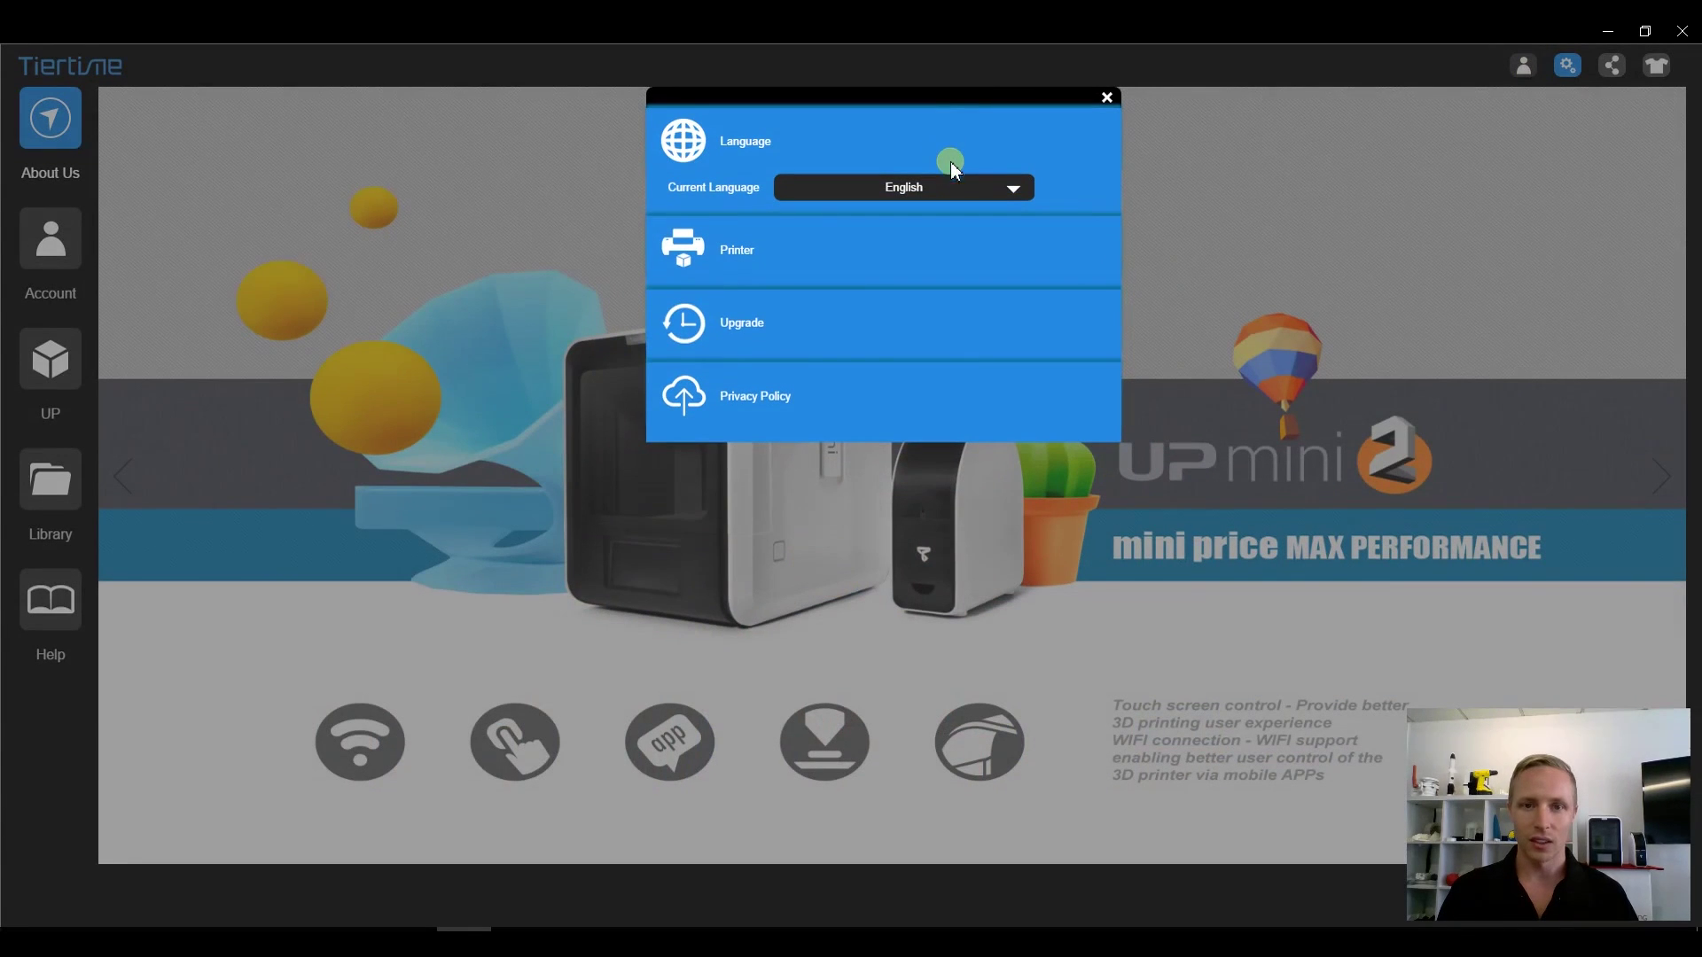
pyautogui.click(1011, 189)
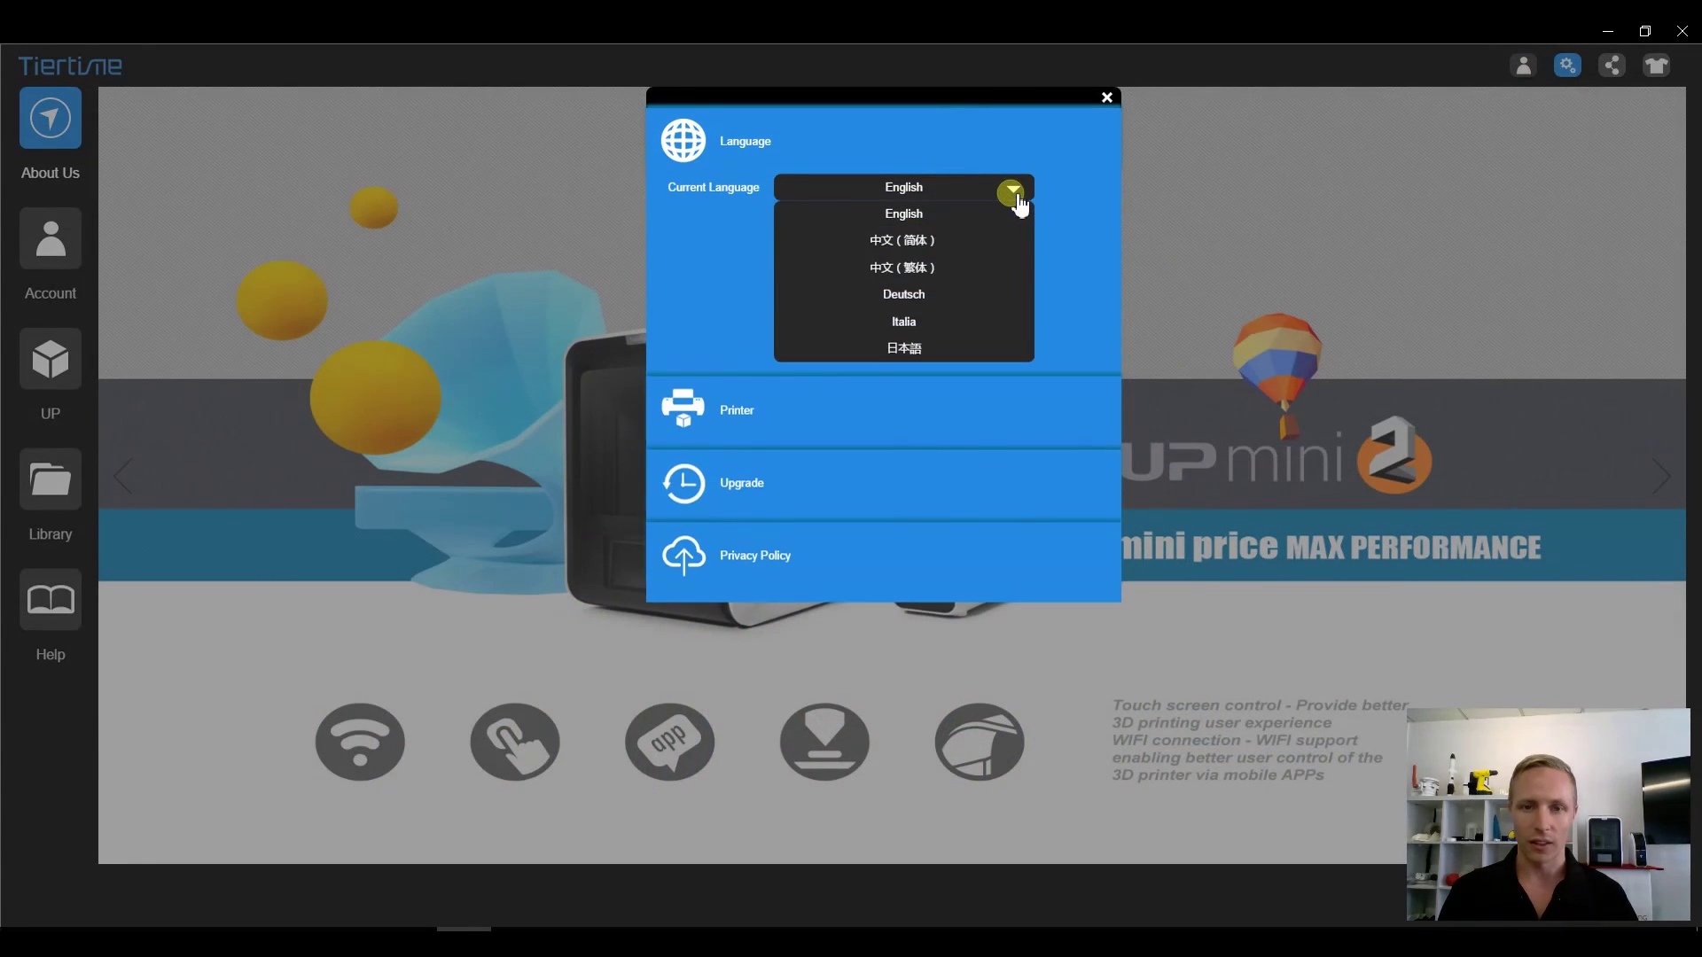
pyautogui.click(1015, 193)
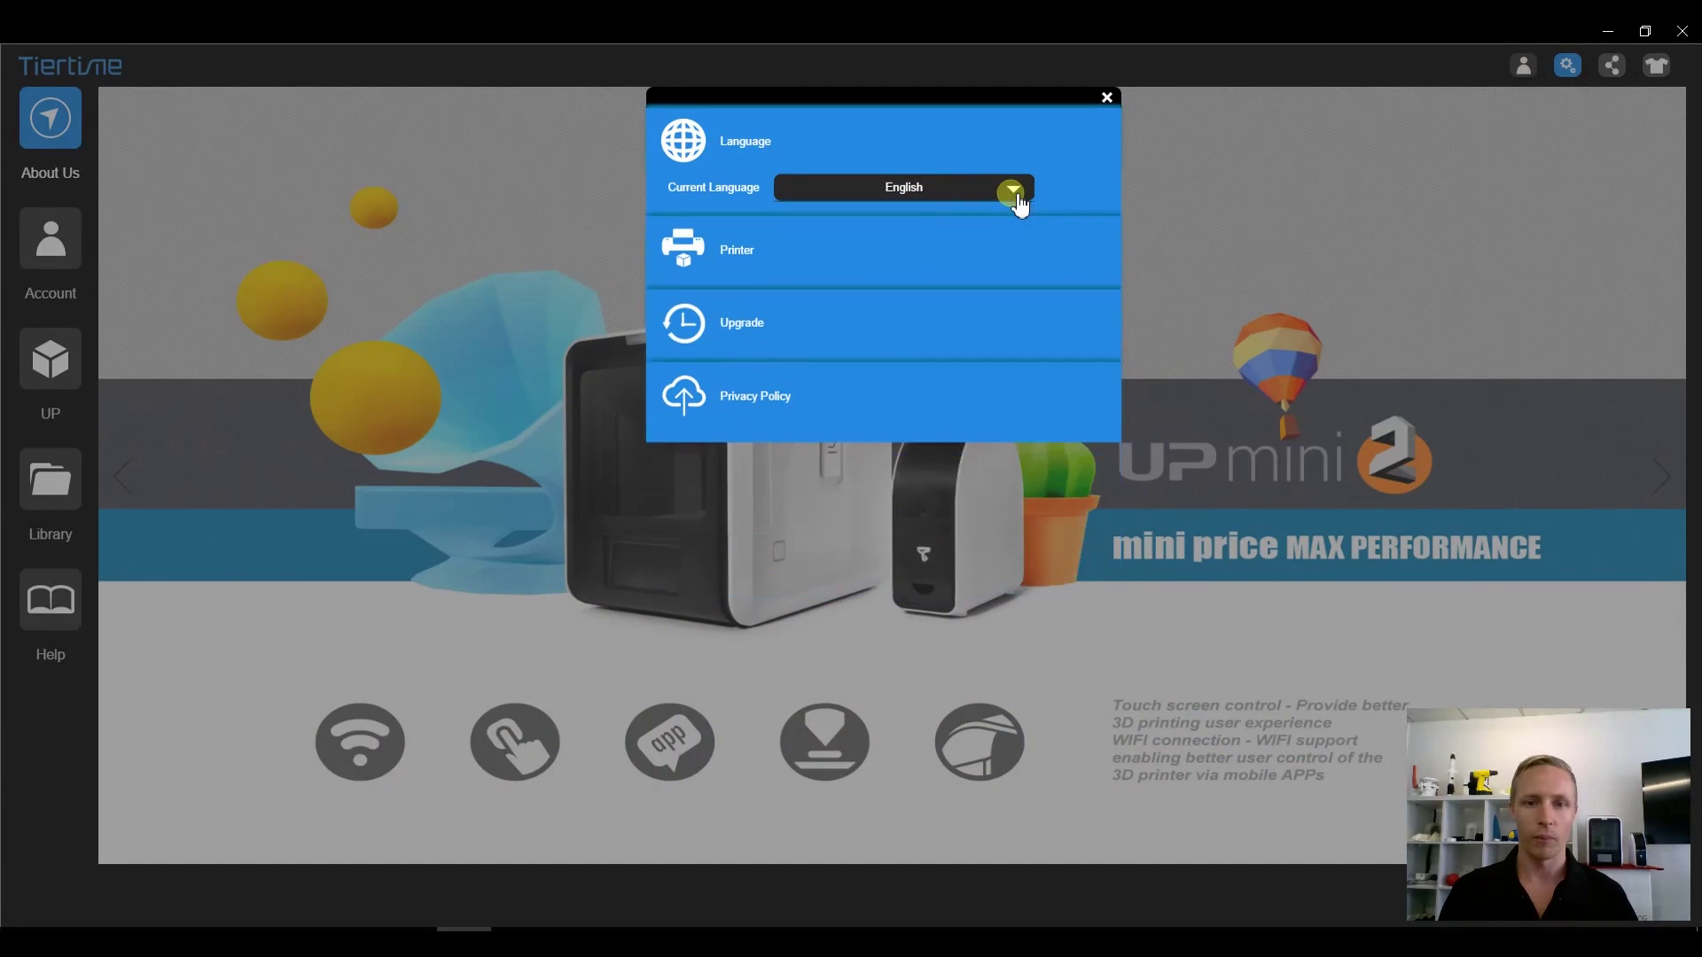
# - Select and confirm the UP-BOX+ printer, briefly try UP mini, then reselect UP-BOX+
pyautogui.click(857, 268)
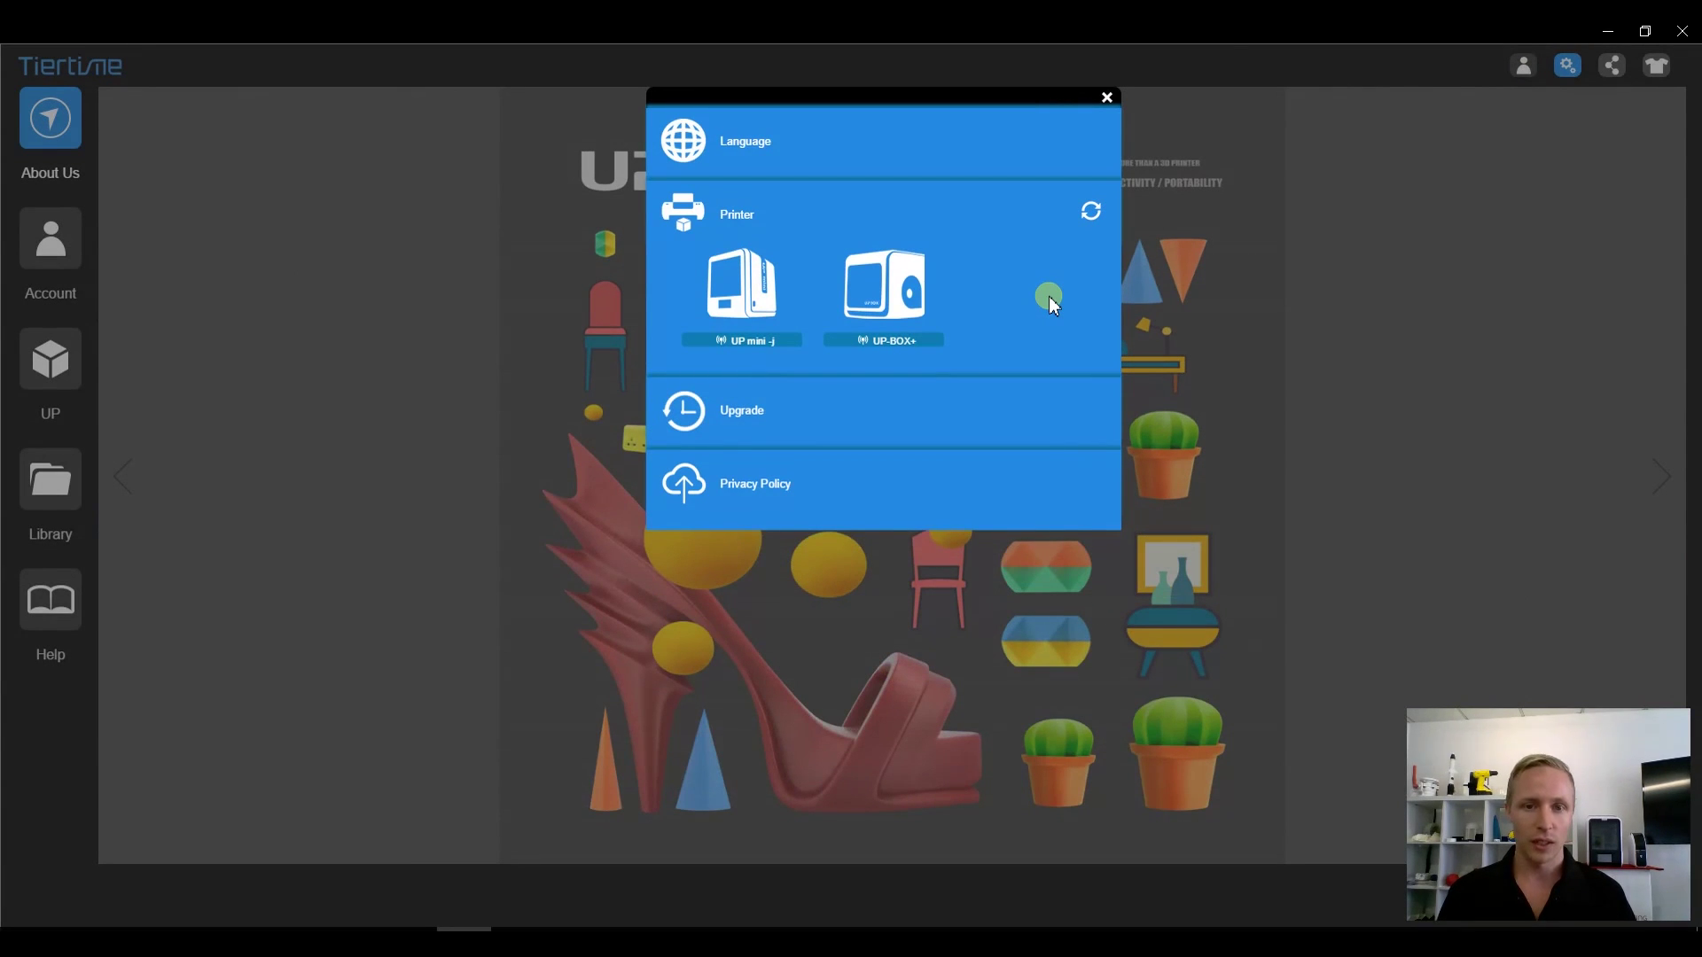
pyautogui.click(910, 300)
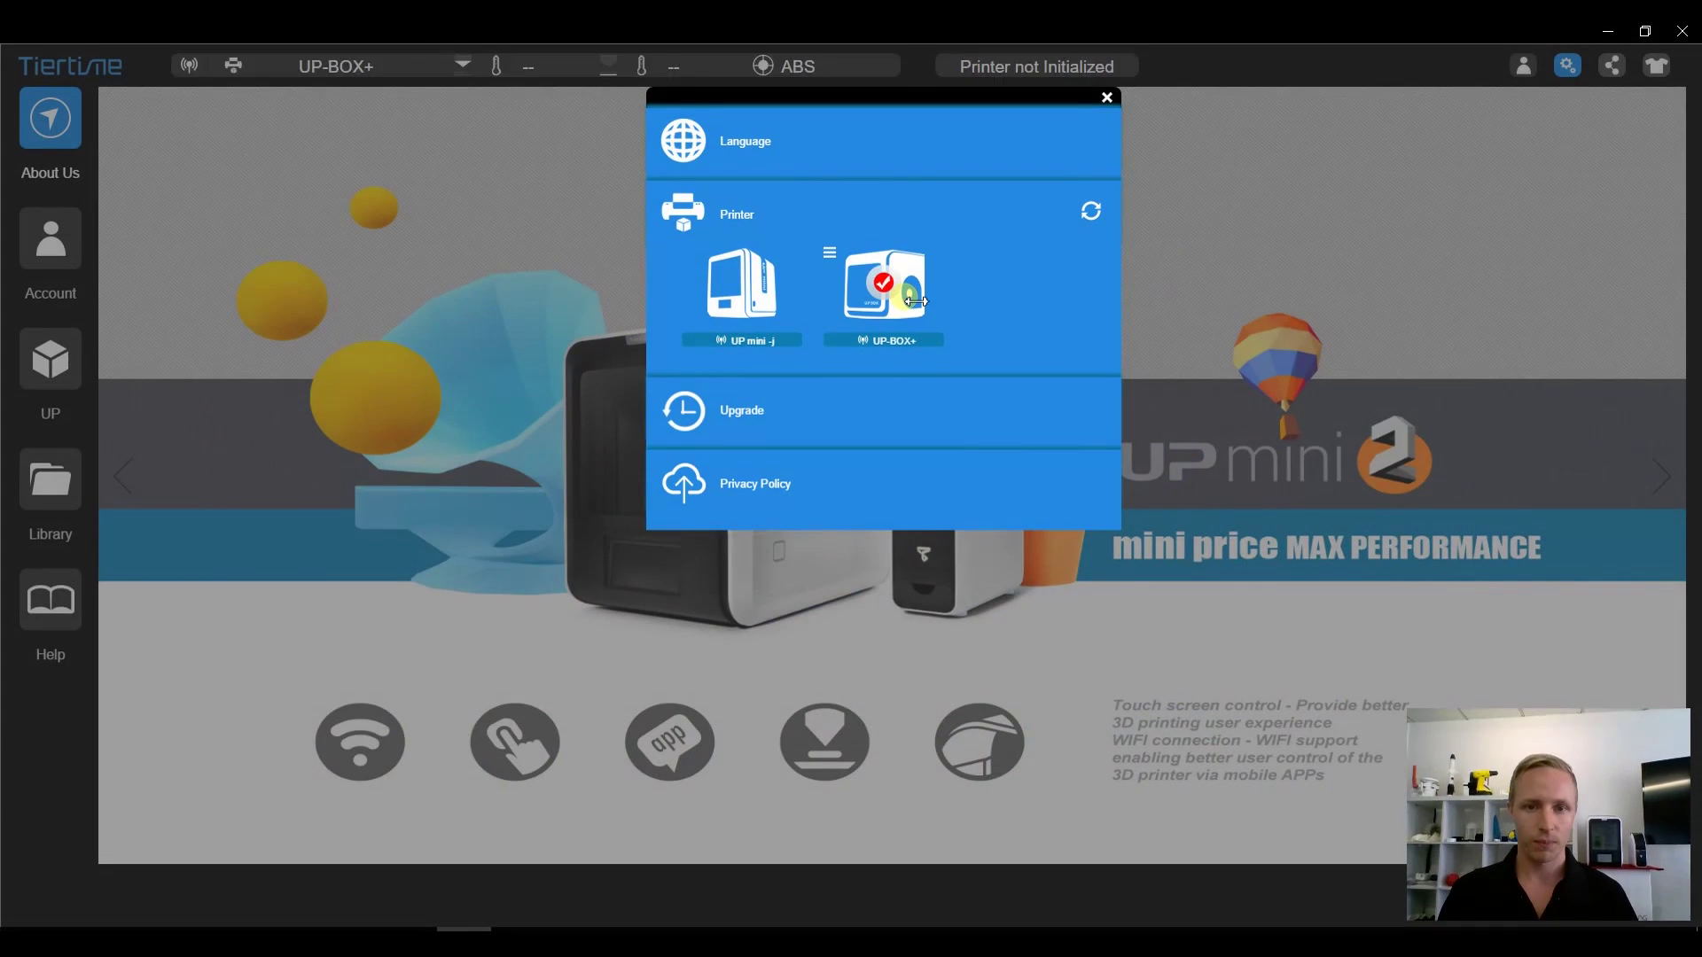
pyautogui.click(829, 254)
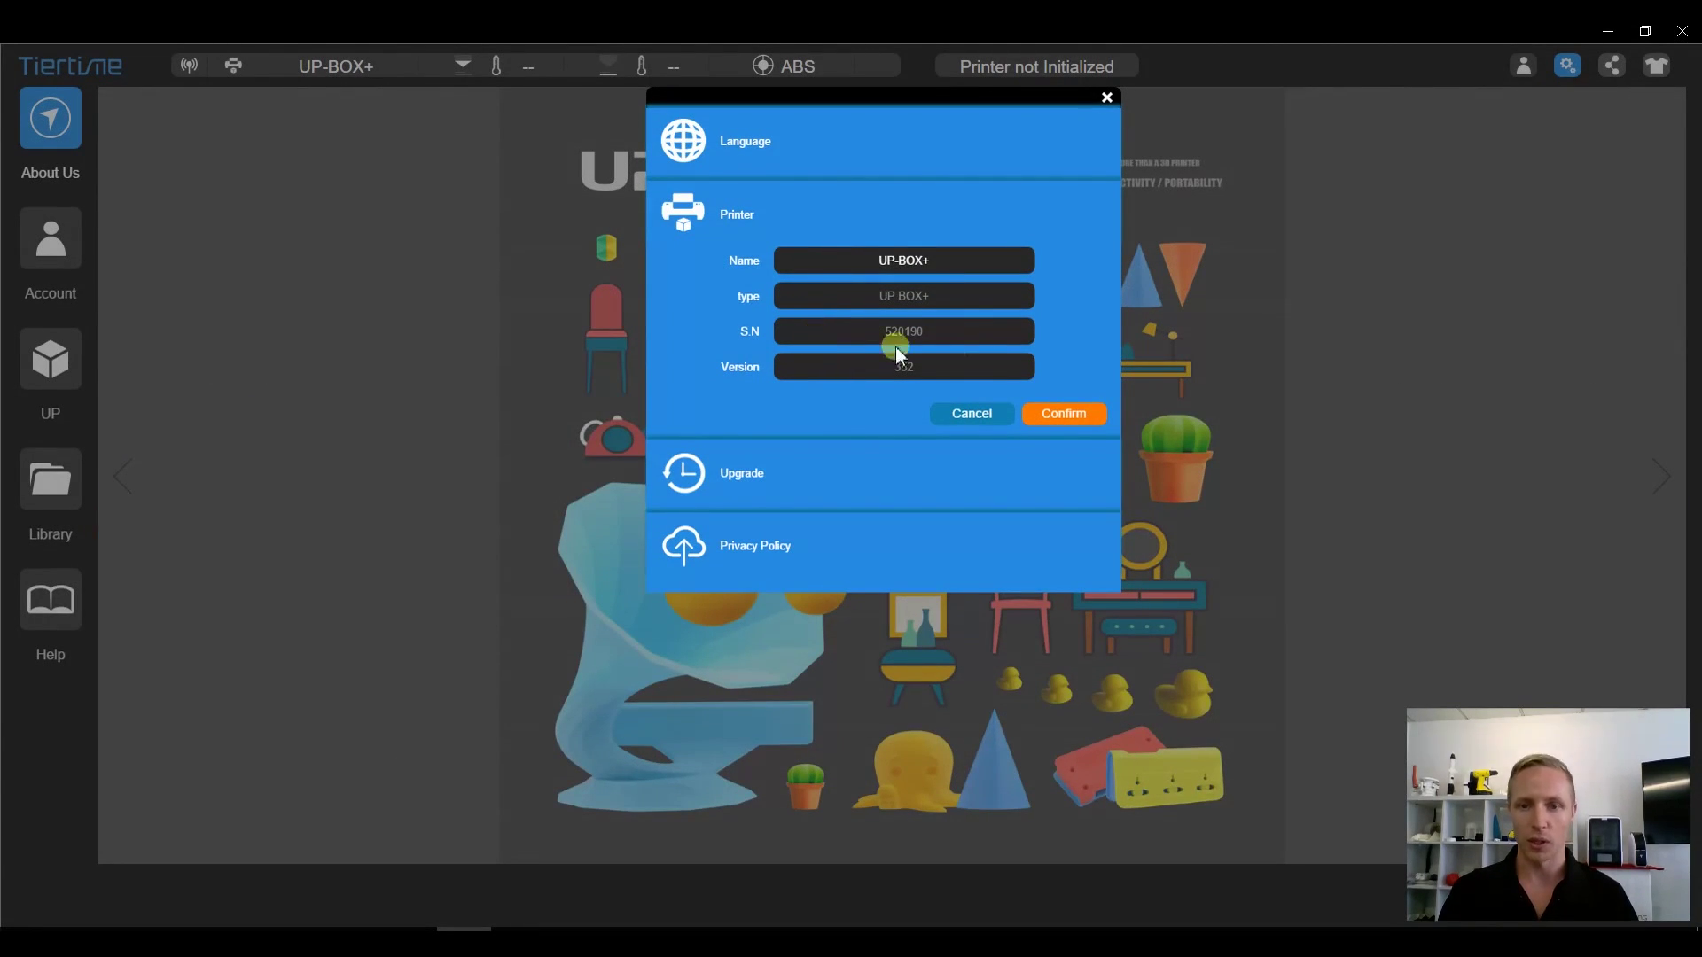
pyautogui.click(1075, 415)
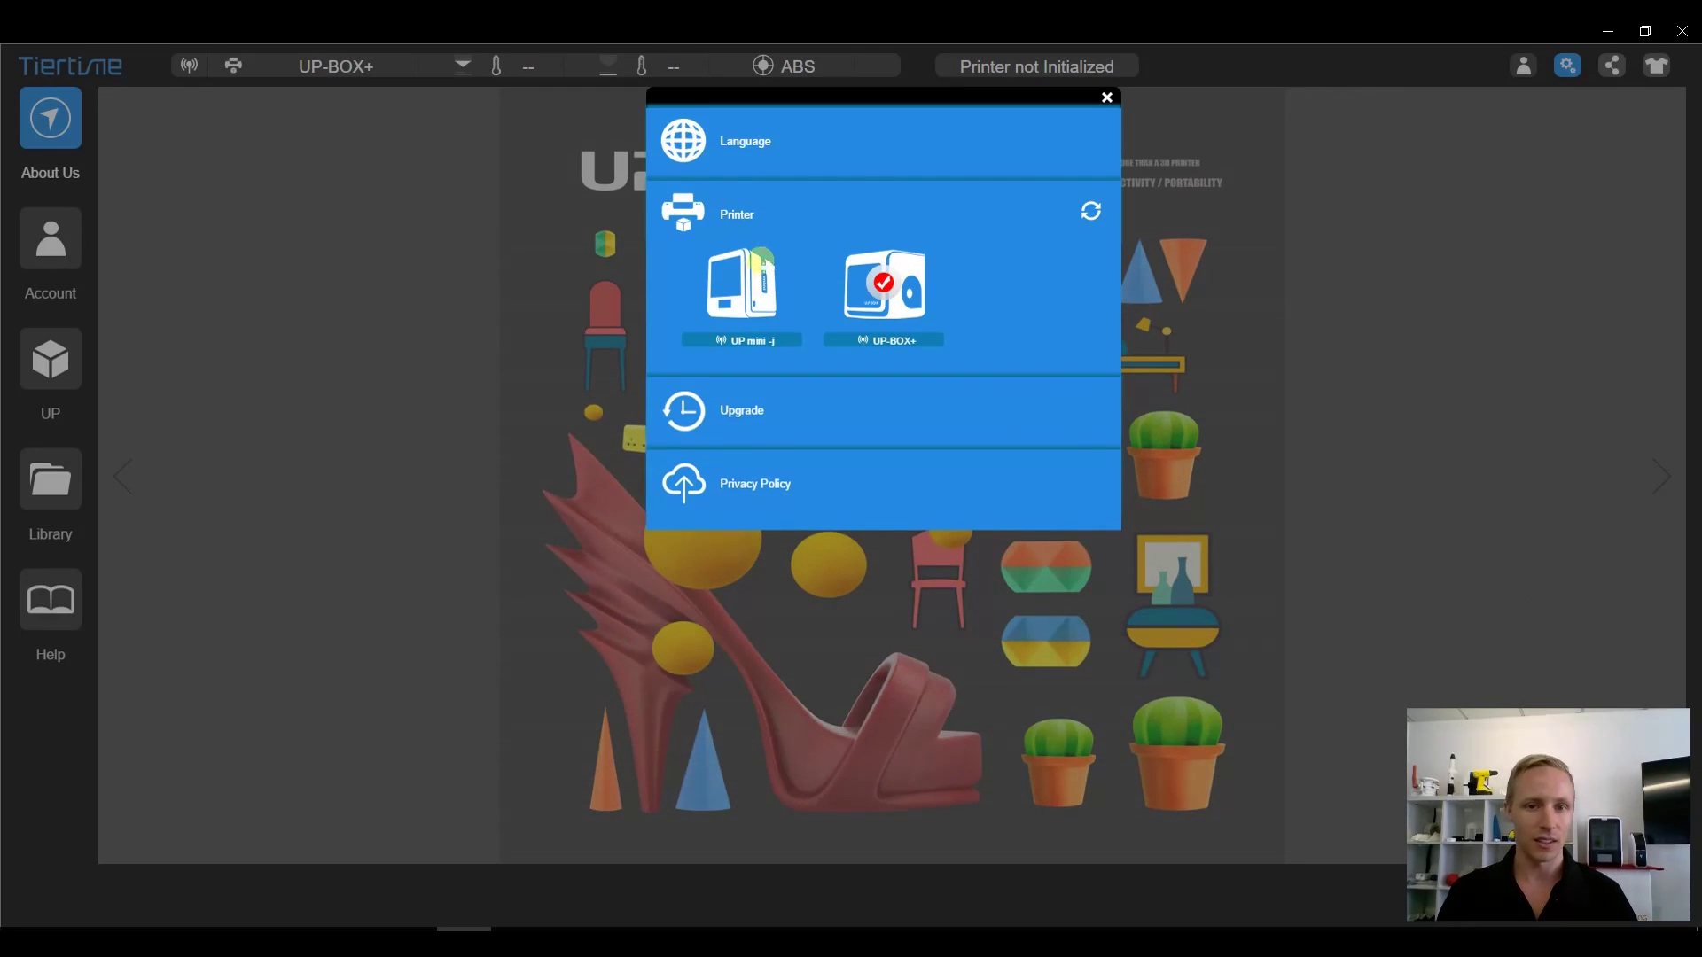
pyautogui.click(762, 277)
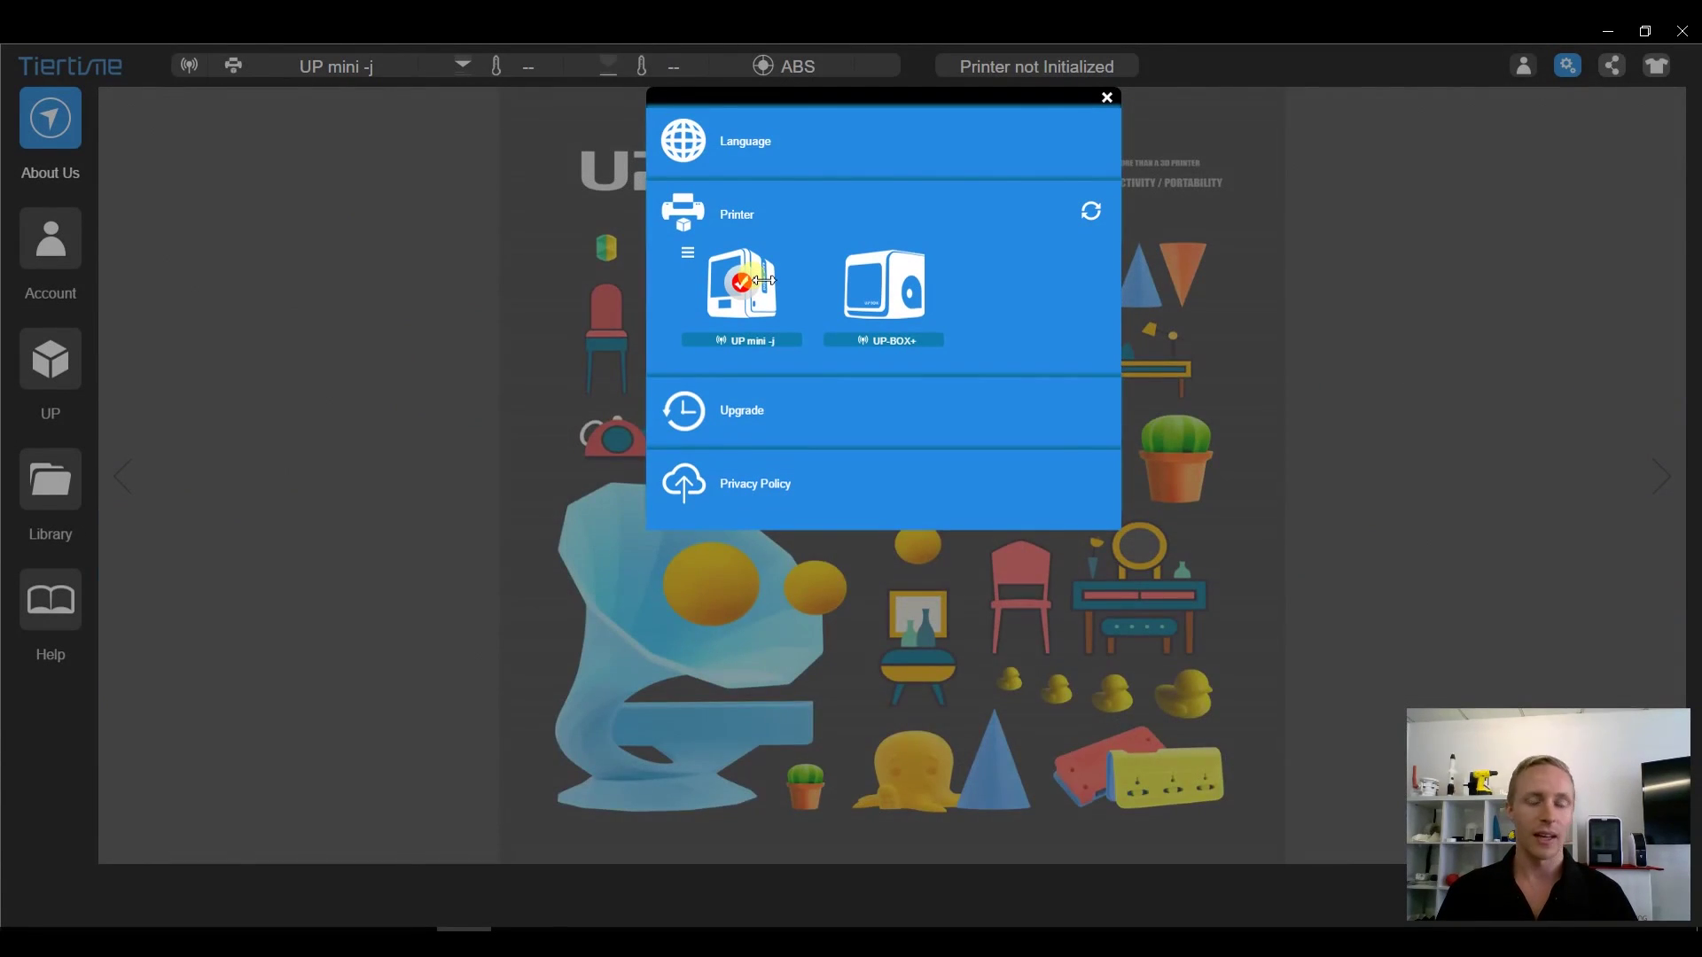
pyautogui.click(884, 284)
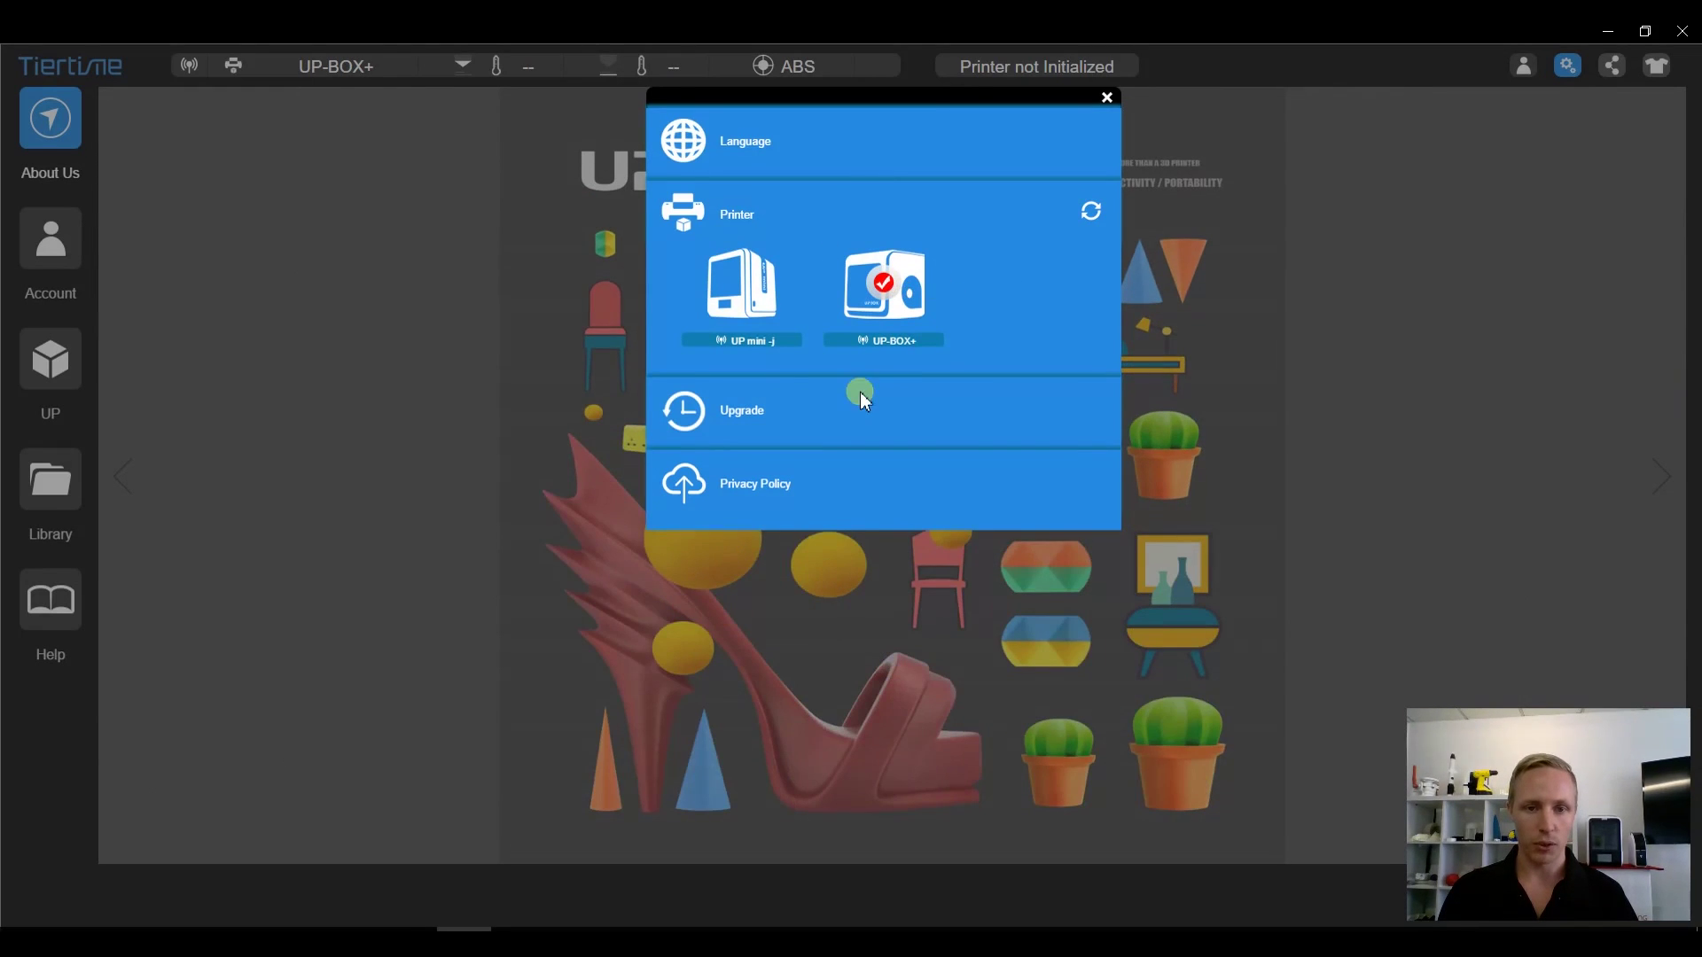
# - Confirm version 1.2.1.6 is current, enable new-version reminders, review the Privacy Policy, and close settings
pyautogui.click(784, 410)
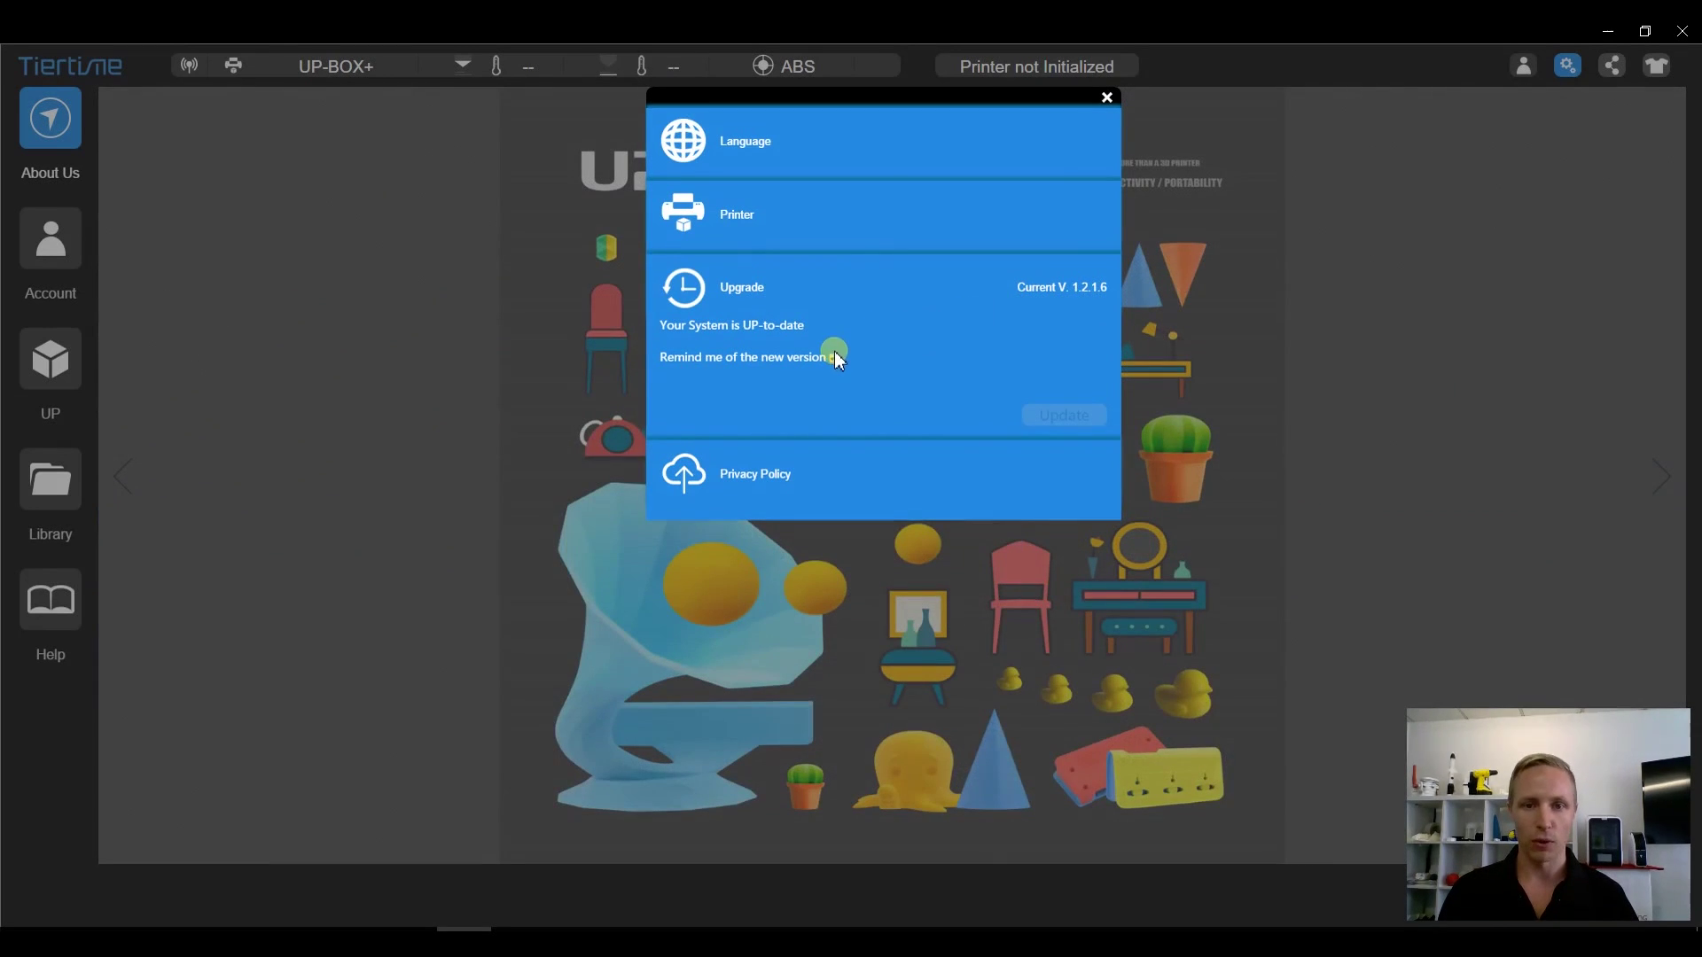
pyautogui.click(834, 356)
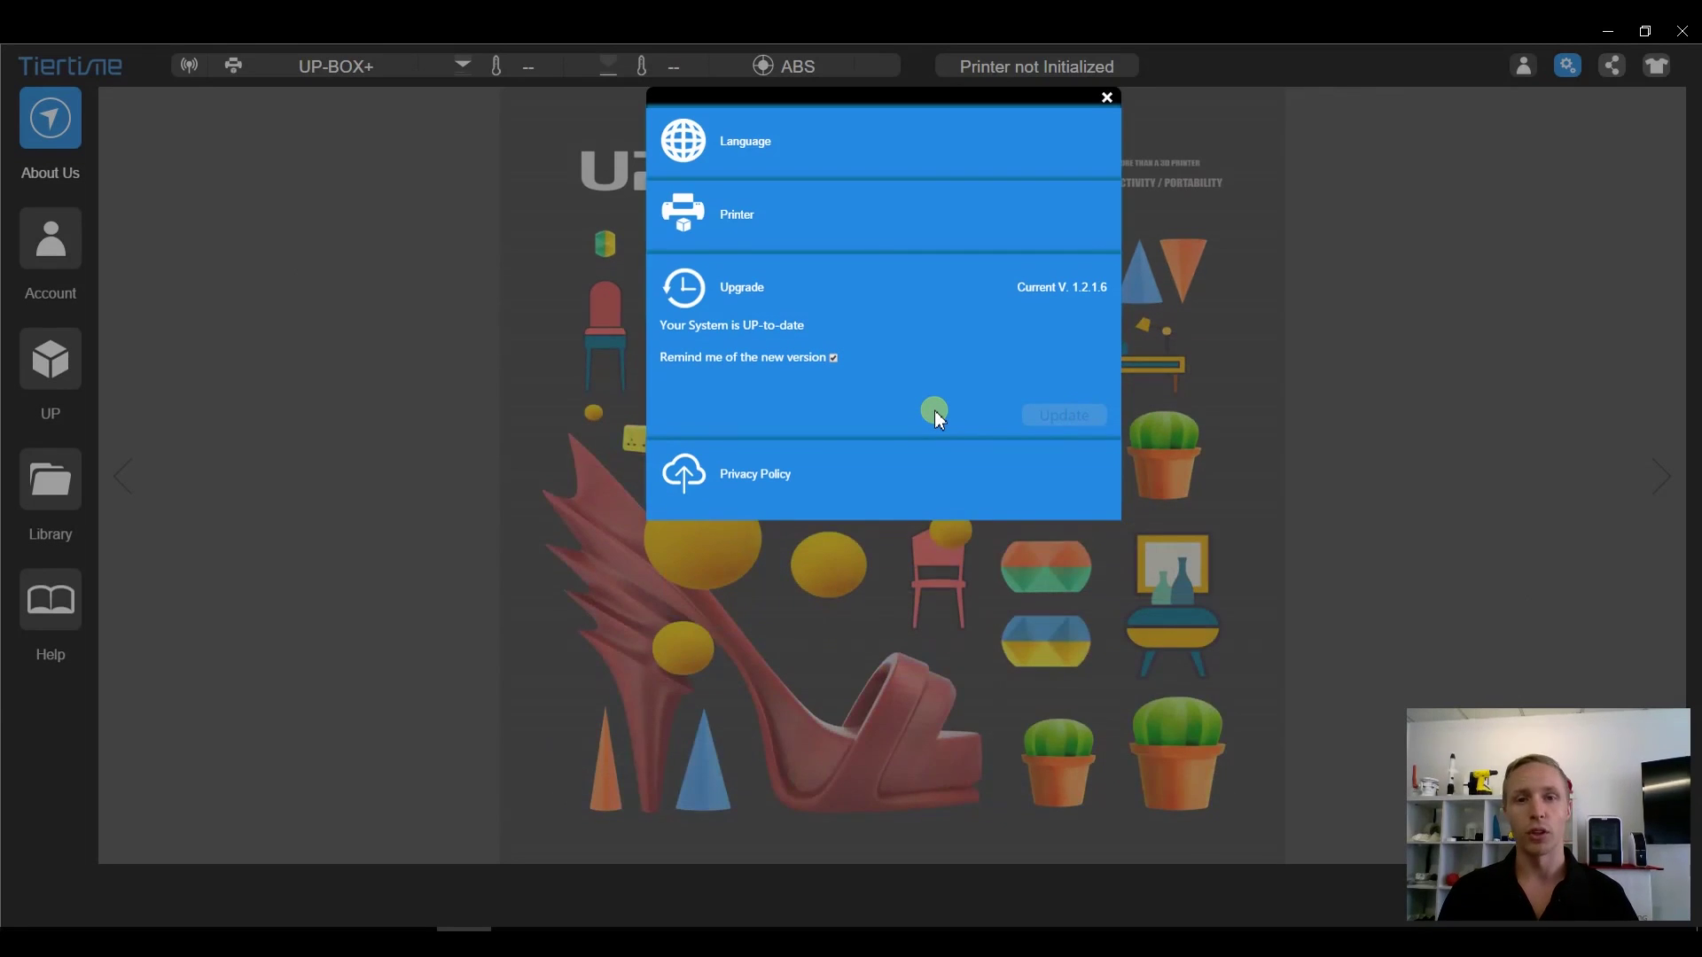
pyautogui.click(811, 456)
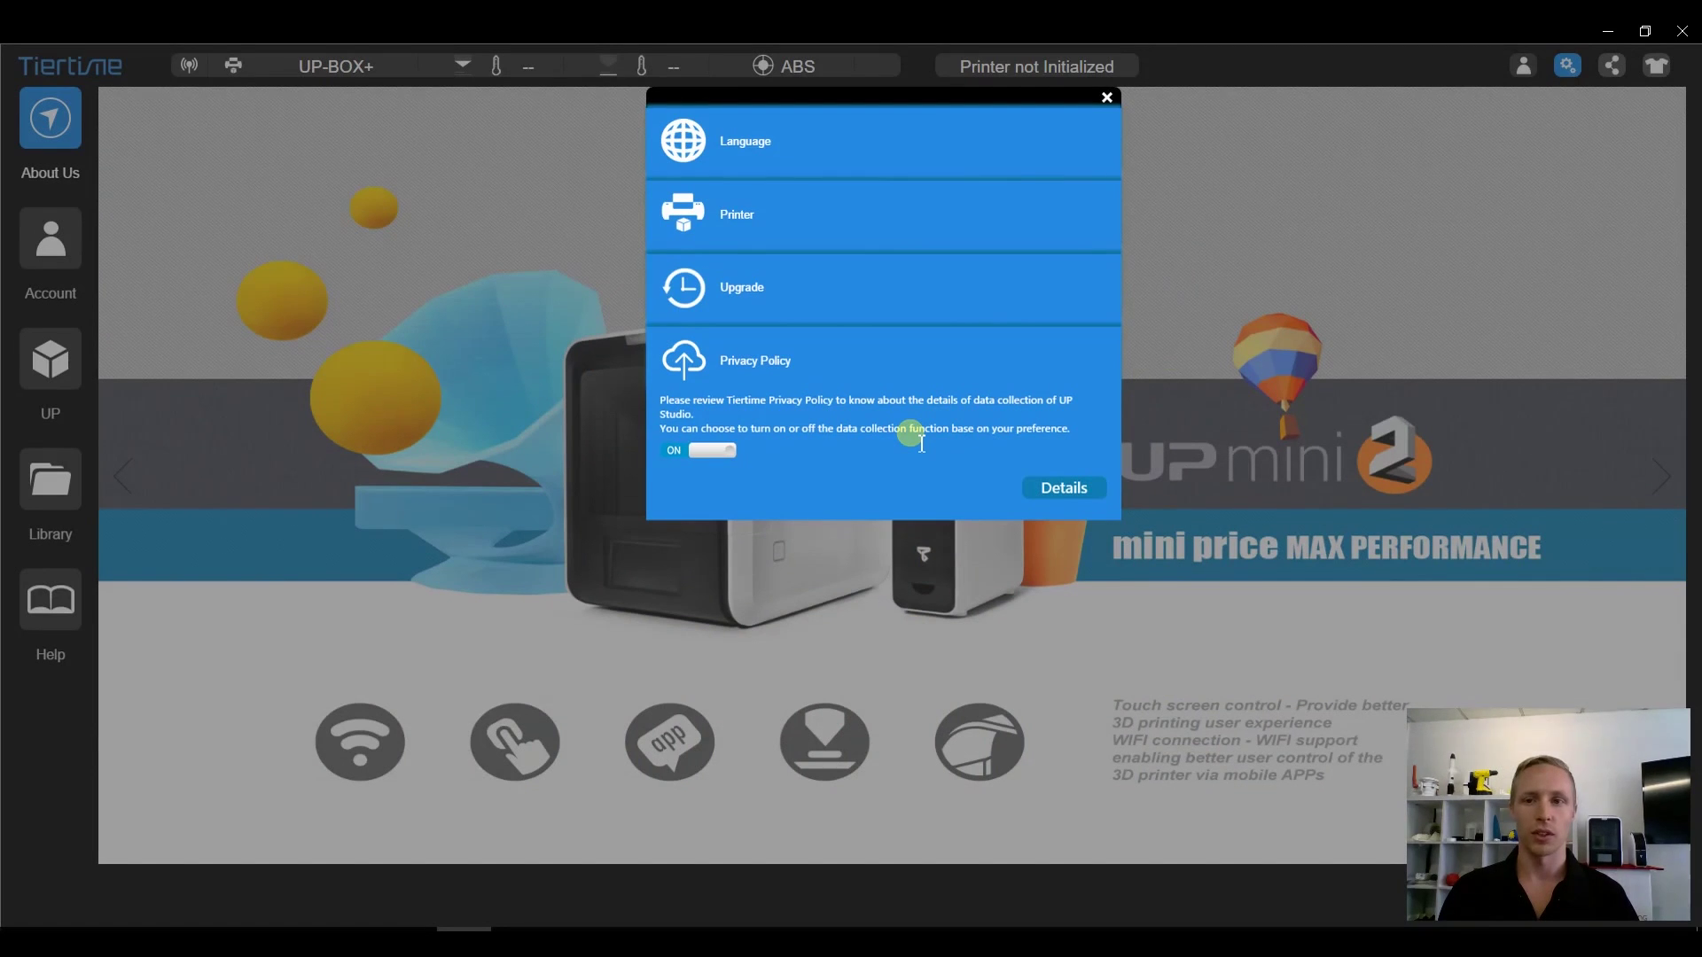
pyautogui.click(1106, 99)
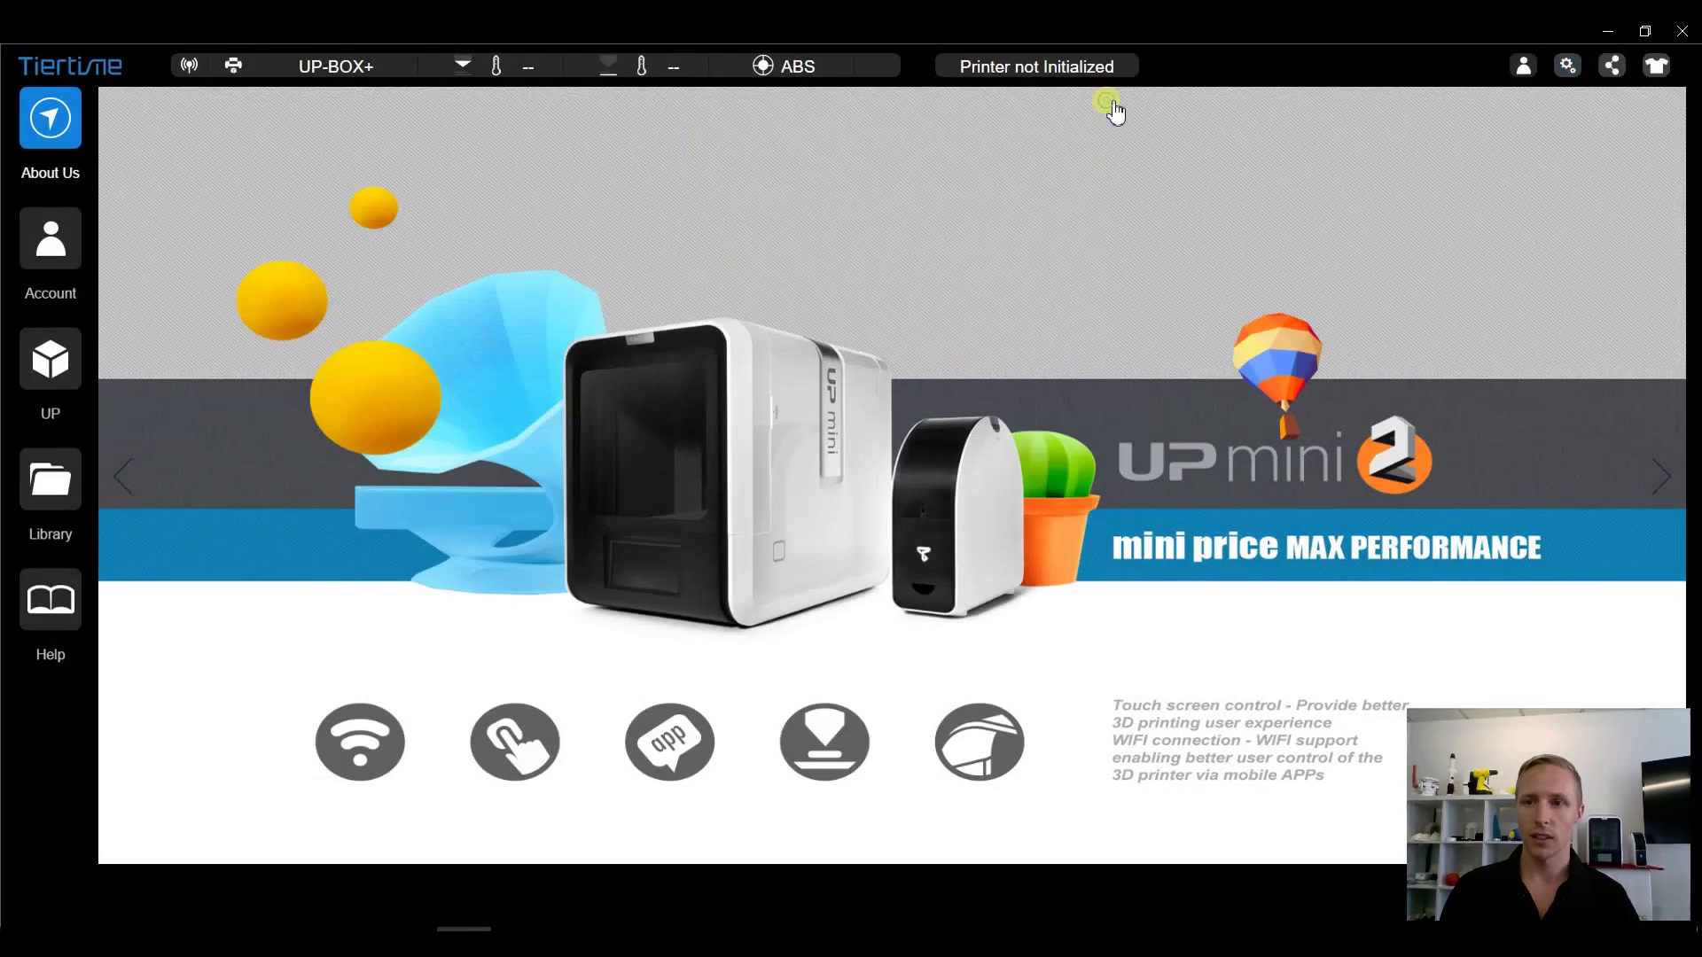
pyautogui.click(1623, 81)
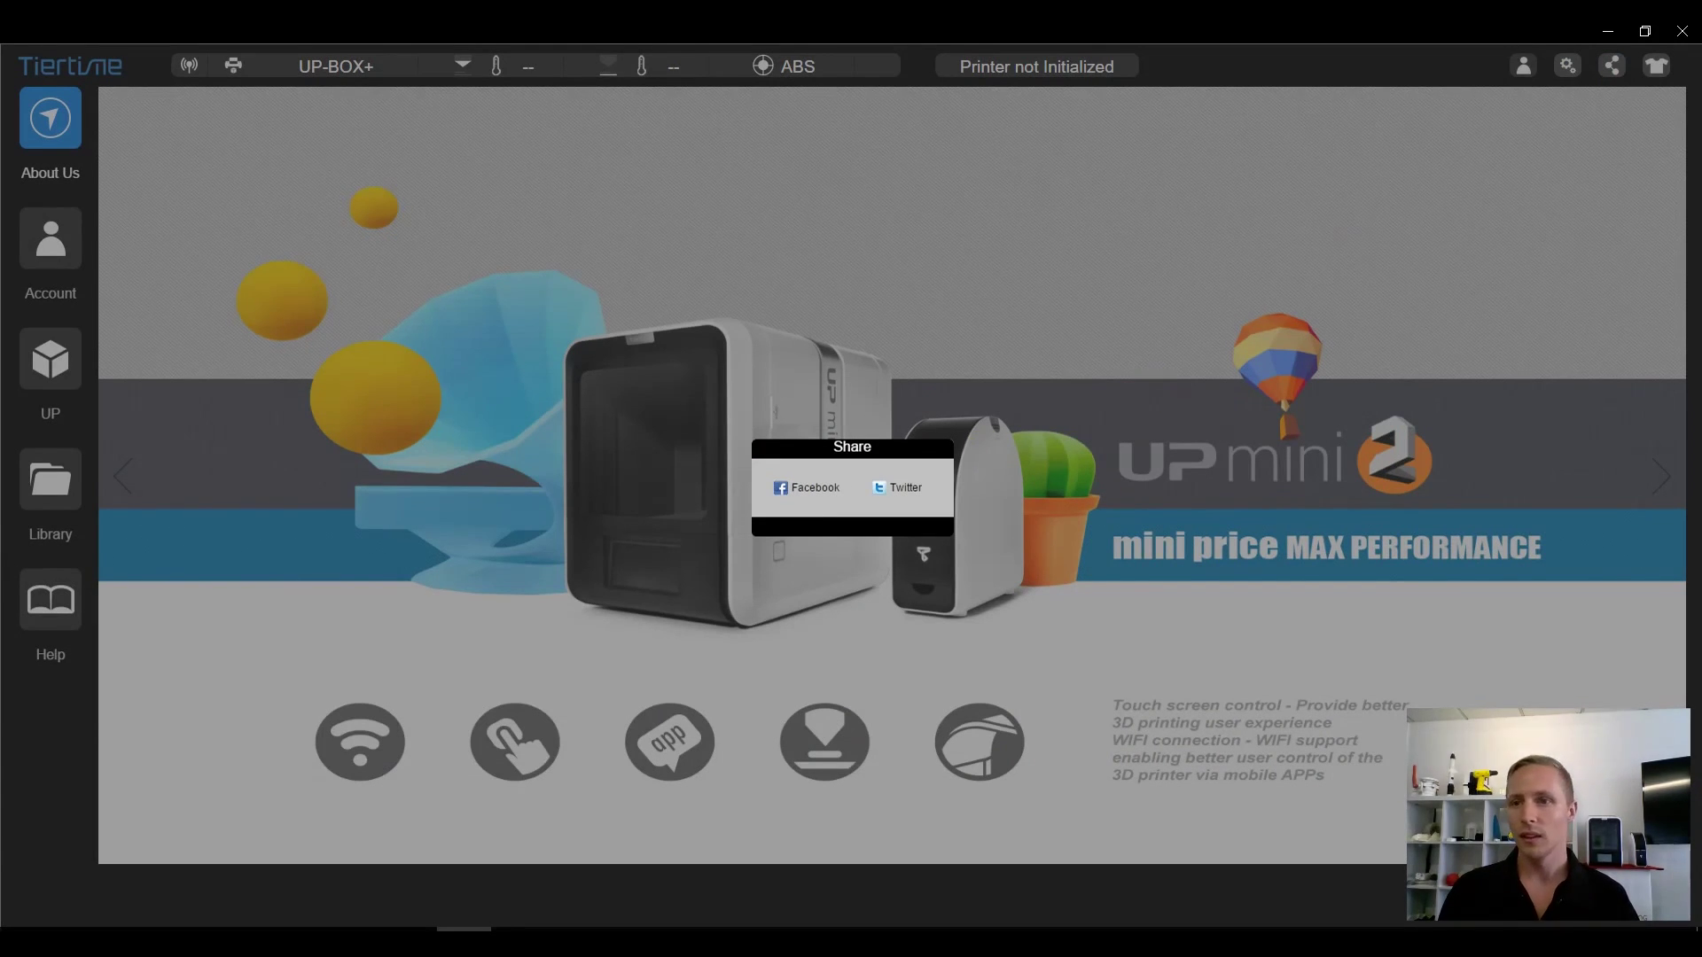
pyautogui.click(1628, 105)
pyautogui.click(1656, 71)
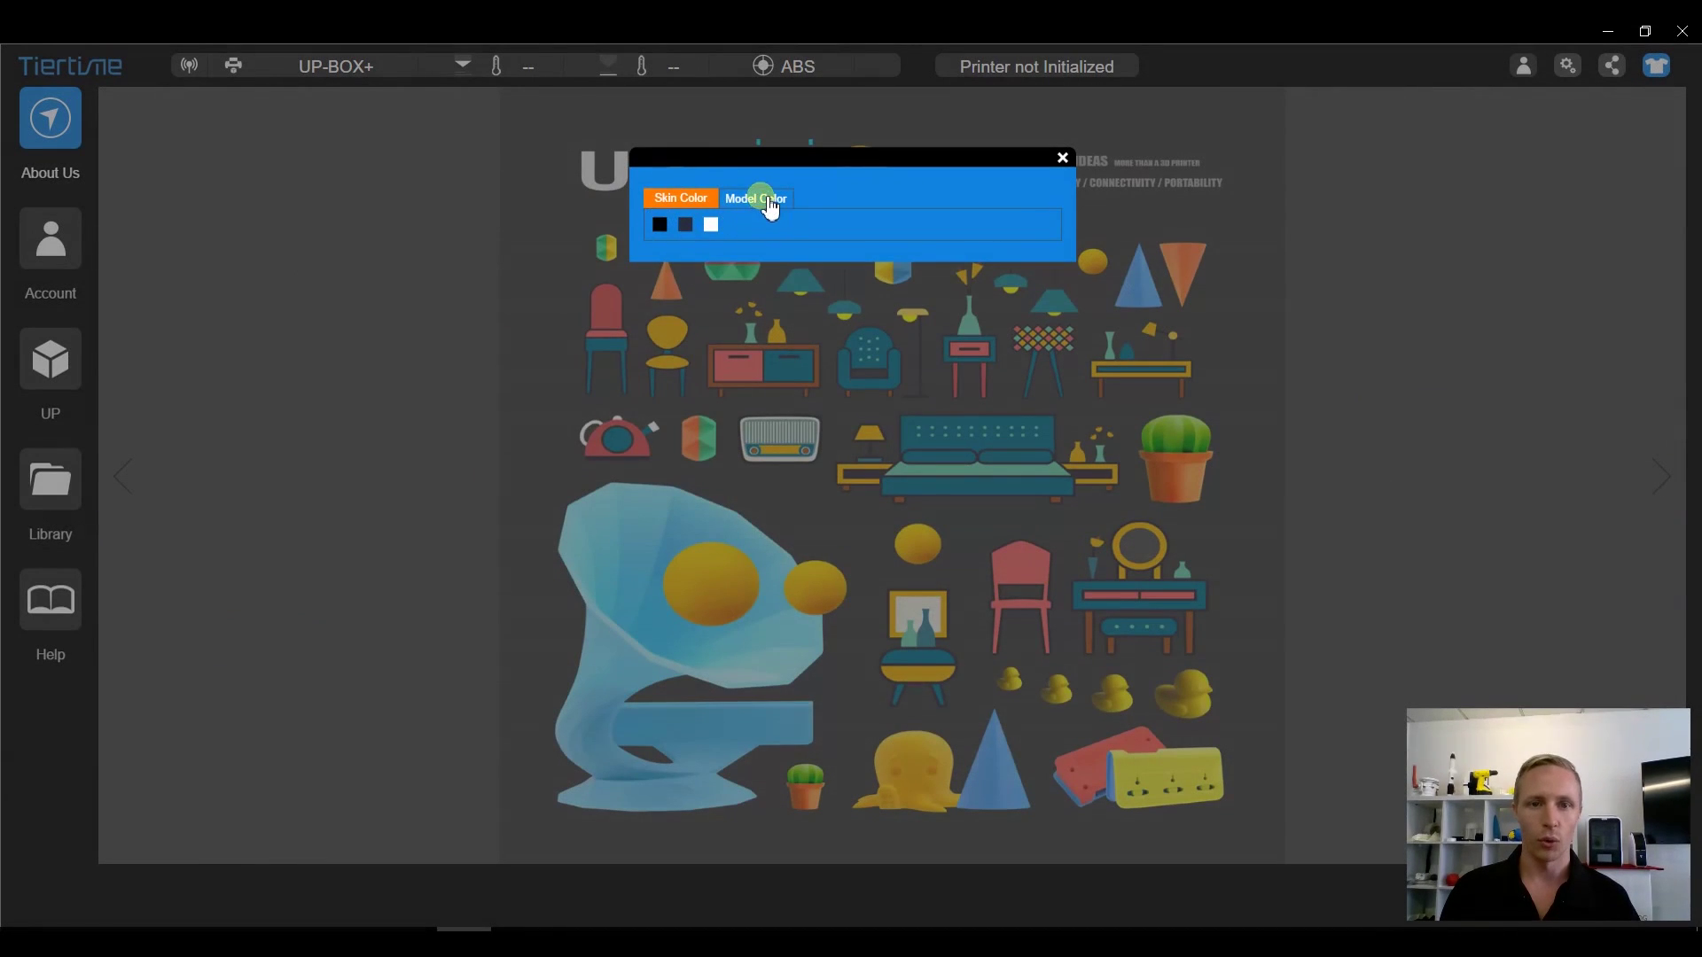
pyautogui.click(768, 202)
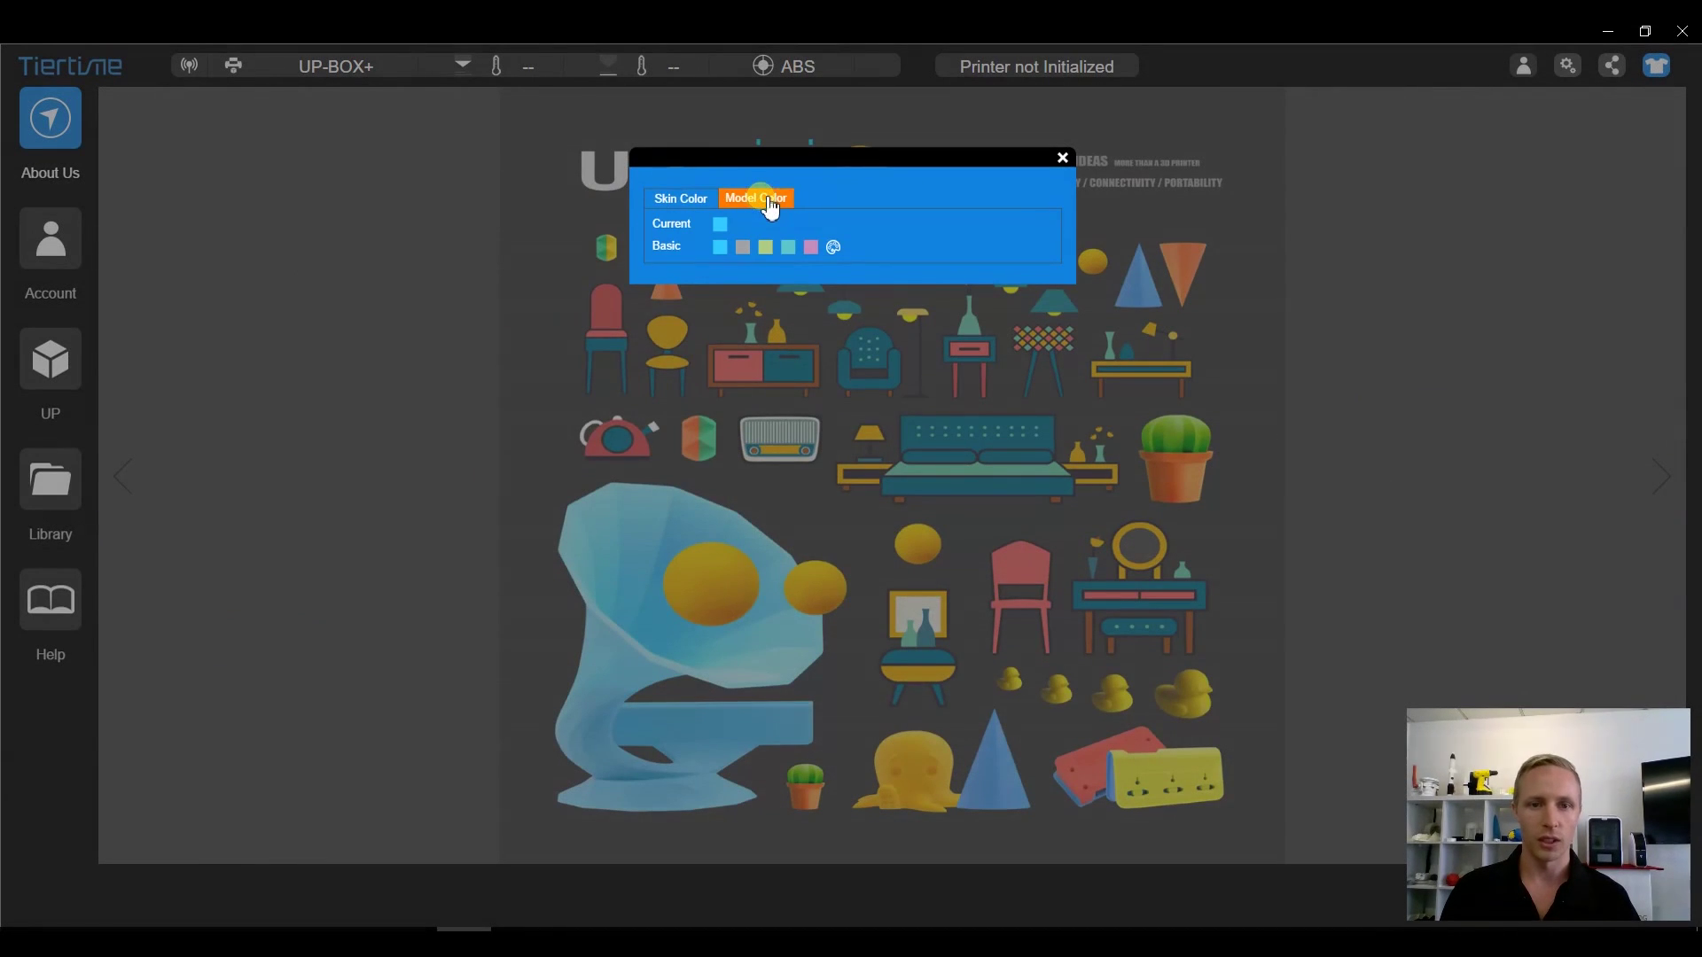
pyautogui.click(833, 247)
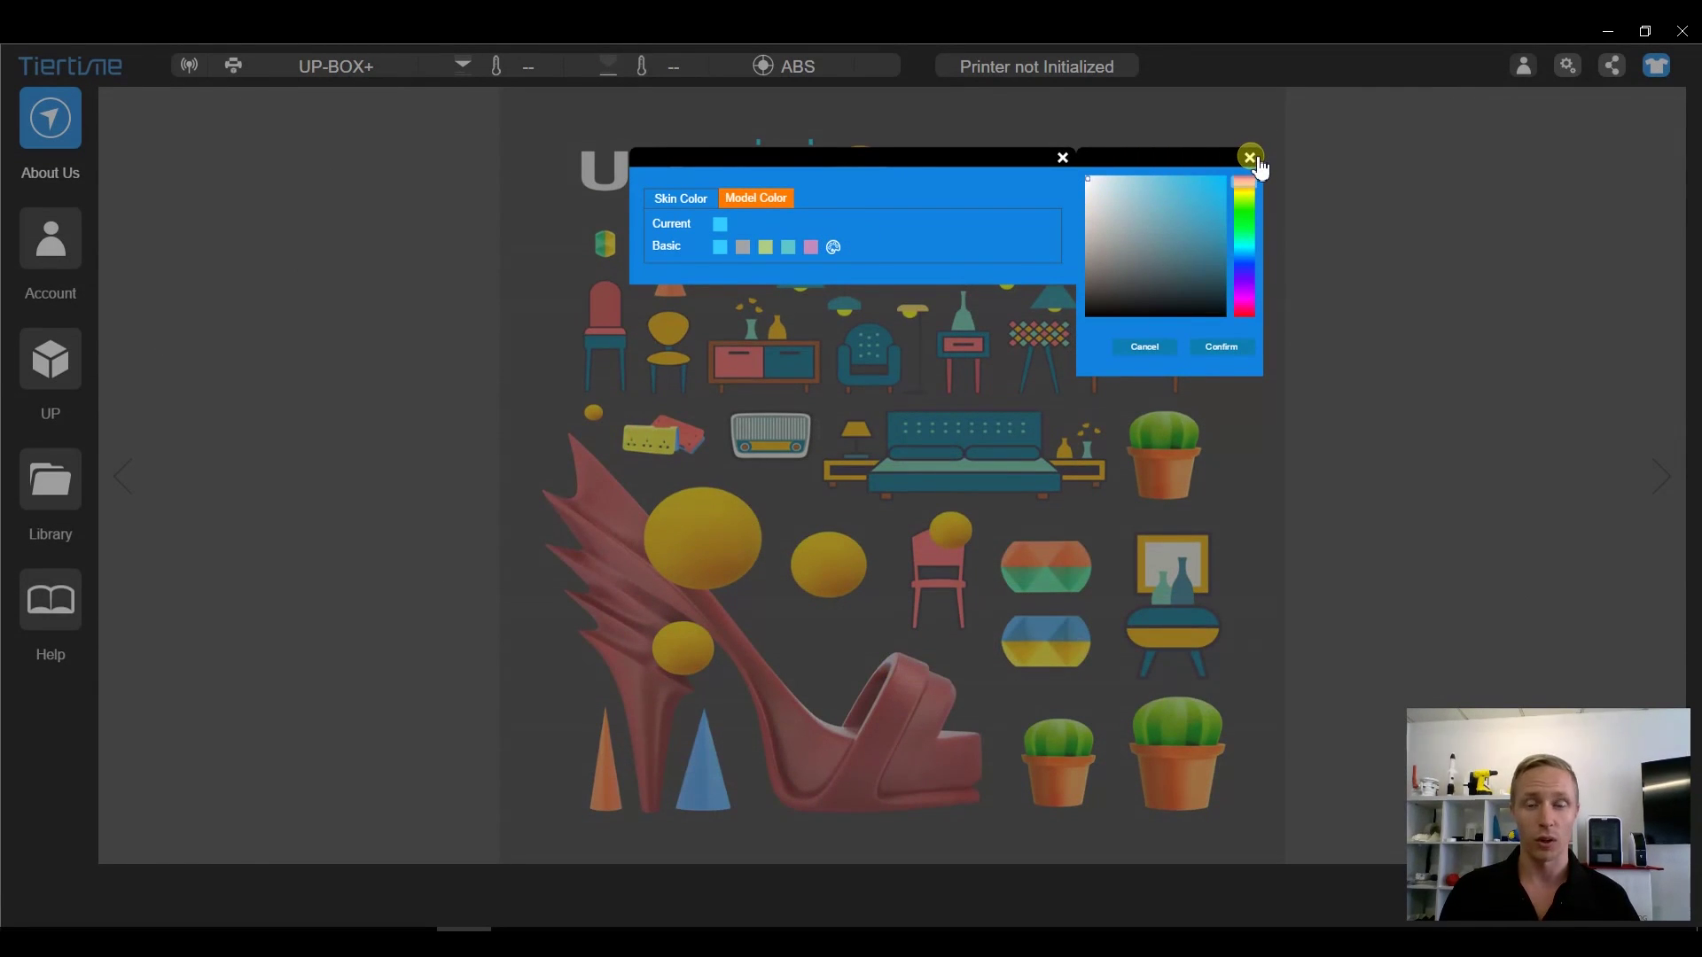
pyautogui.click(1250, 158)
pyautogui.click(1062, 158)
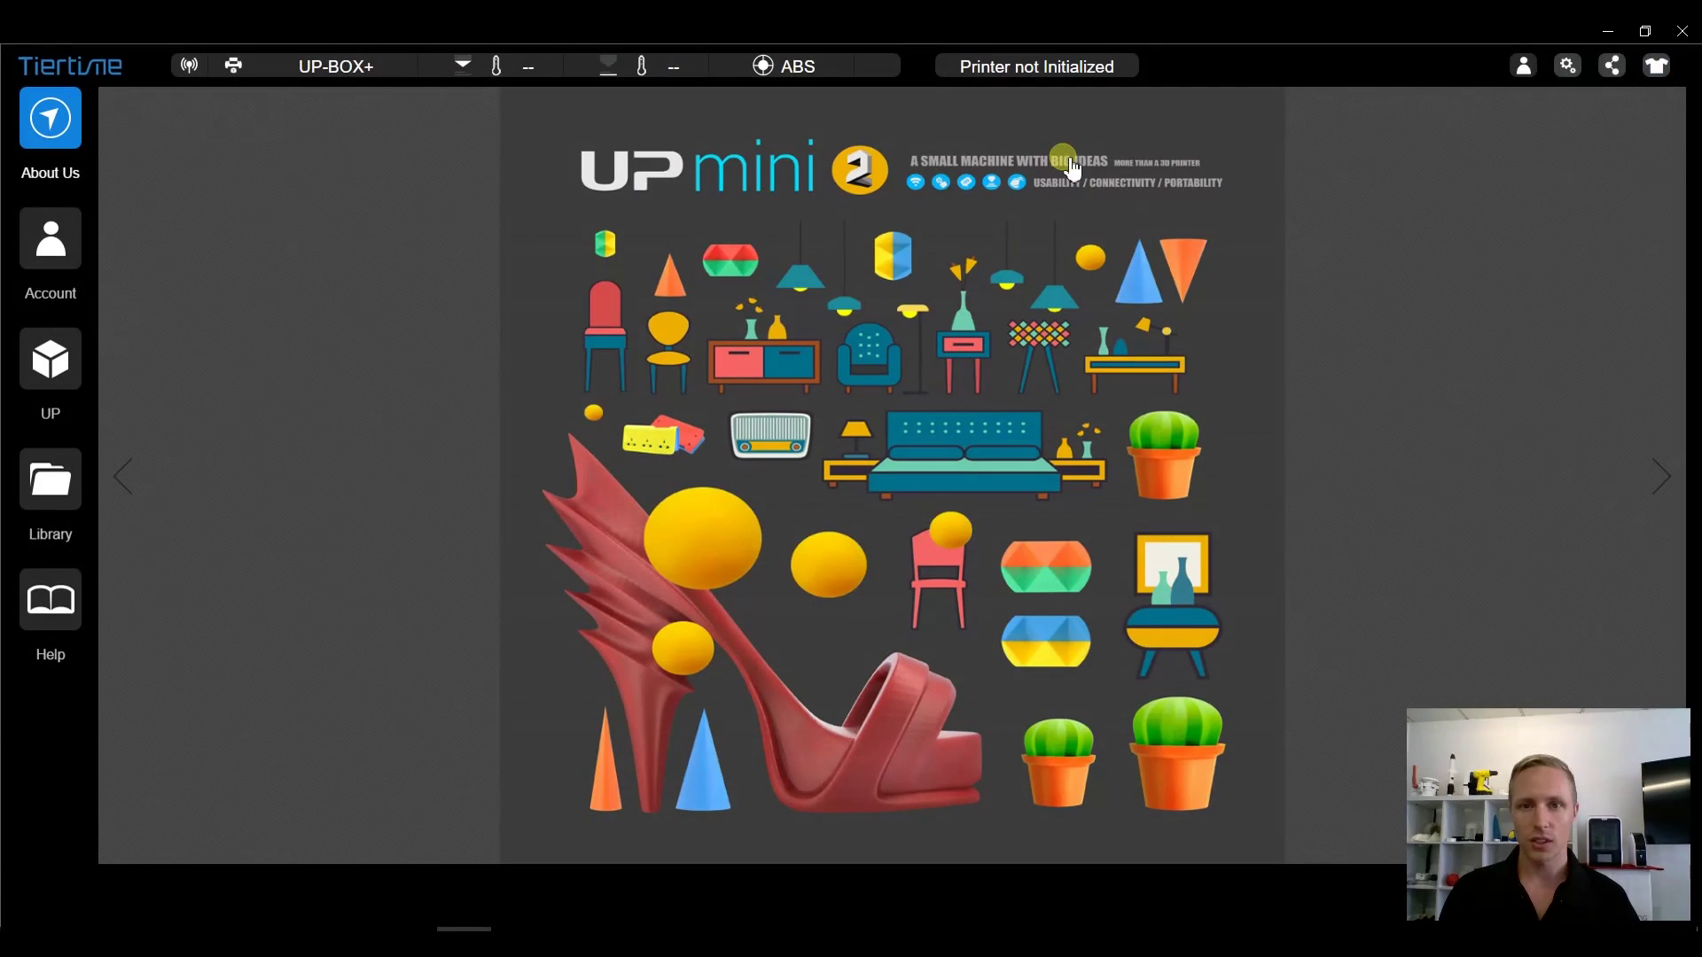
# - Open the account sign-in page, glance at the registration form, and return to sign-in
pyautogui.click(68, 243)
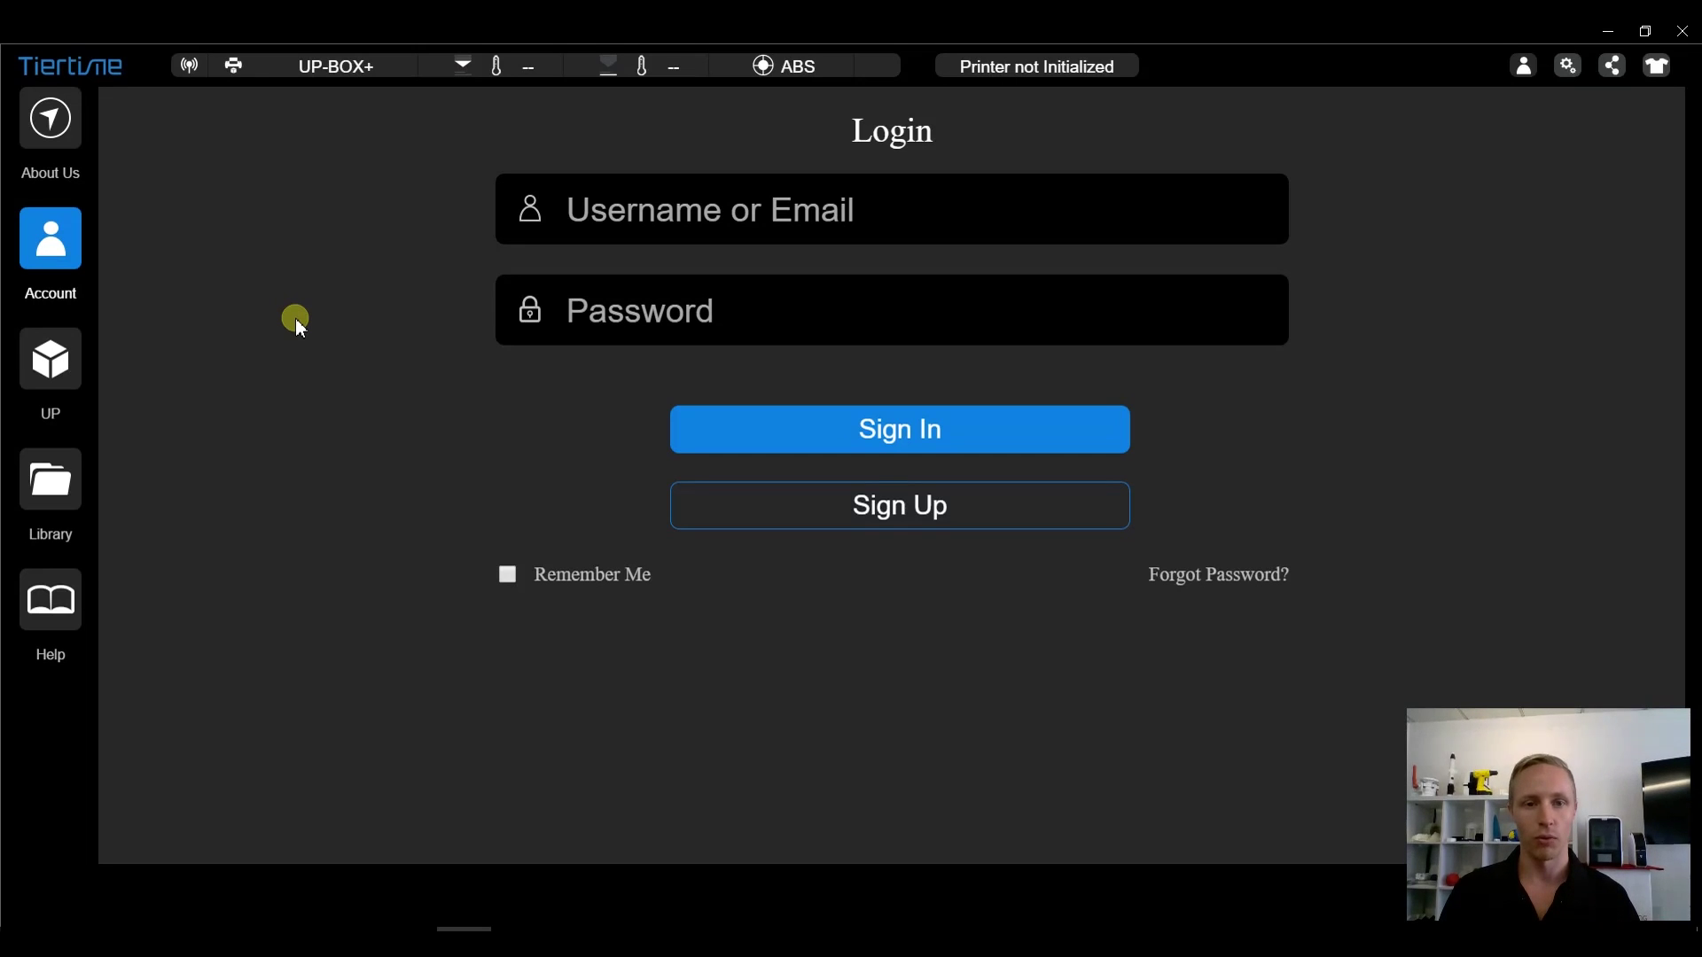
pyautogui.click(722, 238)
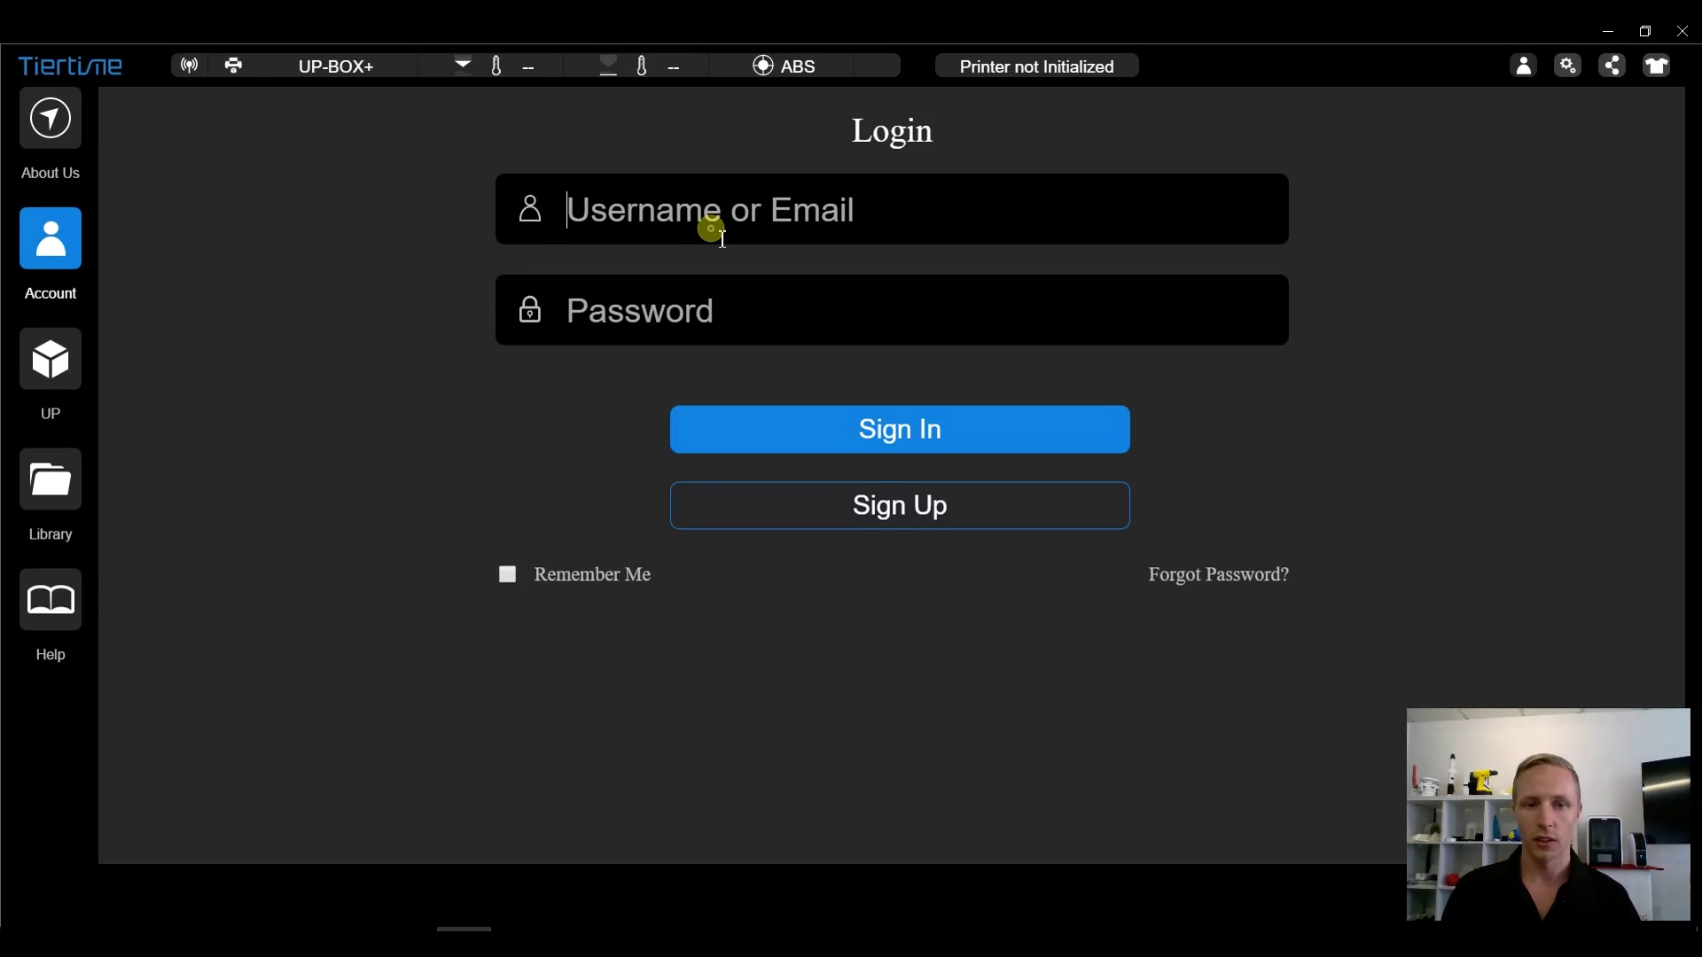
pyautogui.click(803, 507)
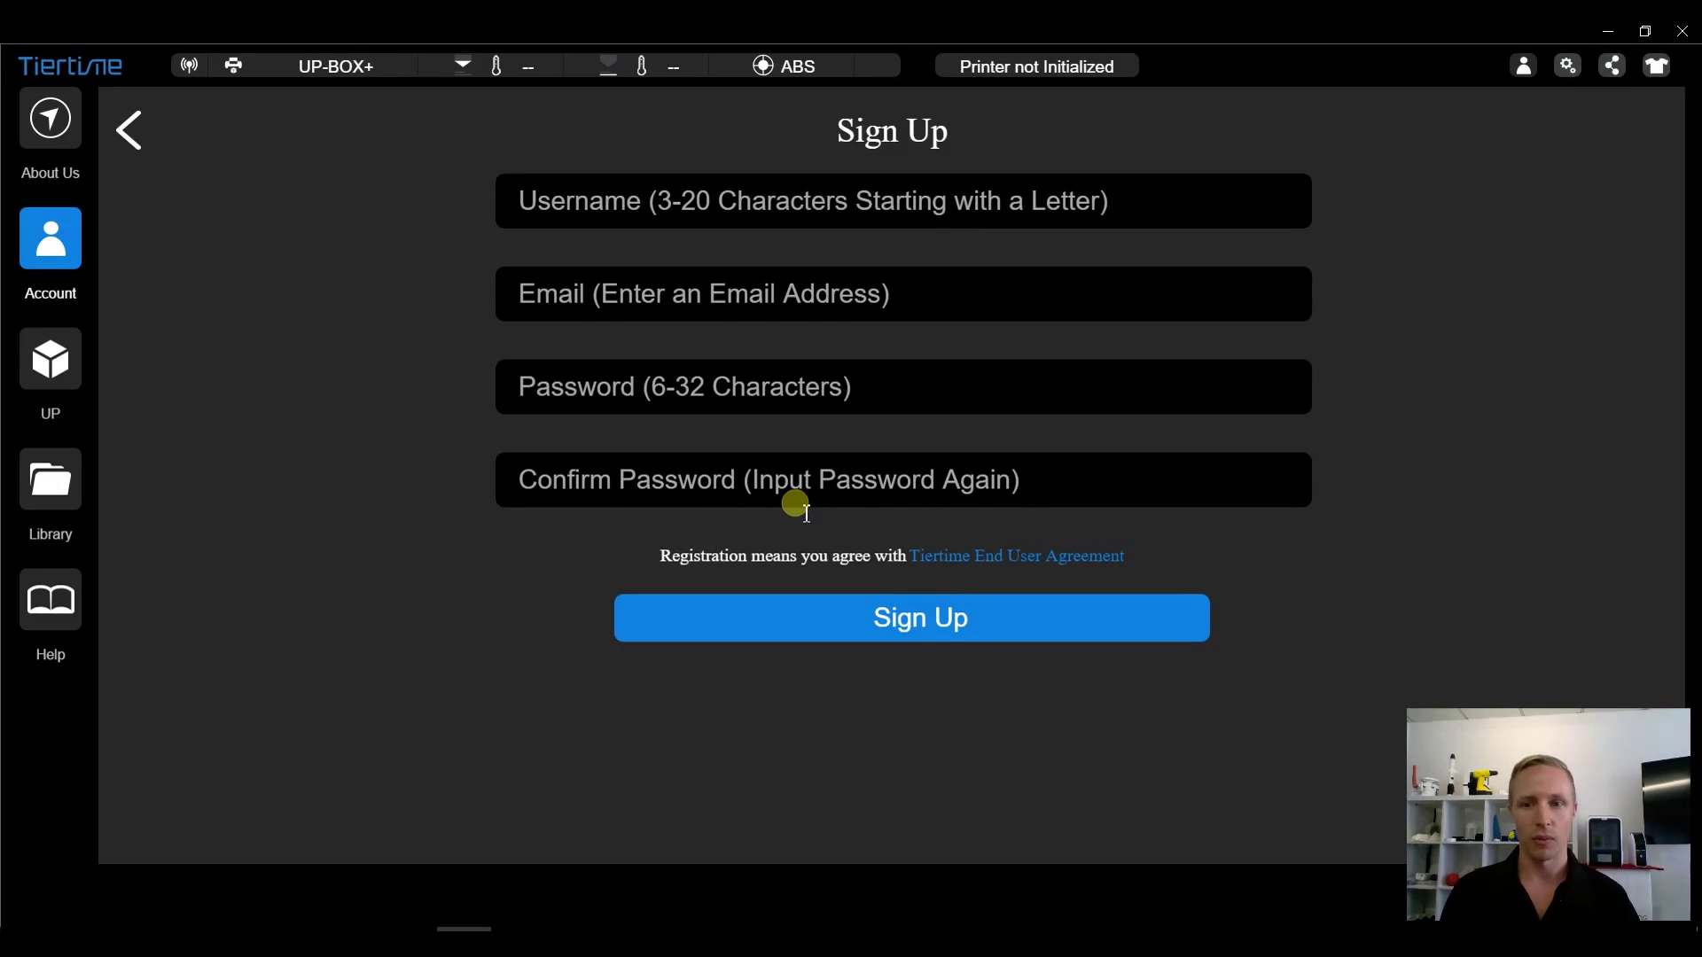
pyautogui.click(50, 259)
# - Enter the account e-mail address and password and sign in
pyautogui.click(816, 237)
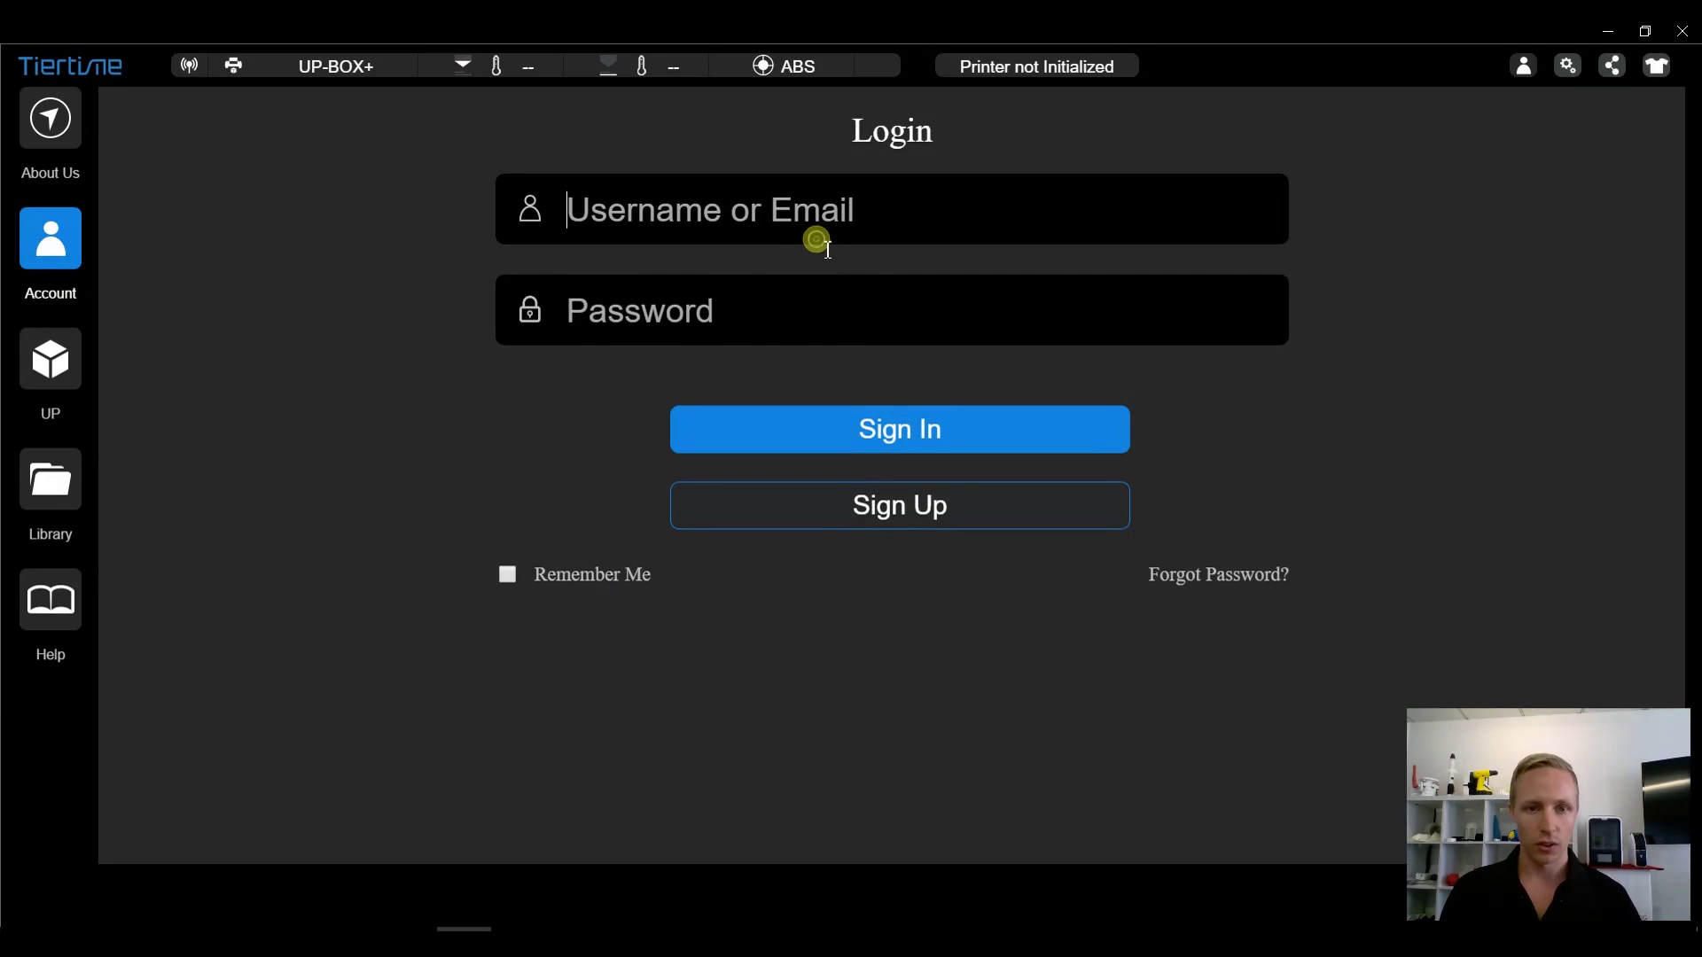
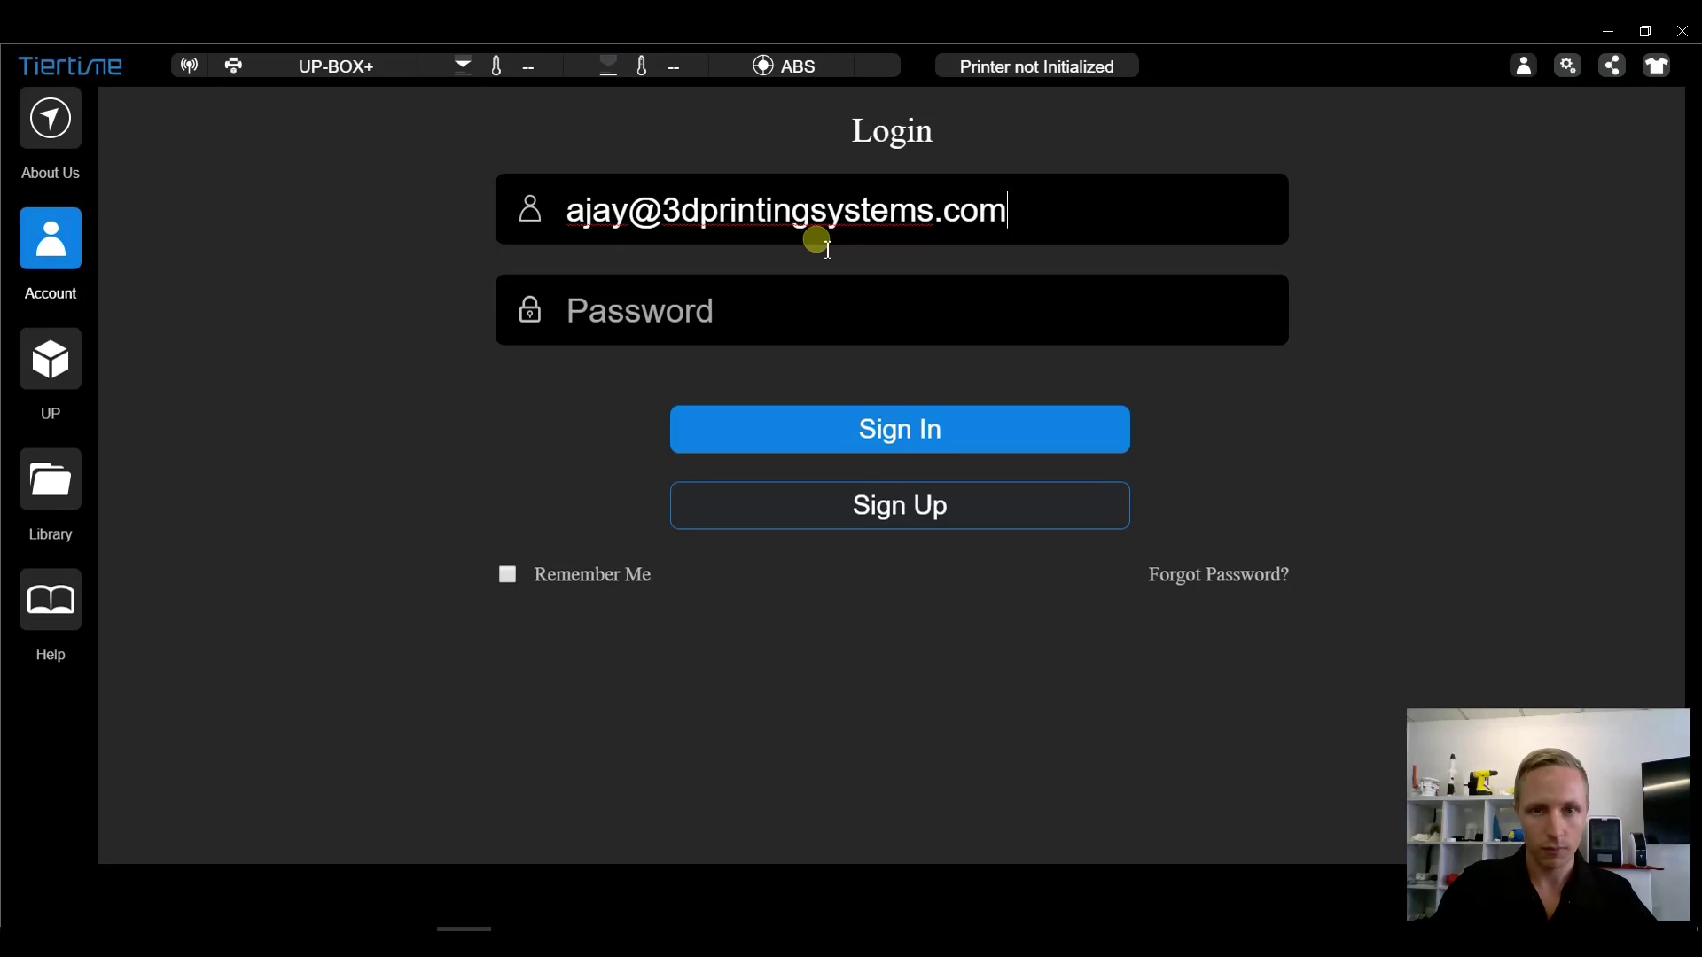
pyautogui.press('Tab')
pyautogui.write('•••')
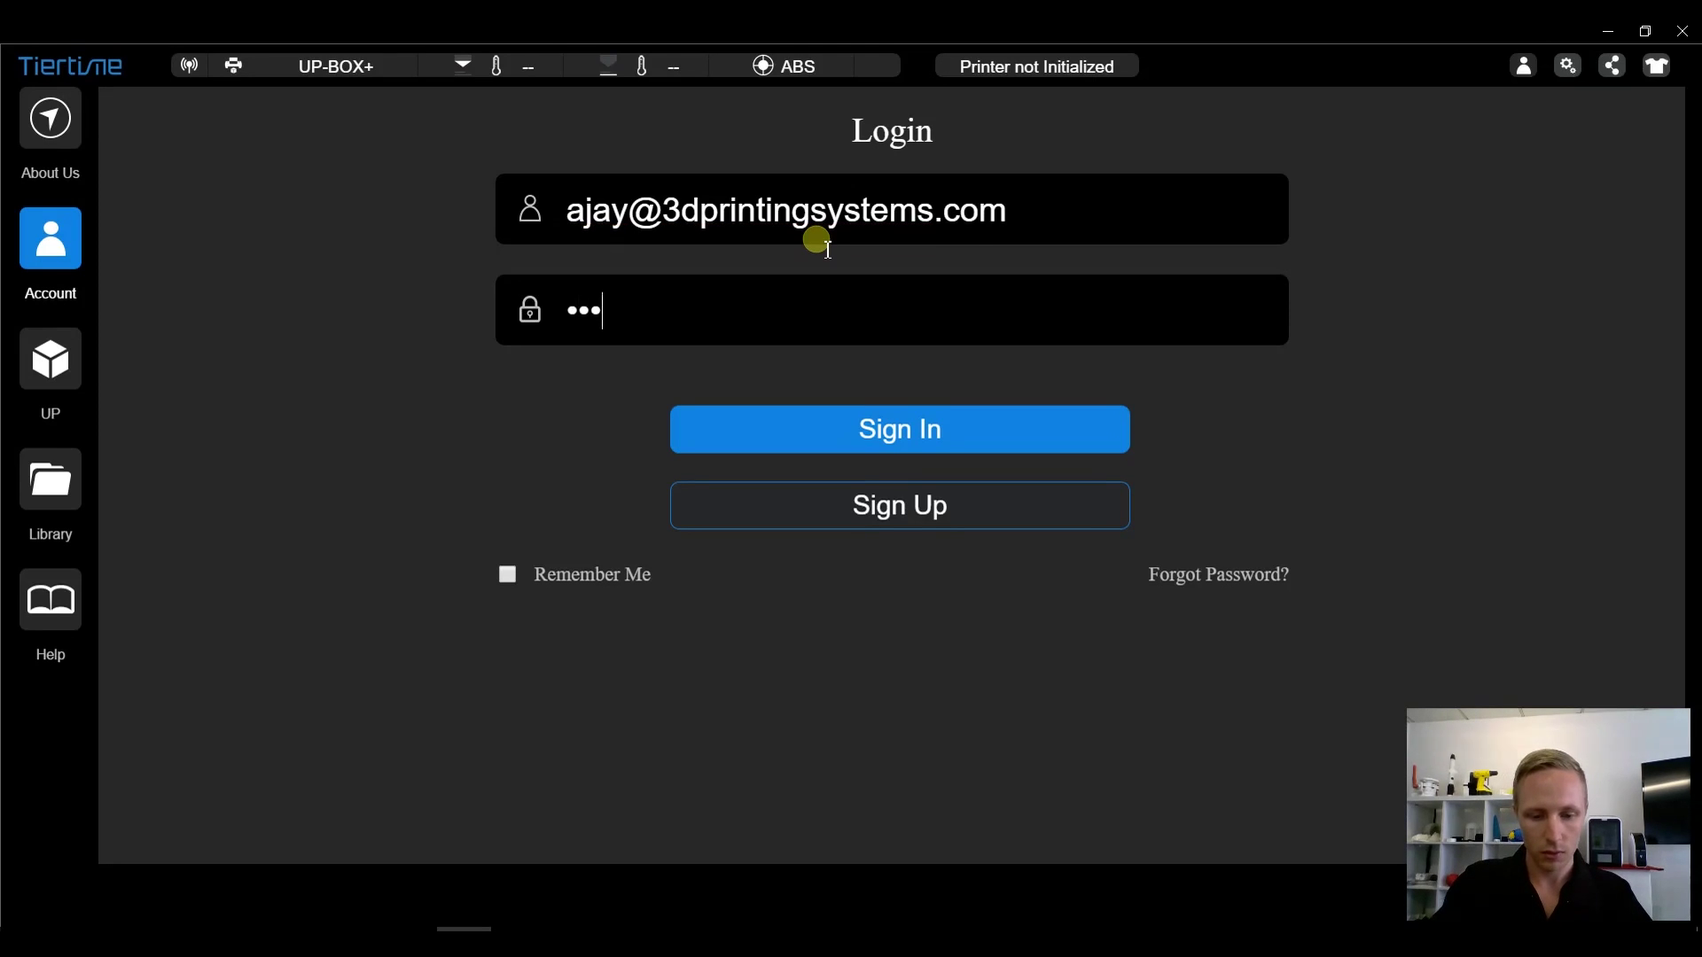
pyautogui.write('••••••')
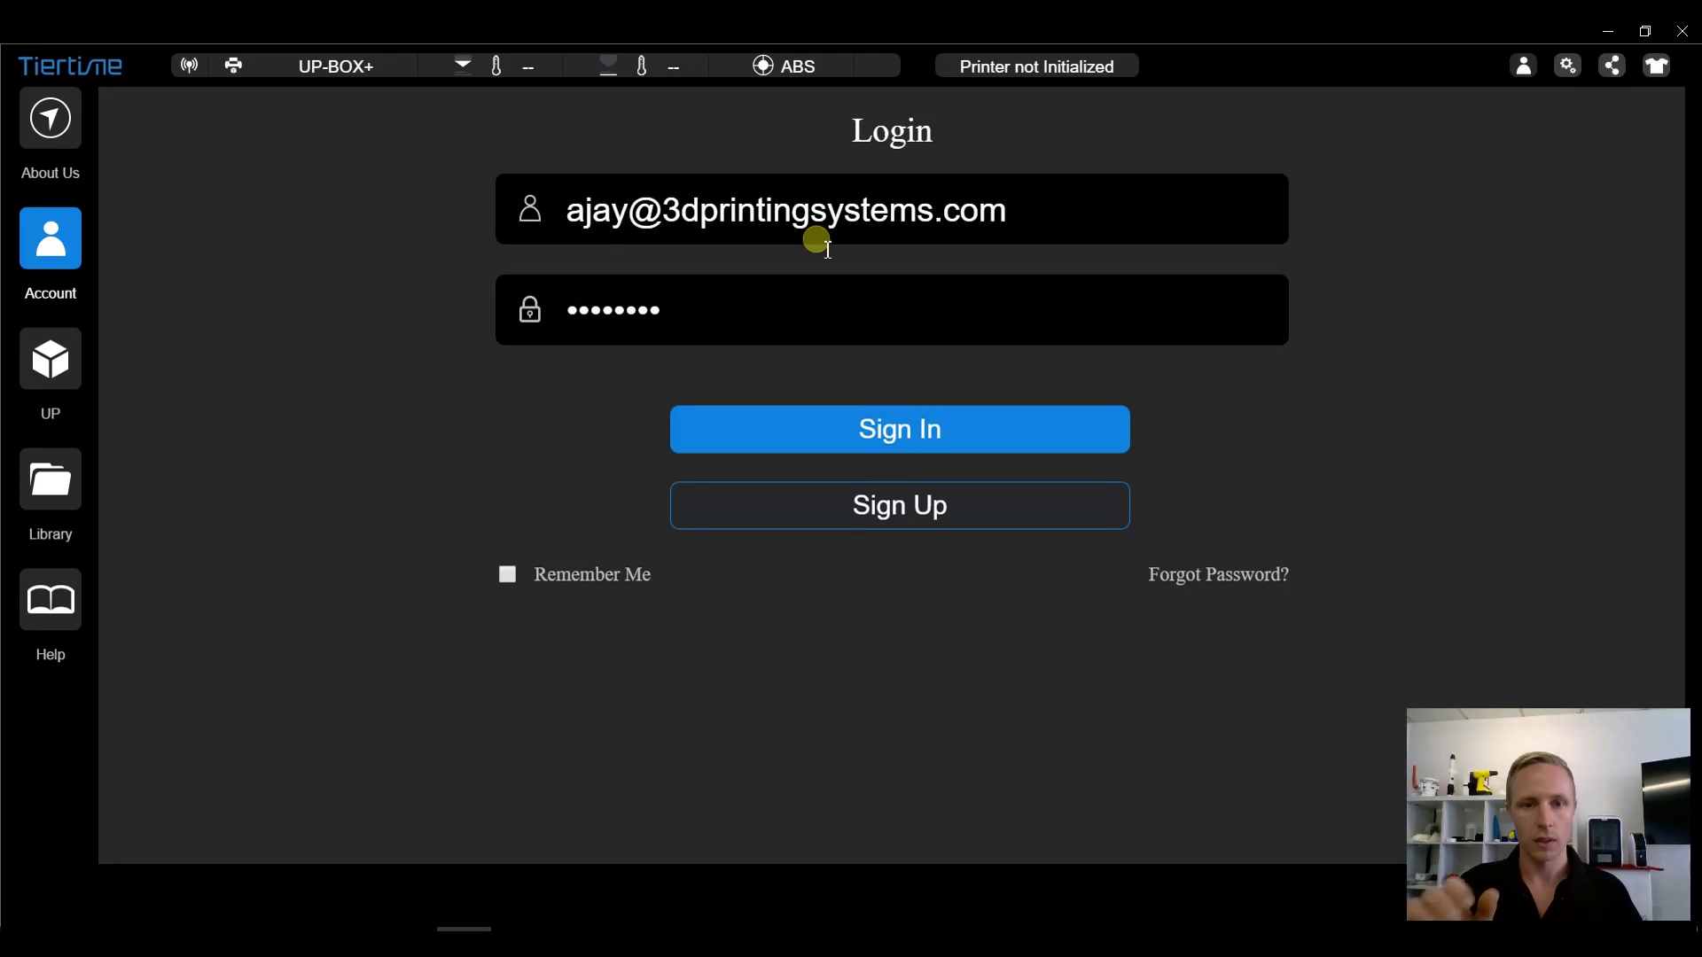
pyautogui.press('Return')
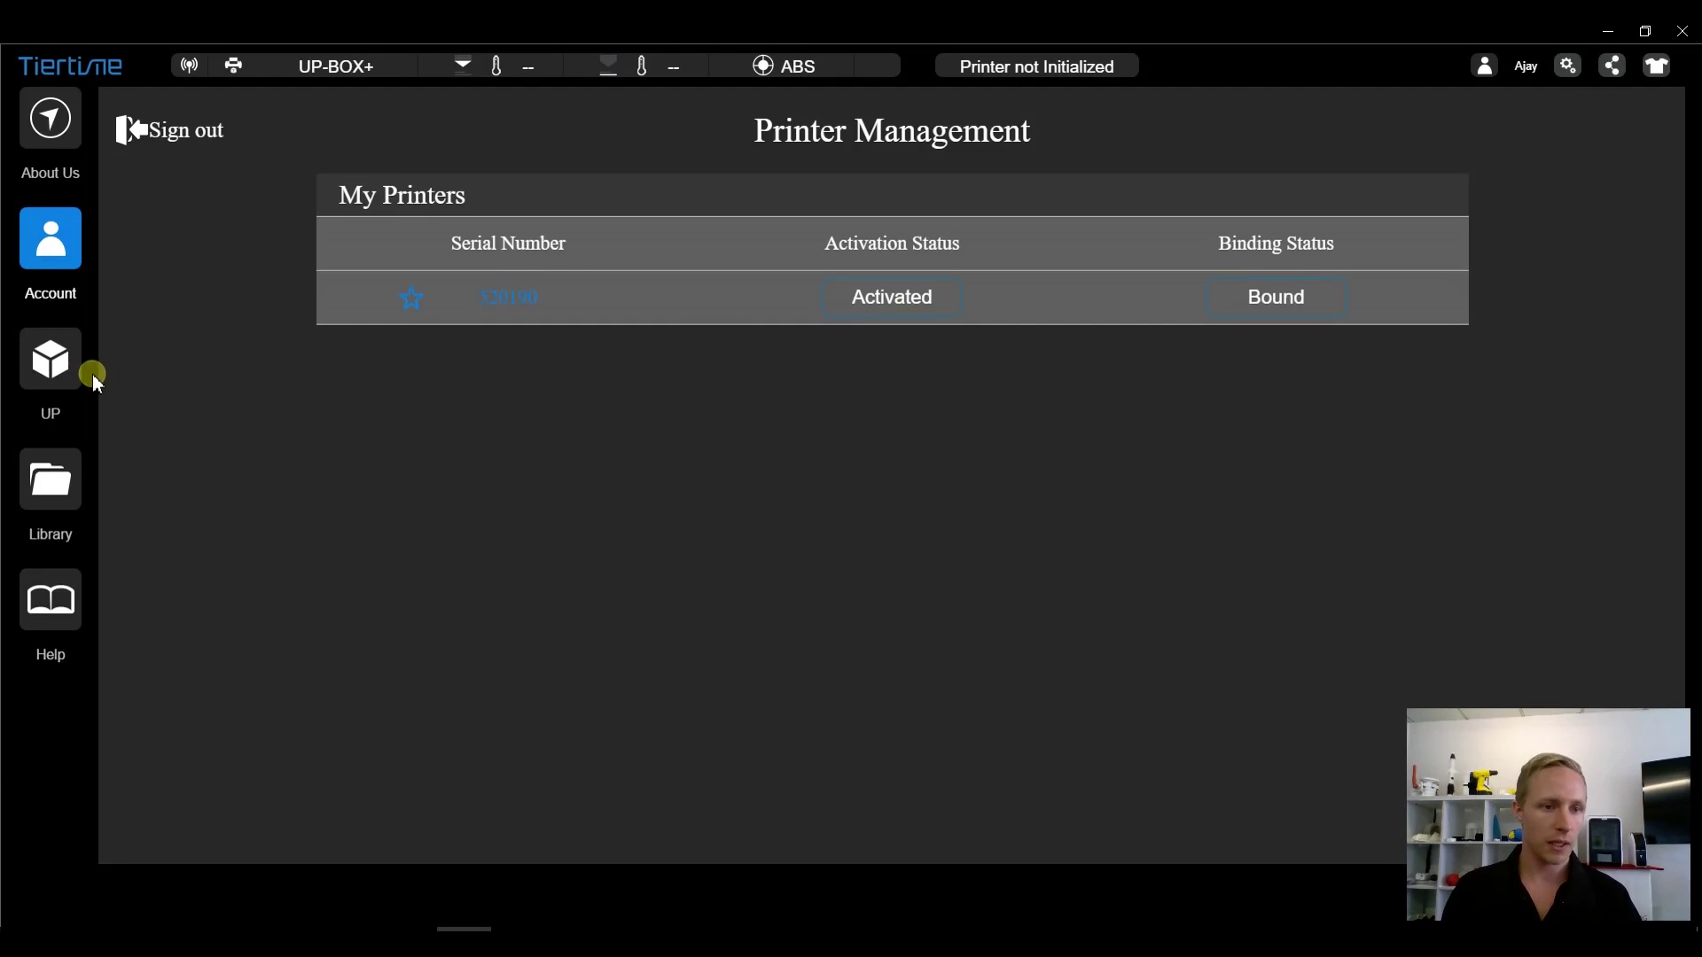
# - Download the Gnomes model from the Library, then open the Help tutorial videos
pyautogui.click(64, 498)
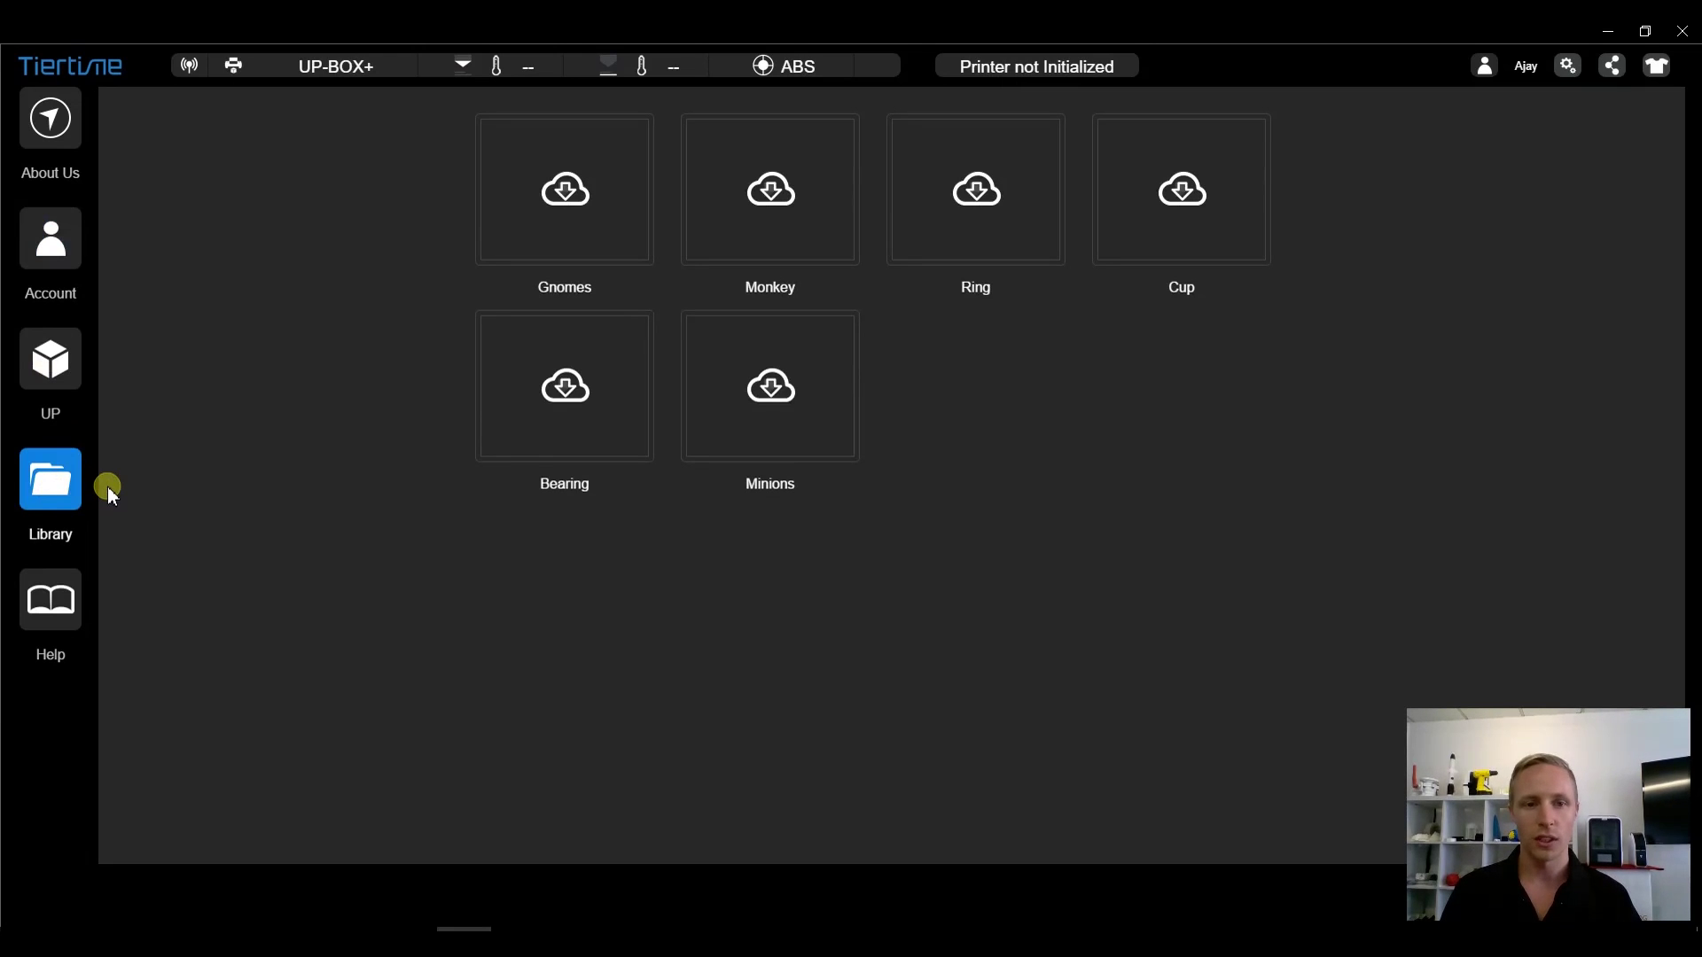
pyautogui.click(567, 202)
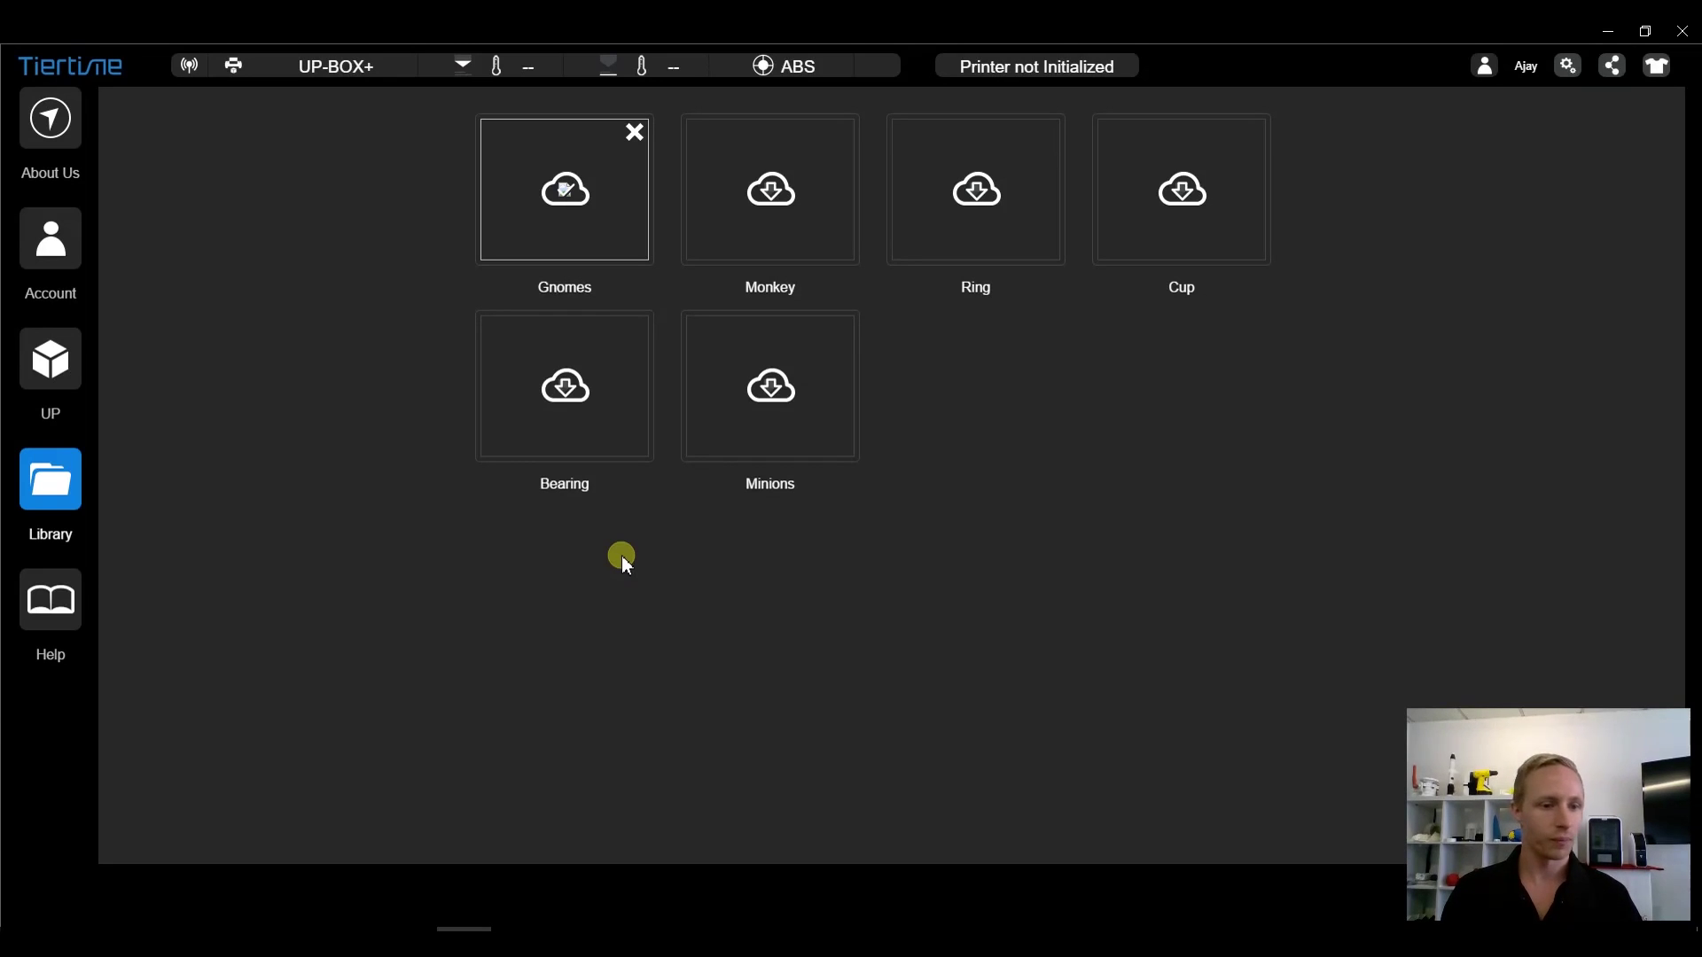
pyautogui.click(69, 607)
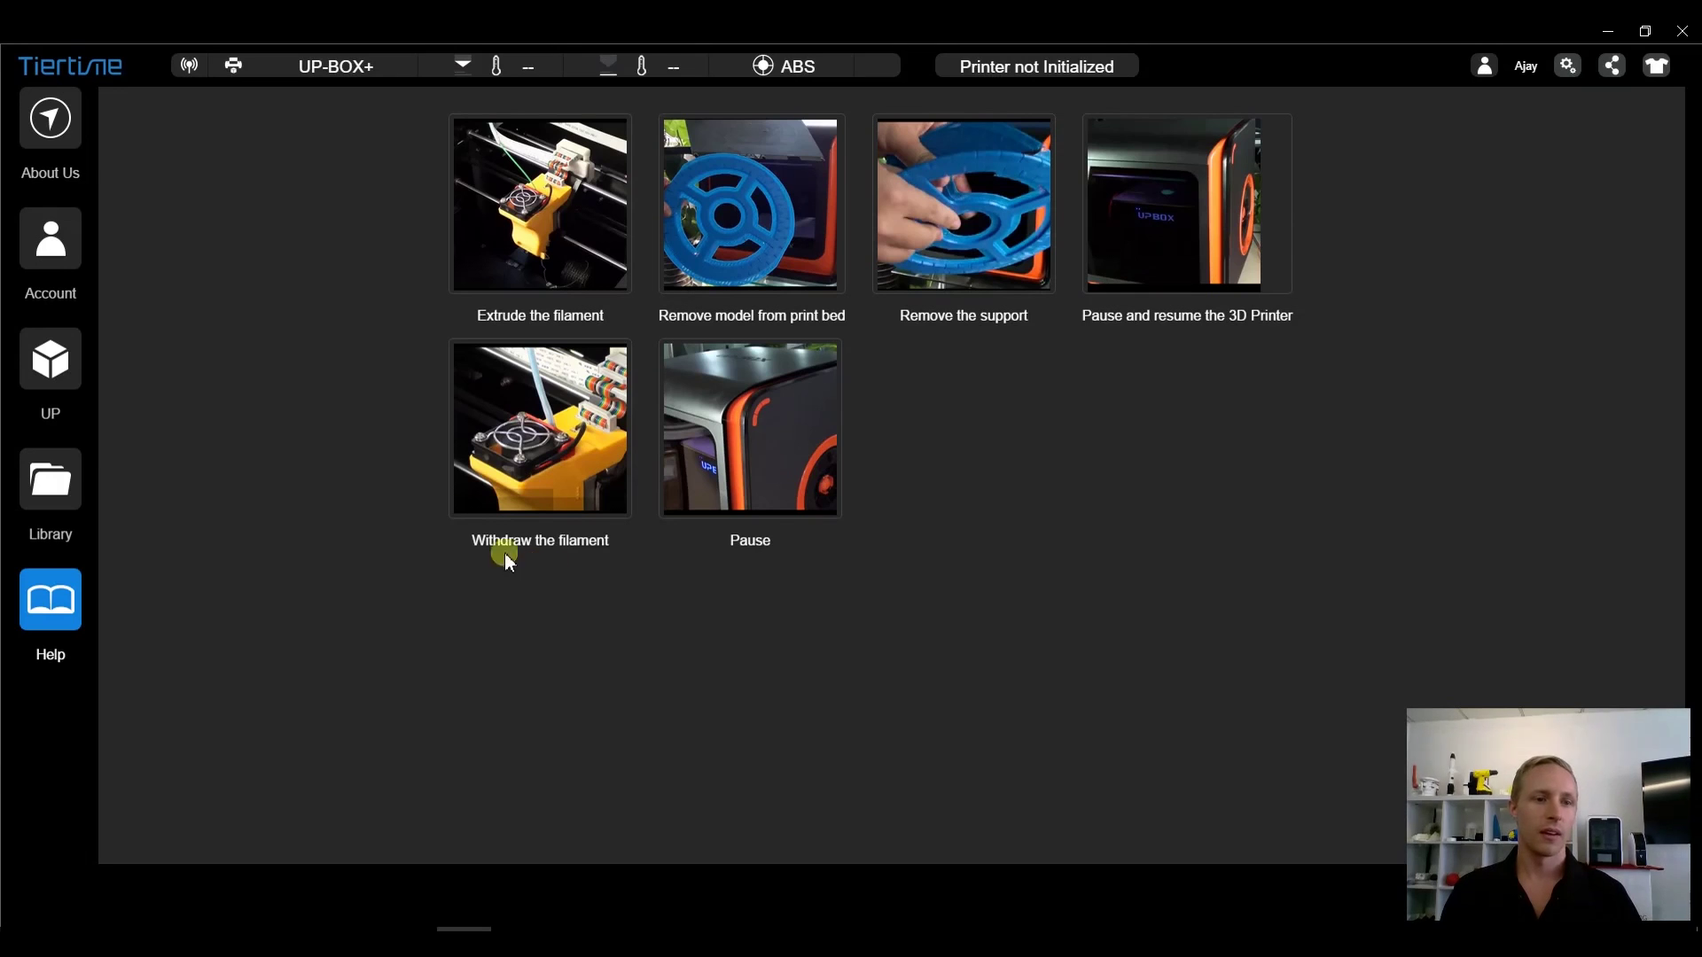
# - Open the empty UP-BOX+ build plate workspace from the UP sidebar button
pyautogui.click(56, 379)
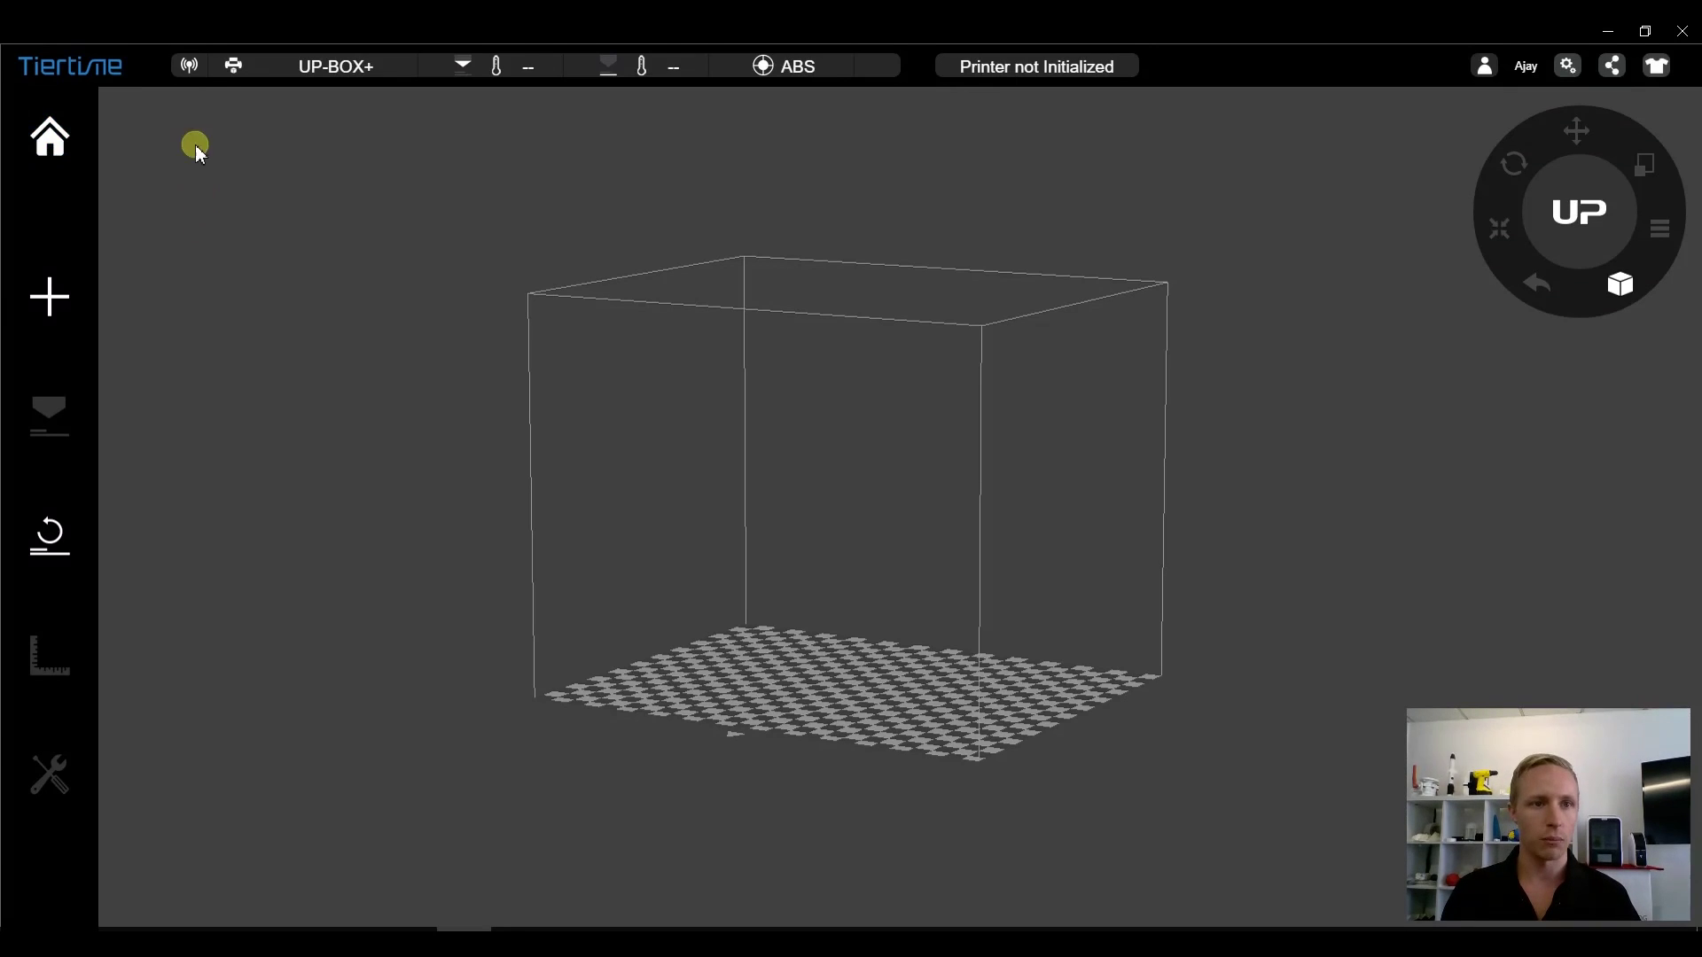
# - Cancel the printer rename to keep UP-BOX+, and bring up the Add panel
pyautogui.click(371, 67)
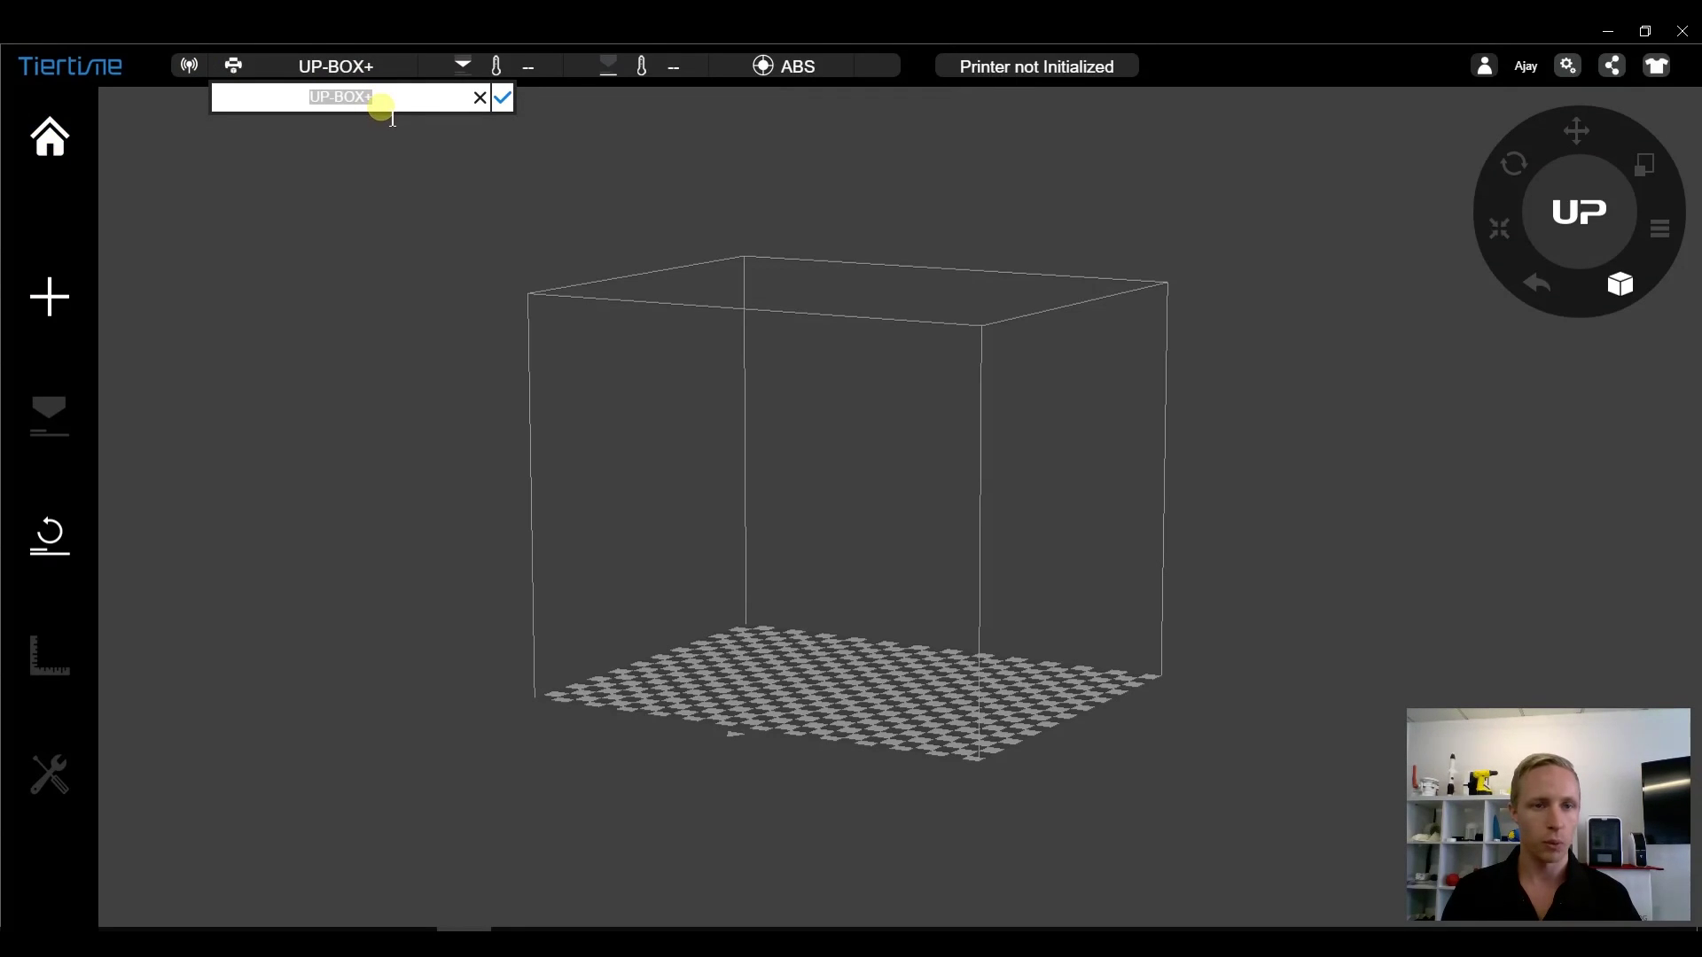
pyautogui.click(480, 97)
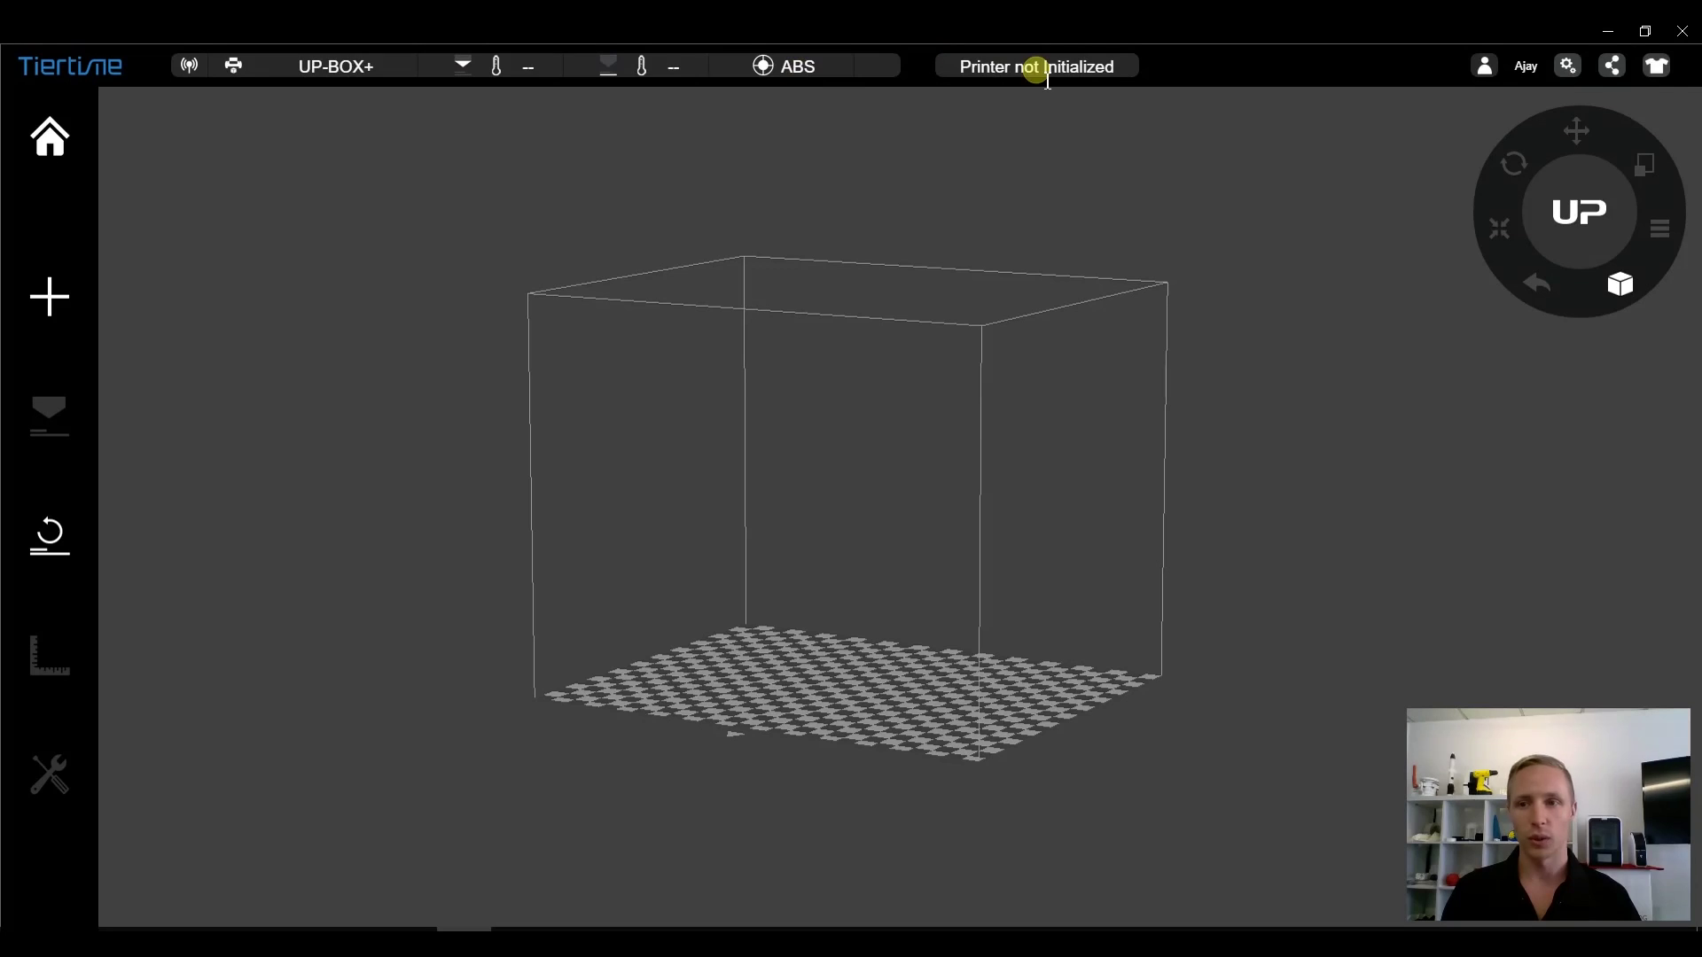
pyautogui.click(46, 310)
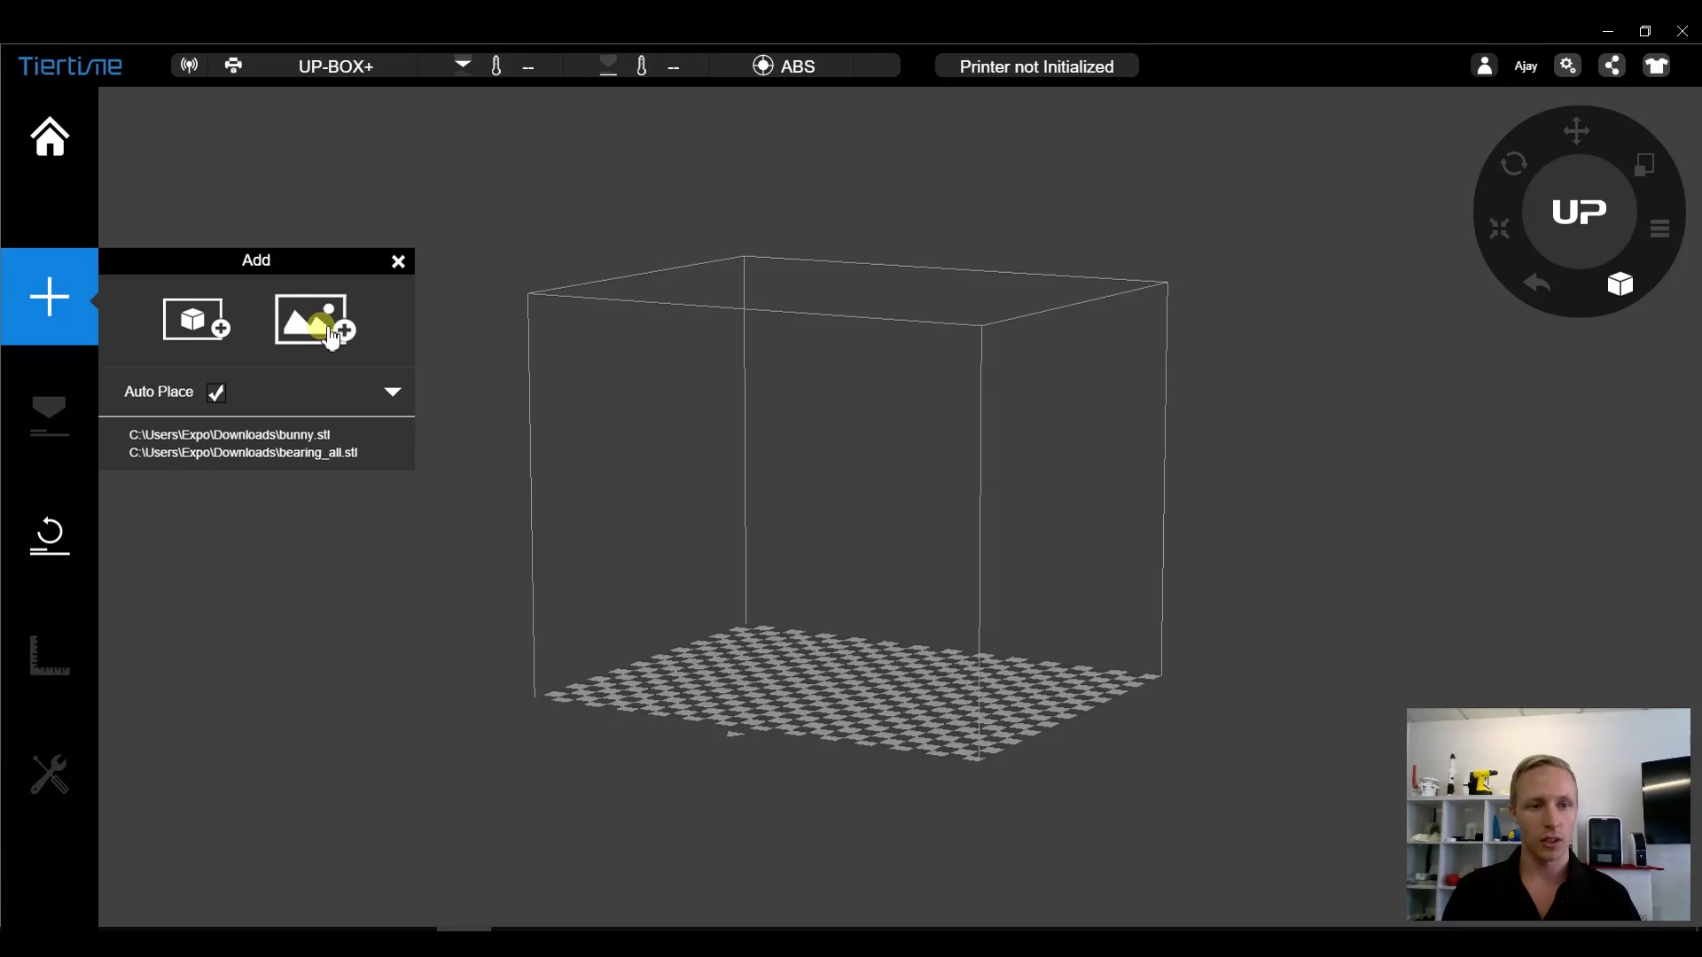
# - Import the Logo image, keep its original colours, and convert it to a 1 mm base, 3 mm relief
pyautogui.click(330, 335)
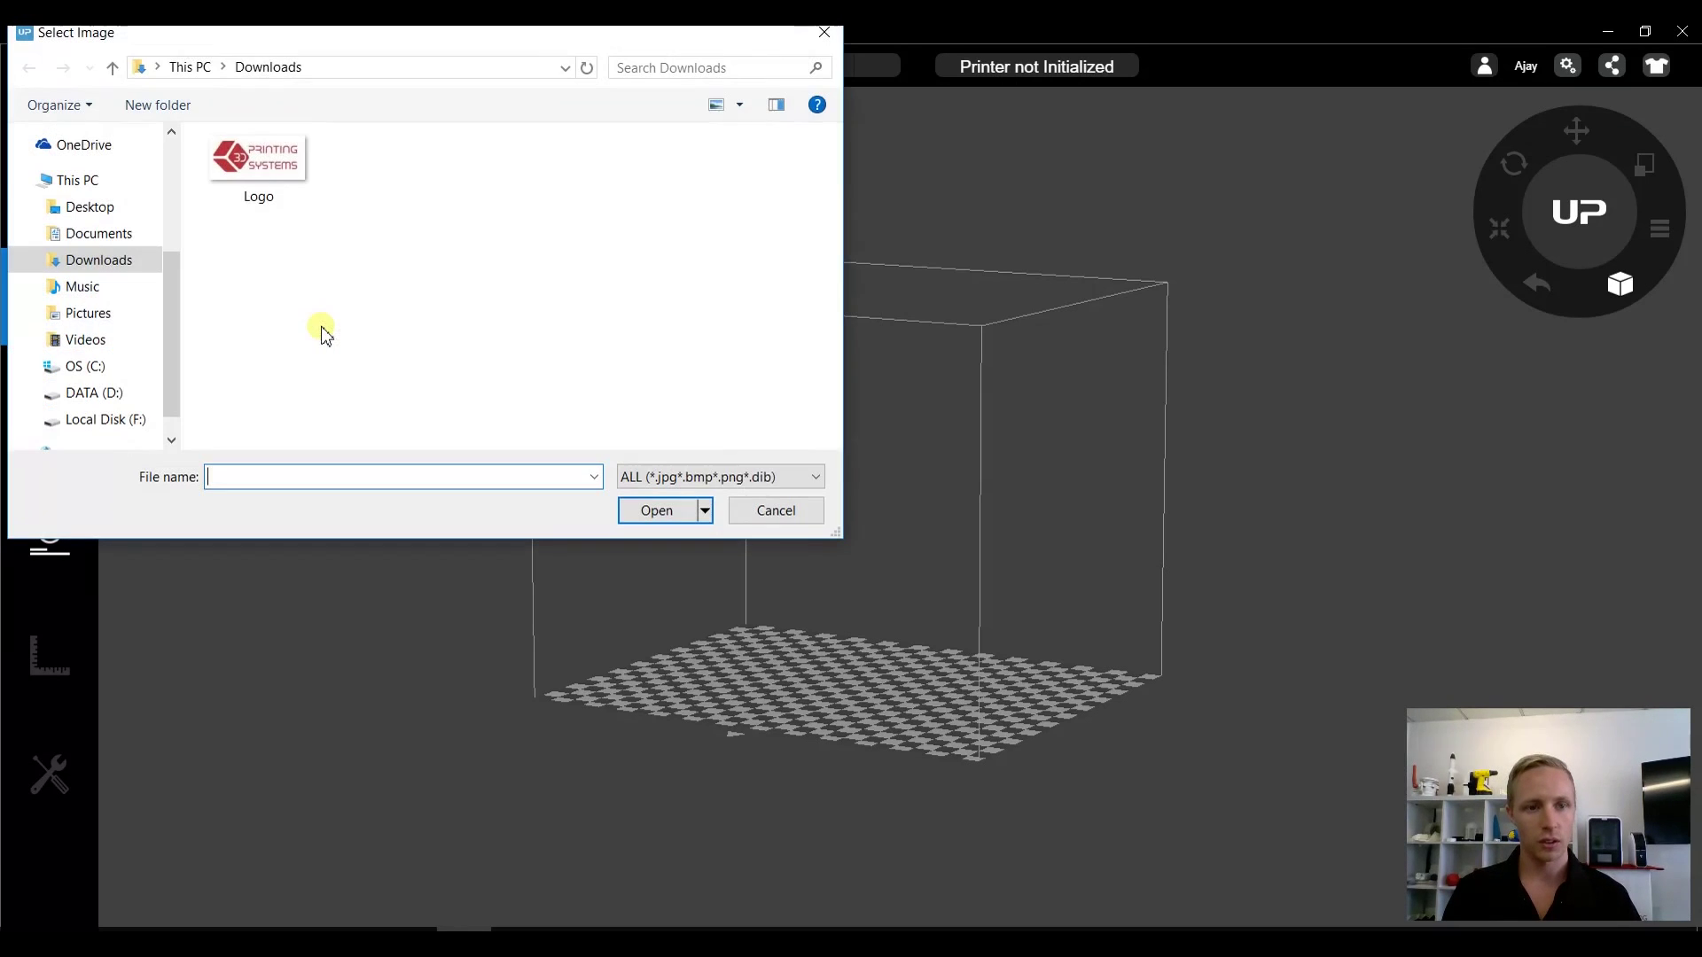
pyautogui.doubleClick(264, 159)
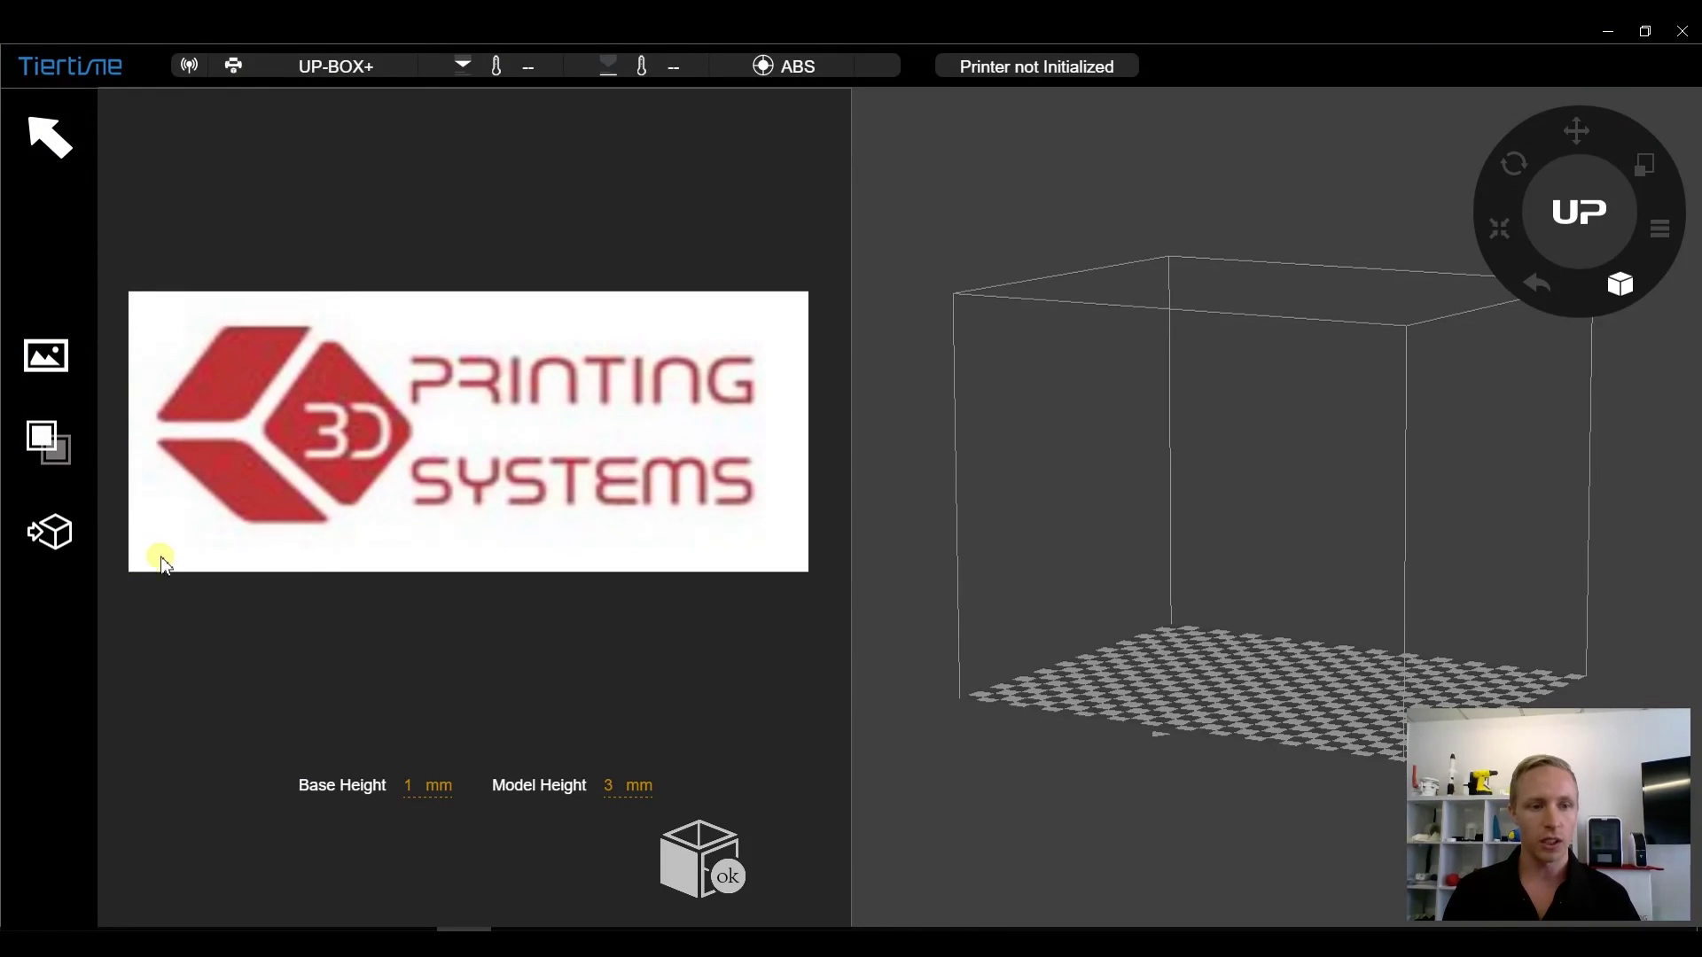
pyautogui.click(56, 458)
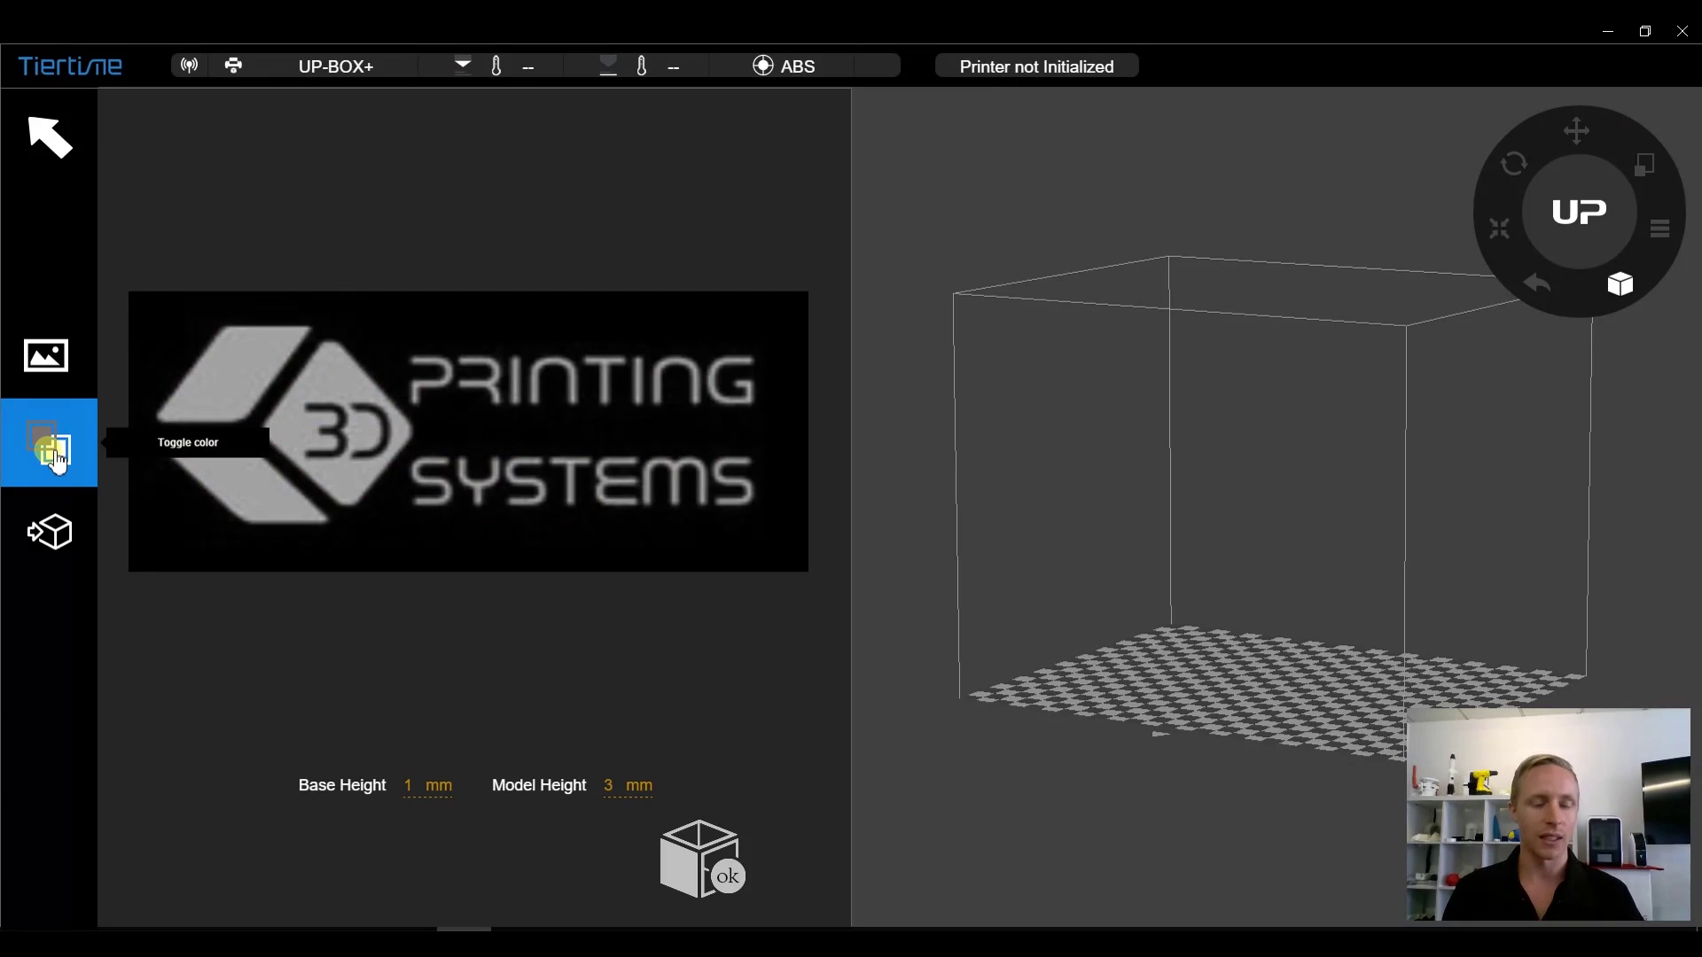
pyautogui.click(57, 461)
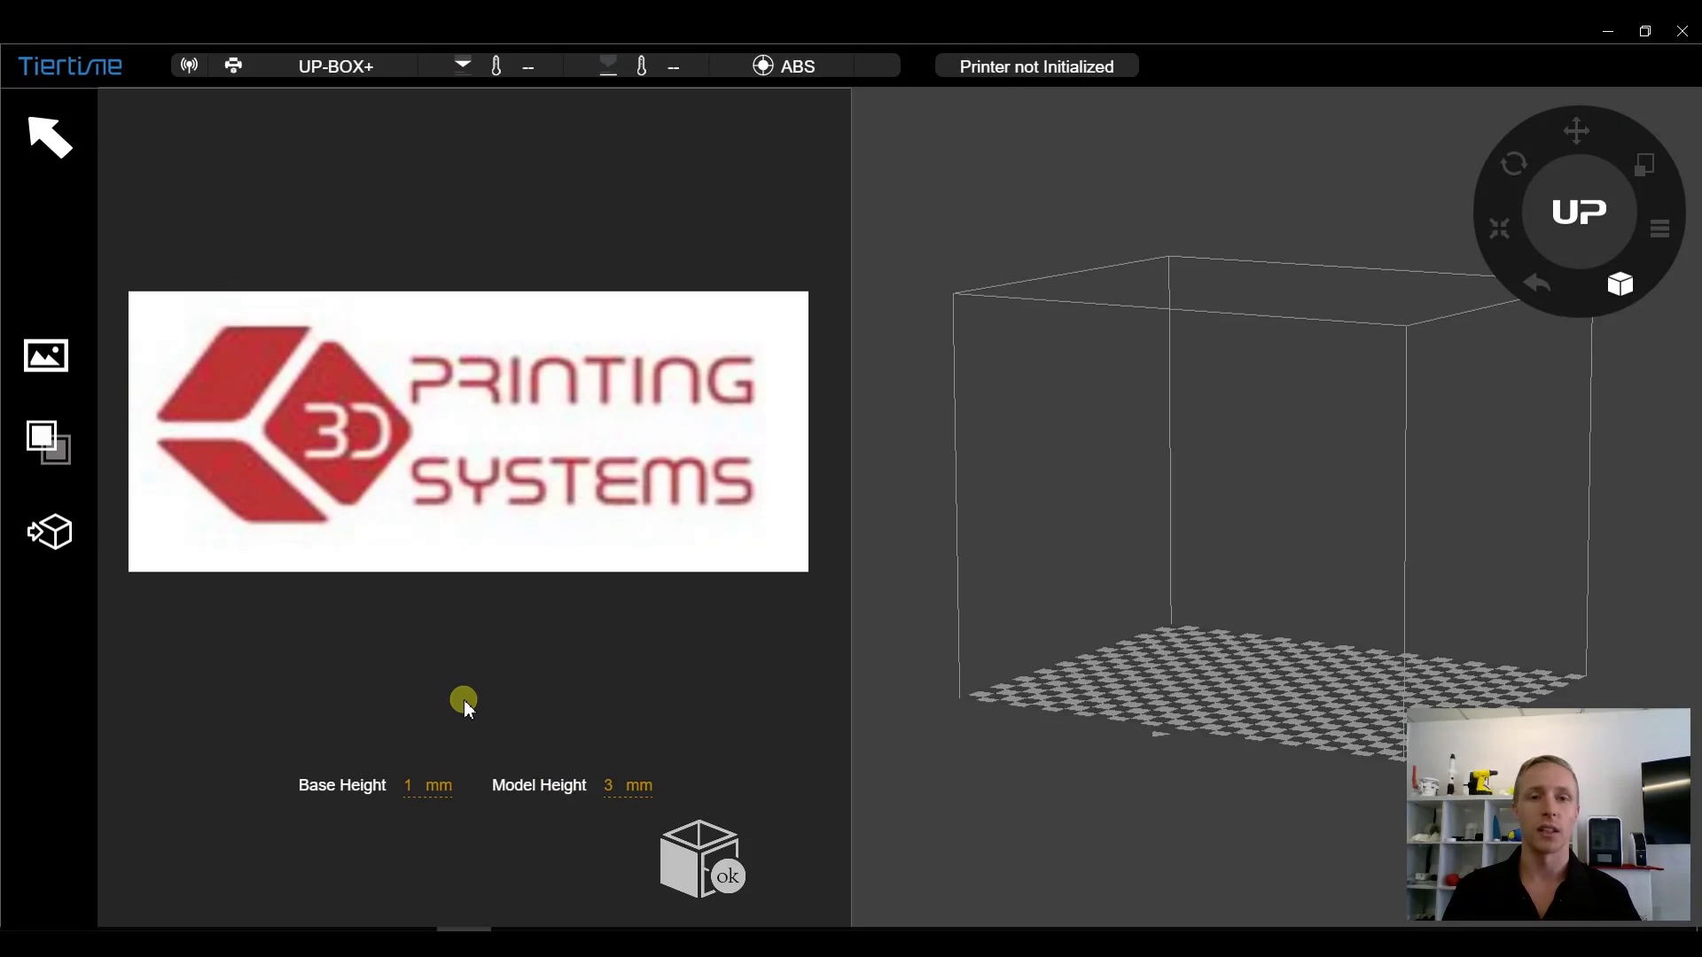
pyautogui.click(54, 543)
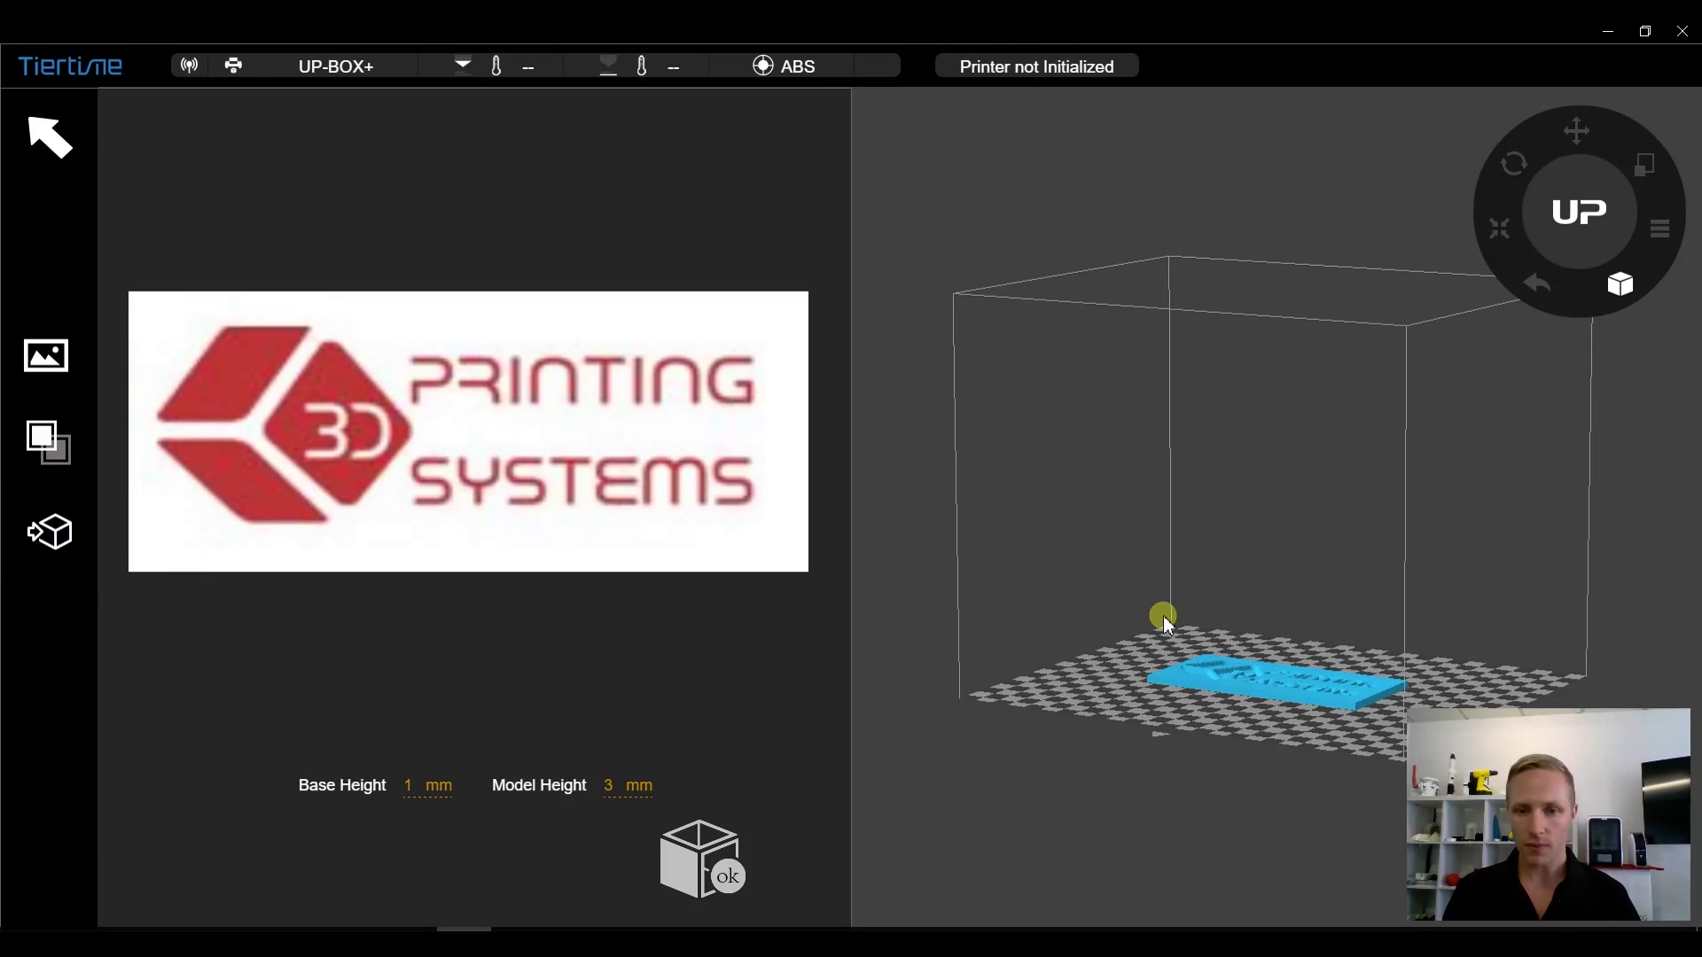
pyautogui.click(700, 858)
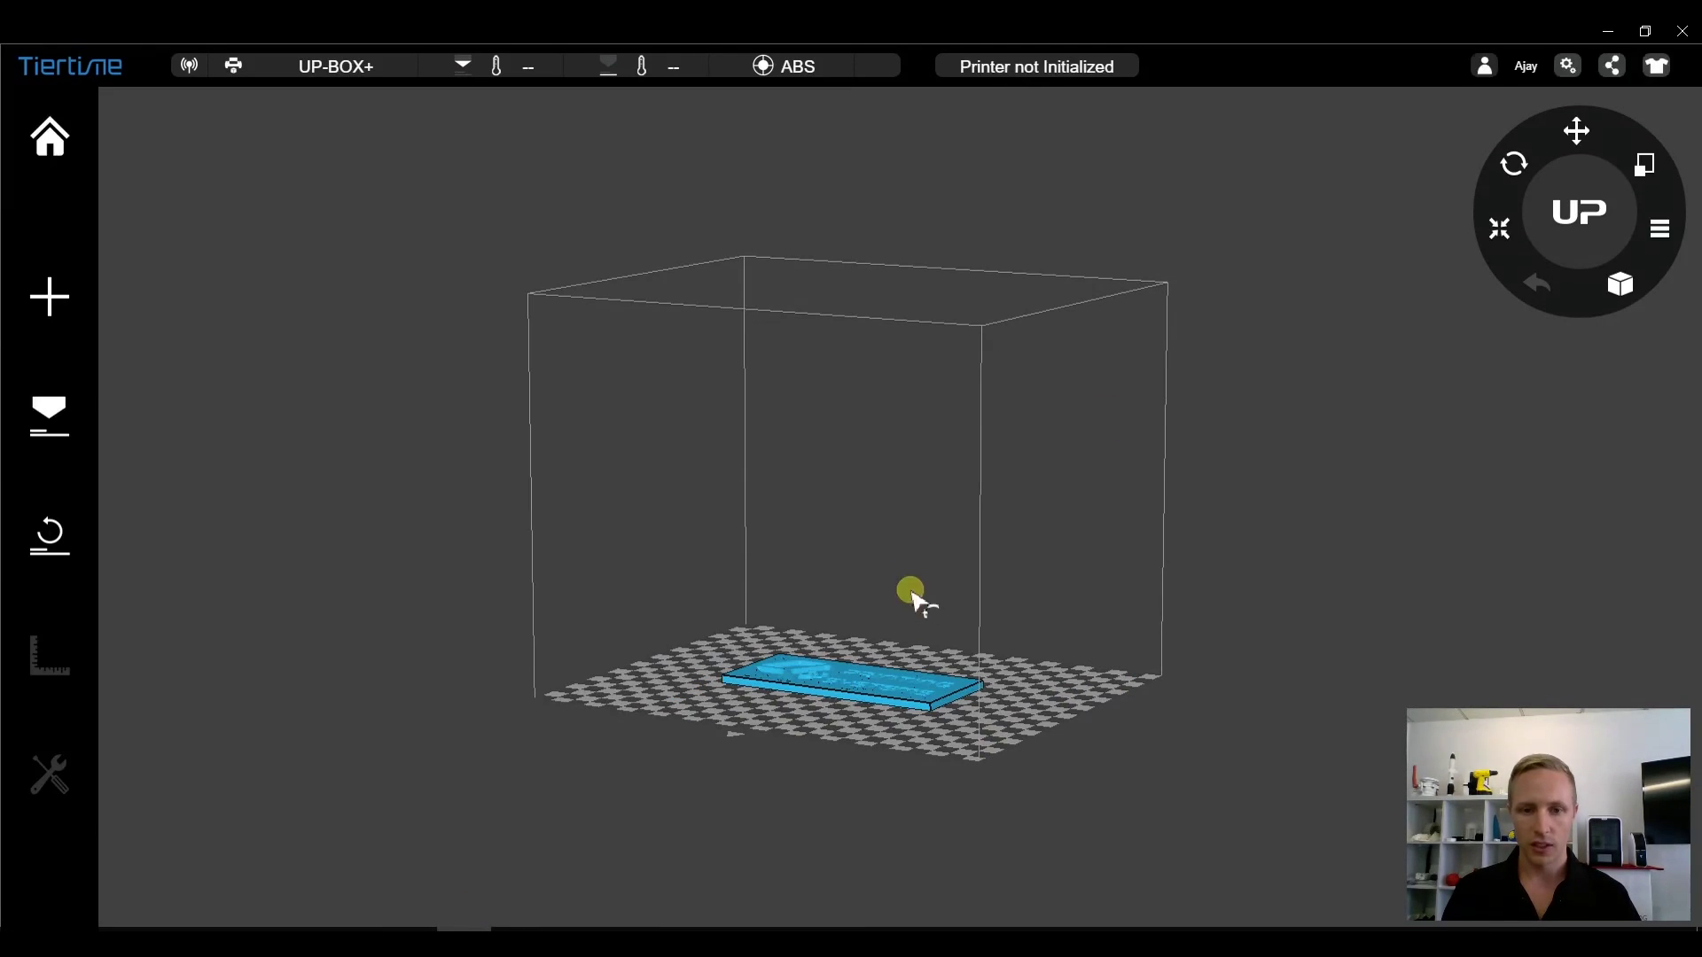
# - Tilt, rotate and zoom the view close on the logo plaque to inspect its raised lettering
pyautogui.moveTo(916, 593); pyautogui.dragTo(912, 796)
pyautogui.scroll(2, 912, 796)
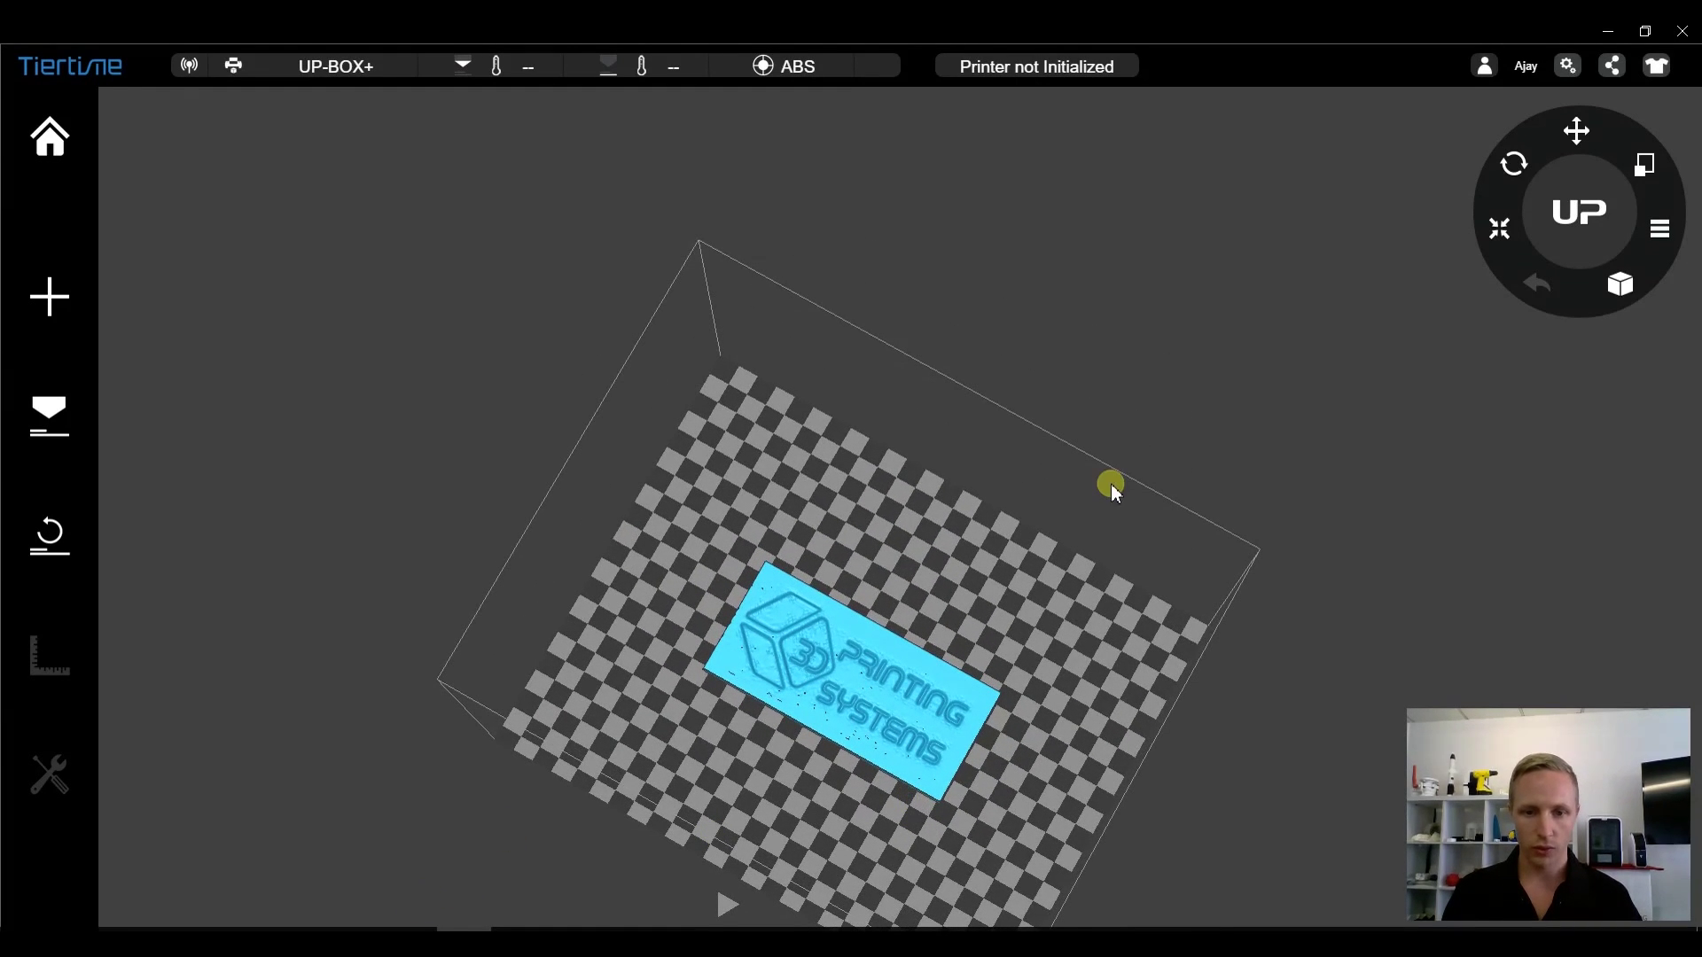
pyautogui.scroll(2, 1099, 485)
pyautogui.scroll(1, 1096, 486)
pyautogui.moveTo(608, 651); pyautogui.dragTo(517, 695)
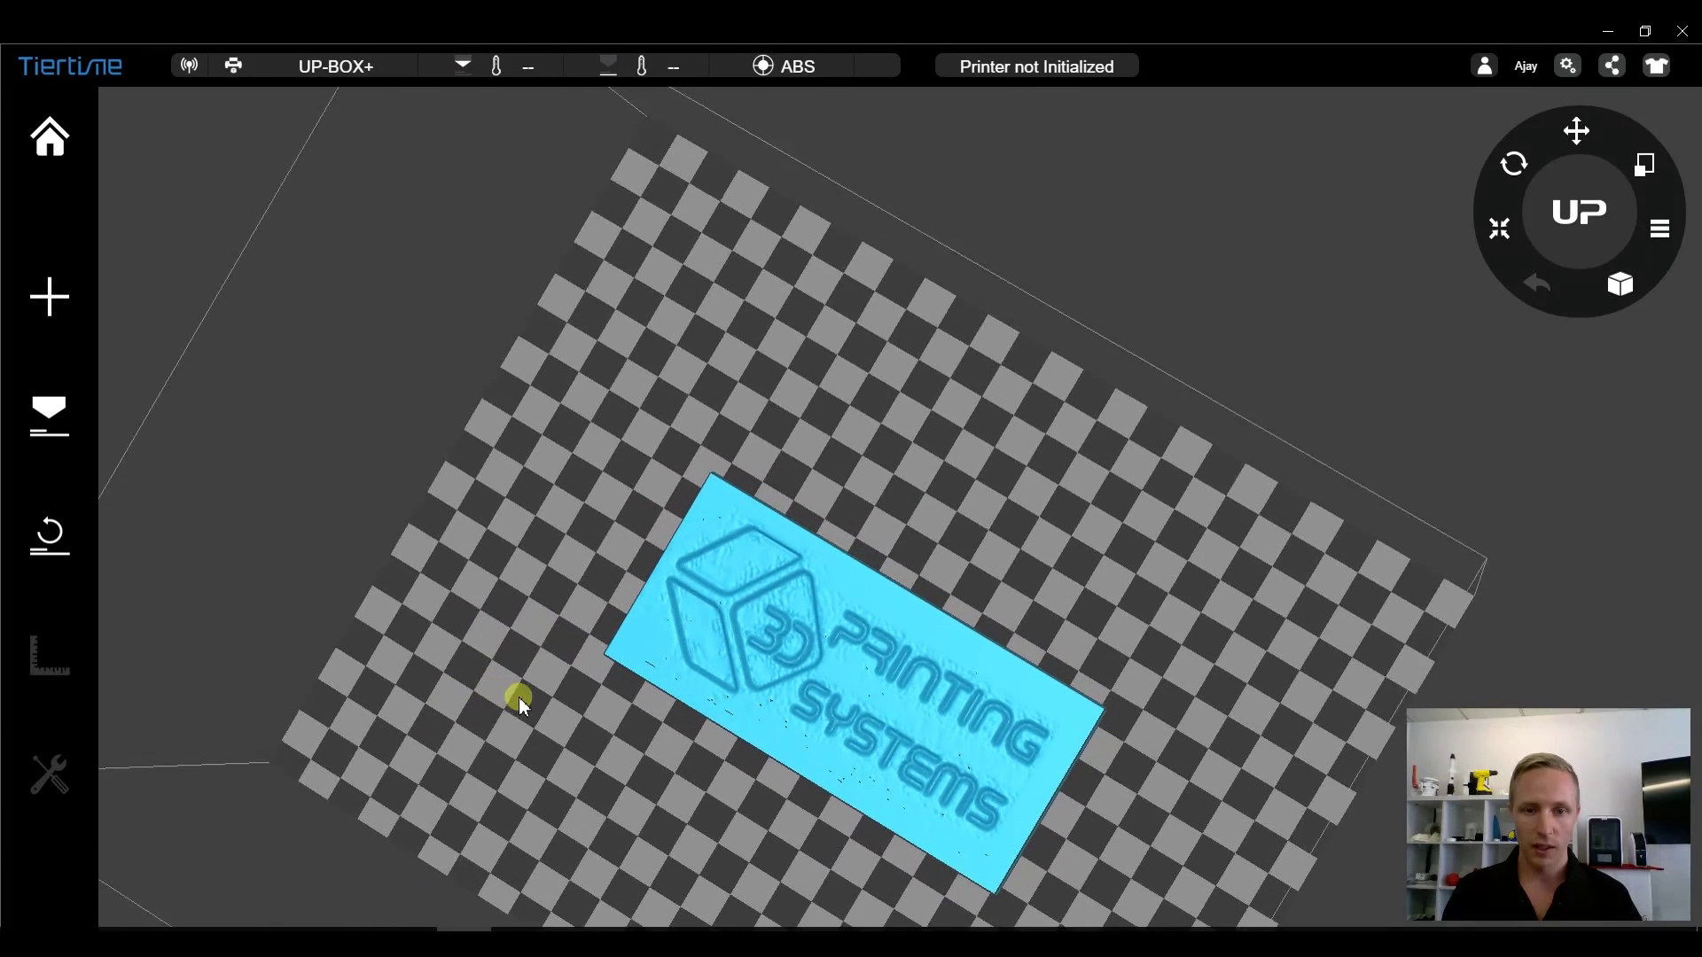
pyautogui.moveTo(1143, 622); pyautogui.dragTo(1249, 552)
pyautogui.click(945, 732)
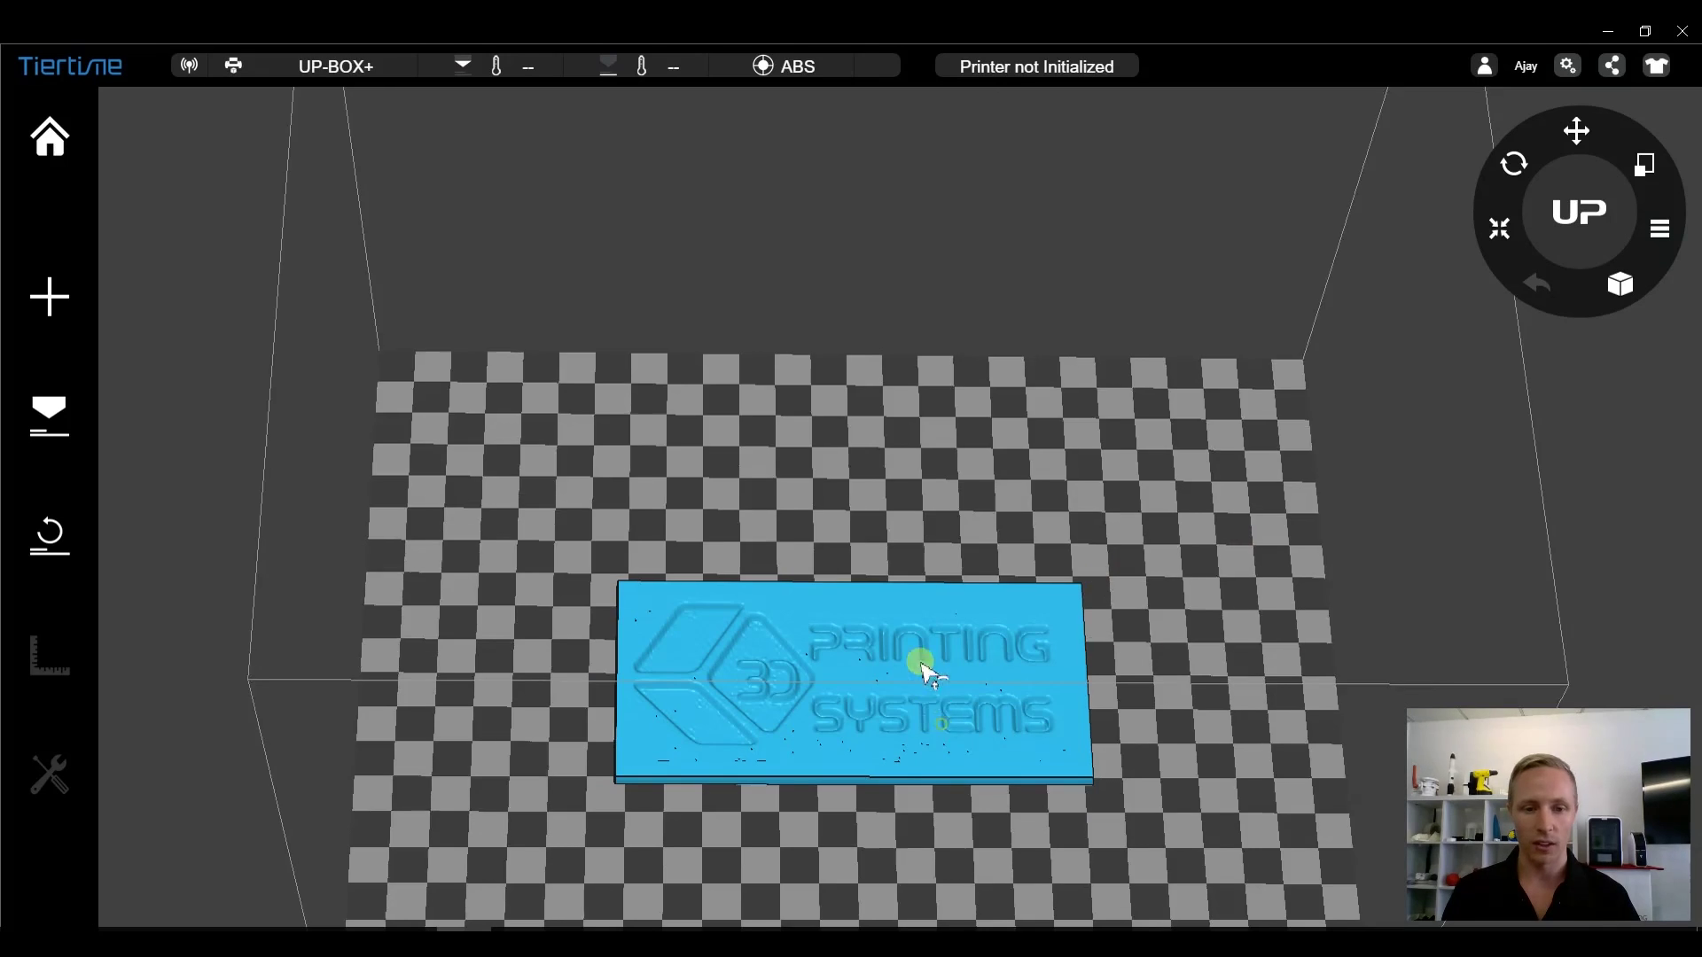
pyautogui.moveTo(923, 672); pyautogui.dragTo(927, 693)
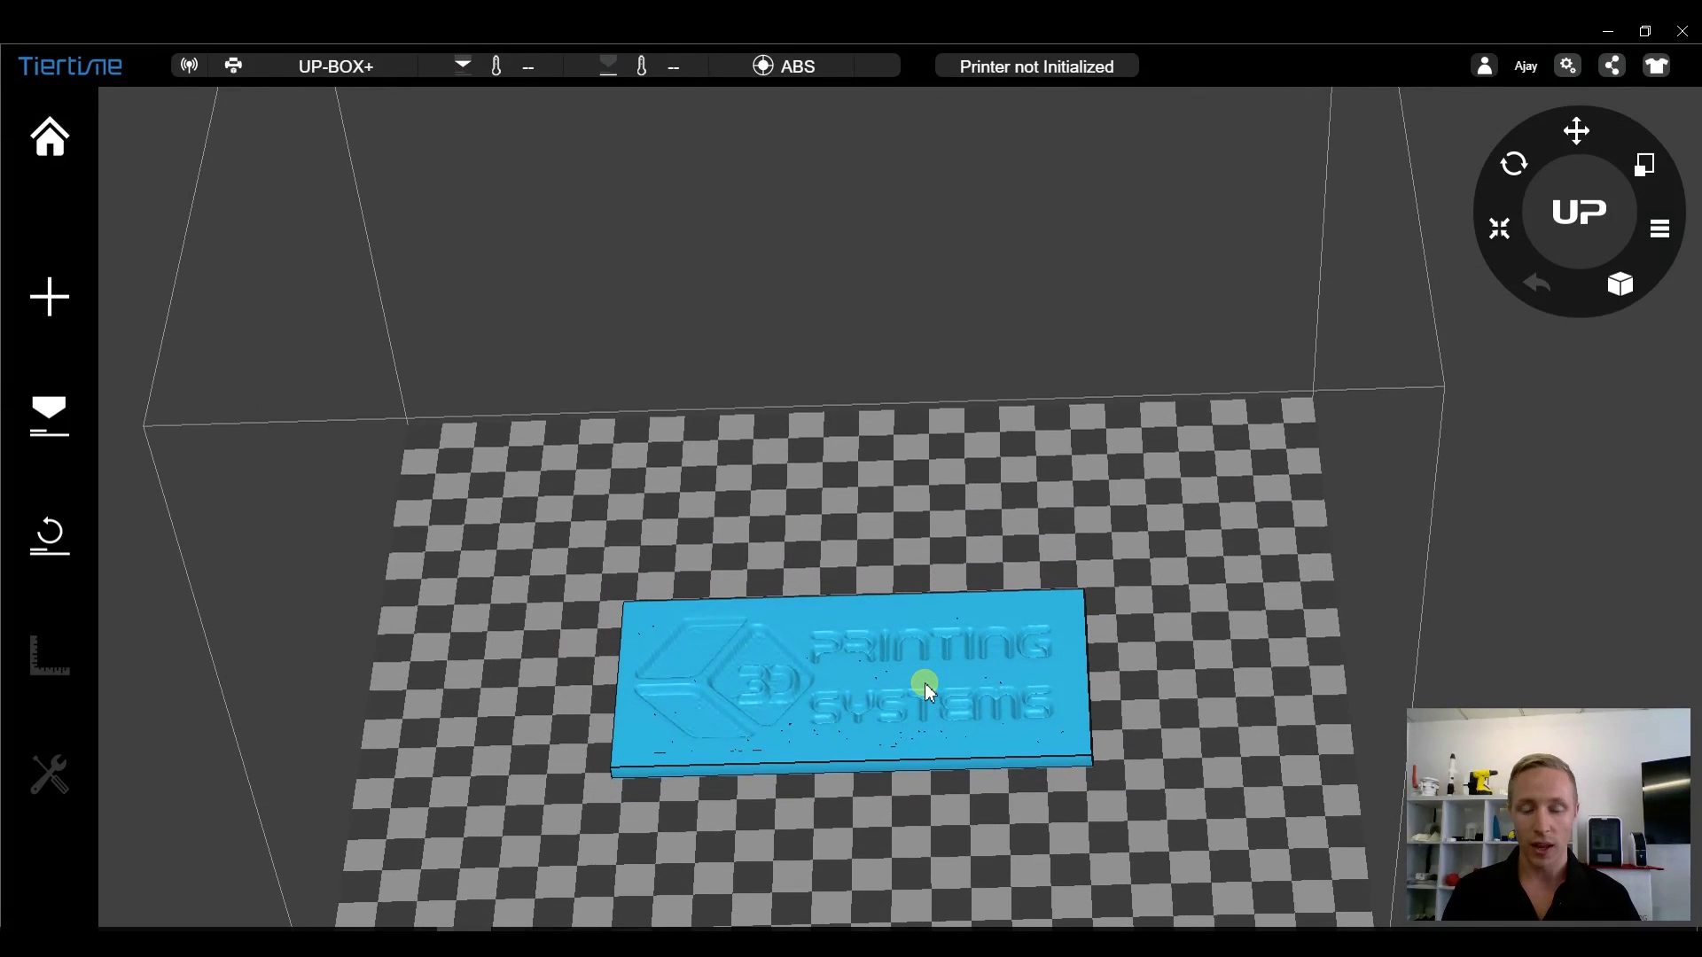
# - Reset the view with Initialize View to show the whole build box
pyautogui.rightClick(923, 683)
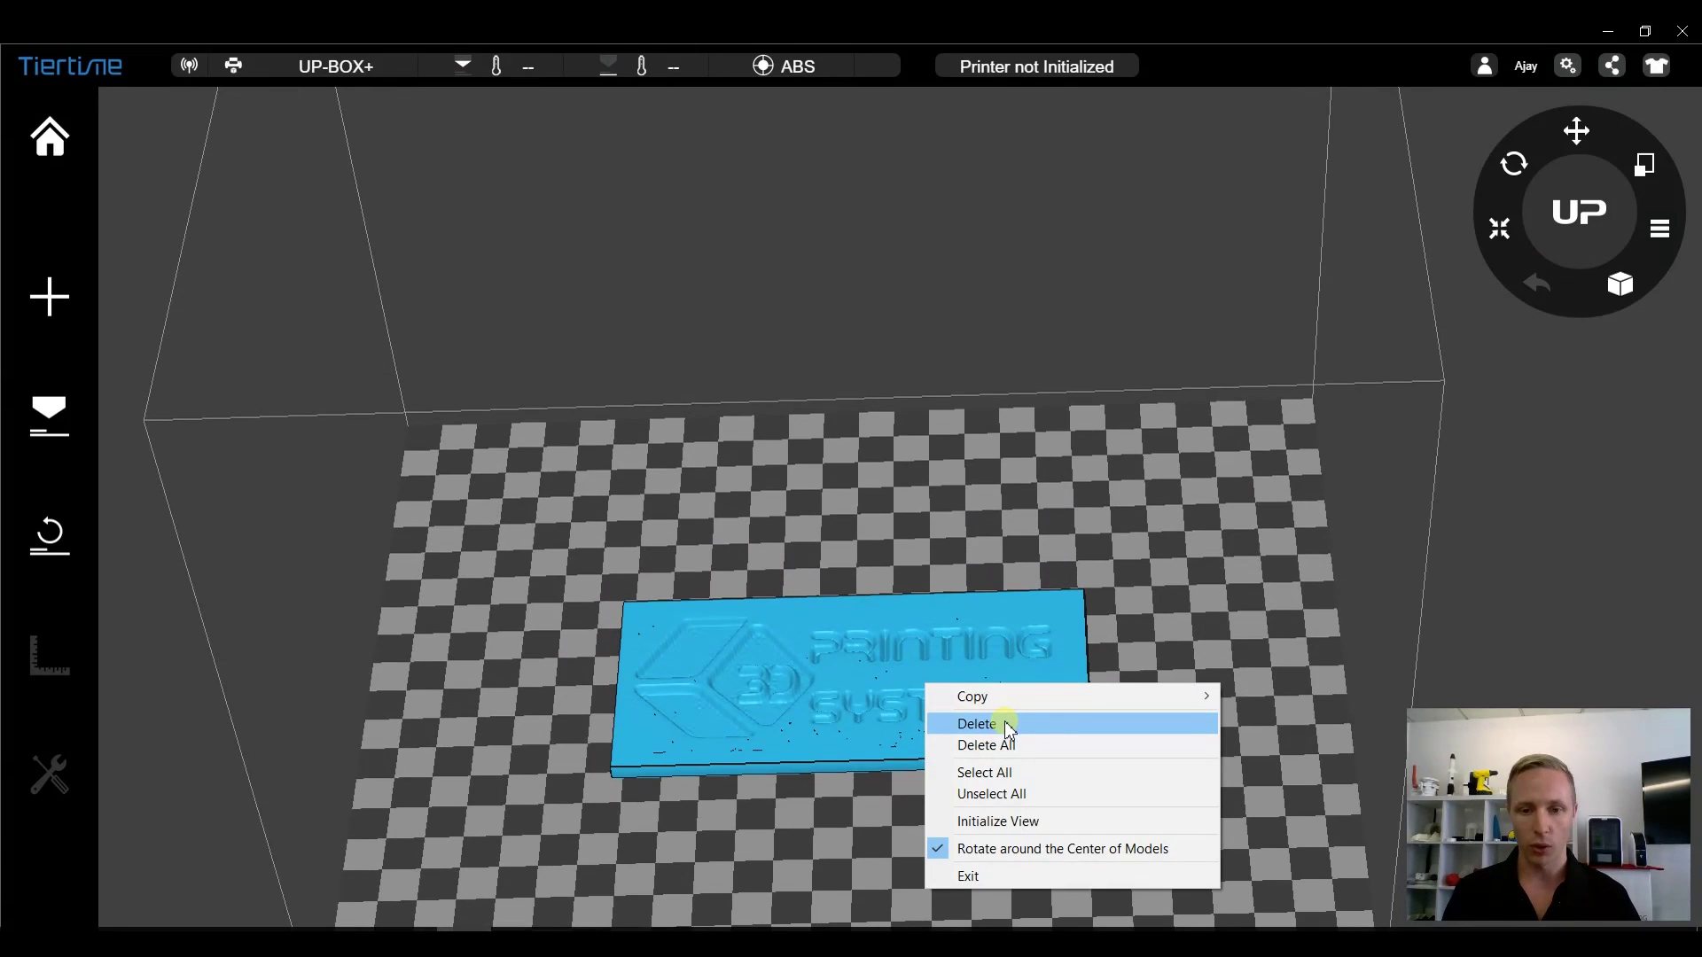
pyautogui.moveTo(1029, 695)
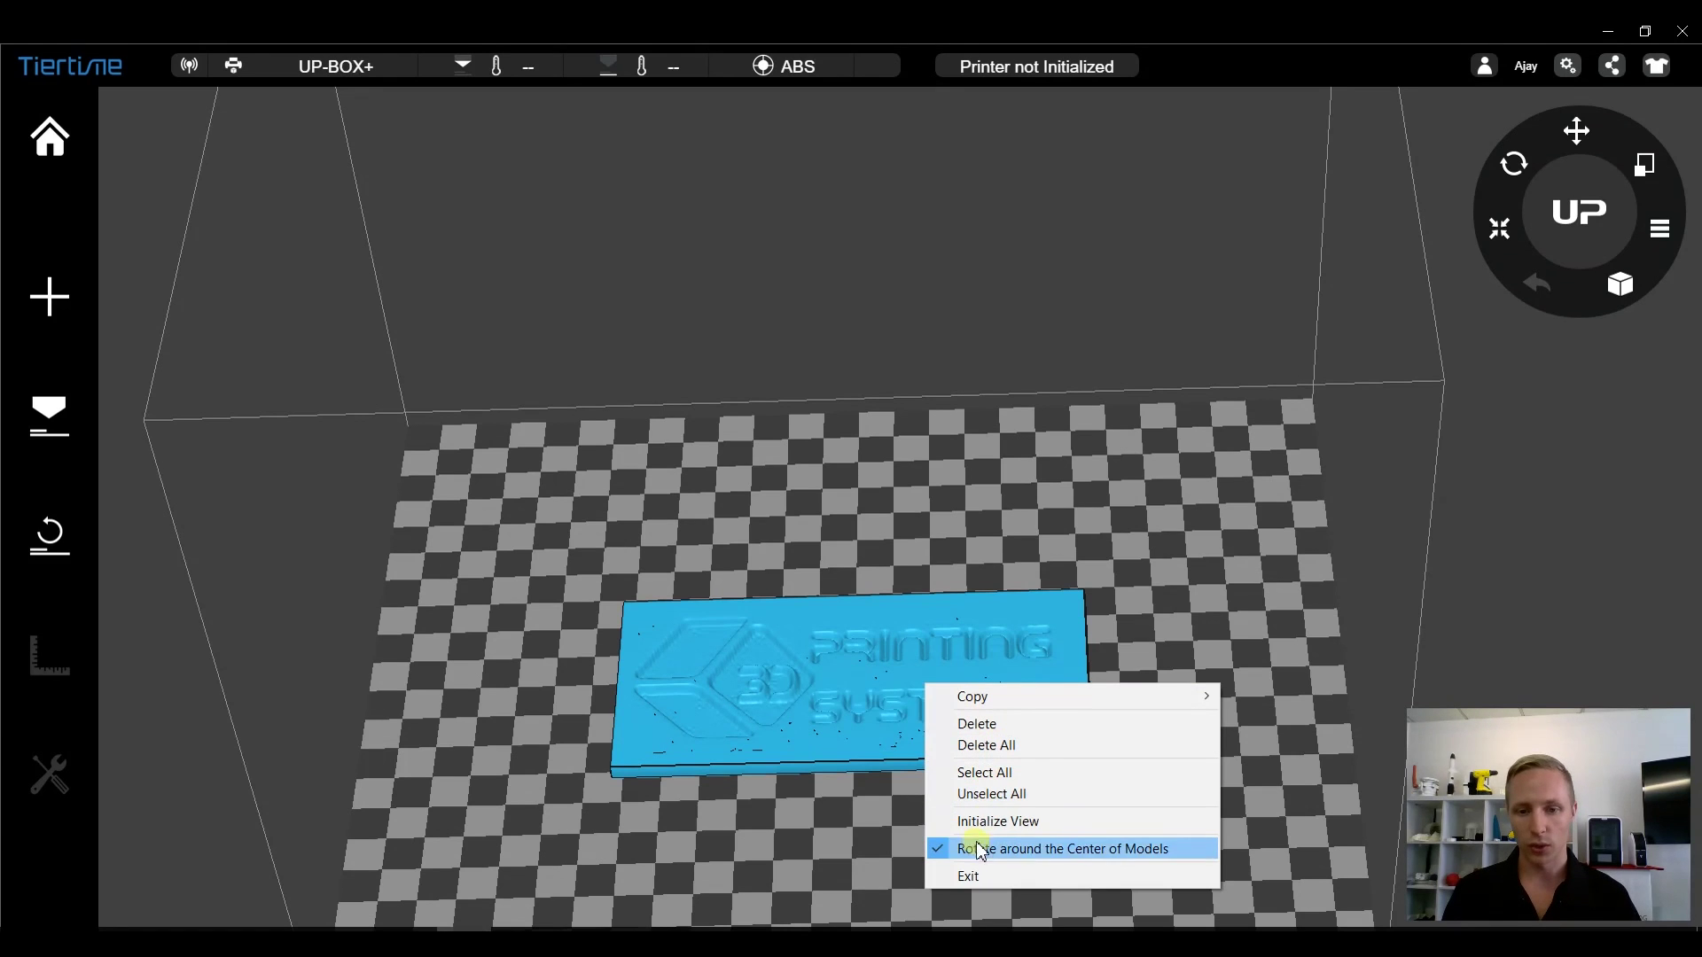
pyautogui.click(1003, 834)
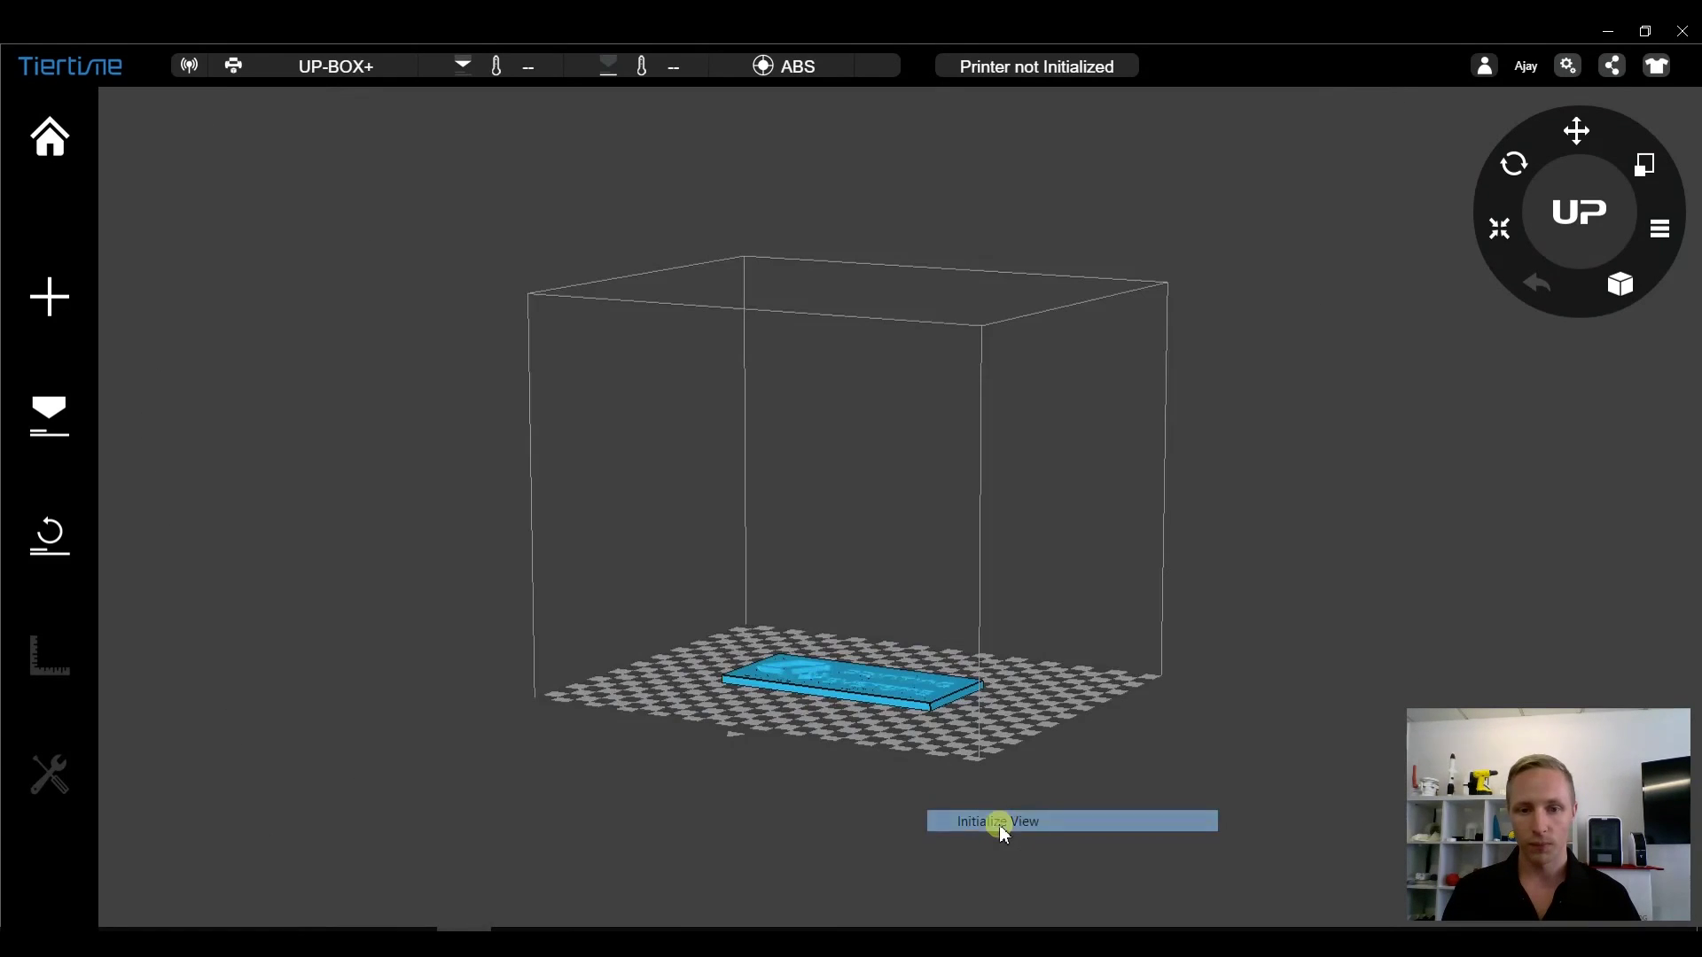
# - Delete the logo model from the build plate, confirming with Yes
pyautogui.rightClick(896, 712)
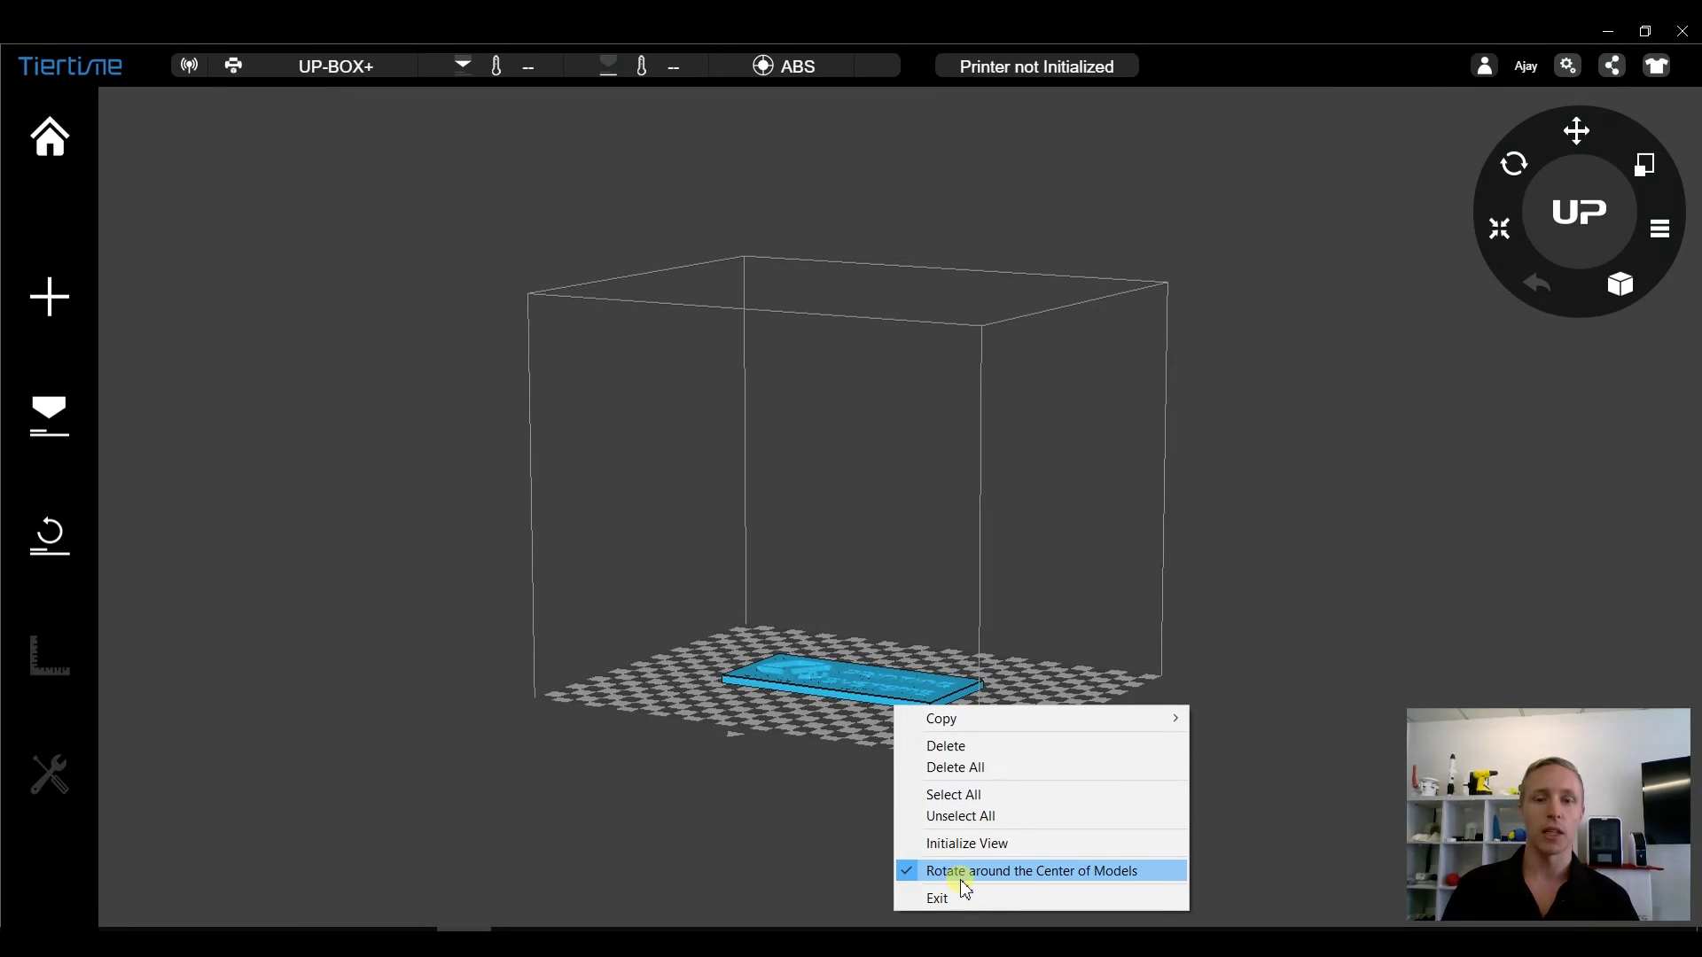
pyautogui.click(975, 750)
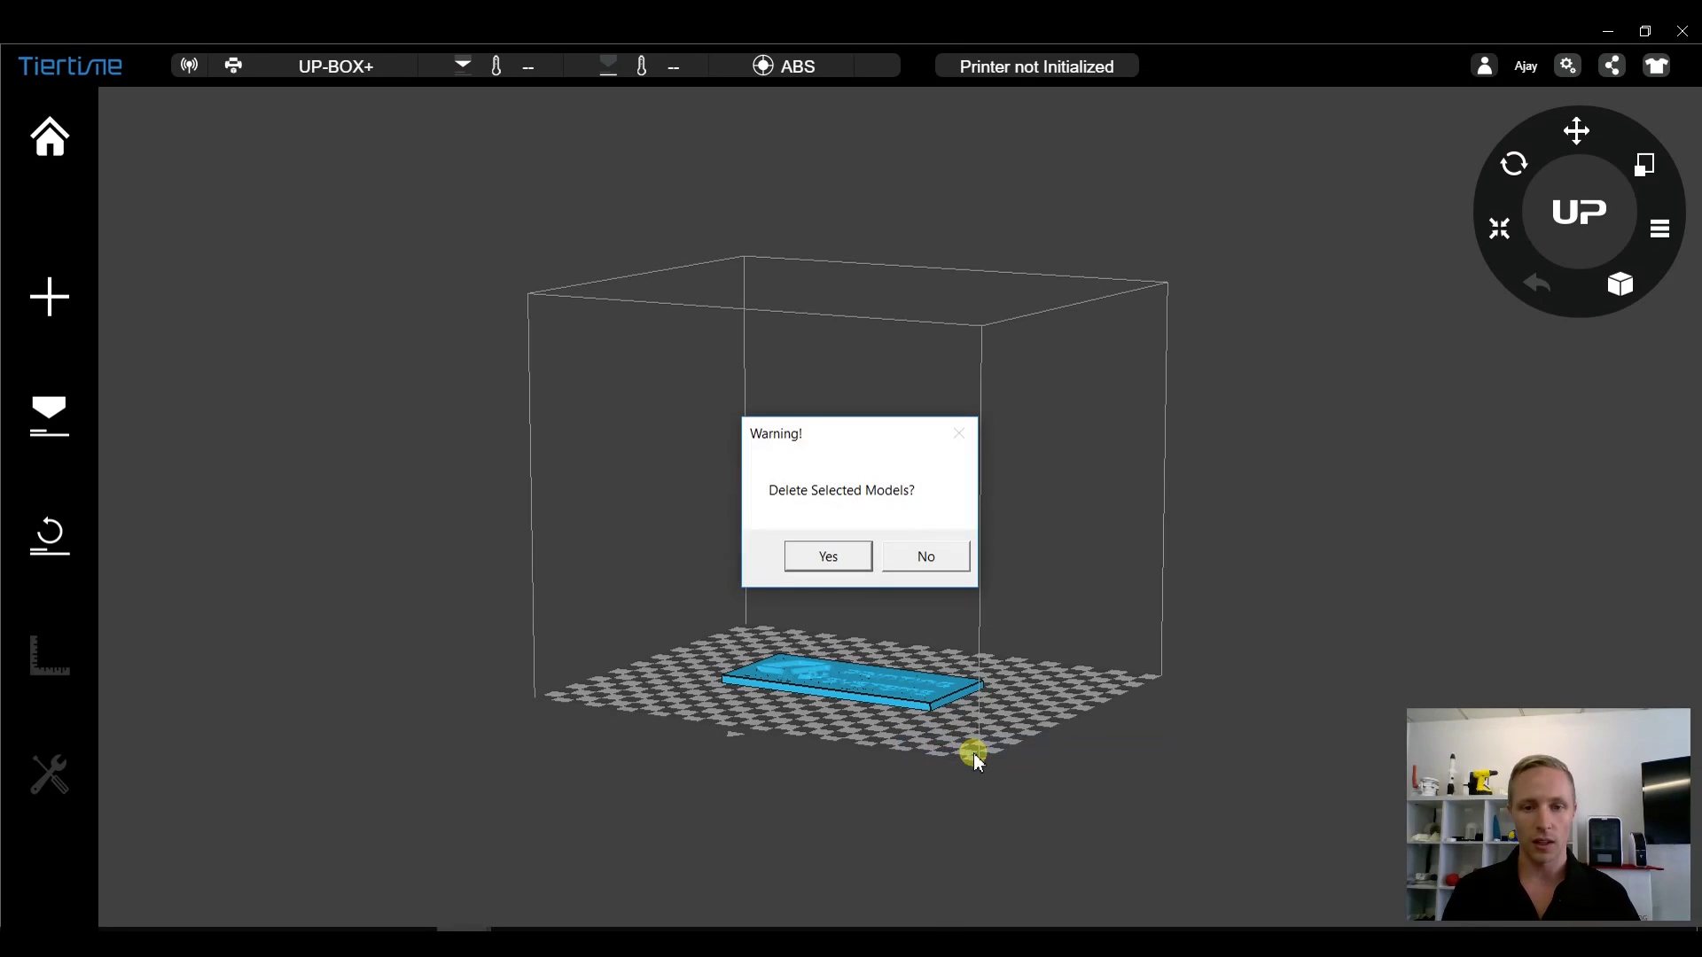
pyautogui.click(834, 558)
# - Import bunny from the Downloads folder onto the UP-BOX+ build plate
pyautogui.click(34, 291)
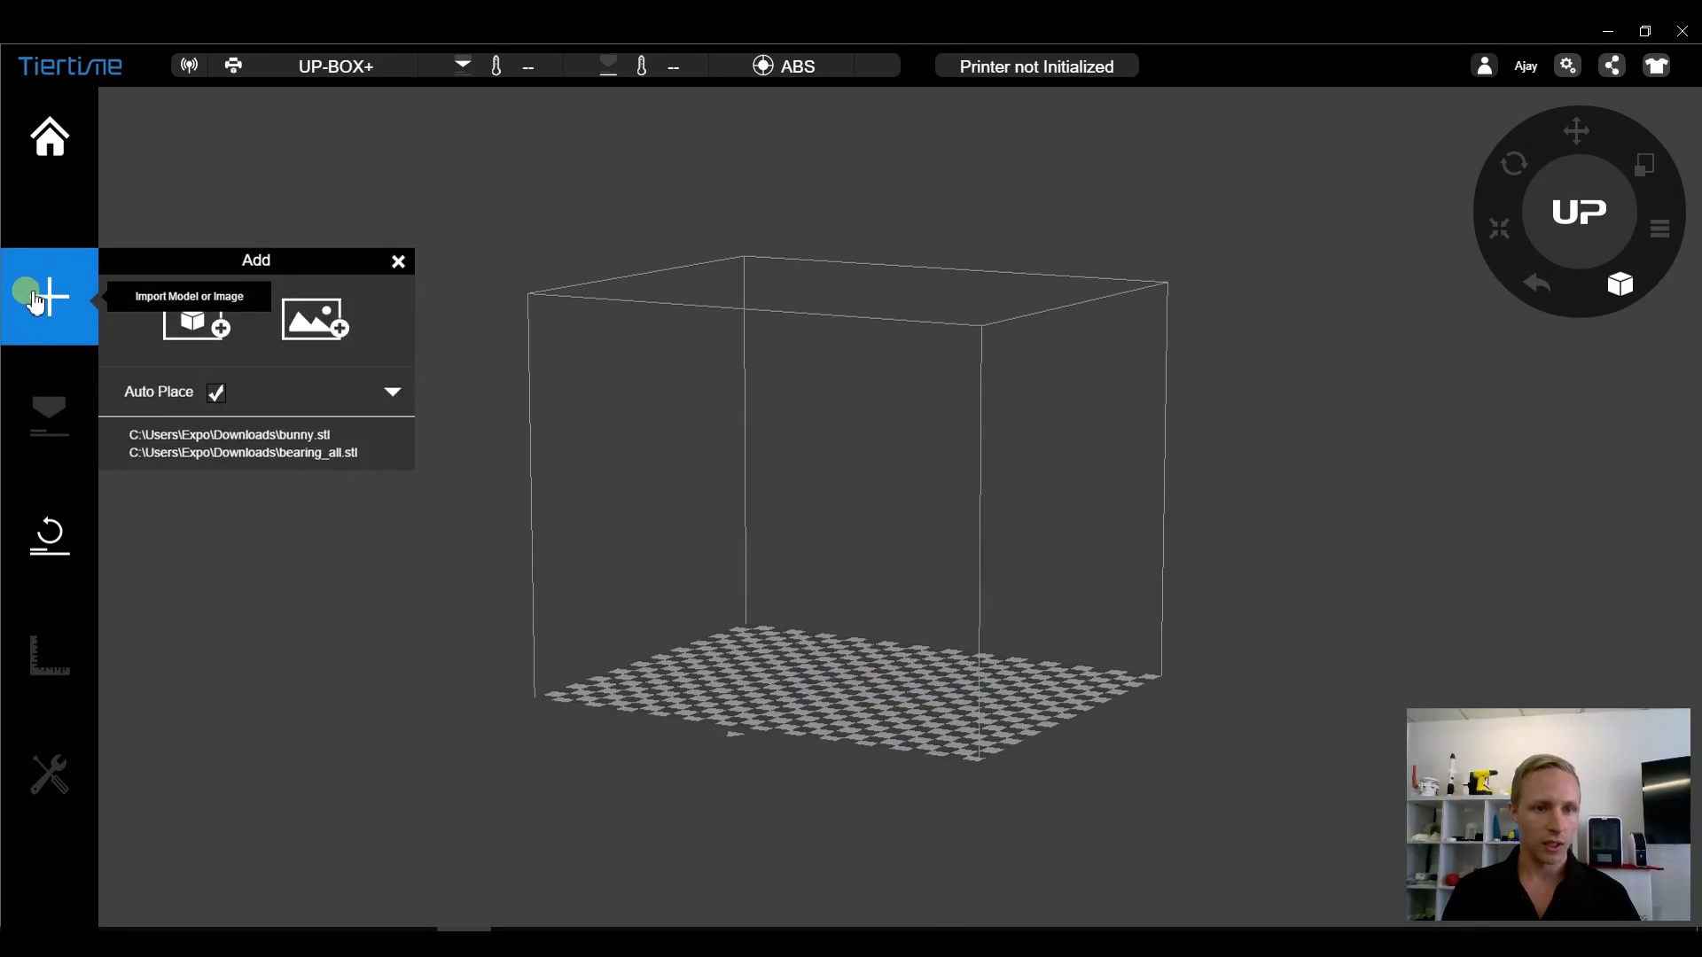
pyautogui.click(158, 319)
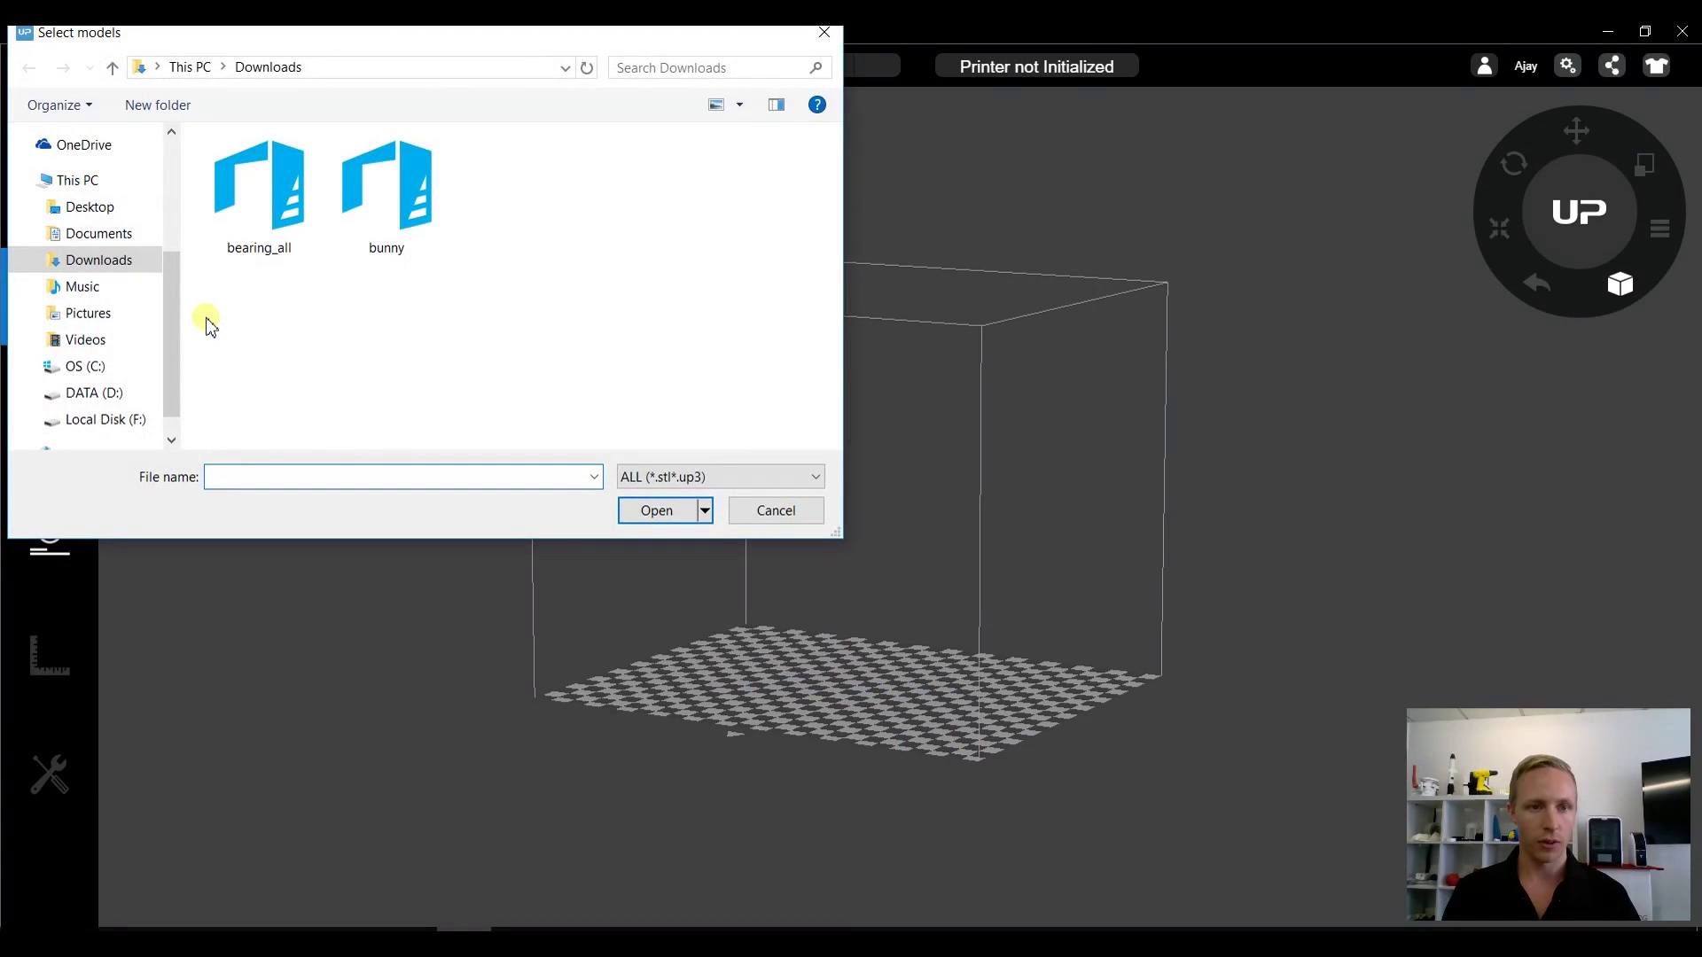
pyautogui.doubleClick(374, 220)
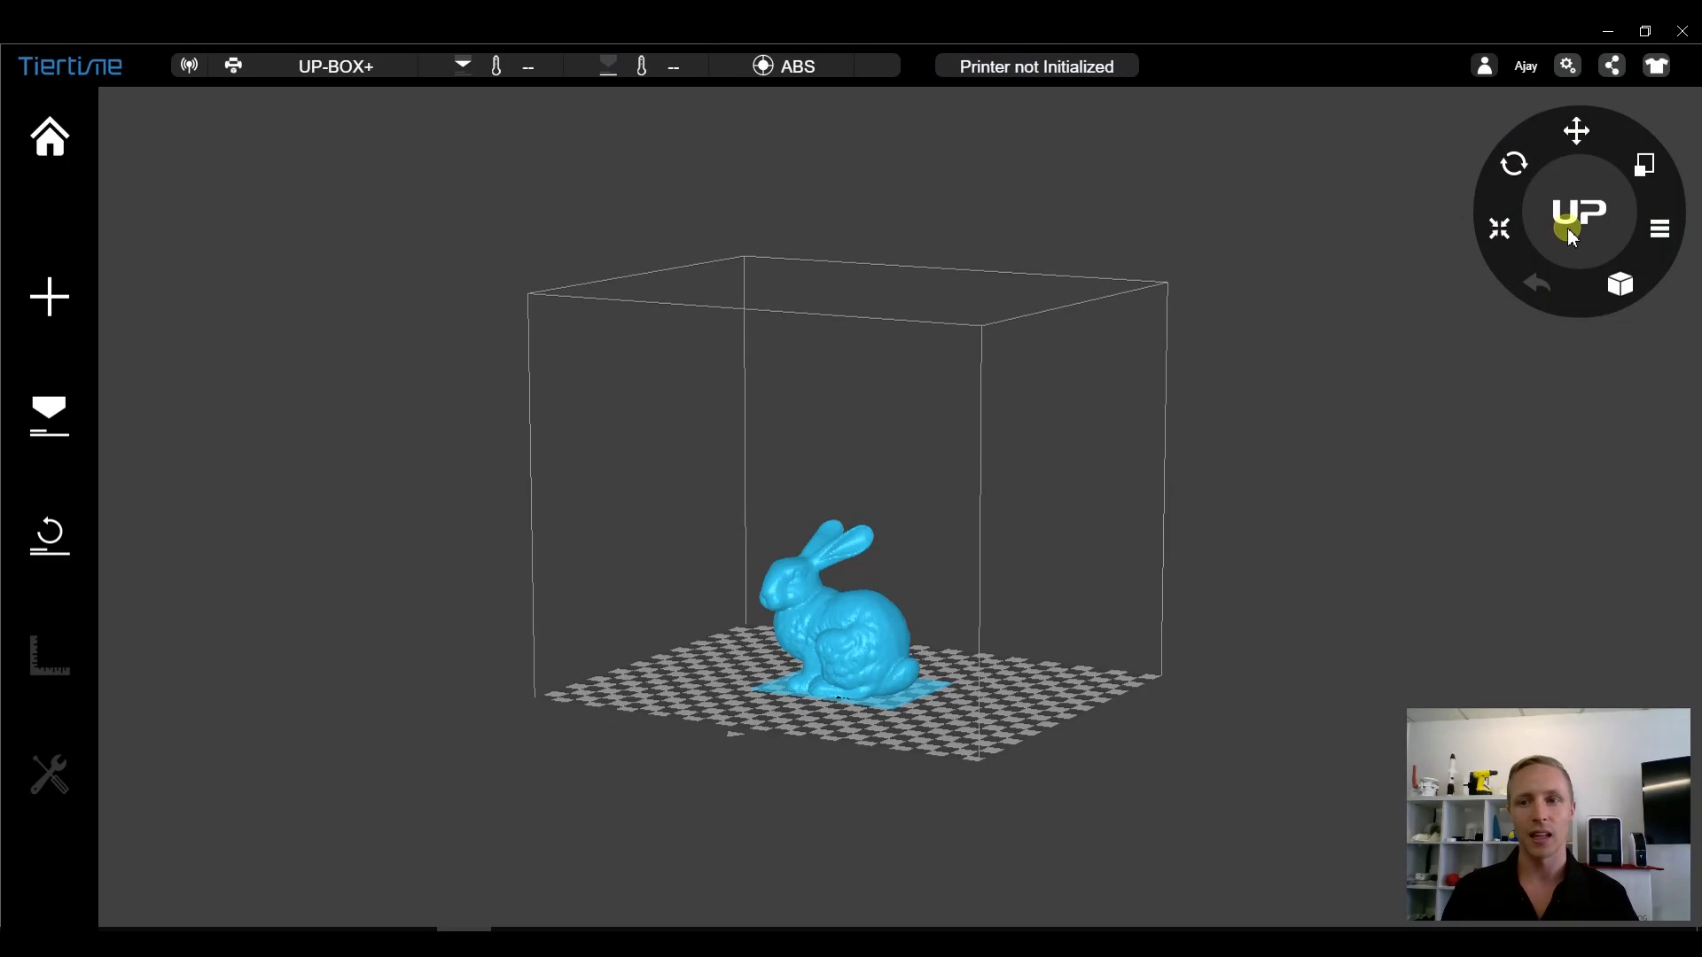
# - Drag the bunny around the plate with the Move tool, trying the X, Z and Y axes
pyautogui.click(1577, 133)
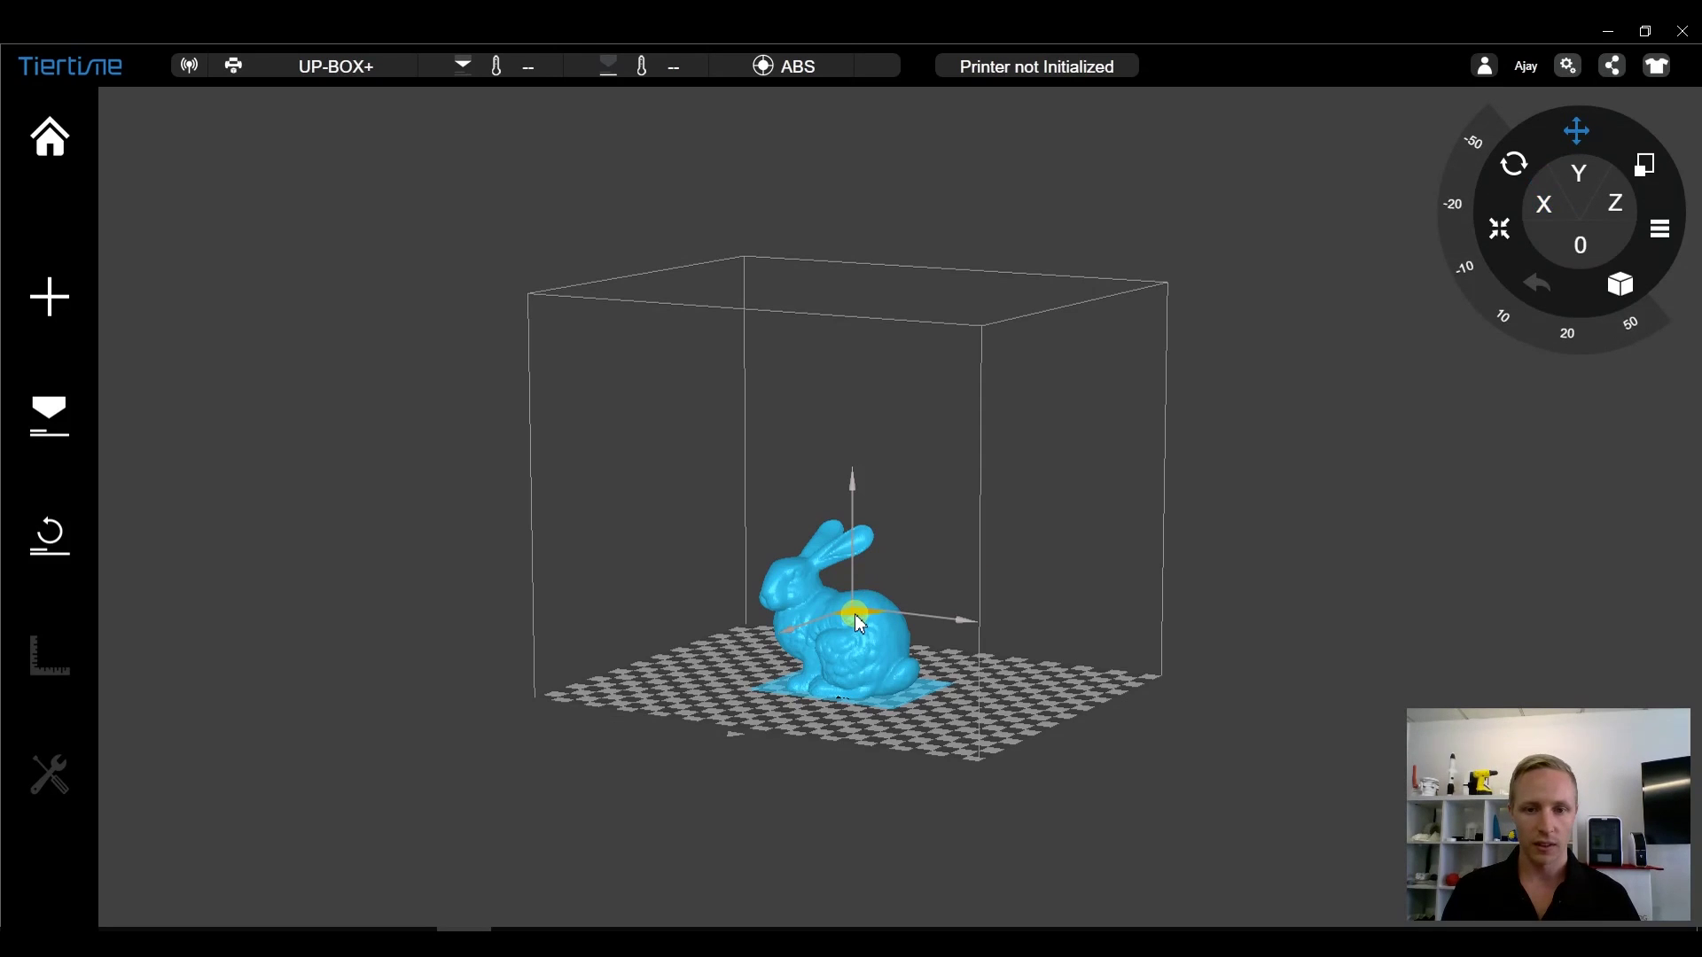
pyautogui.click(778, 635)
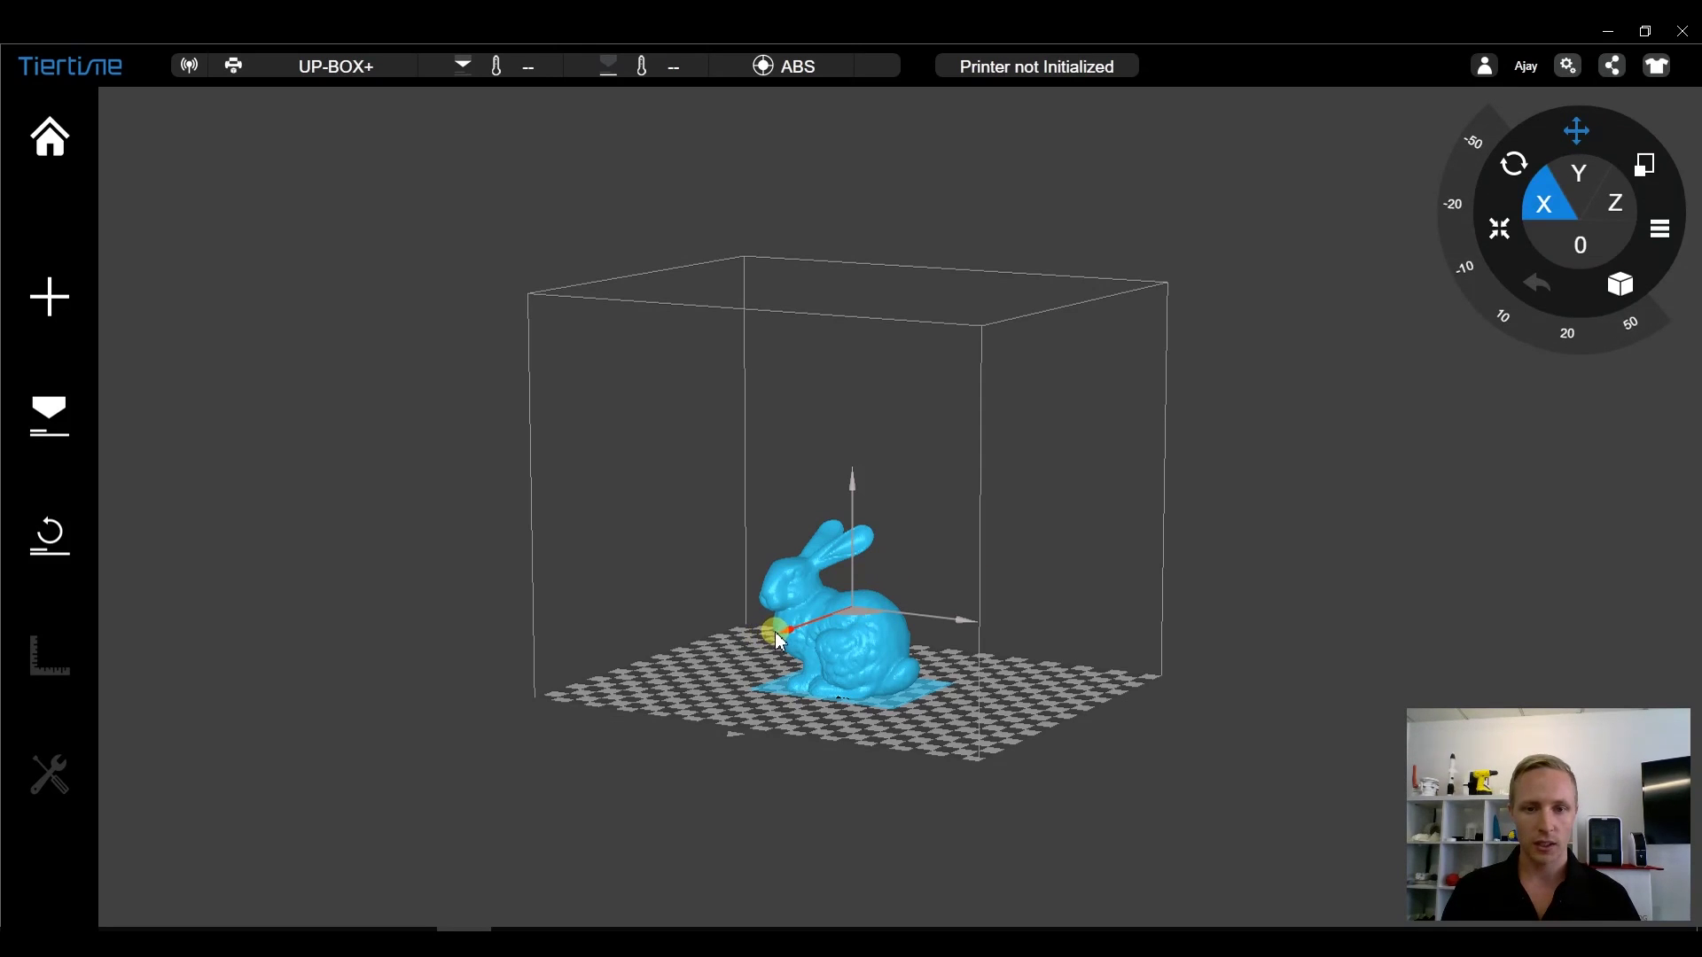
pyautogui.click(851, 496)
pyautogui.click(961, 618)
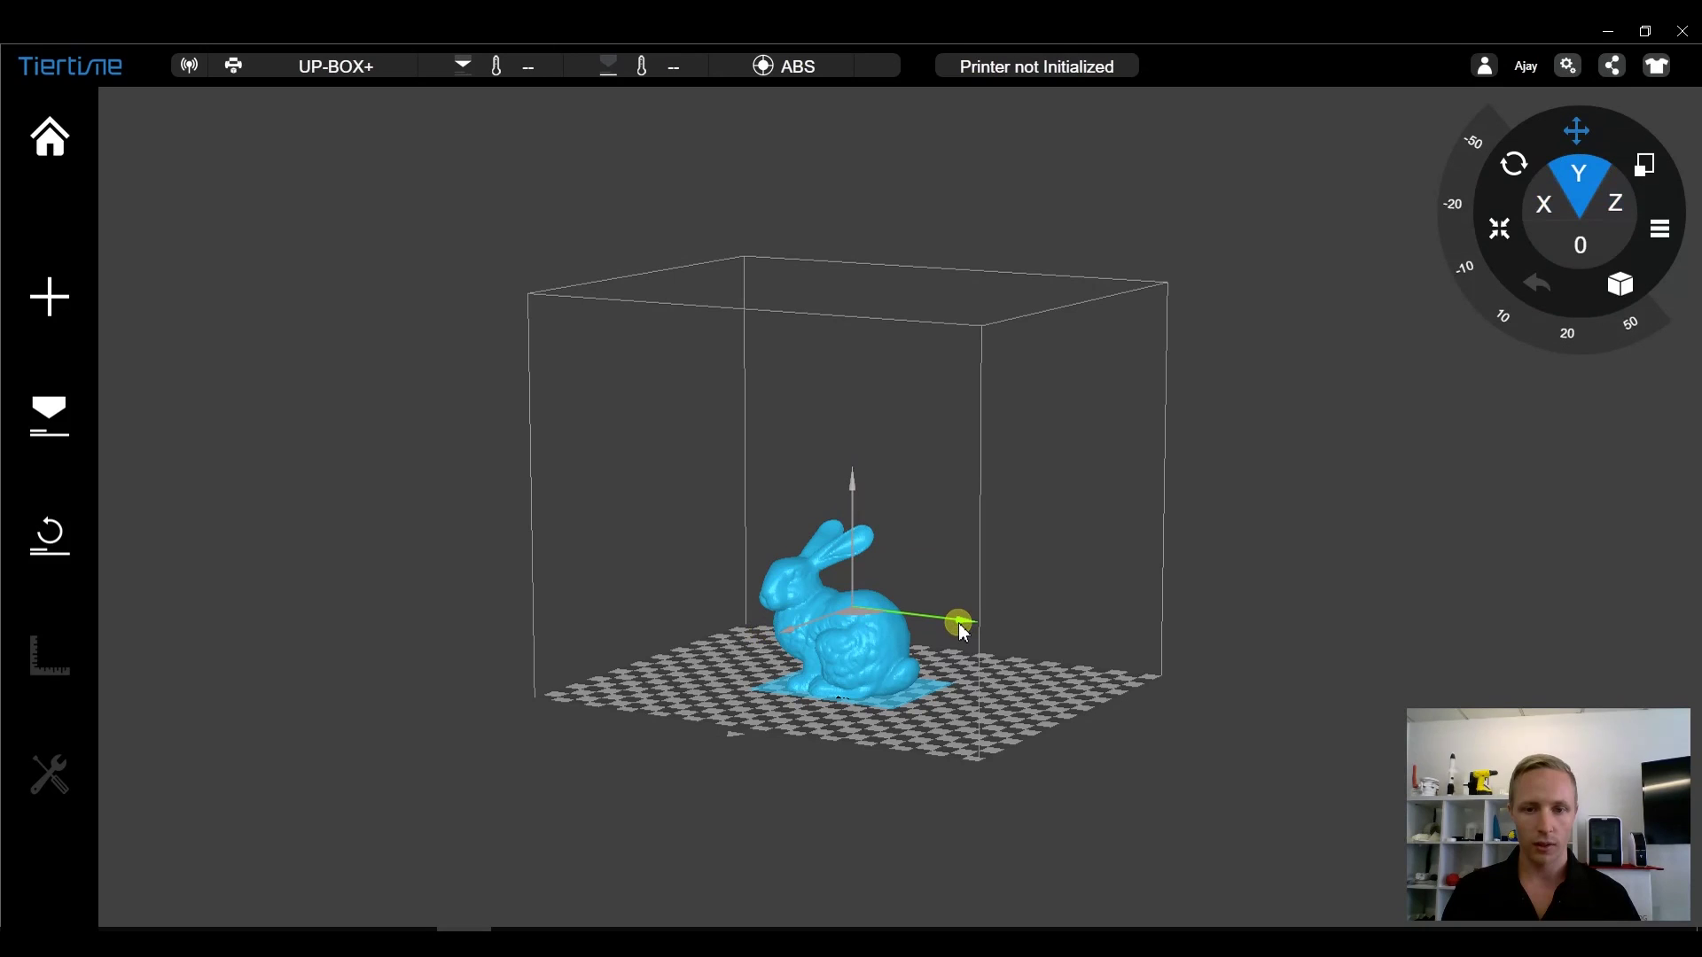
pyautogui.click(861, 616)
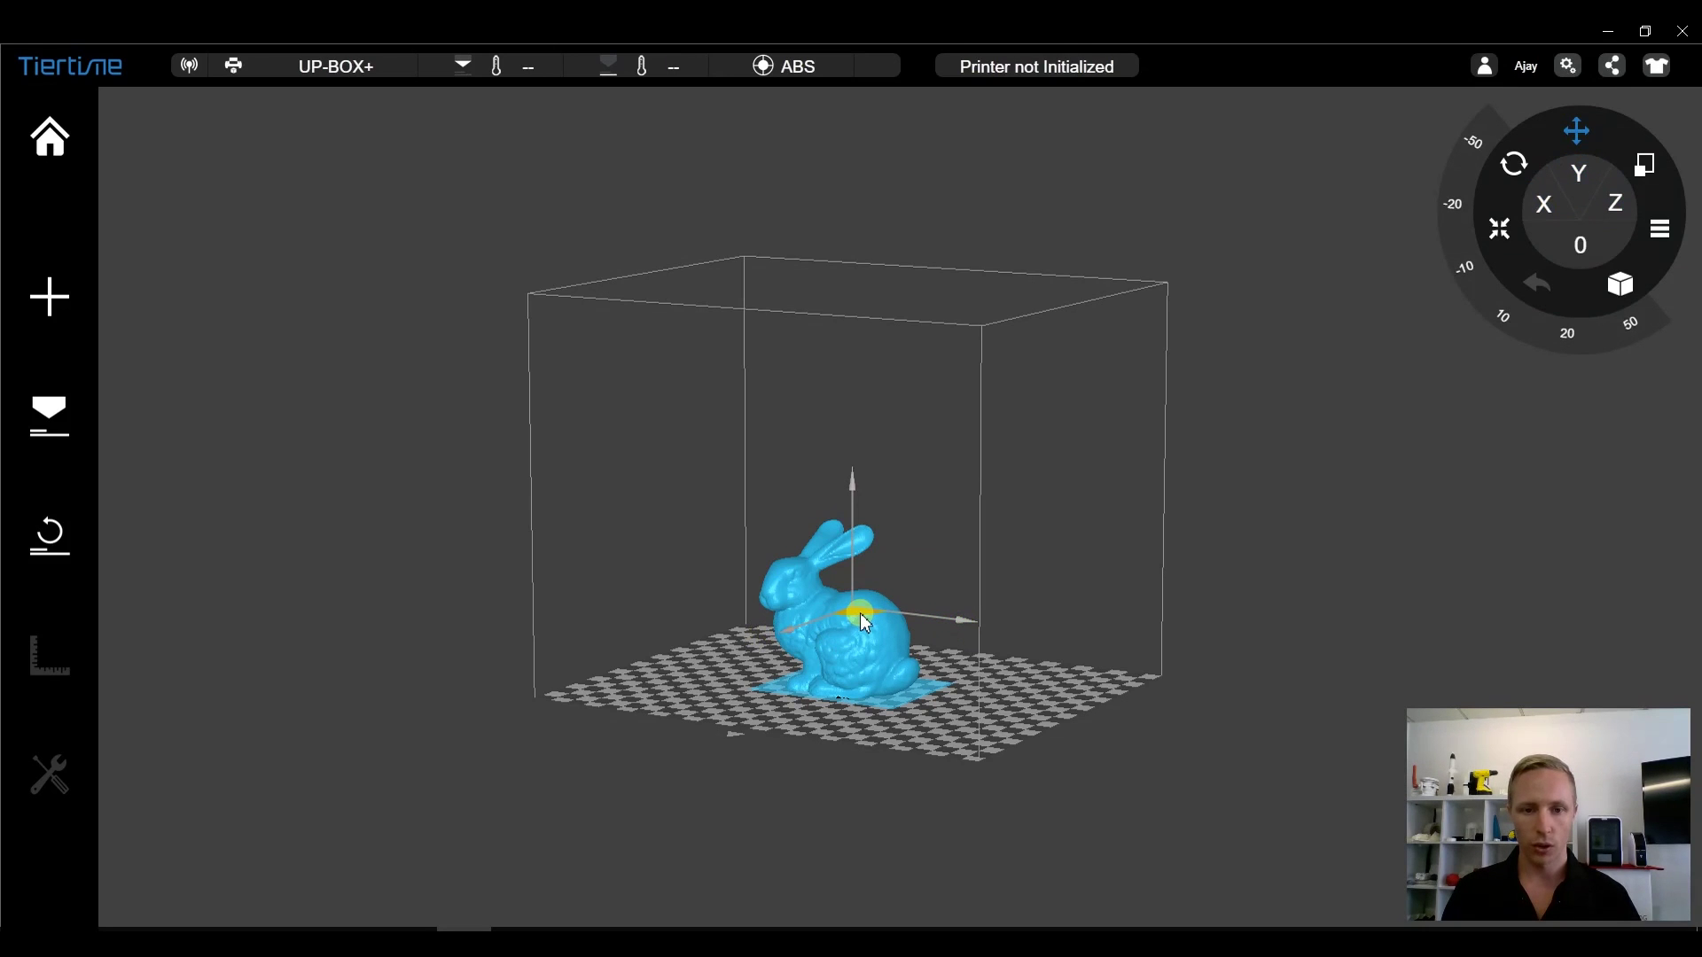
pyautogui.moveTo(864, 624); pyautogui.dragTo(846, 632)
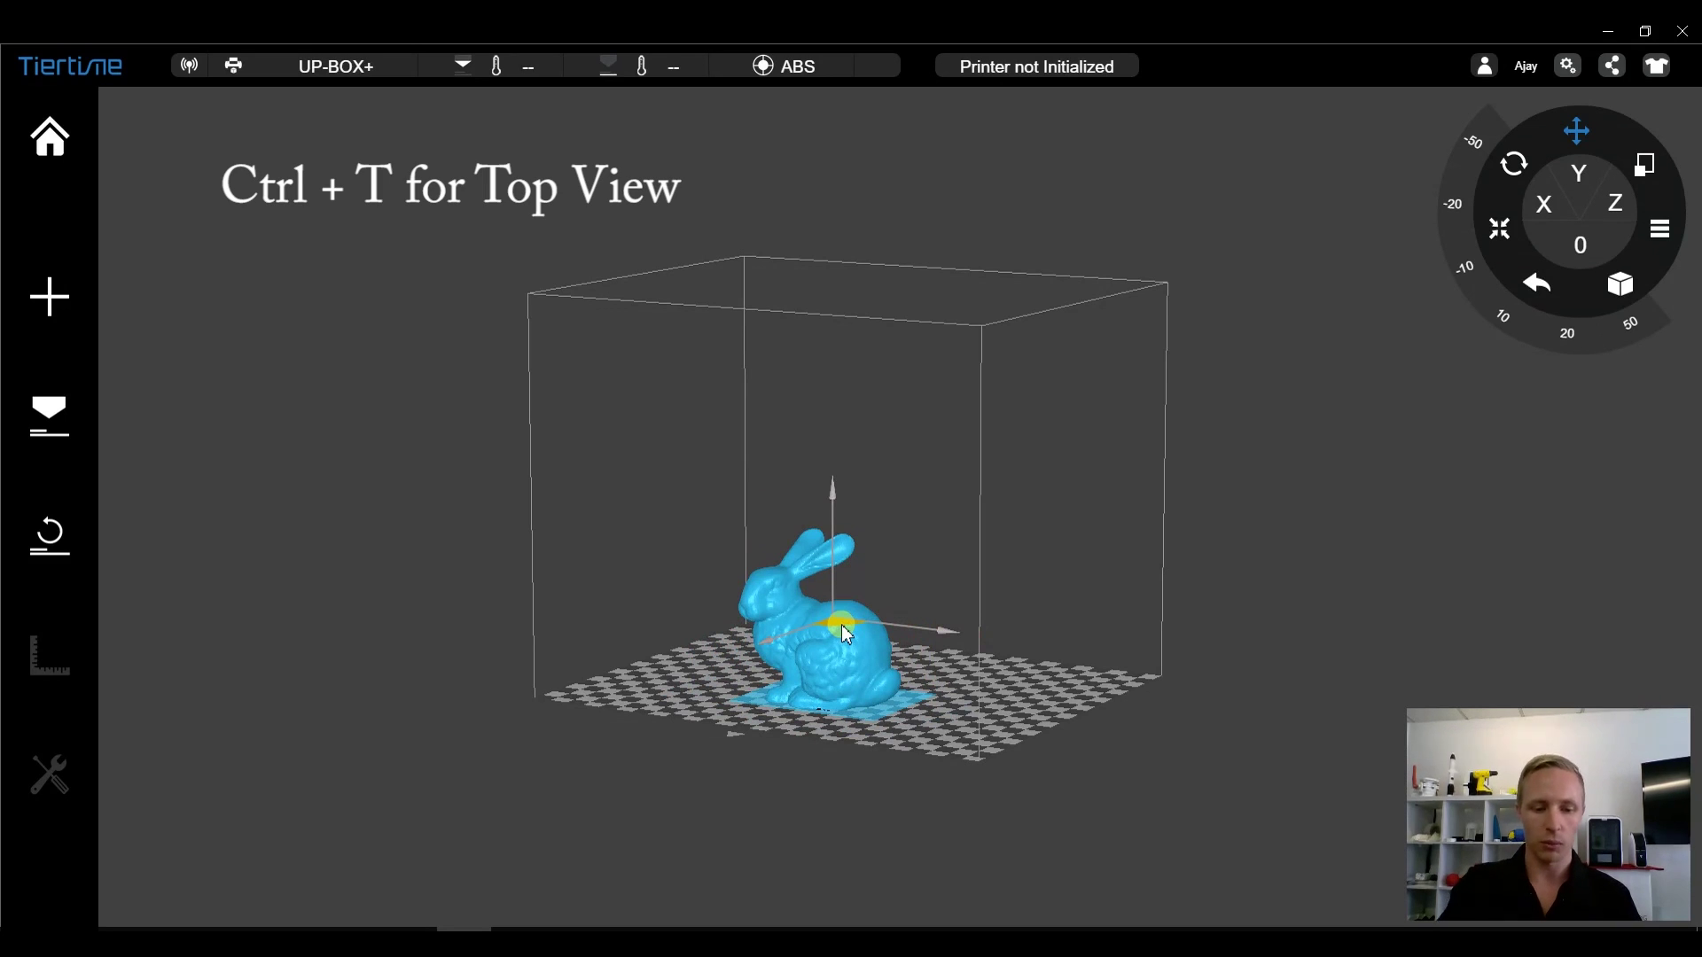
# - In top view, move the bunny toward the upper-left, undo it, then Auto Place it centred
pyautogui.hotkey('ctrl', 't')
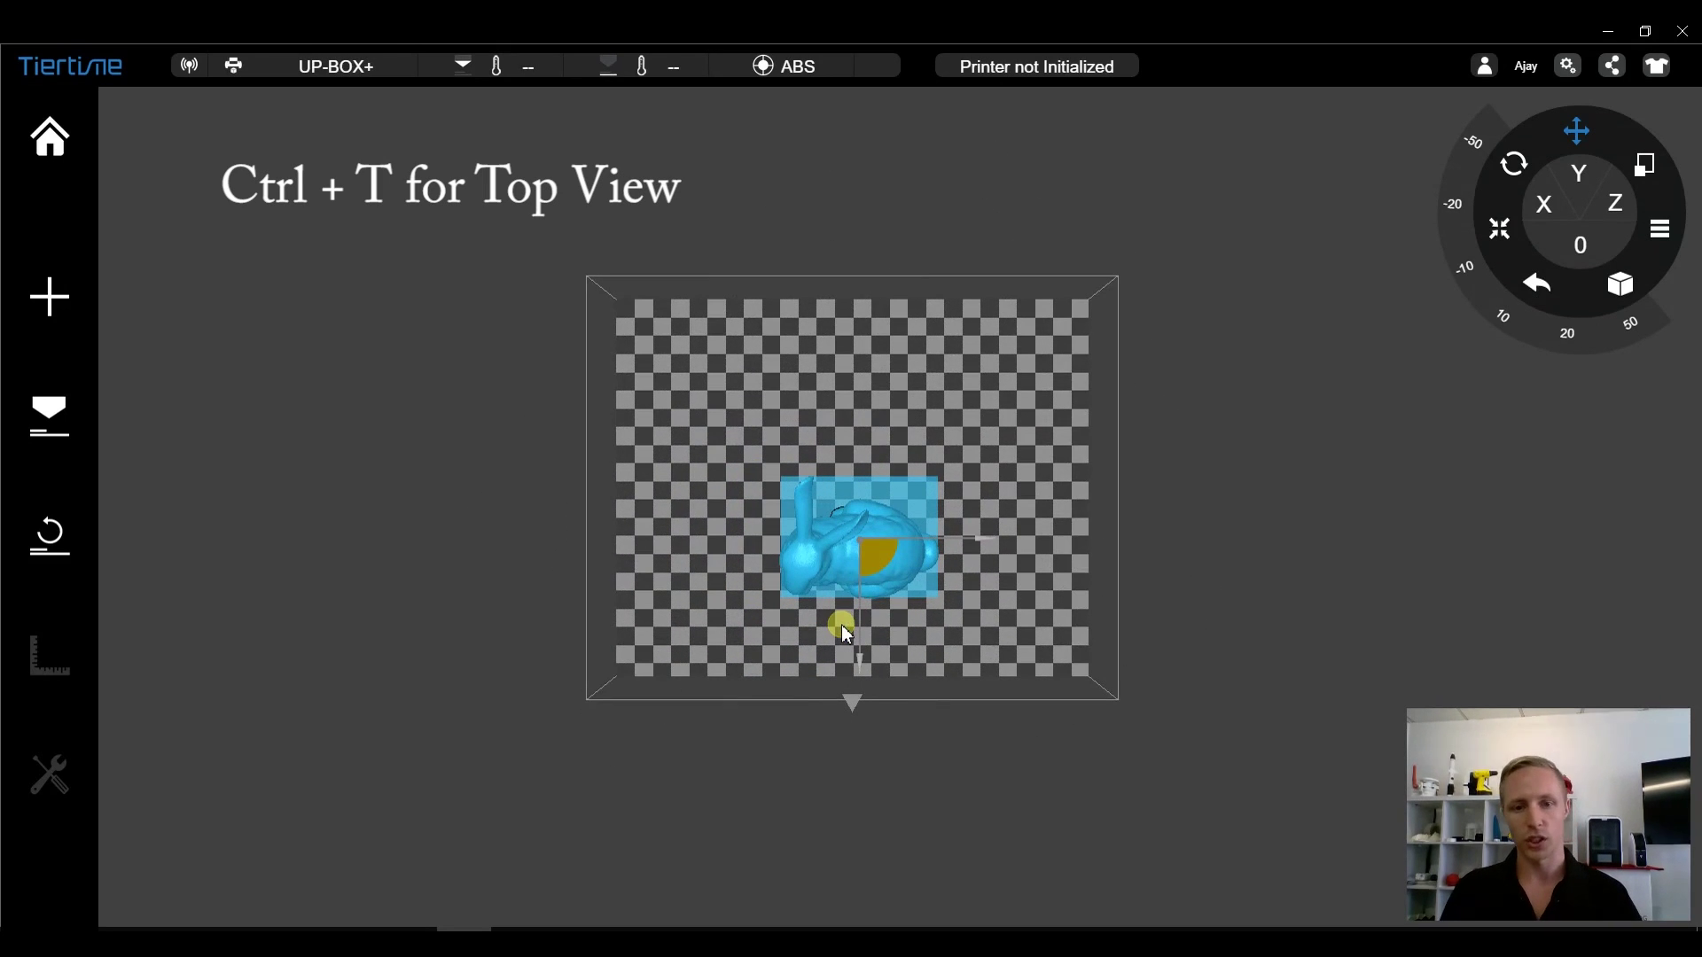
pyautogui.moveTo(884, 554); pyautogui.dragTo(749, 409)
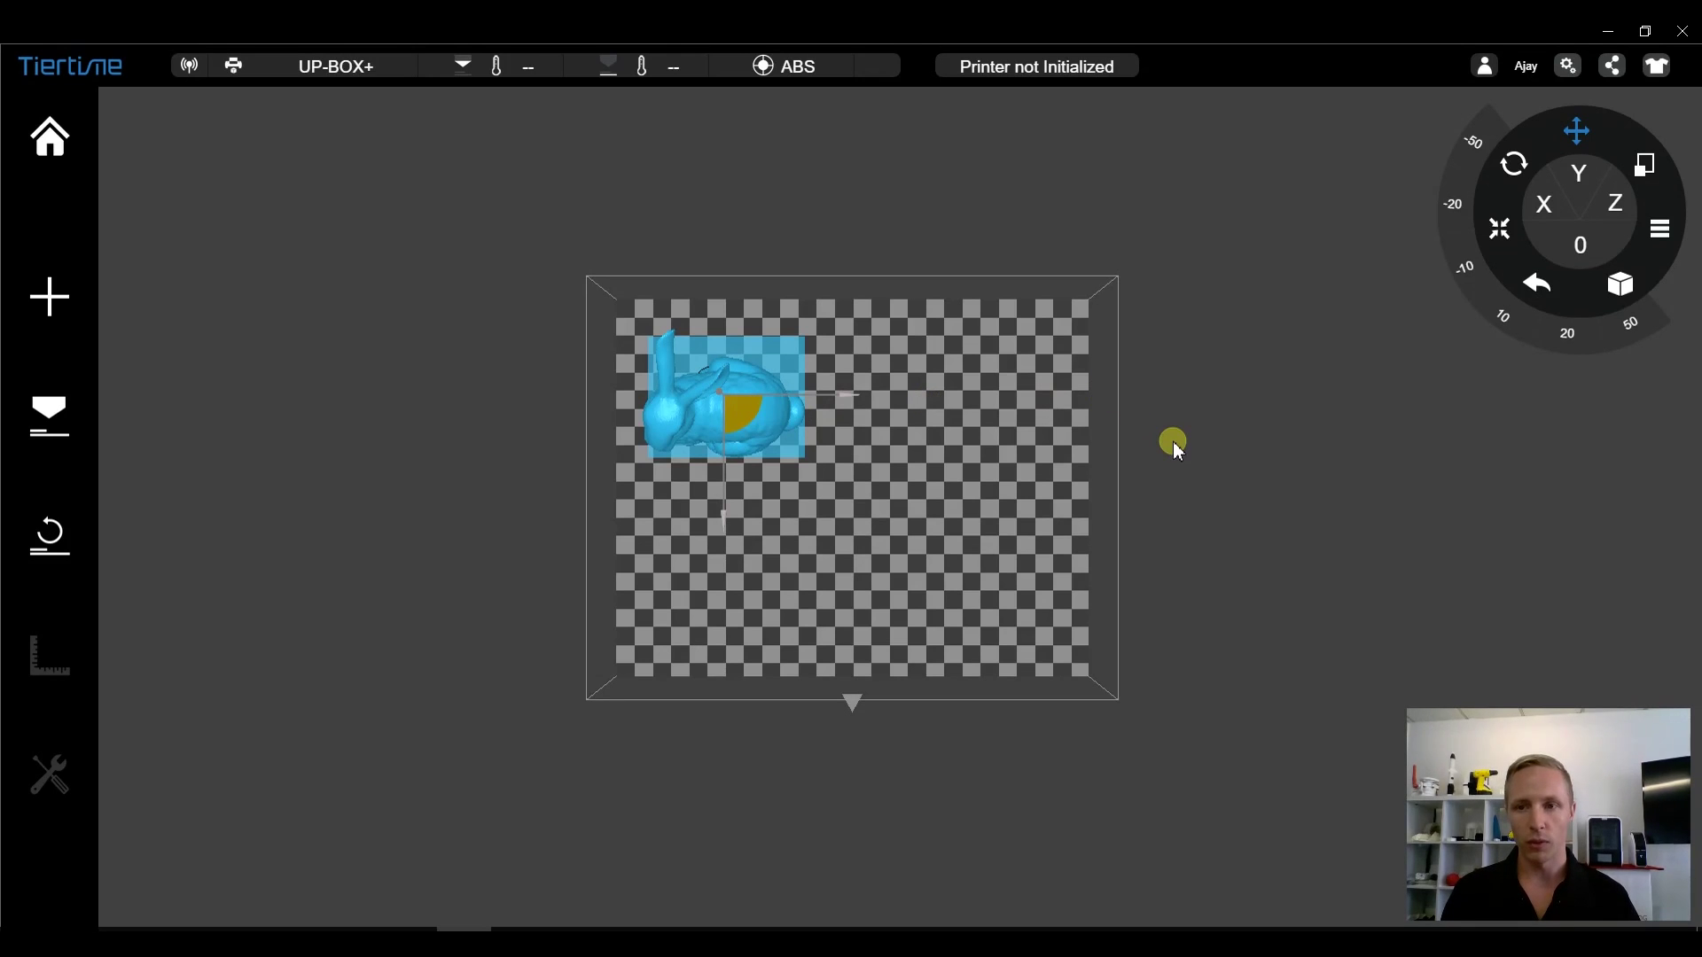
pyautogui.click(1539, 282)
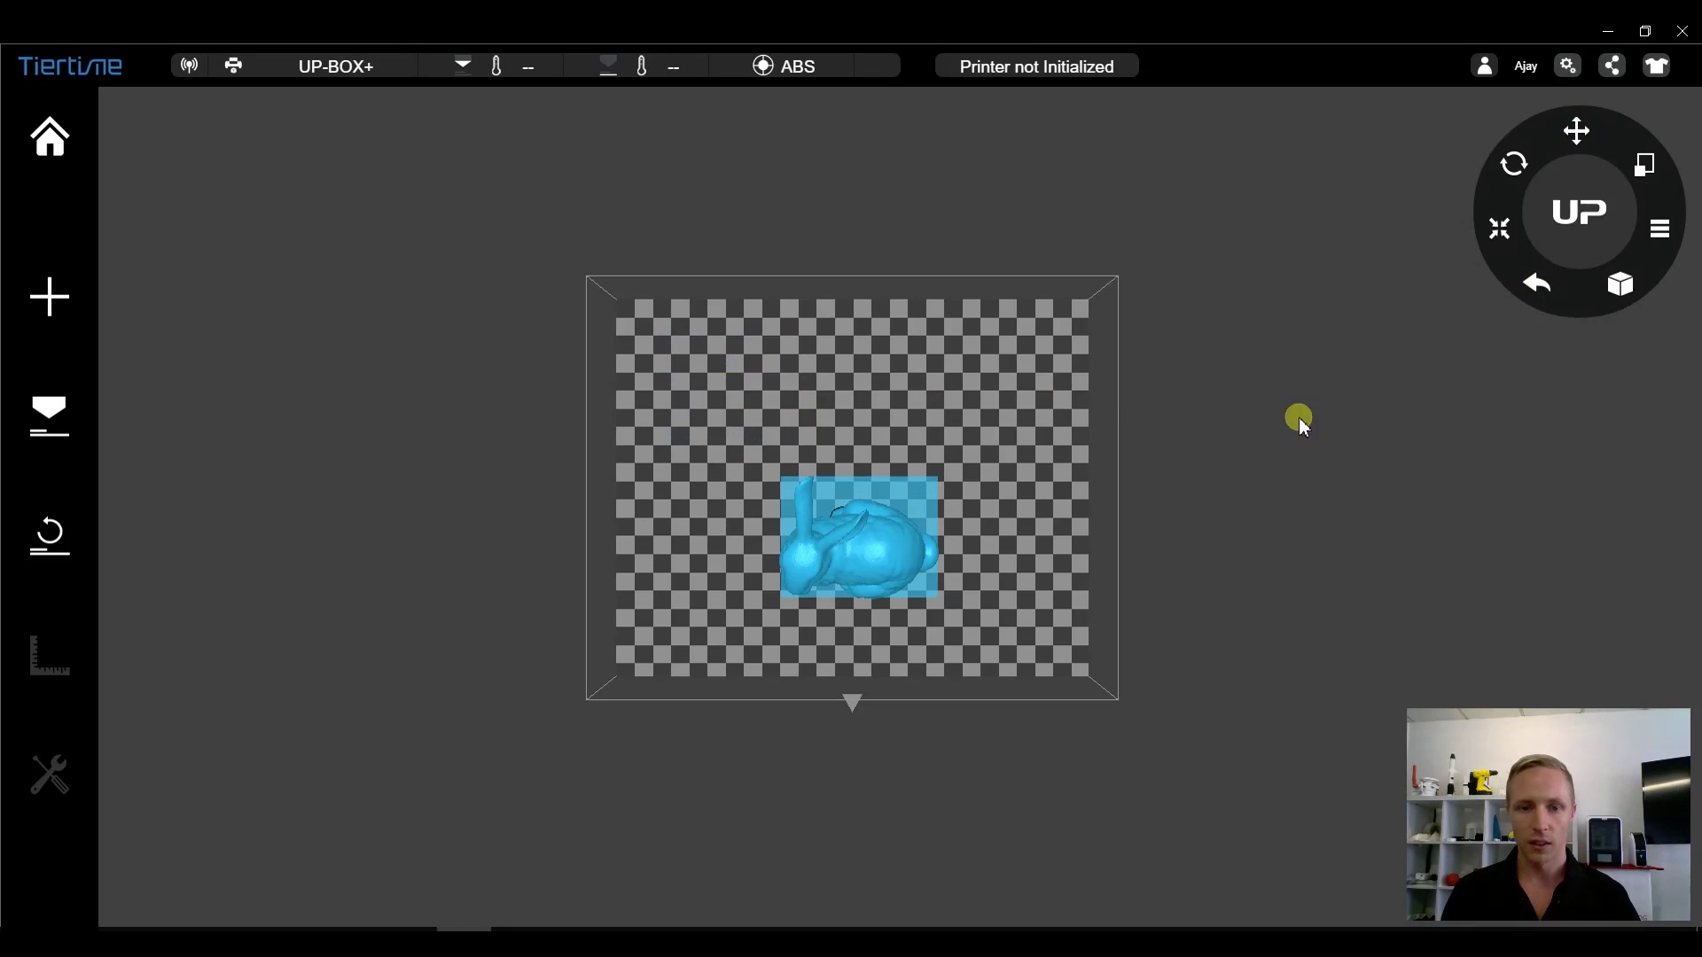
pyautogui.moveTo(885, 577); pyautogui.dragTo(899, 420)
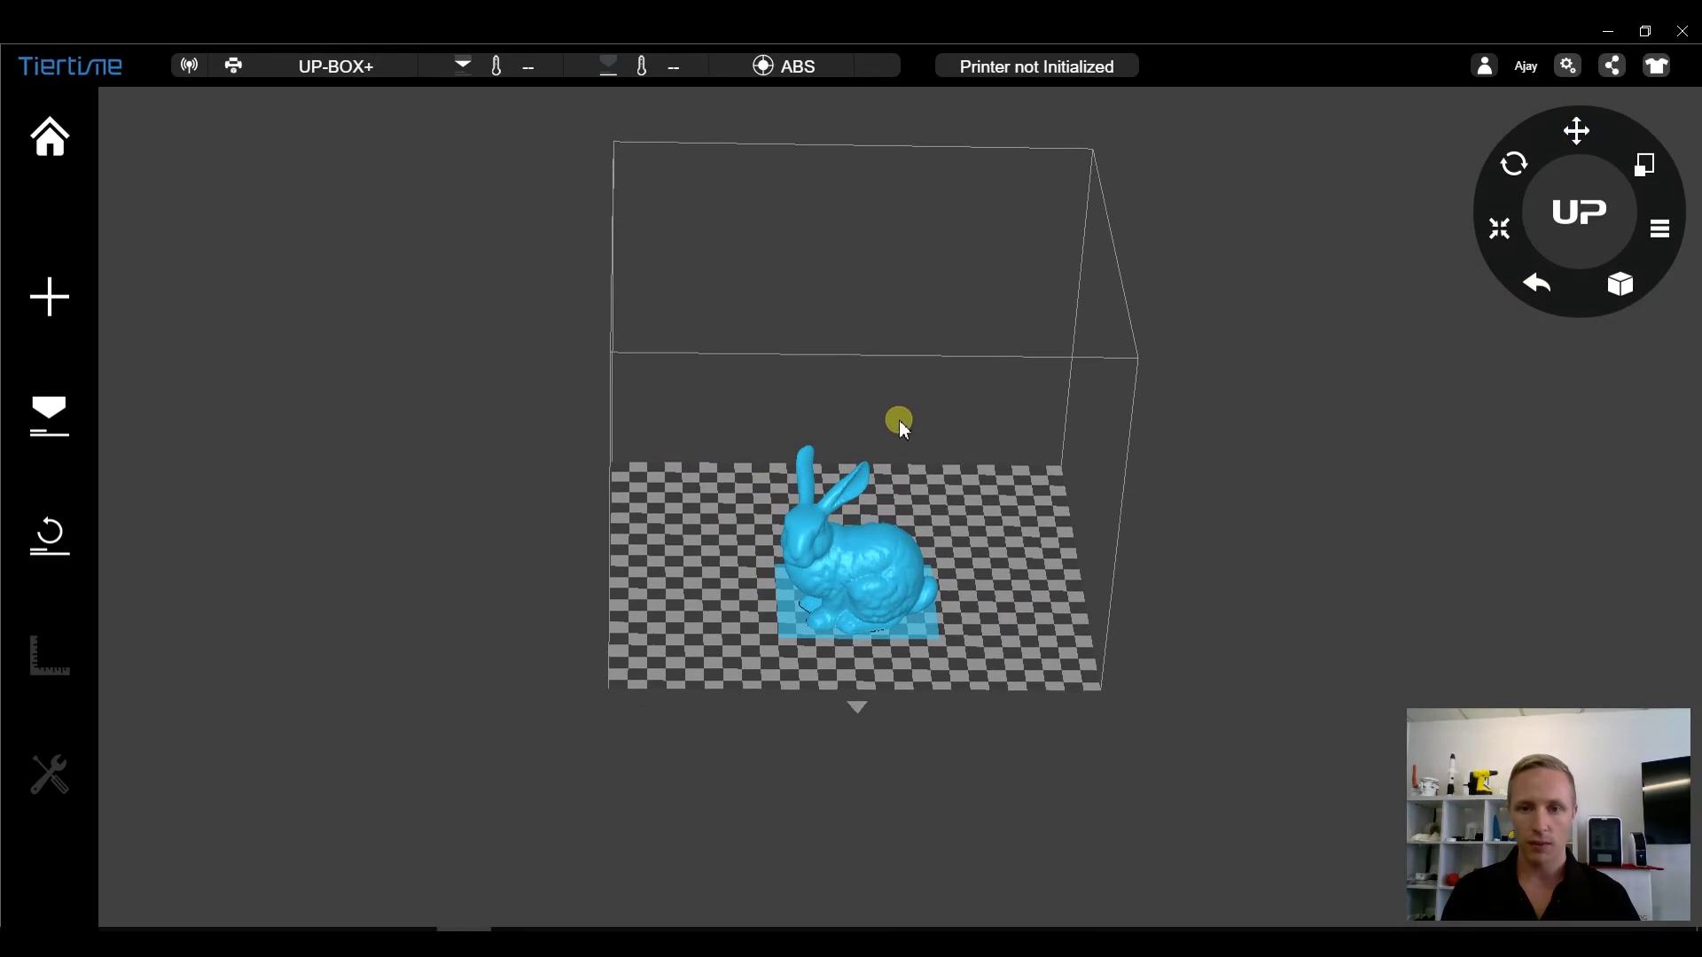
pyautogui.click(1510, 235)
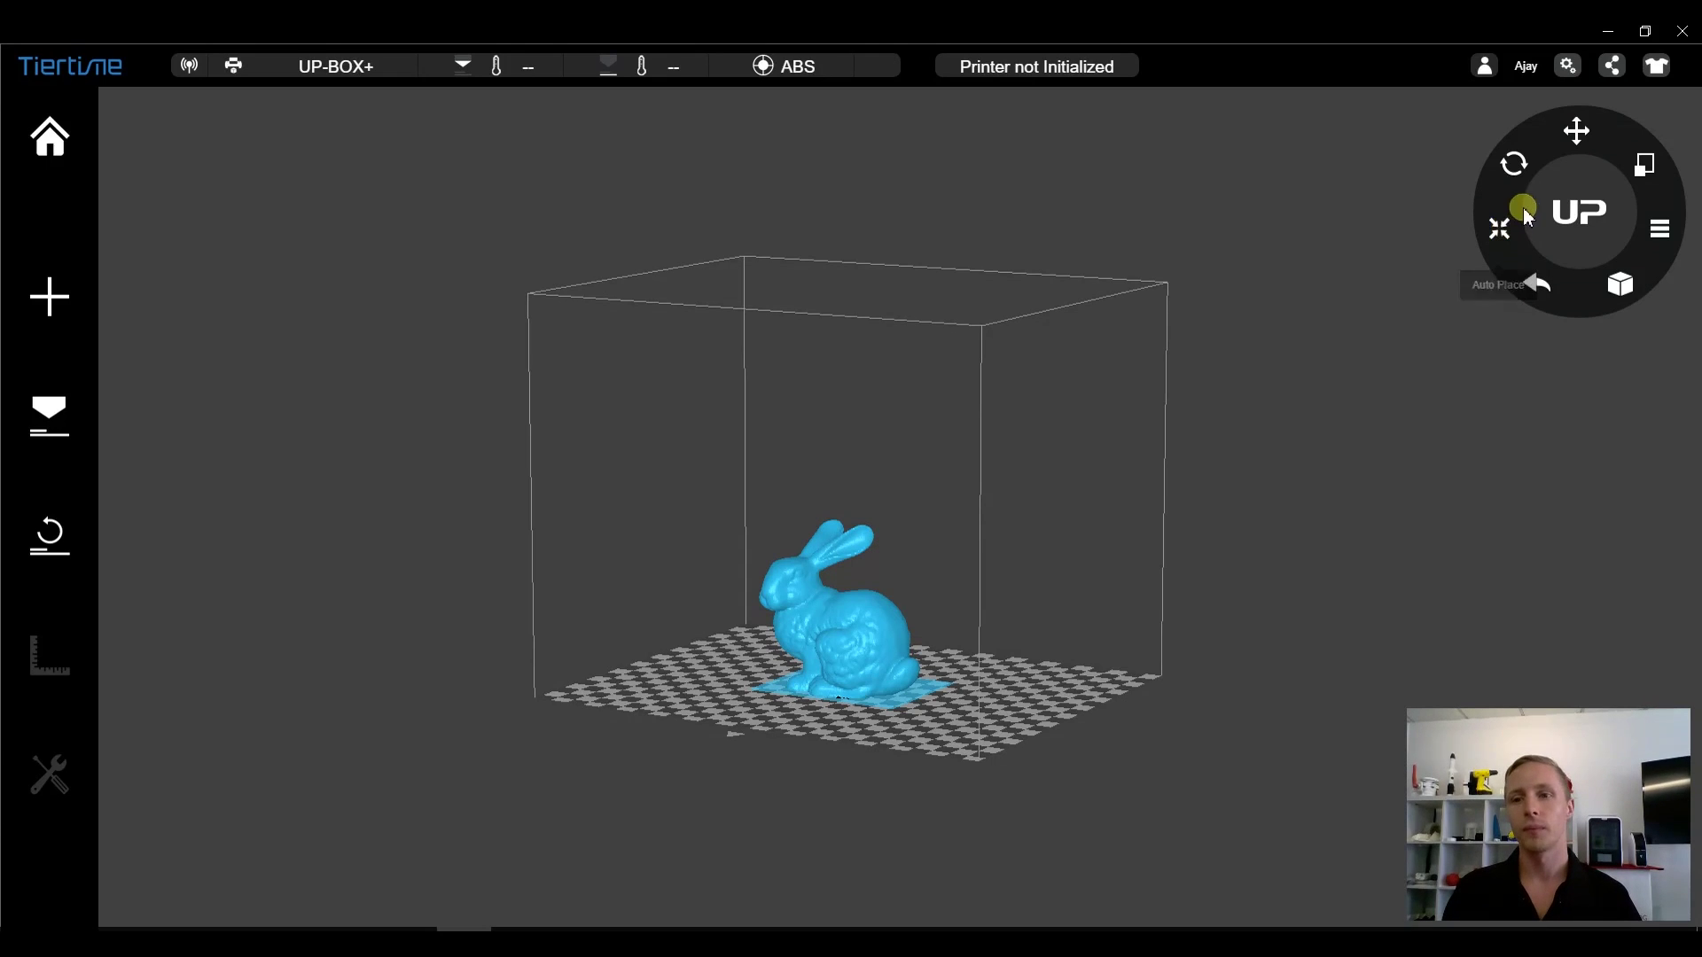
pyautogui.click(1514, 163)
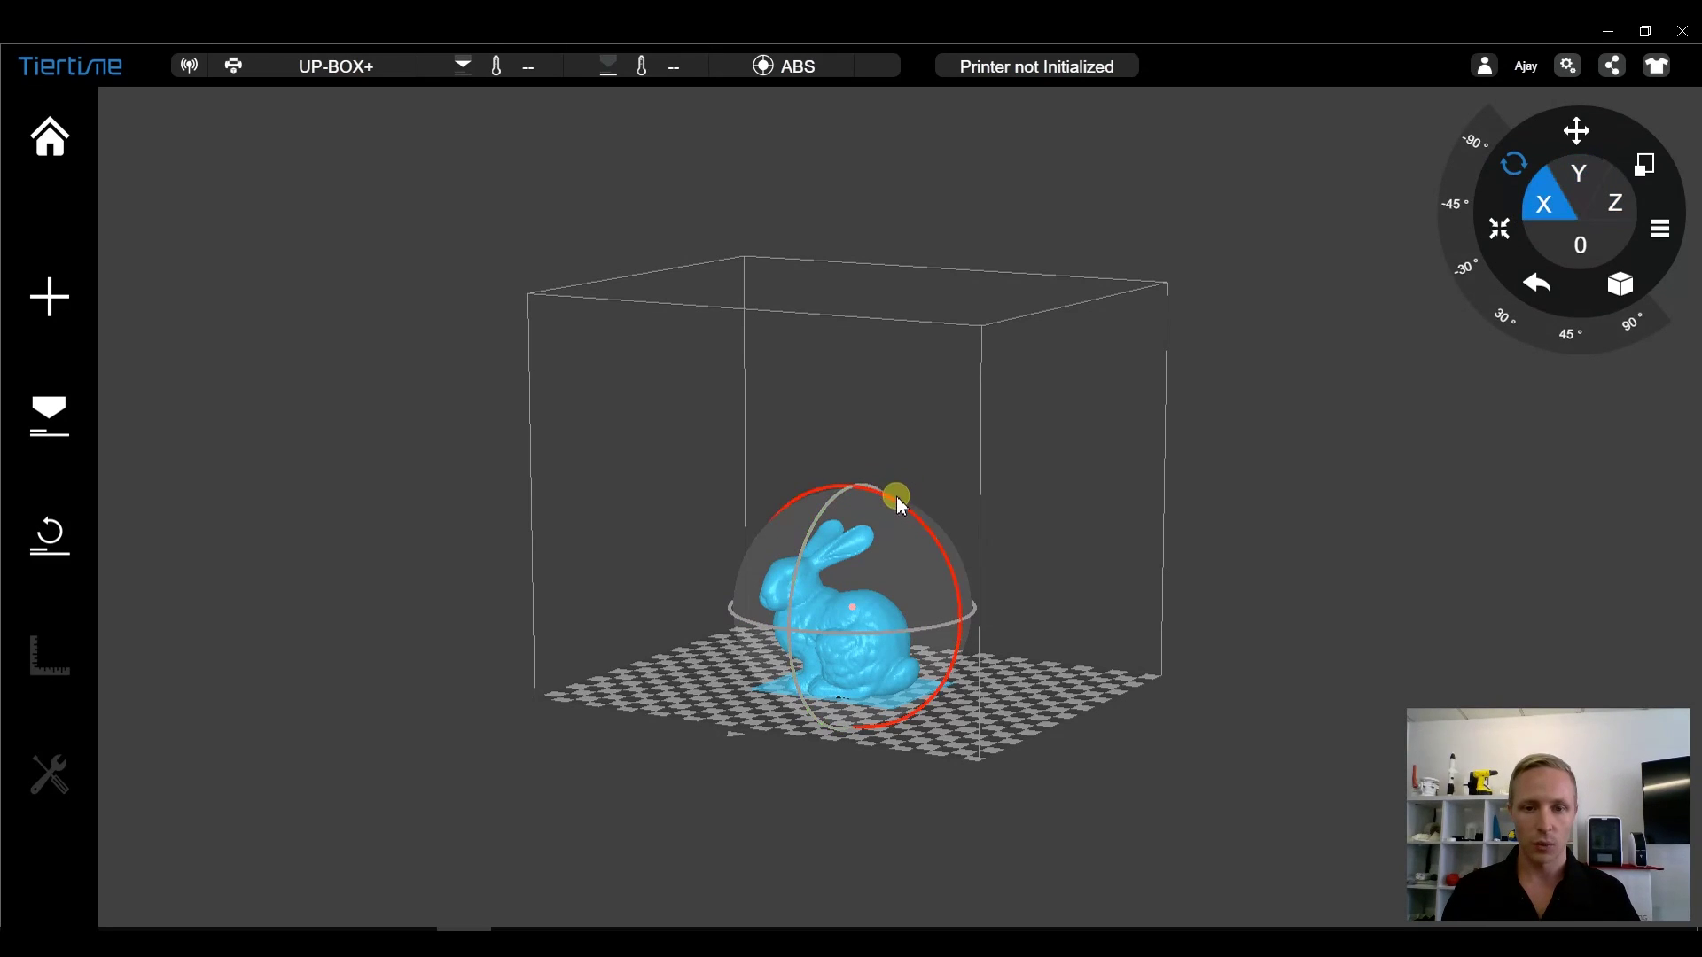
pyautogui.moveTo(901, 510); pyautogui.dragTo(797, 635)
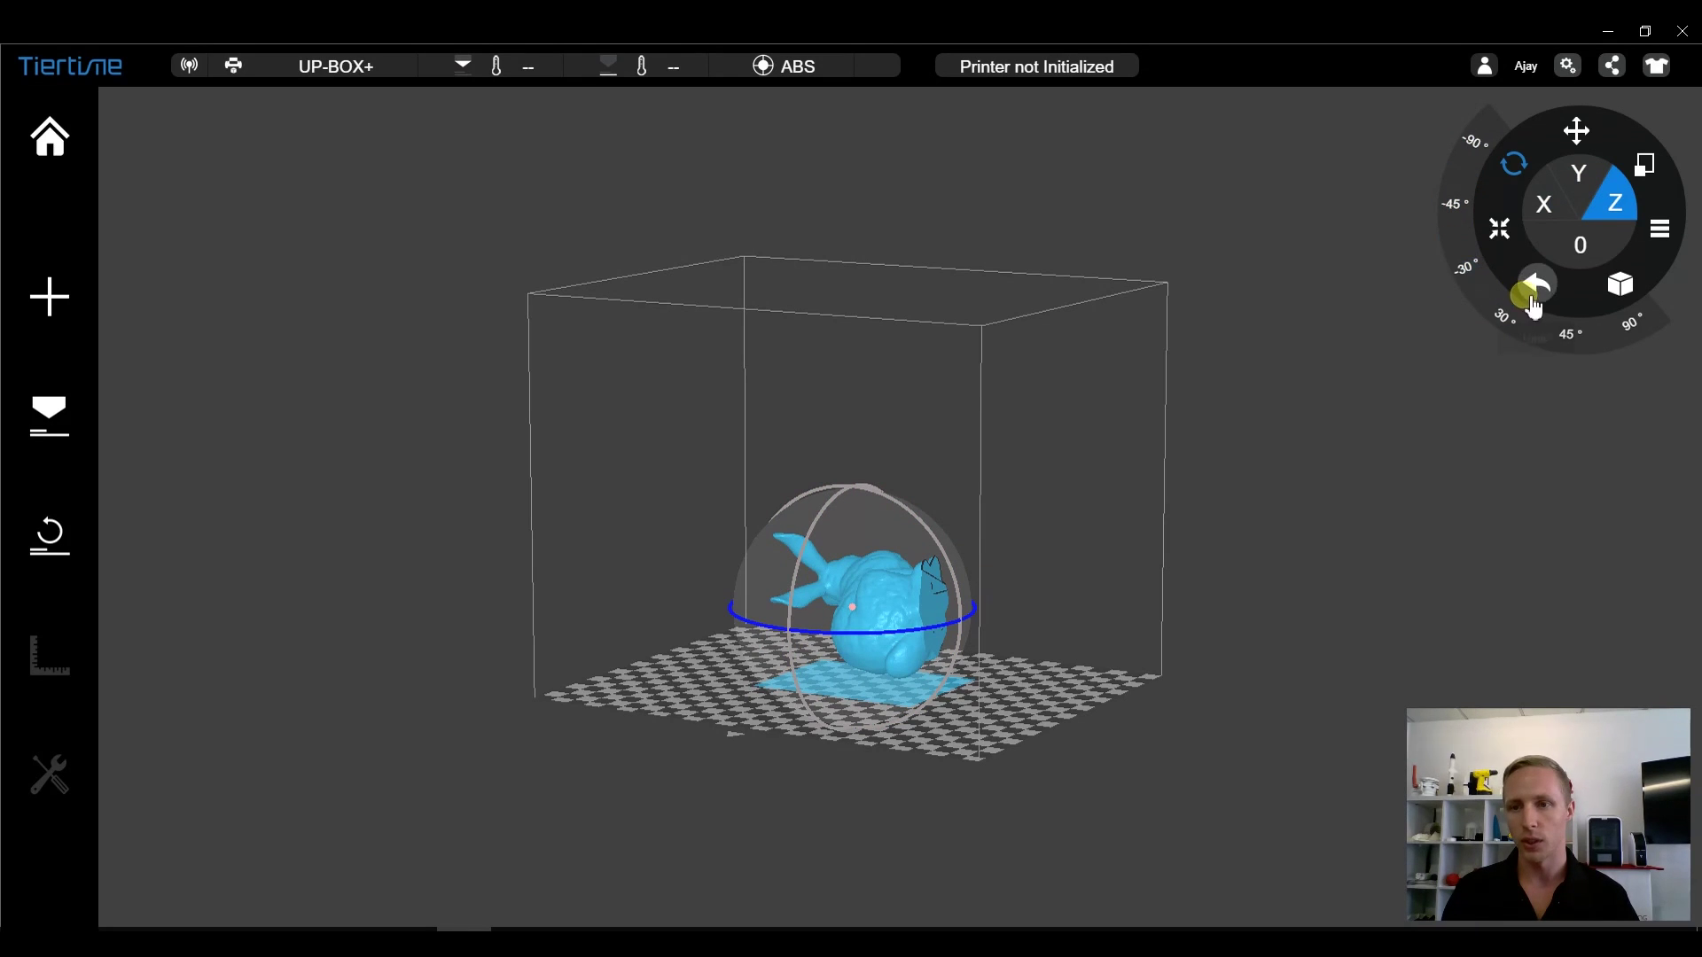
pyautogui.click(1579, 182)
pyautogui.click(1590, 245)
pyautogui.click(1612, 246)
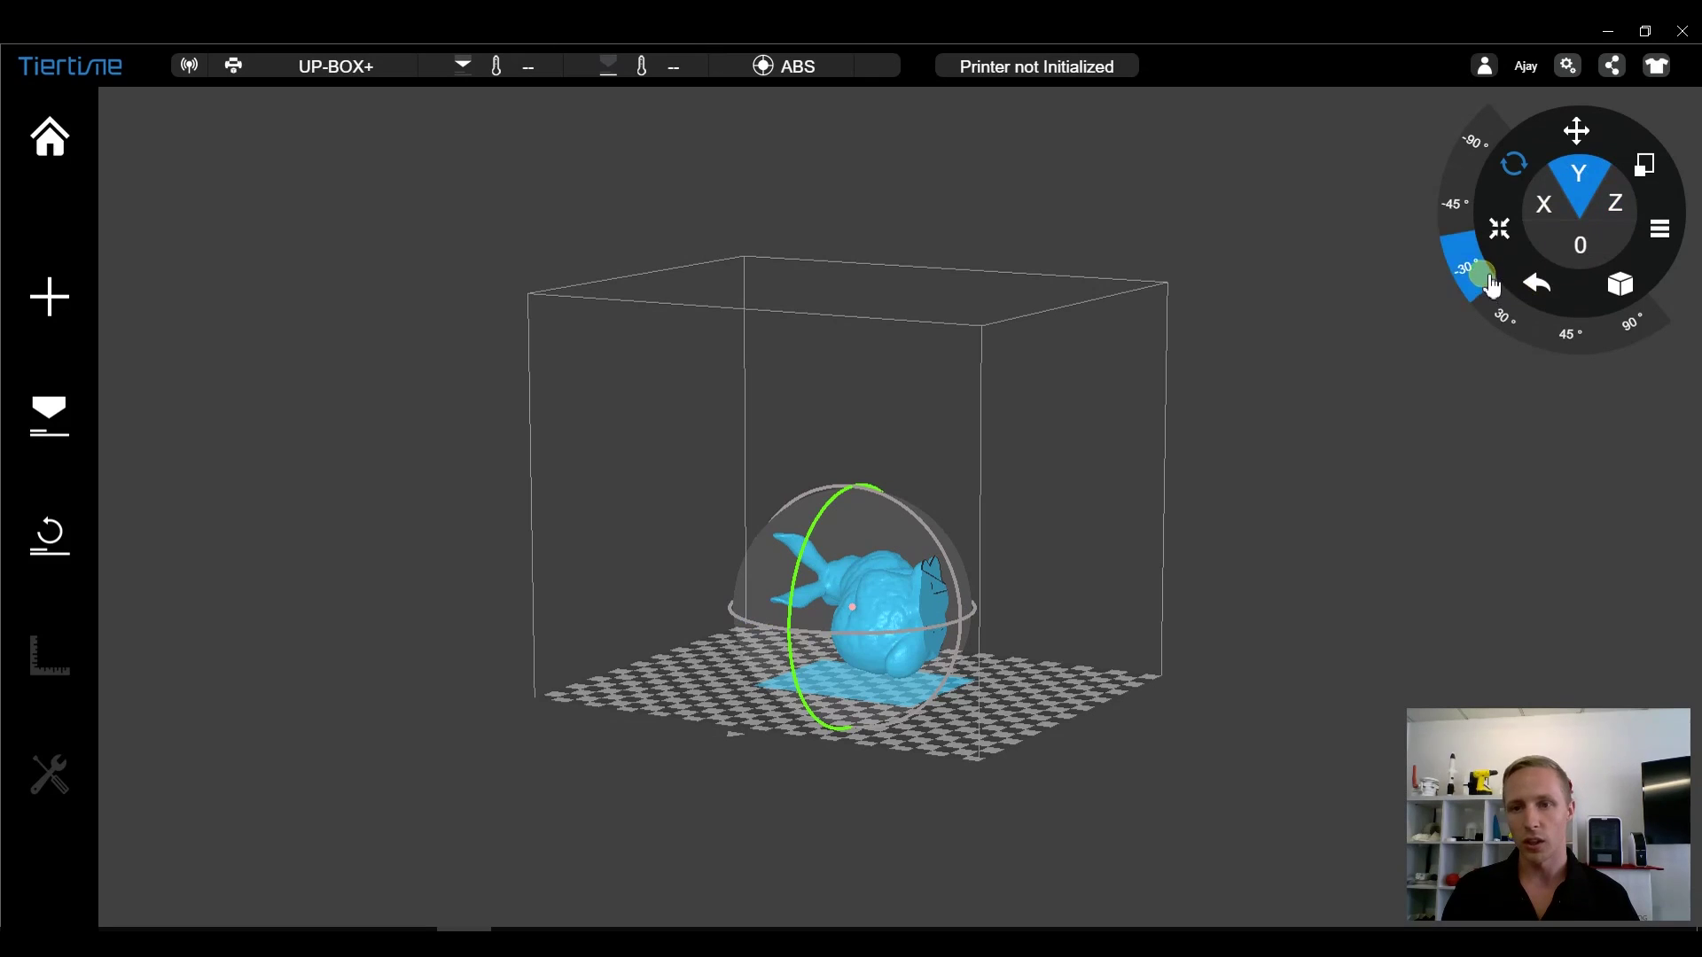
pyautogui.click(1611, 255)
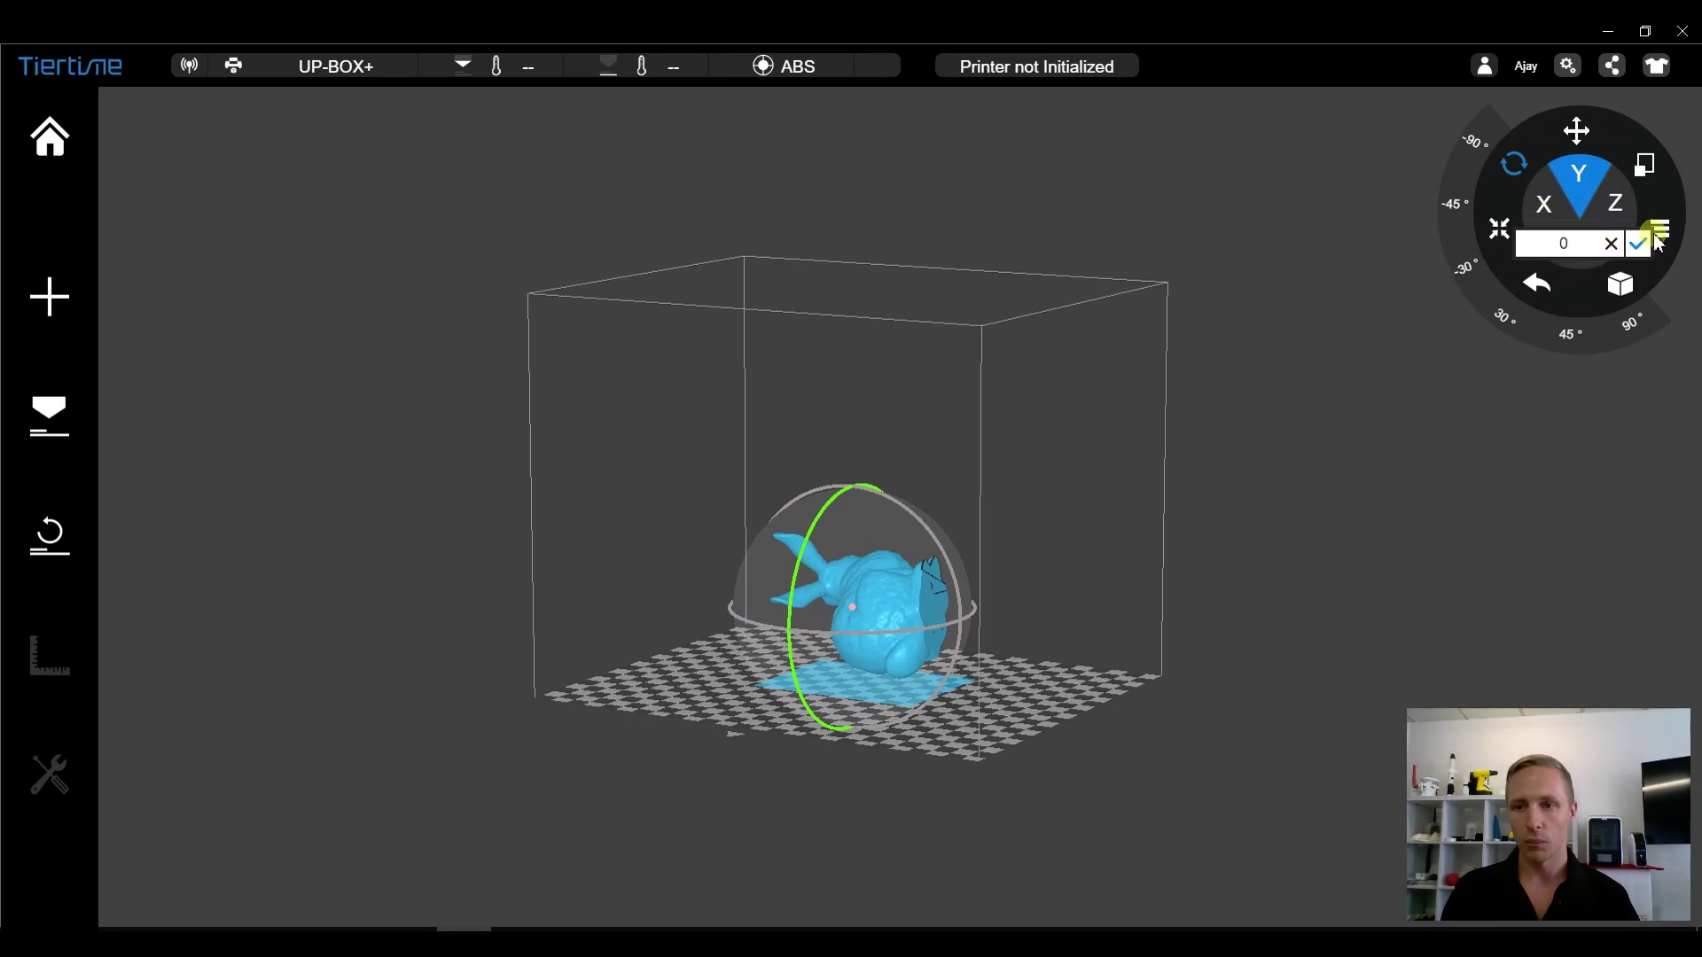
pyautogui.click(1613, 247)
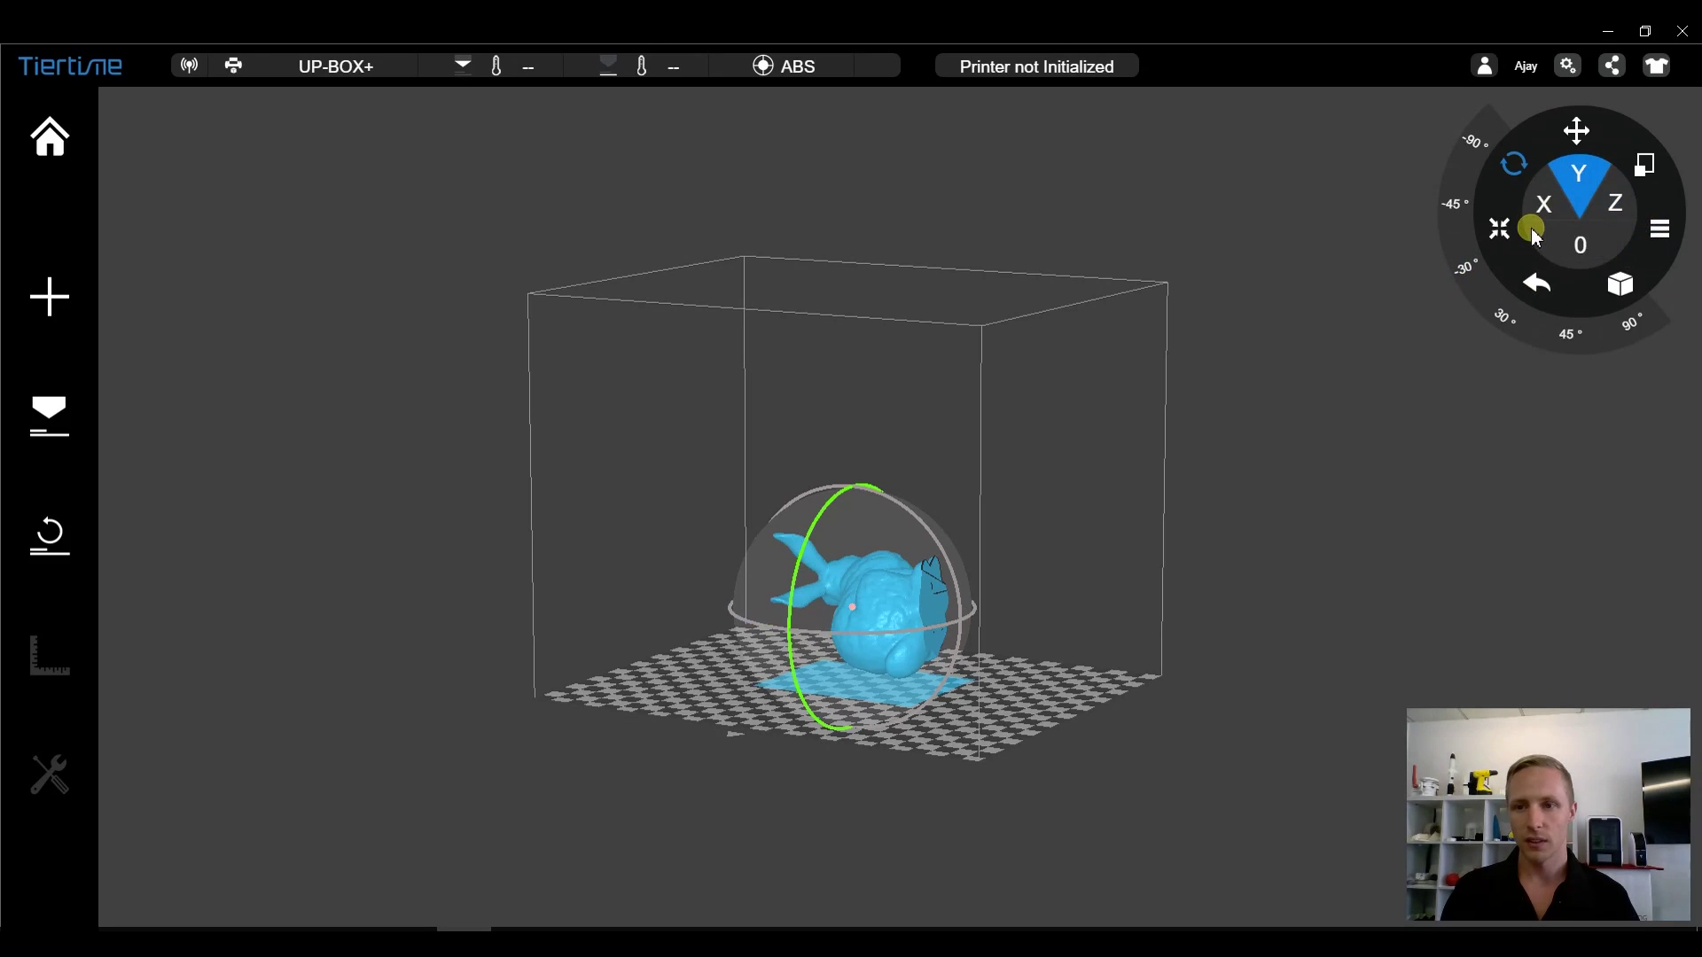
pyautogui.click(1536, 282)
pyautogui.click(1535, 282)
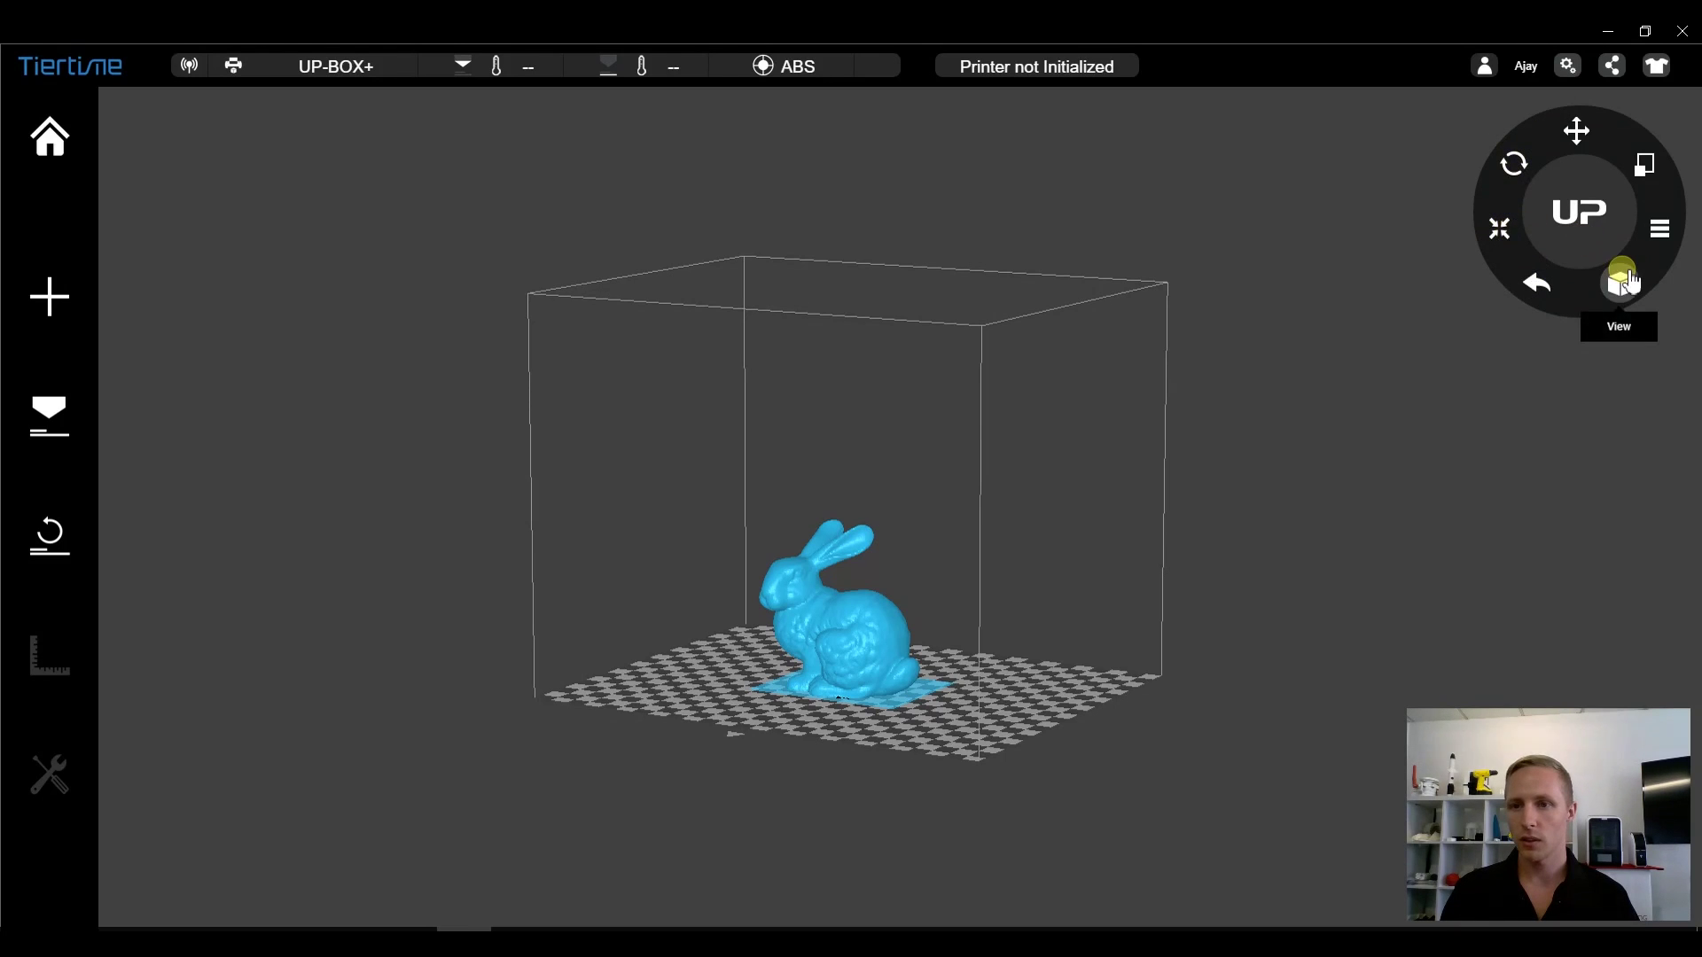
# - Try the 1.2 and 0.8 scale presets, then enter and confirm a 1.12 scale factor
pyautogui.click(1647, 170)
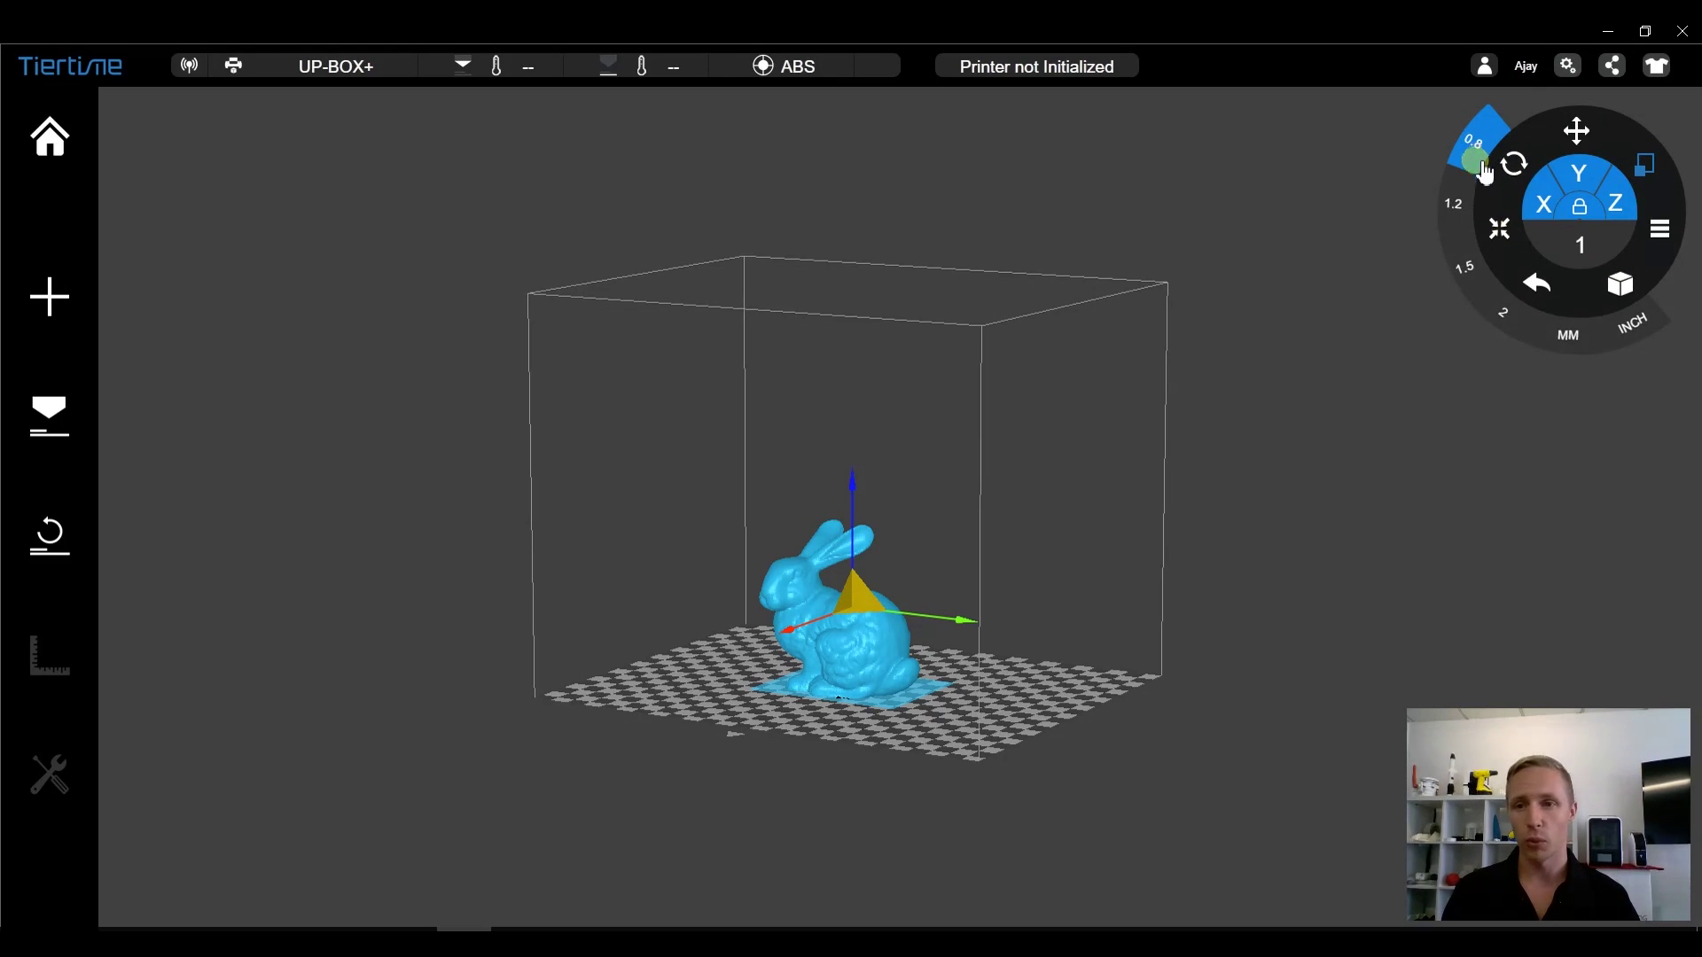
pyautogui.click(1460, 210)
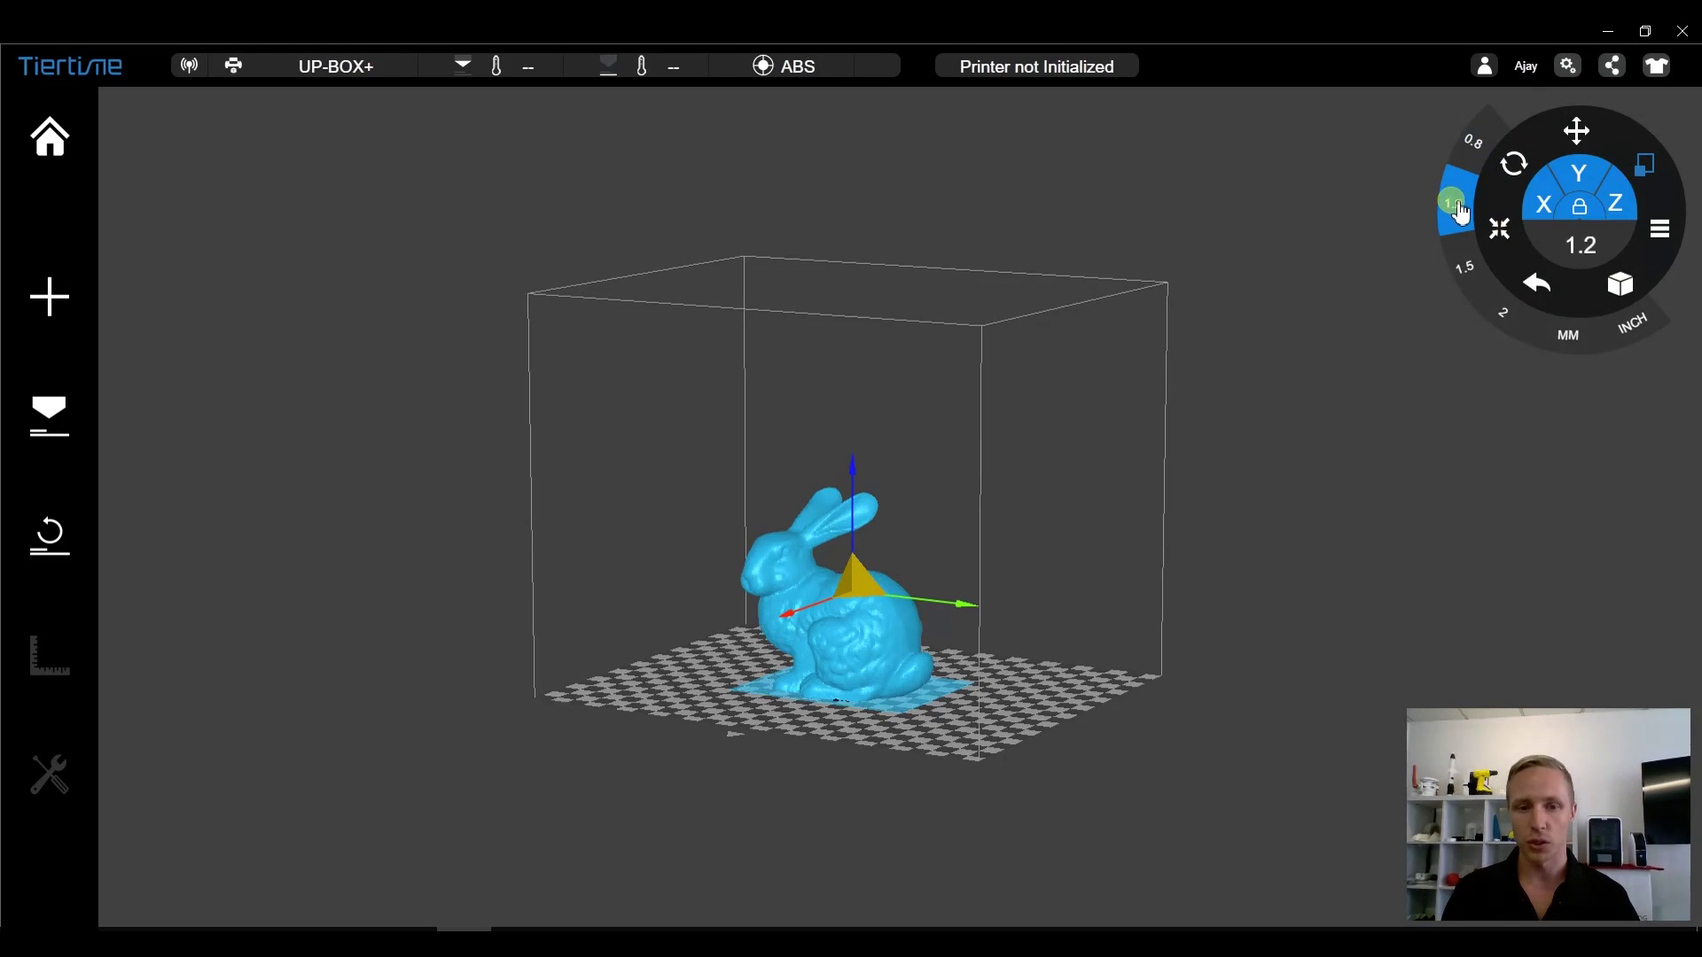
pyautogui.click(1473, 142)
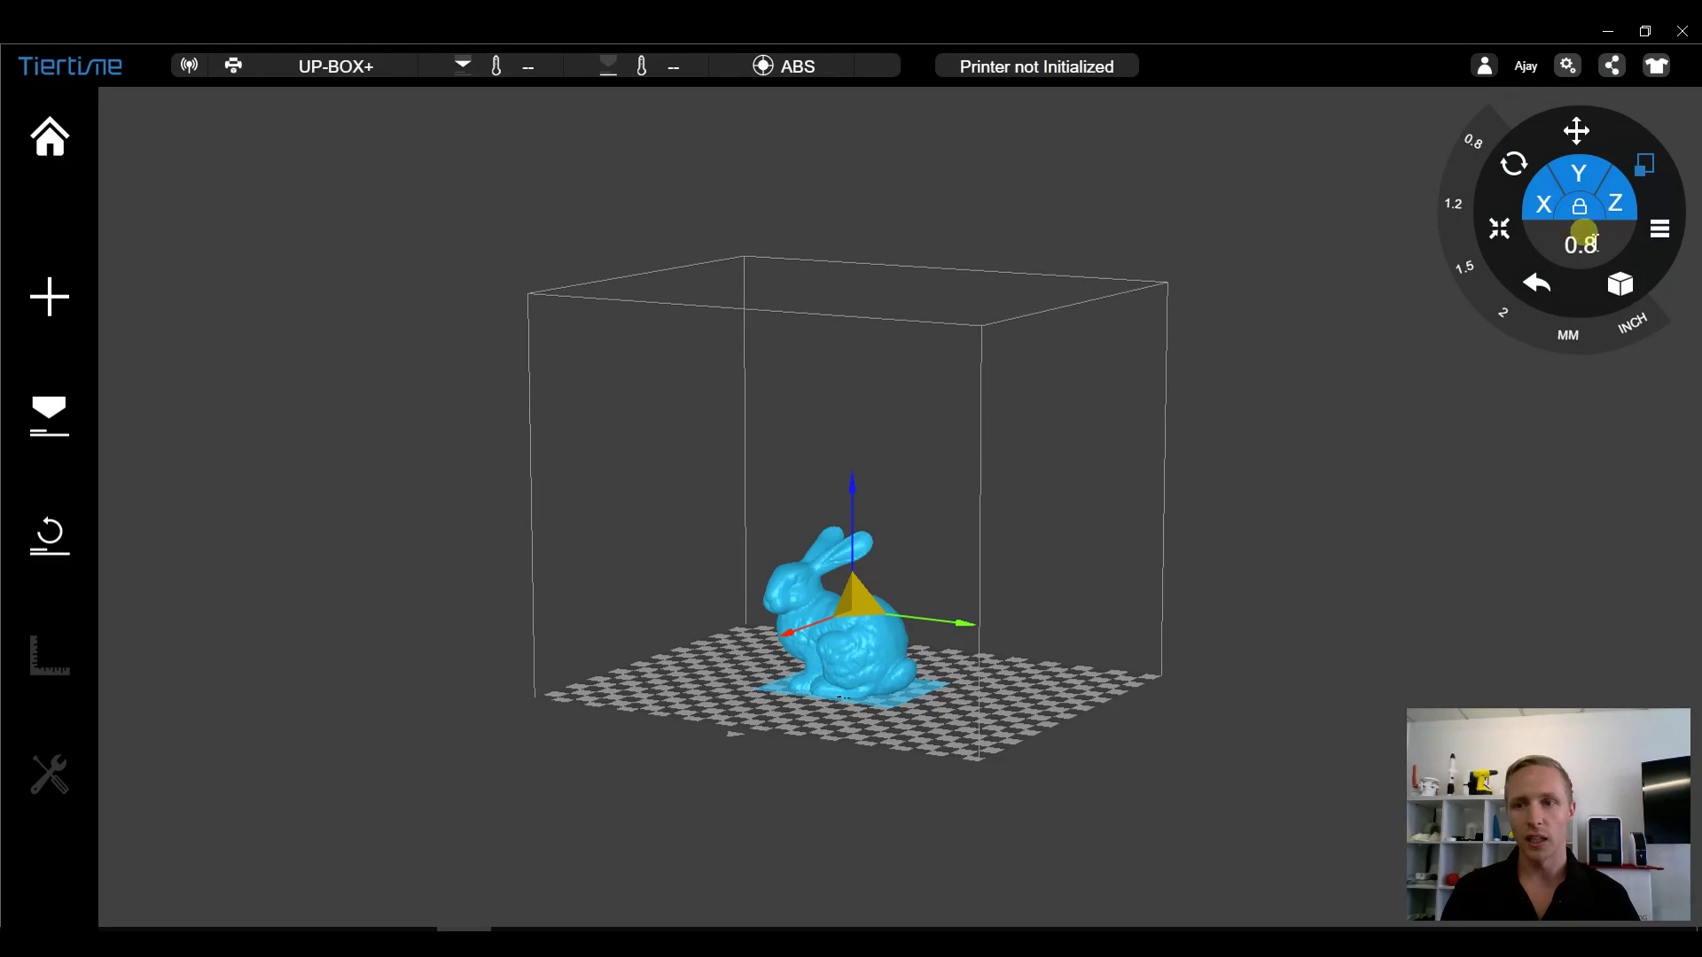
pyautogui.click(1585, 241)
pyautogui.press('BackSpace')
pyautogui.press('BackSpace')
pyautogui.press('BackSpace')
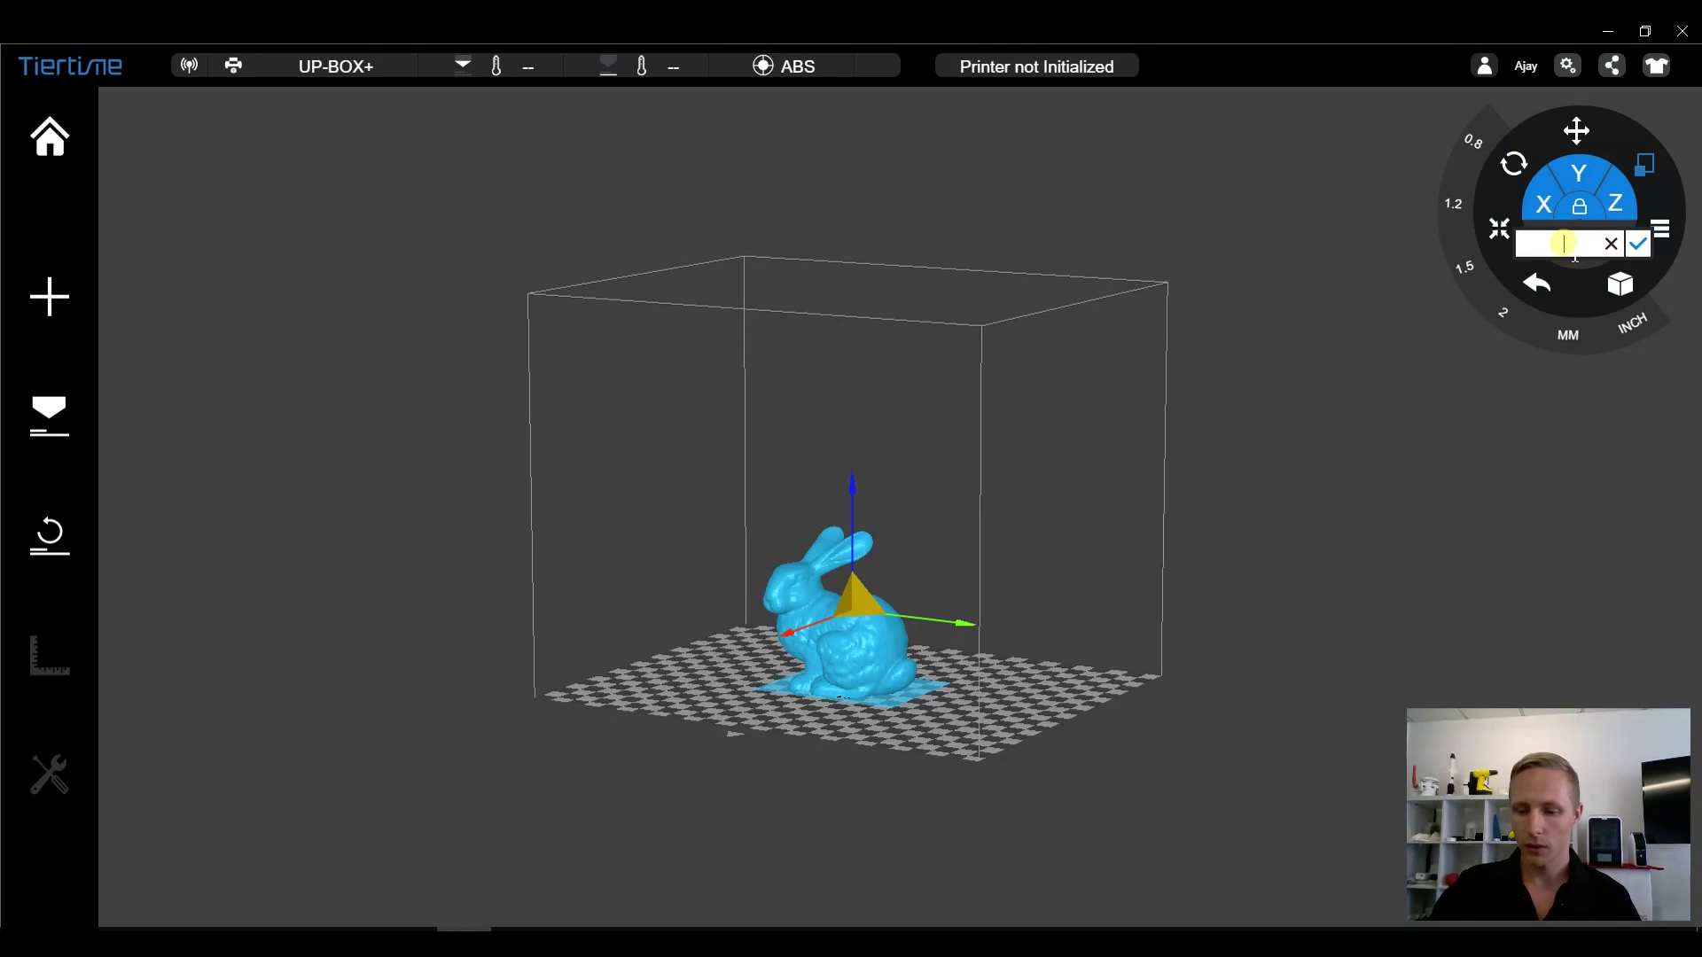
pyautogui.write('1.12')
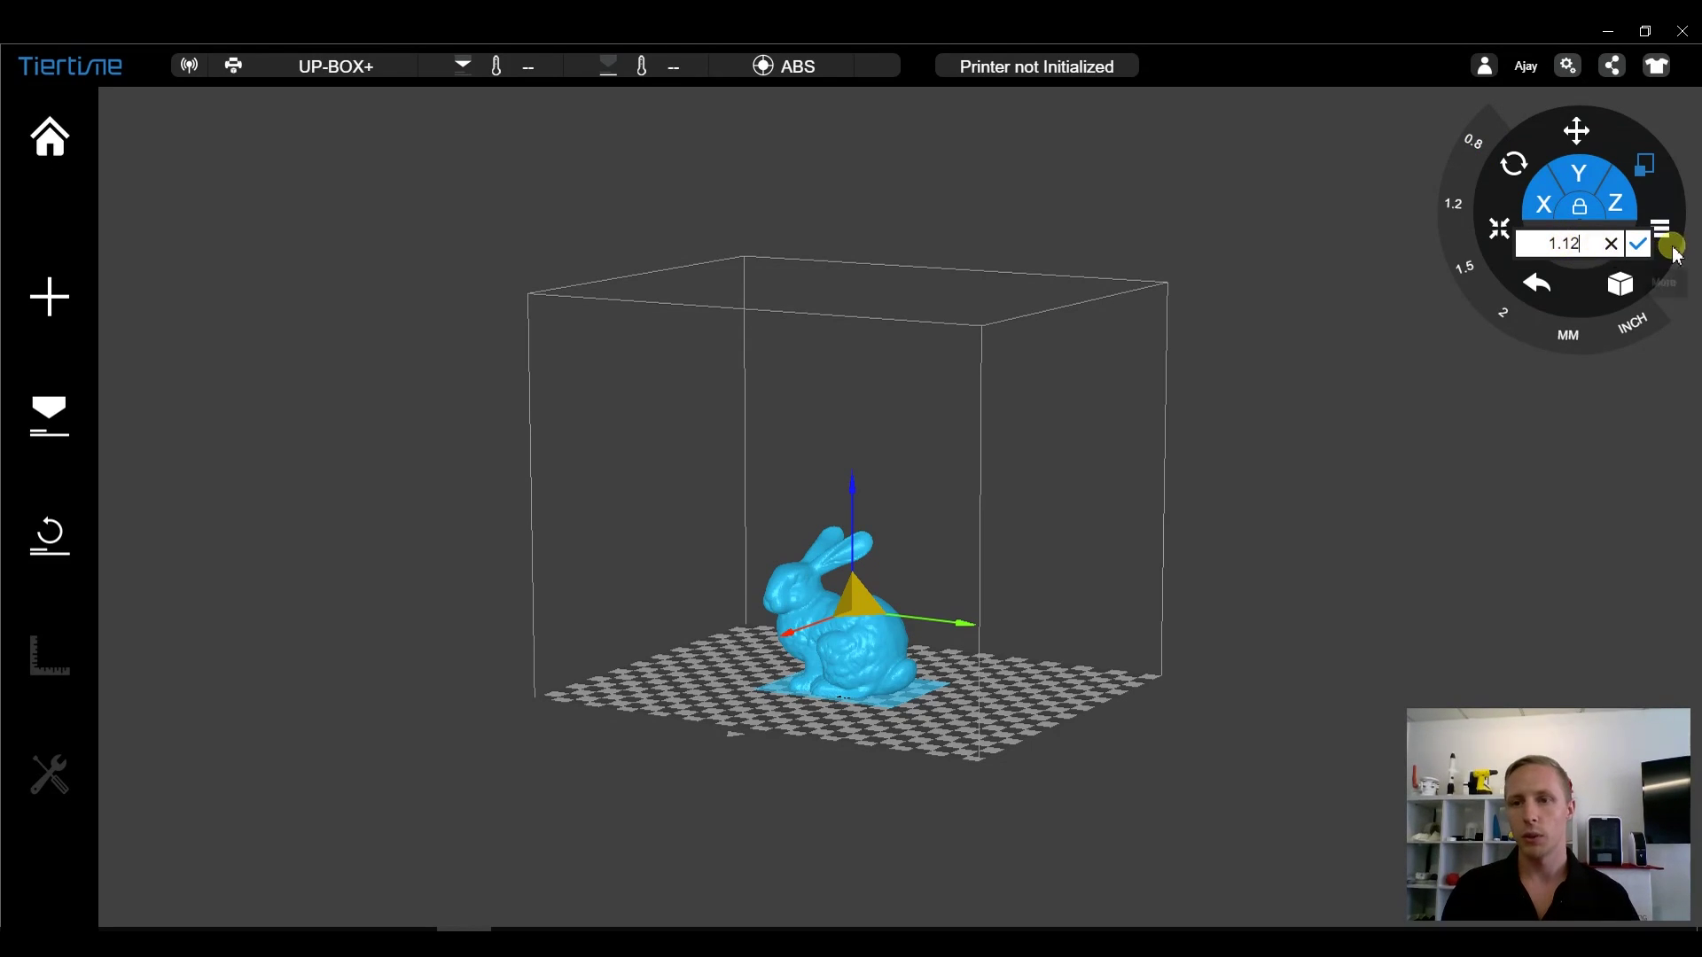
pyautogui.click(1642, 246)
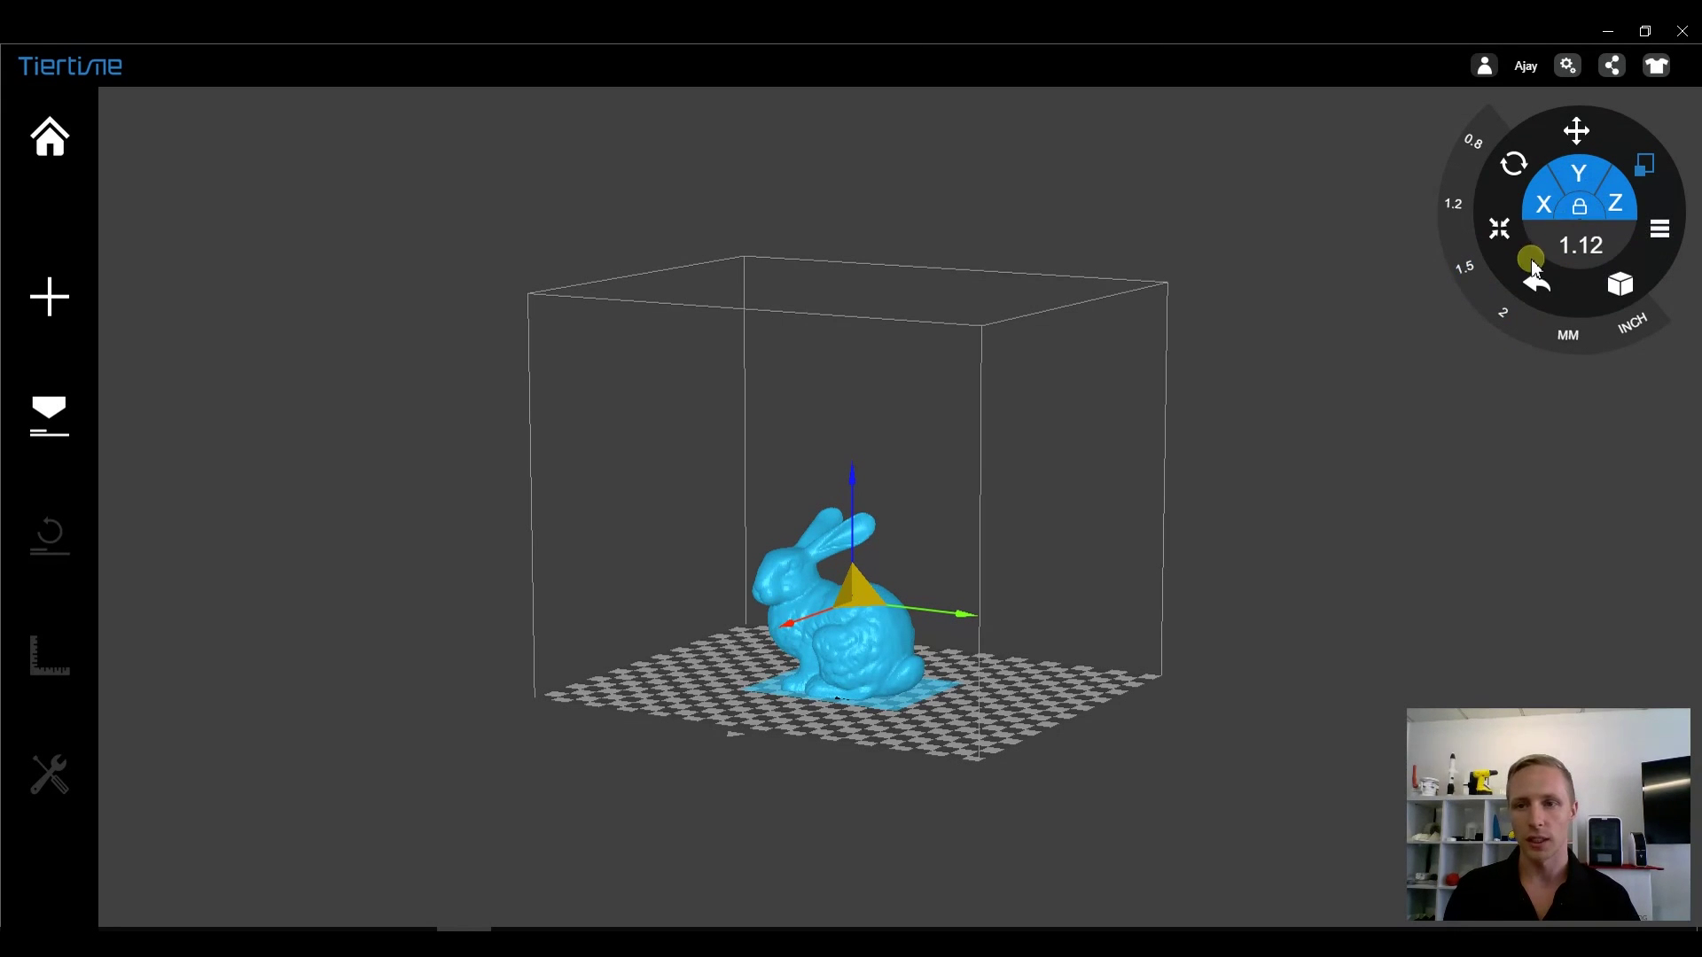
# - Recommit the 1.12 scale value with the X-axis option, then leave the Scale options
pyautogui.click(1547, 212)
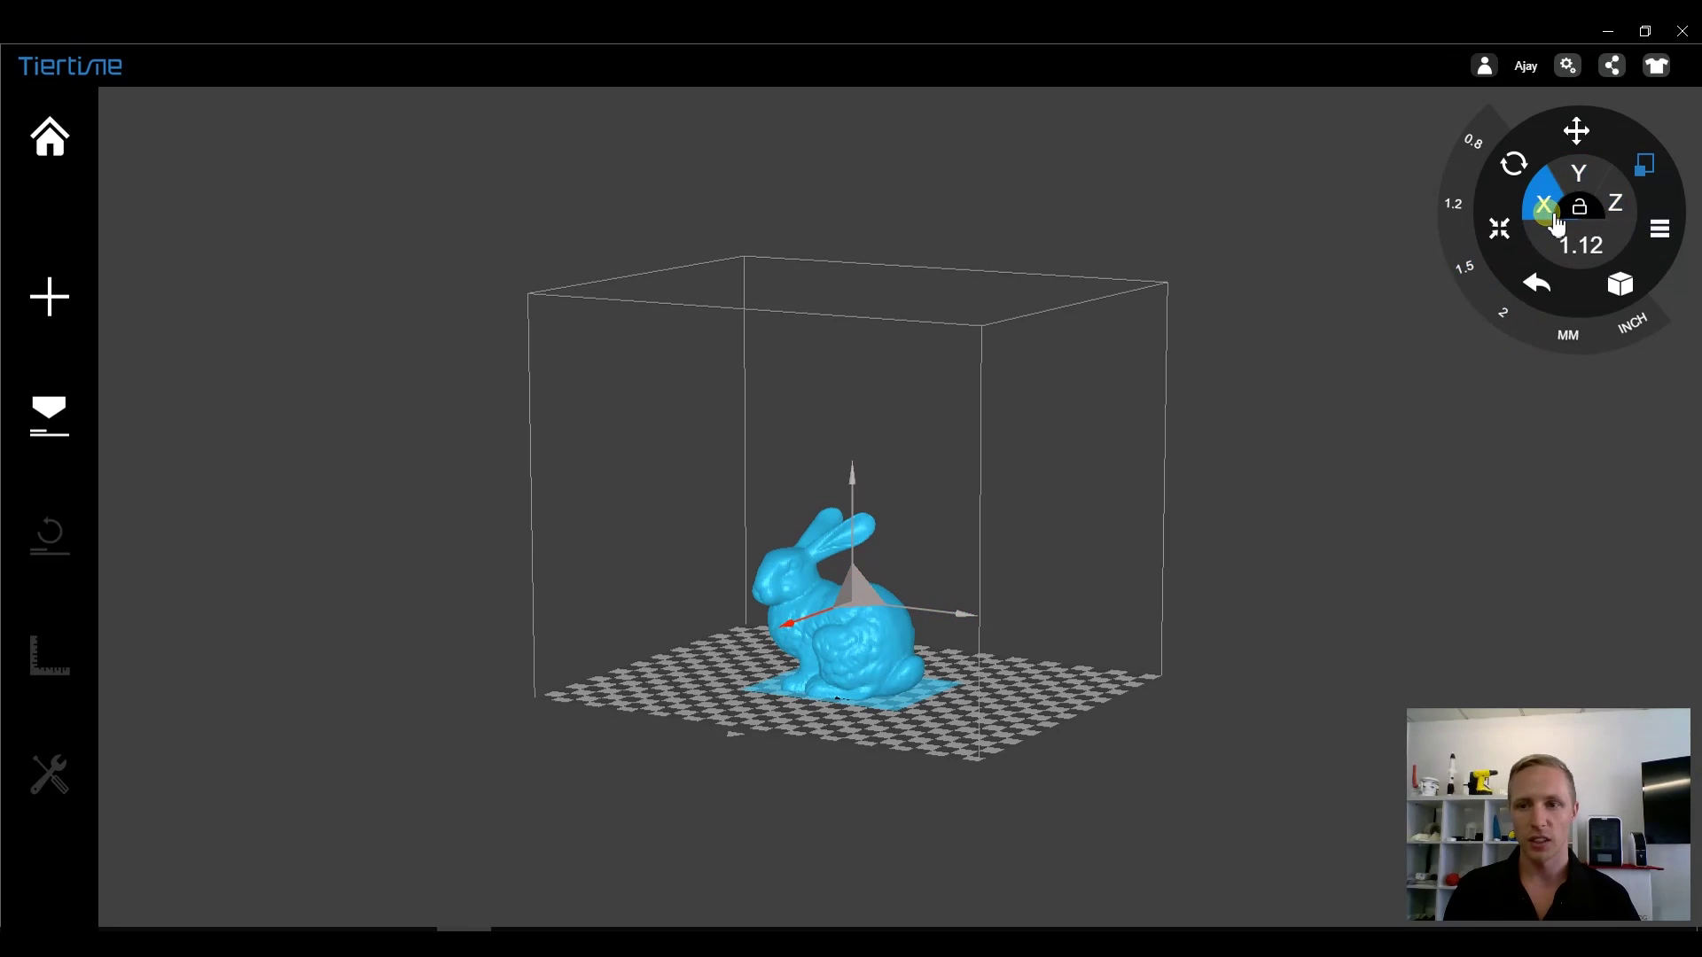
pyautogui.click(1569, 249)
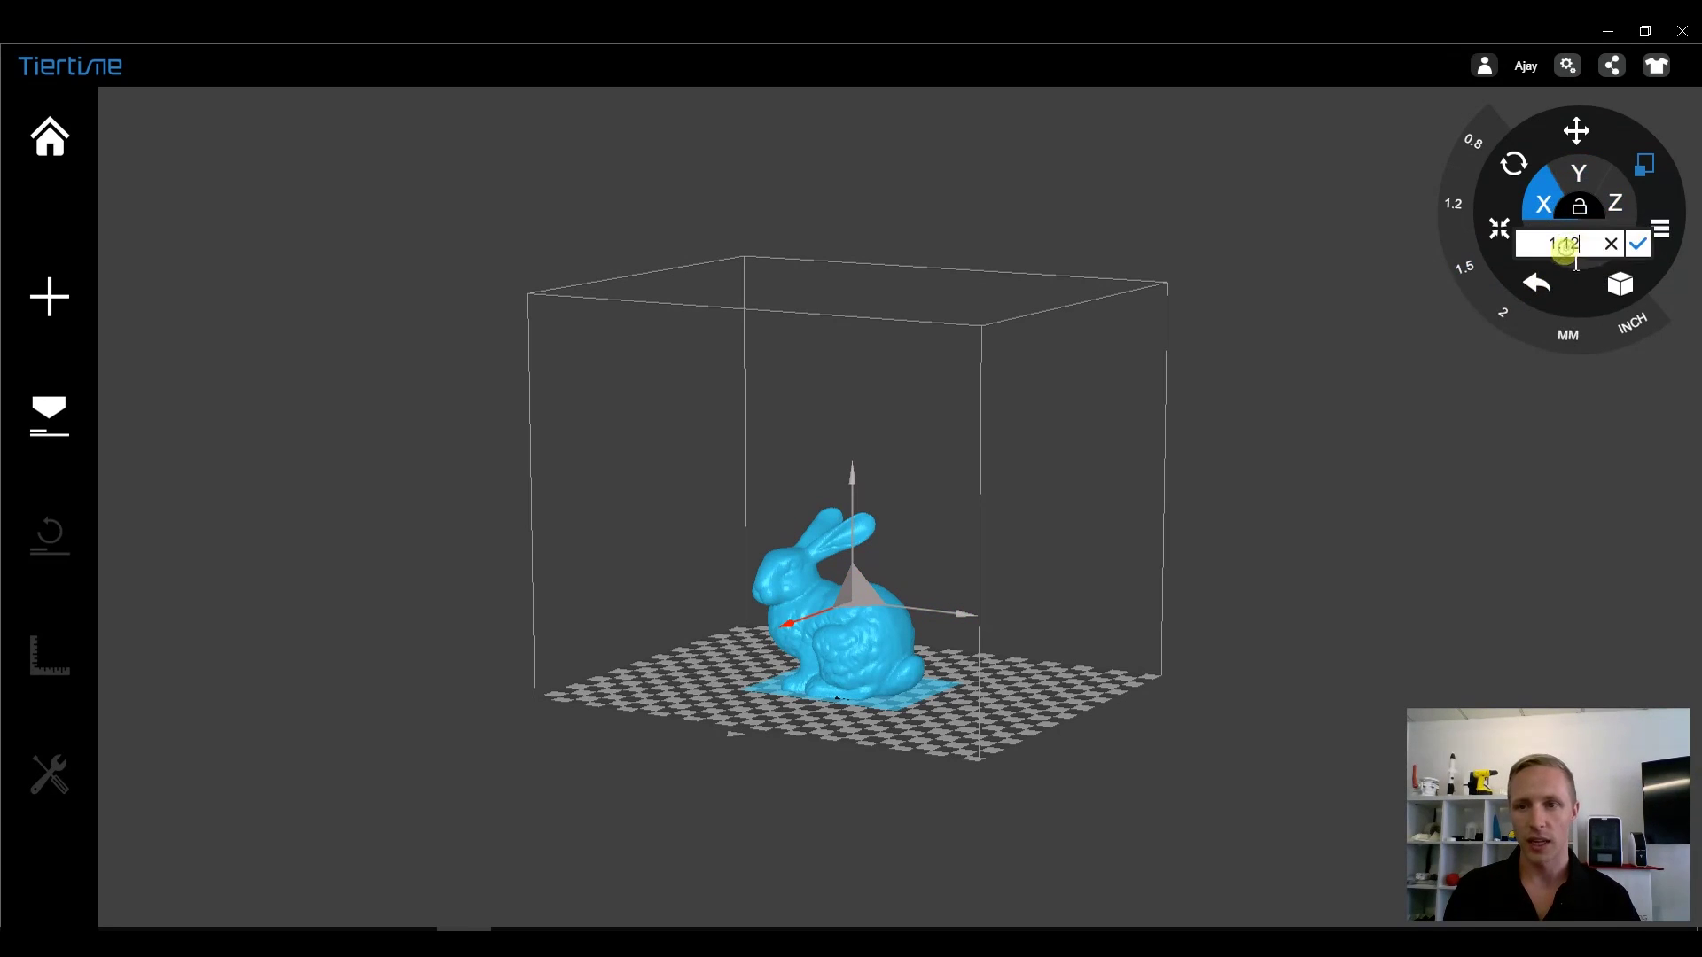
pyautogui.click(1639, 245)
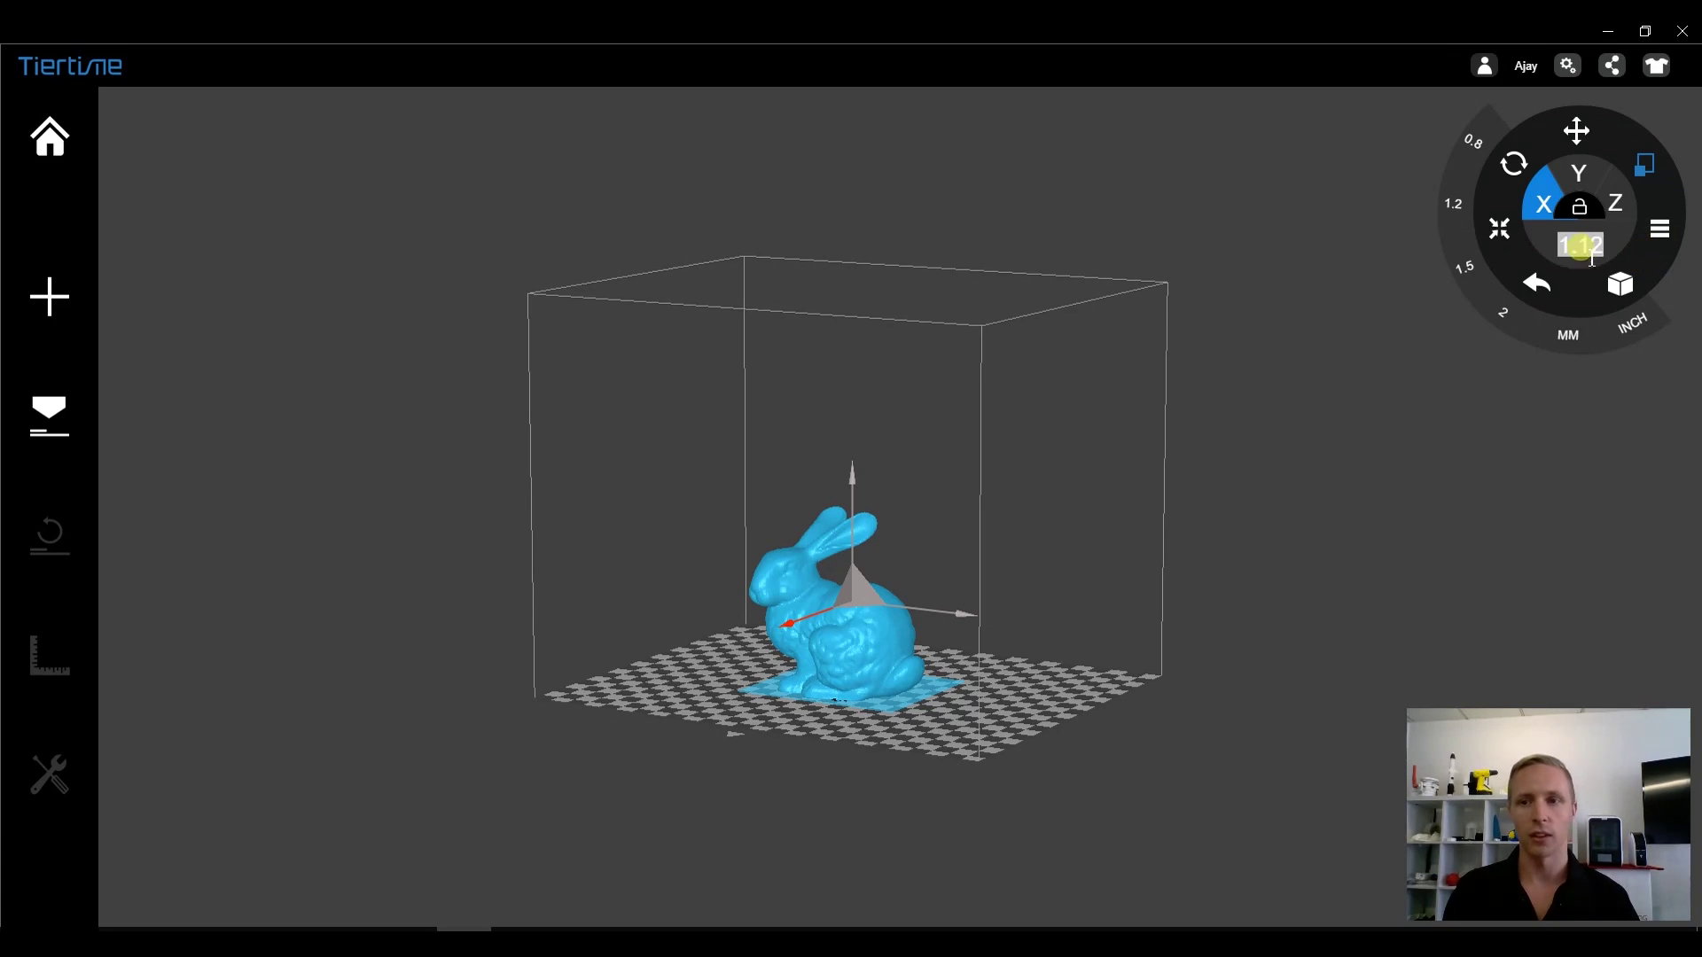
pyautogui.click(1543, 284)
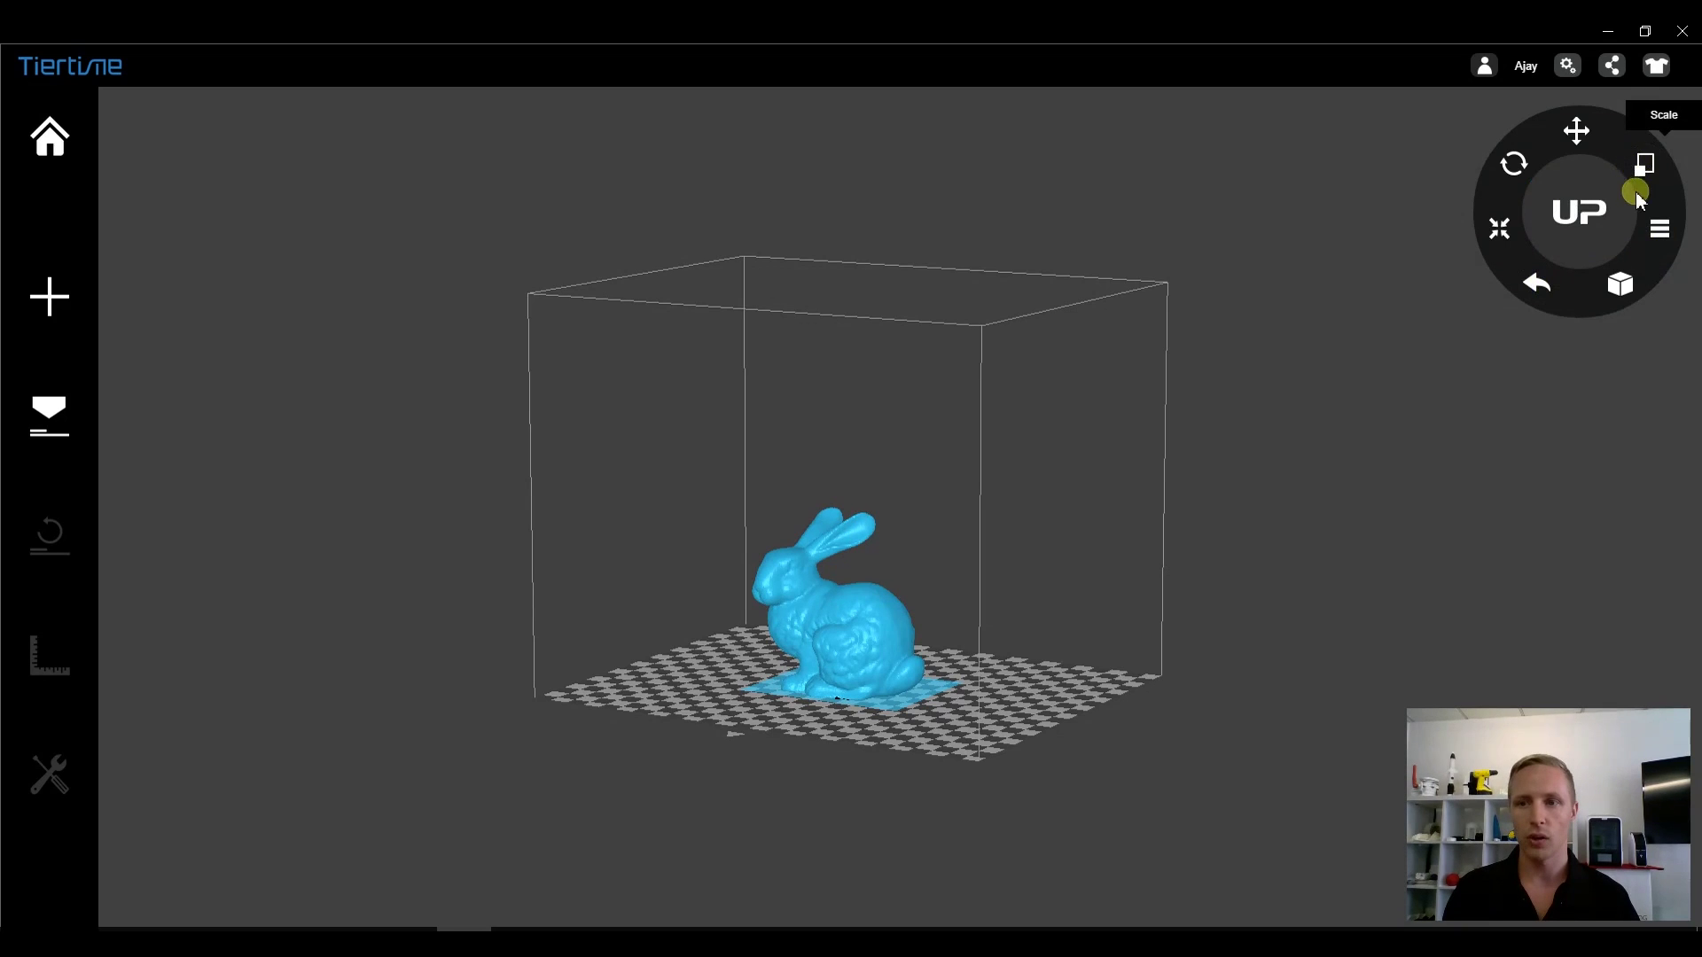
# - Cycle through the top, back, side and front views, ending in the isometric view
pyautogui.click(1620, 285)
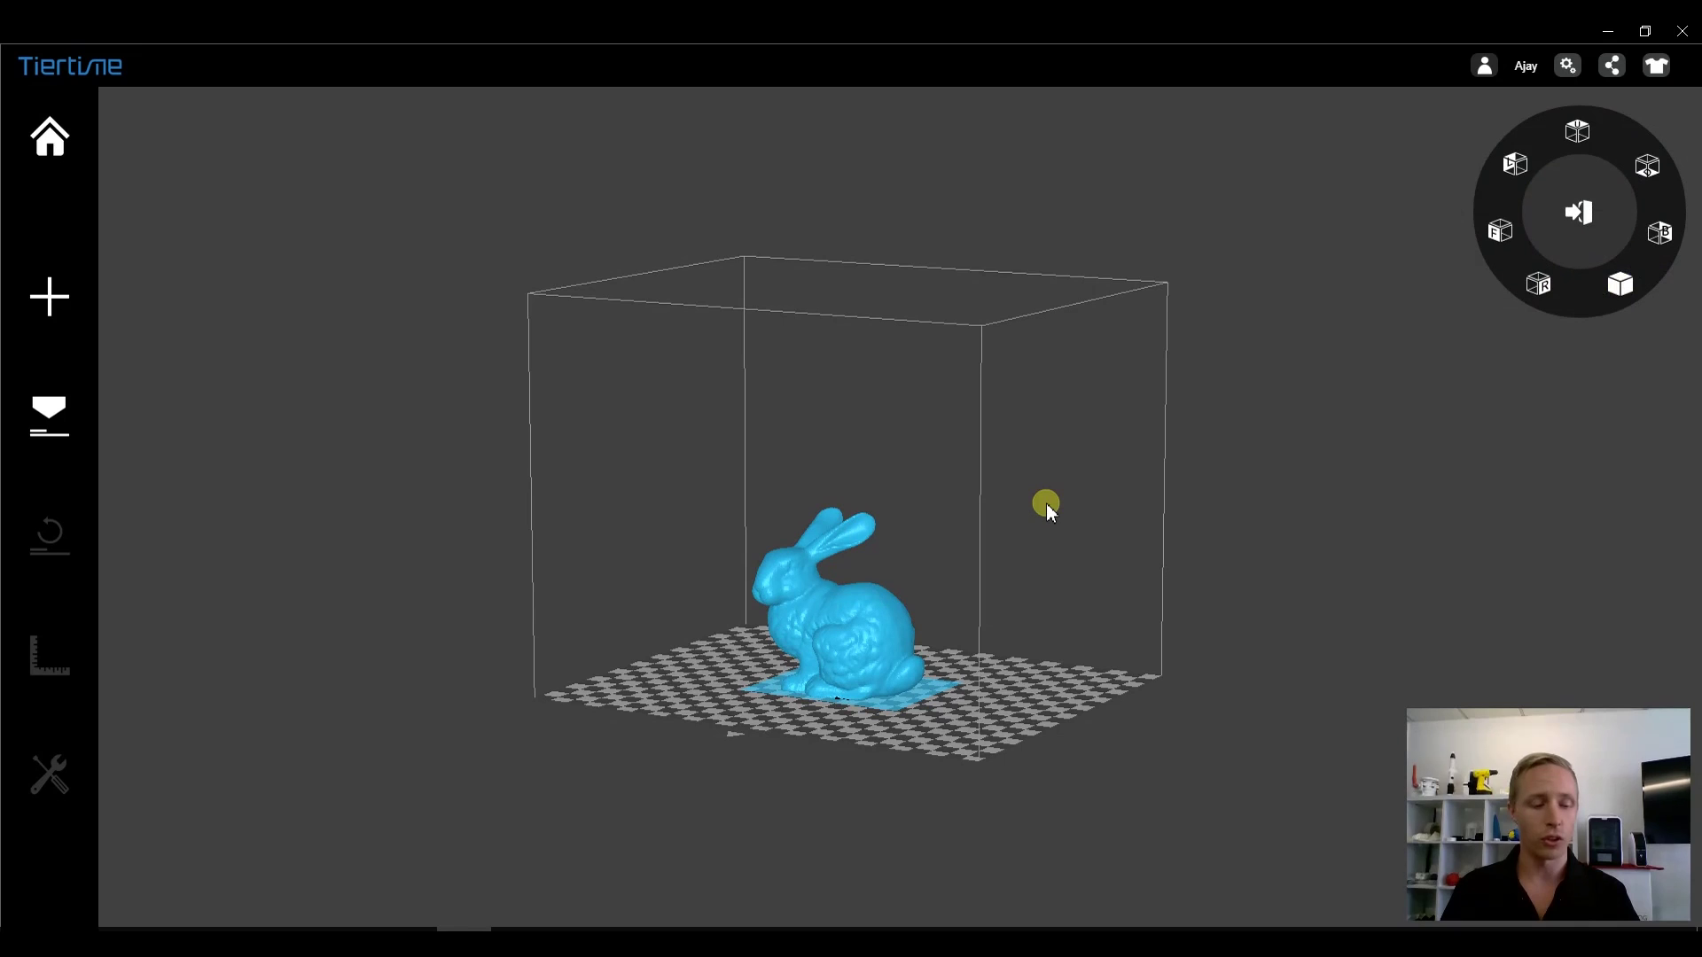
pyautogui.hotkey('ctrl', 't')
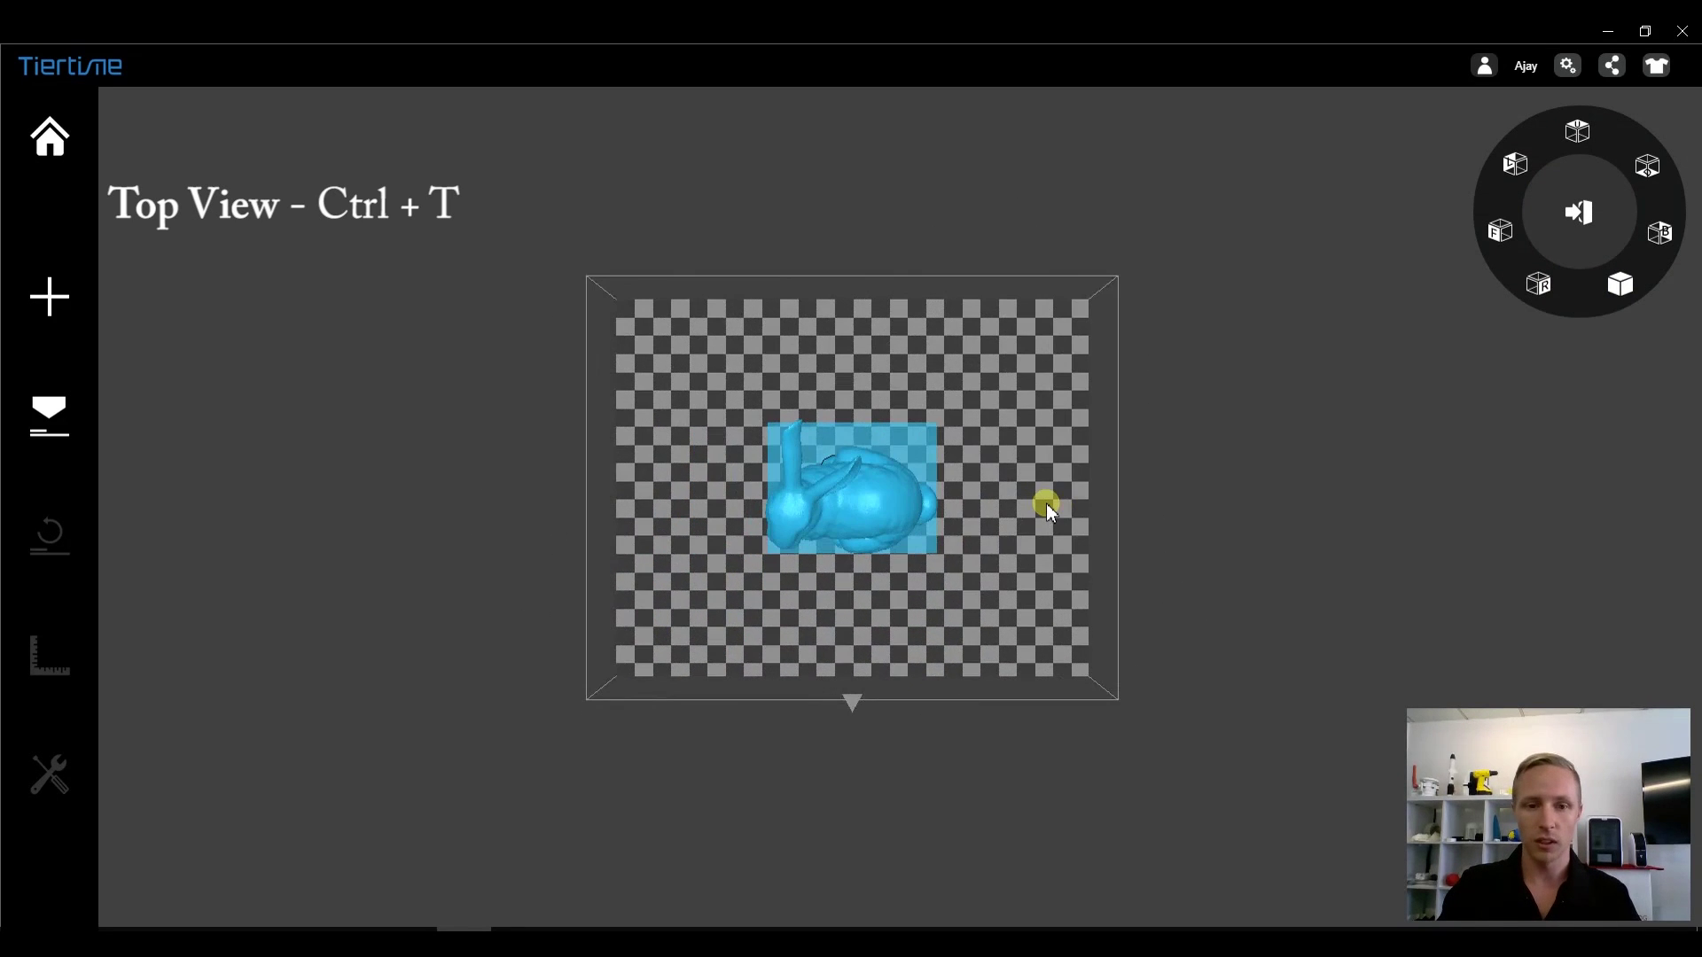
pyautogui.hotkey('ctrl', 'b')
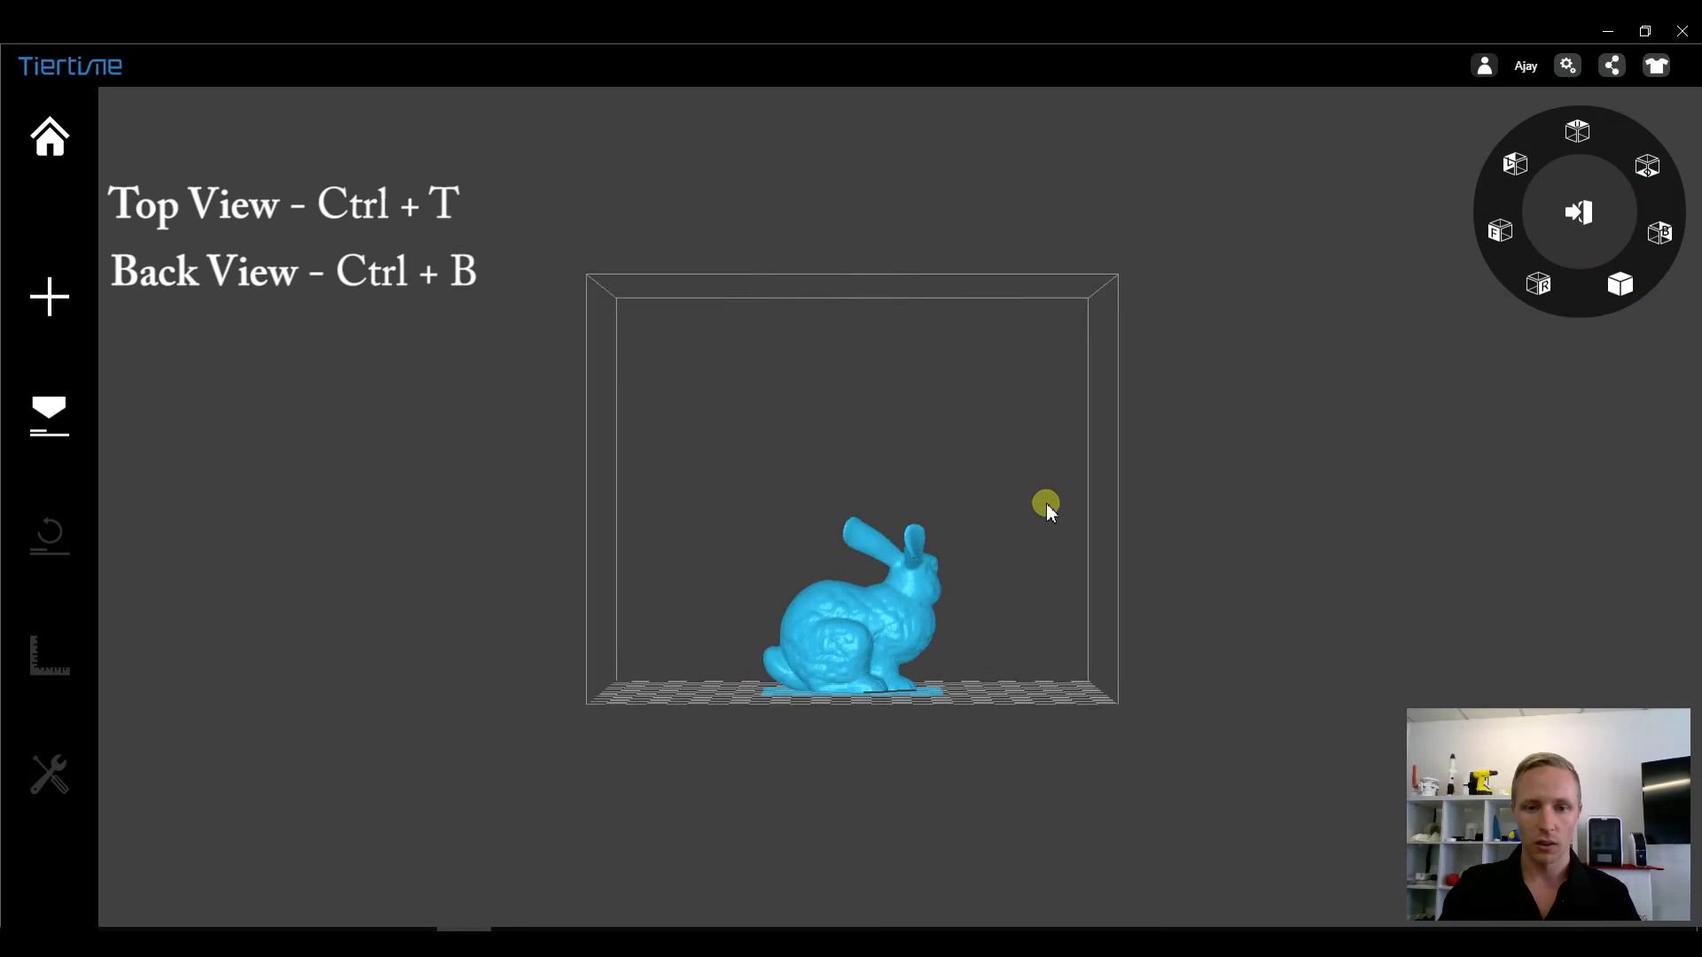
pyautogui.hotkey('ctrl', 'l')
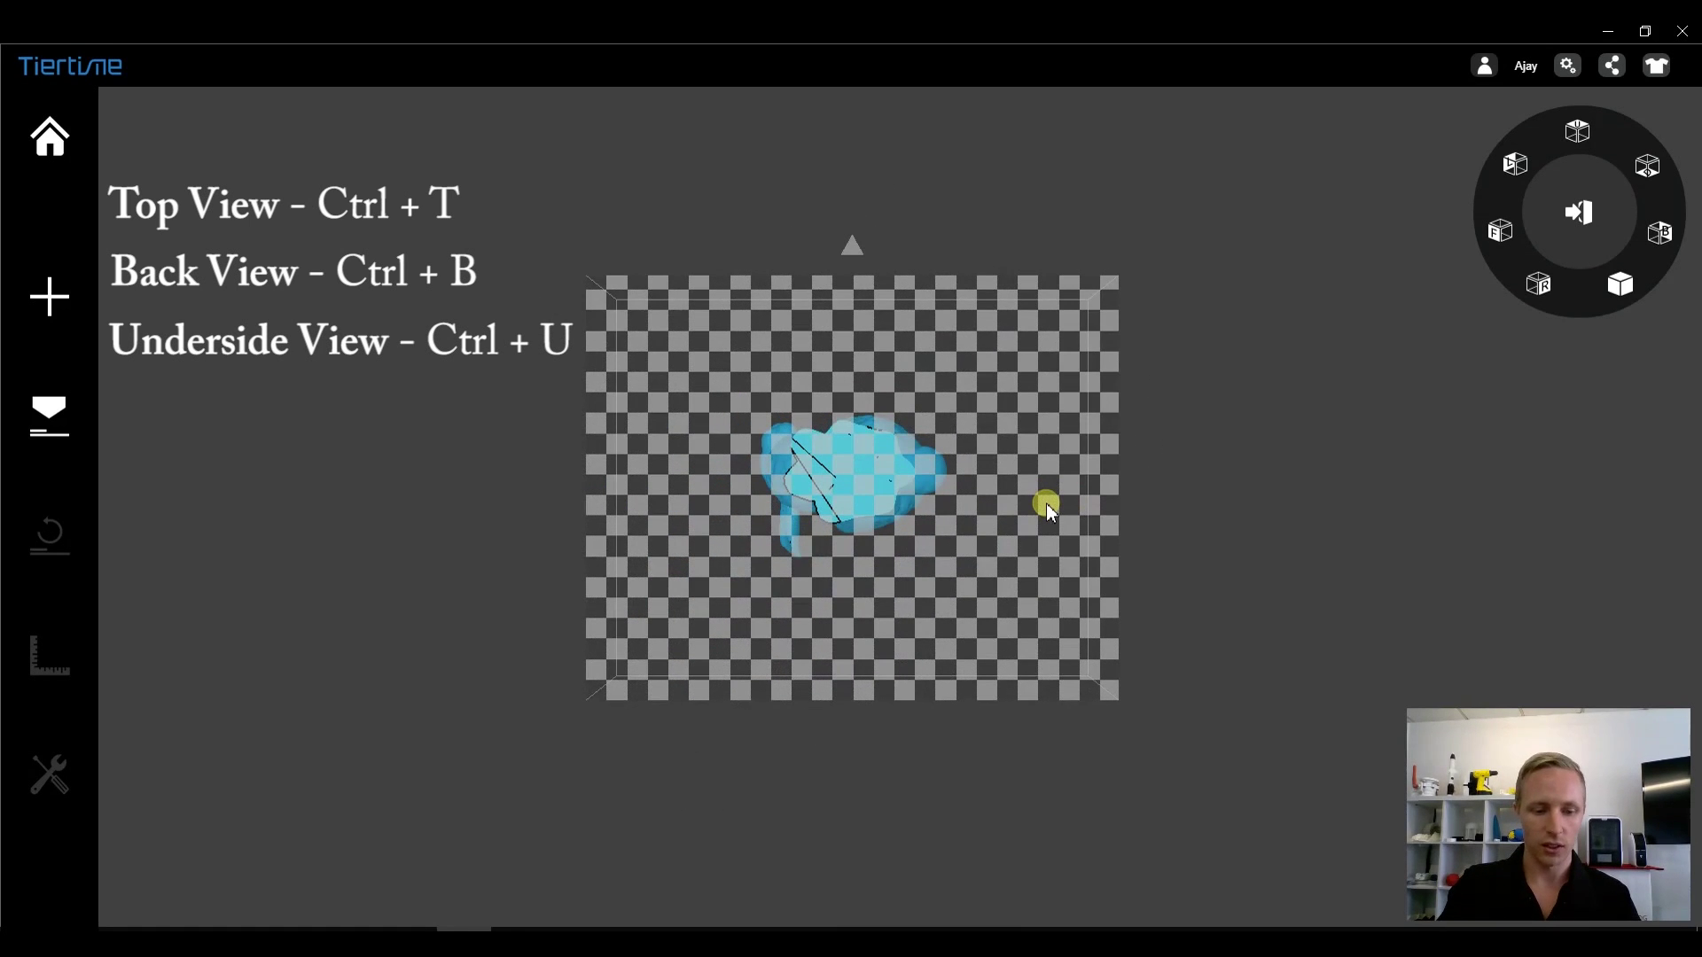
pyautogui.hotkey('ctrl', 'f')
pyautogui.hotkey('ctrl', 'd')
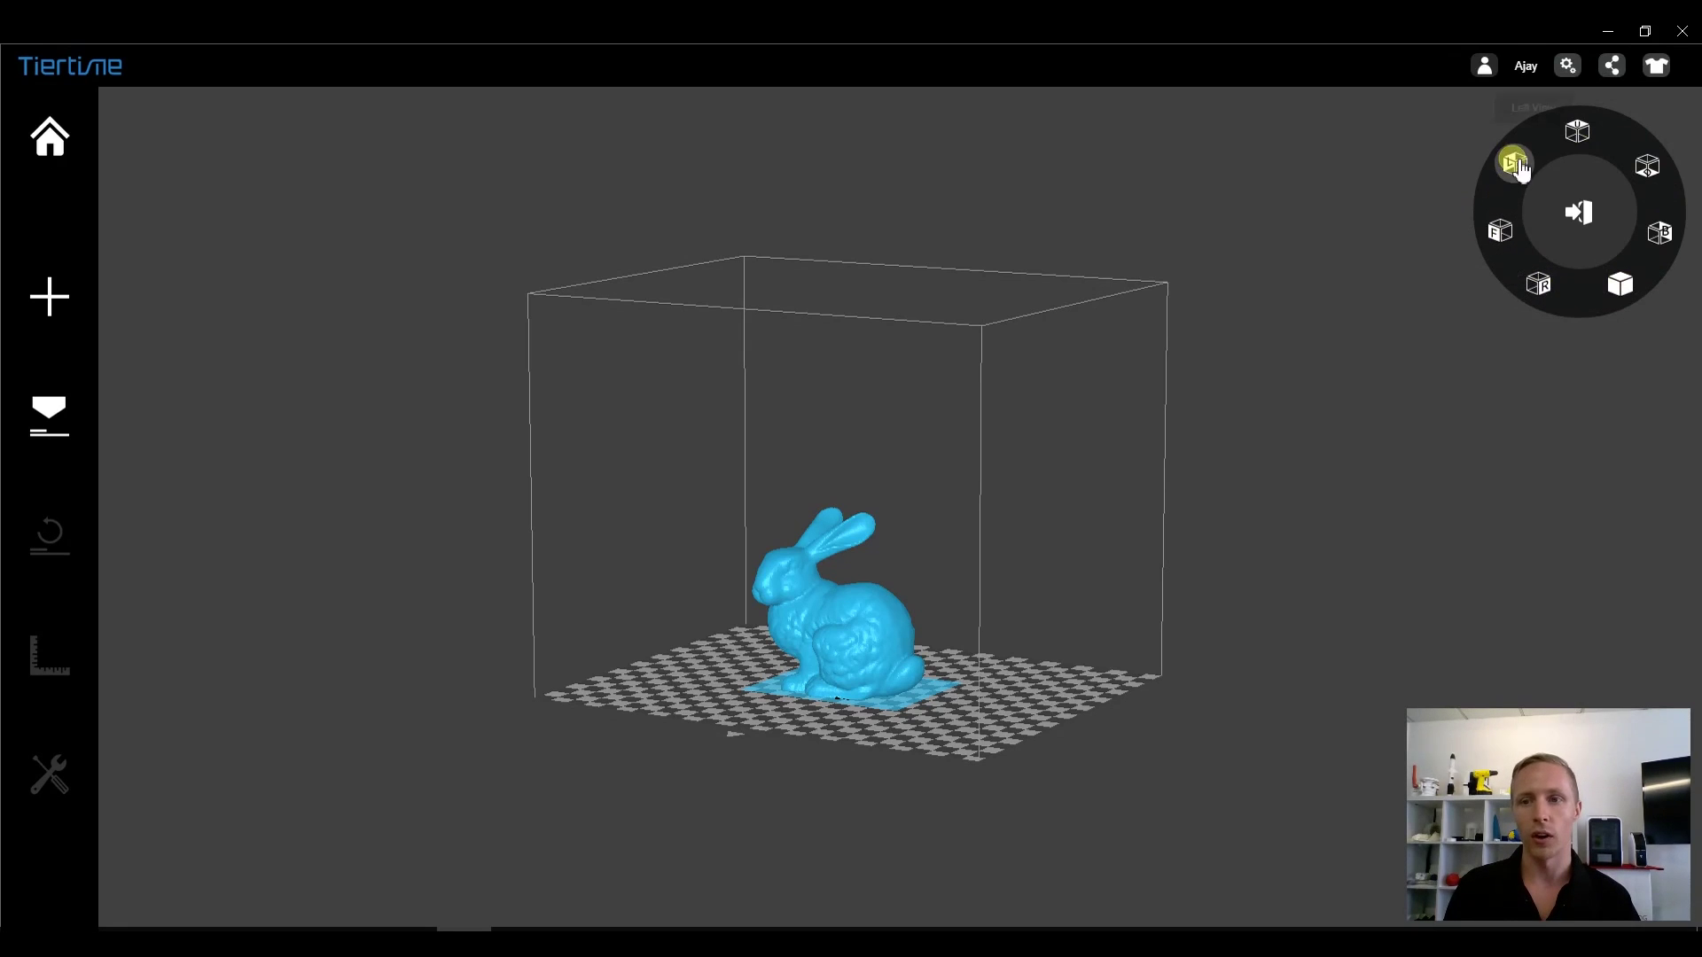
# - Mirror the bunny from the More operations, then mirror it back to its original direction
pyautogui.click(1582, 220)
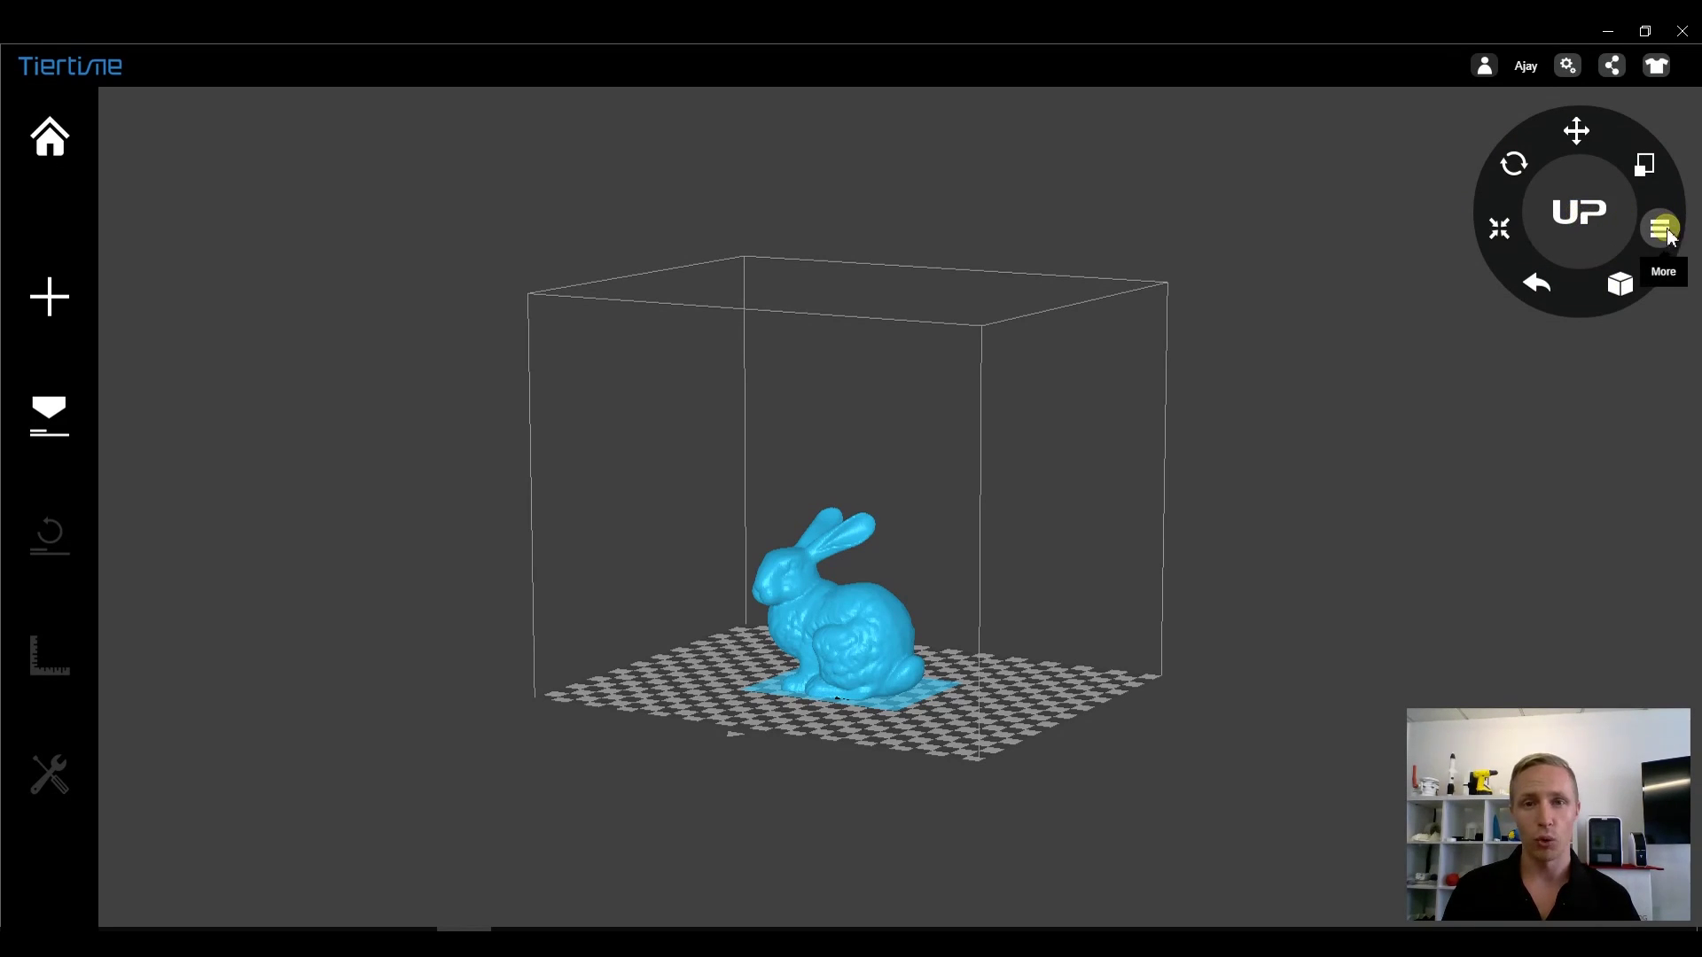
pyautogui.click(1663, 231)
pyautogui.click(1578, 133)
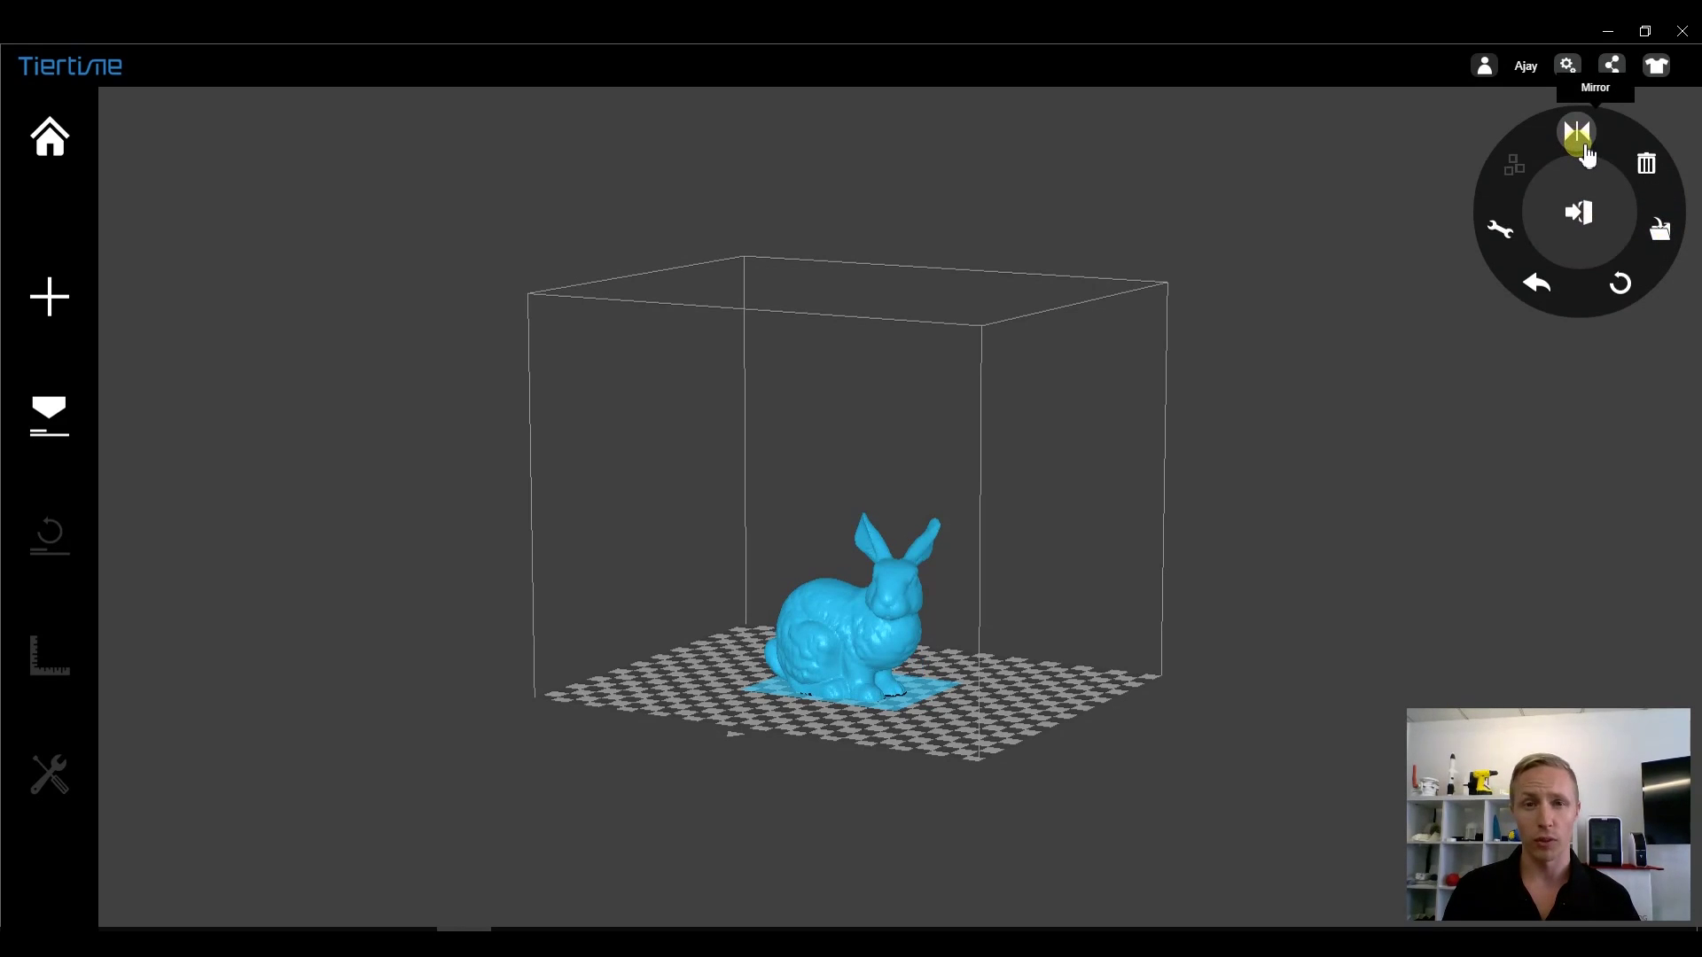
pyautogui.click(1582, 147)
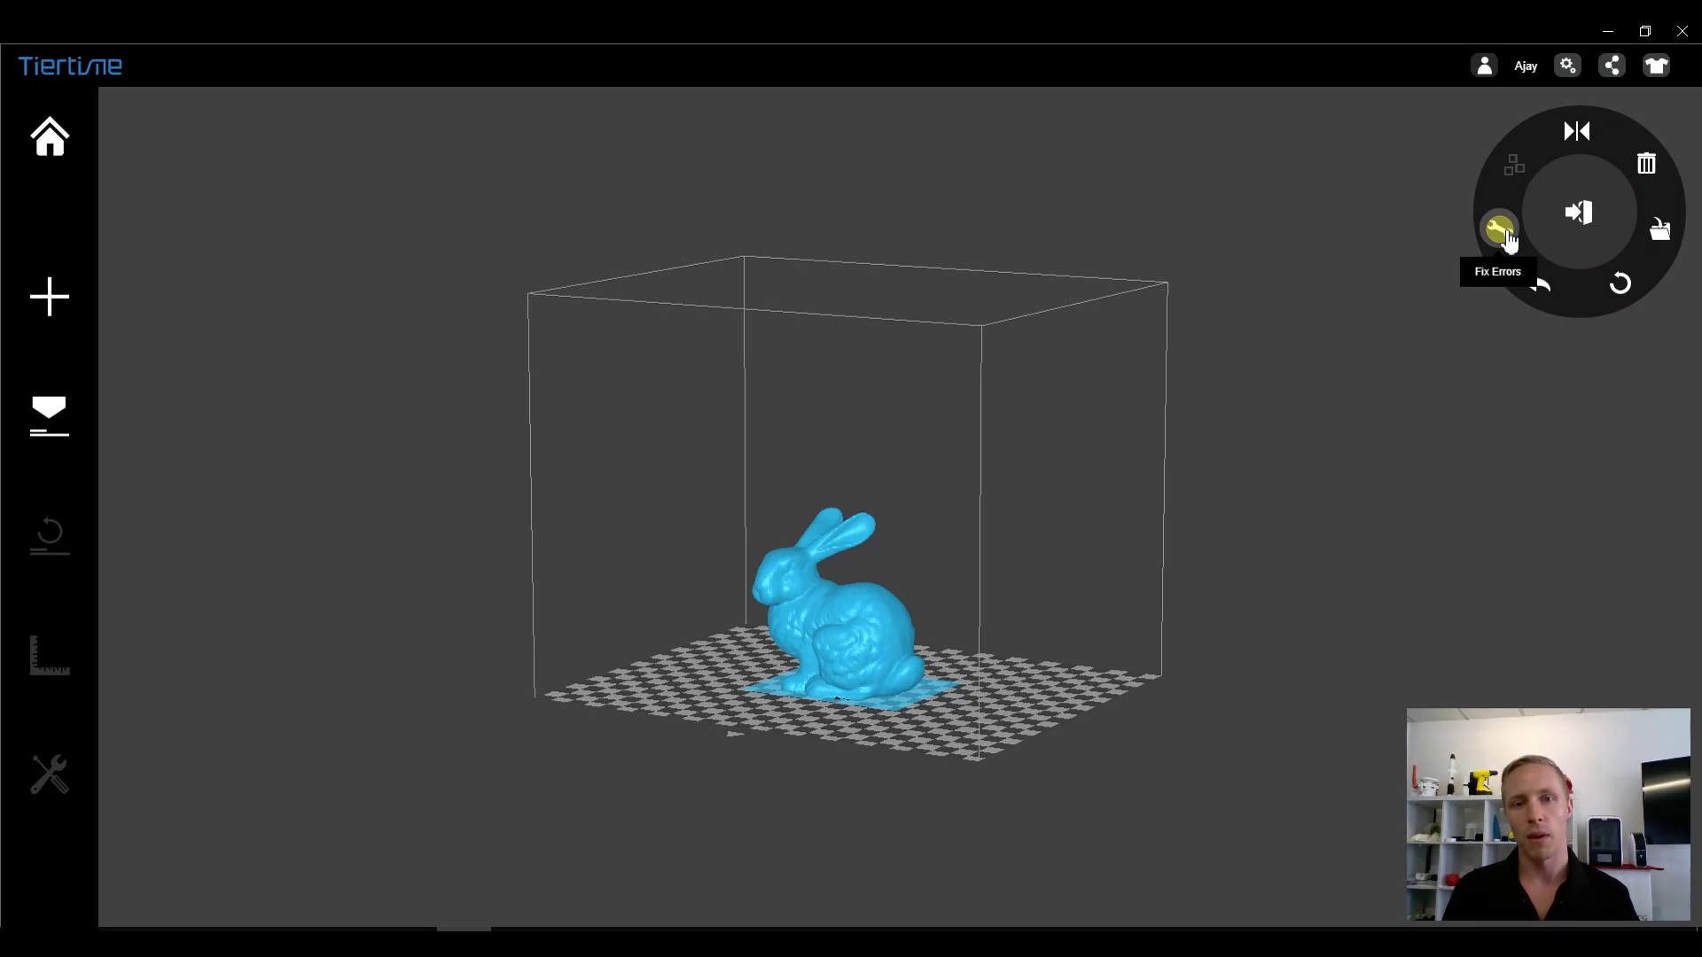
# - Make two extra copies of the bunny and merge the three into one model
pyautogui.rightClick(871, 610)
pyautogui.moveTo(953, 622)
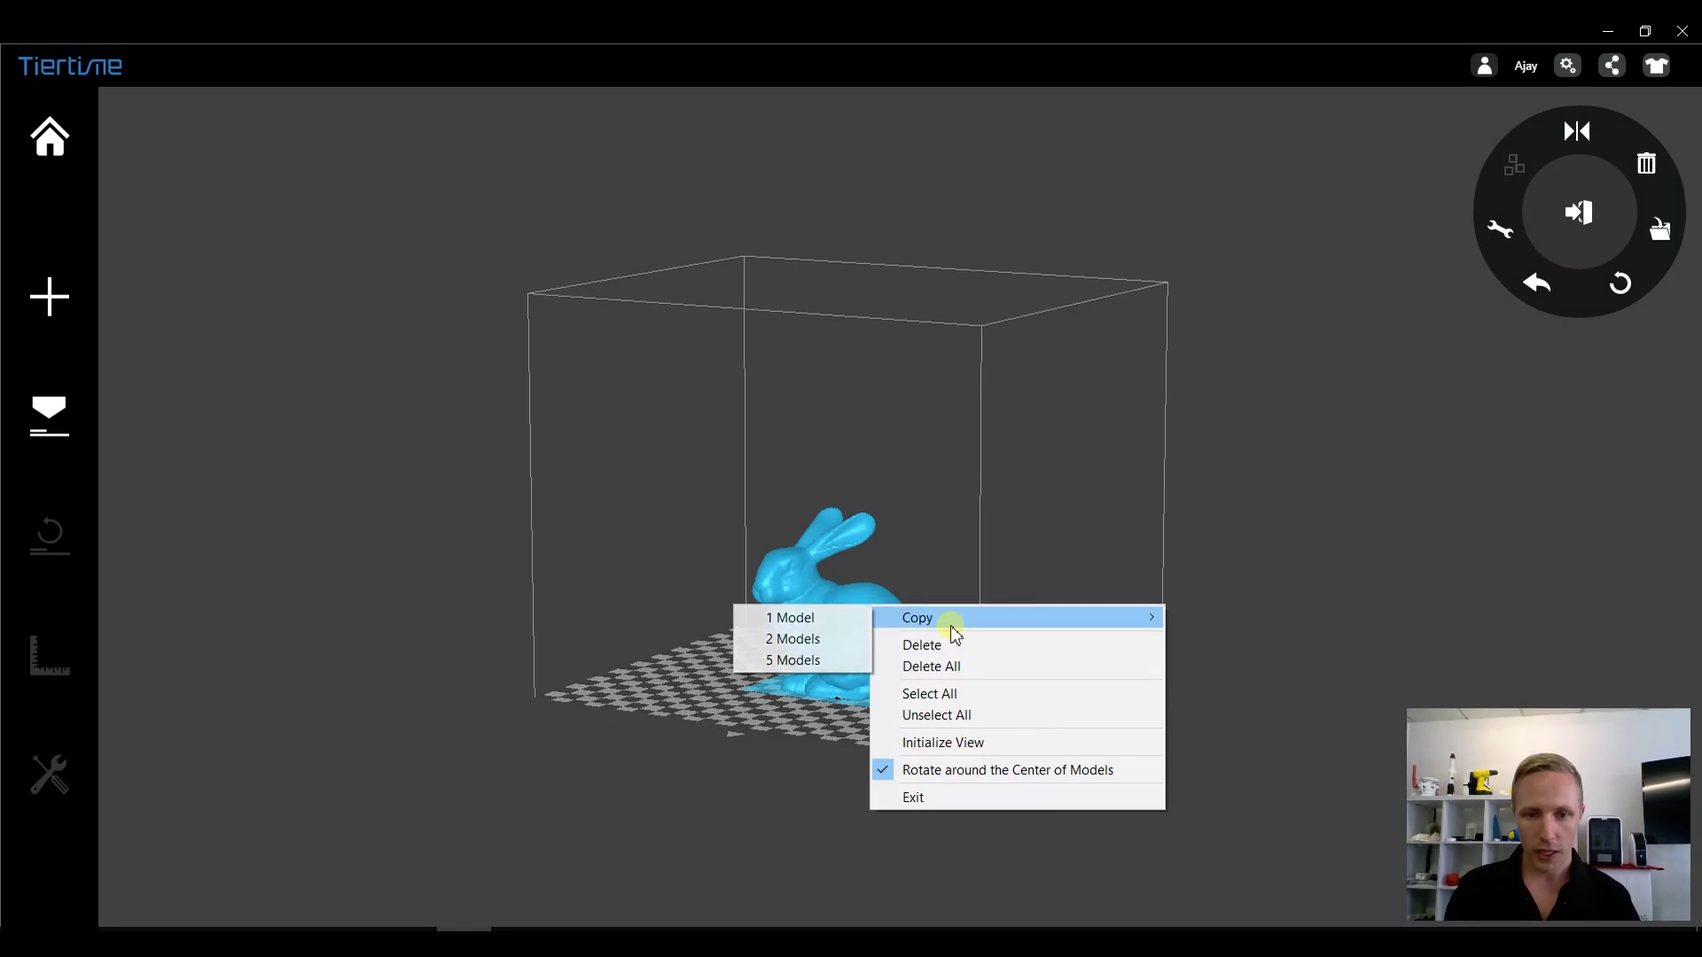
pyautogui.click(838, 640)
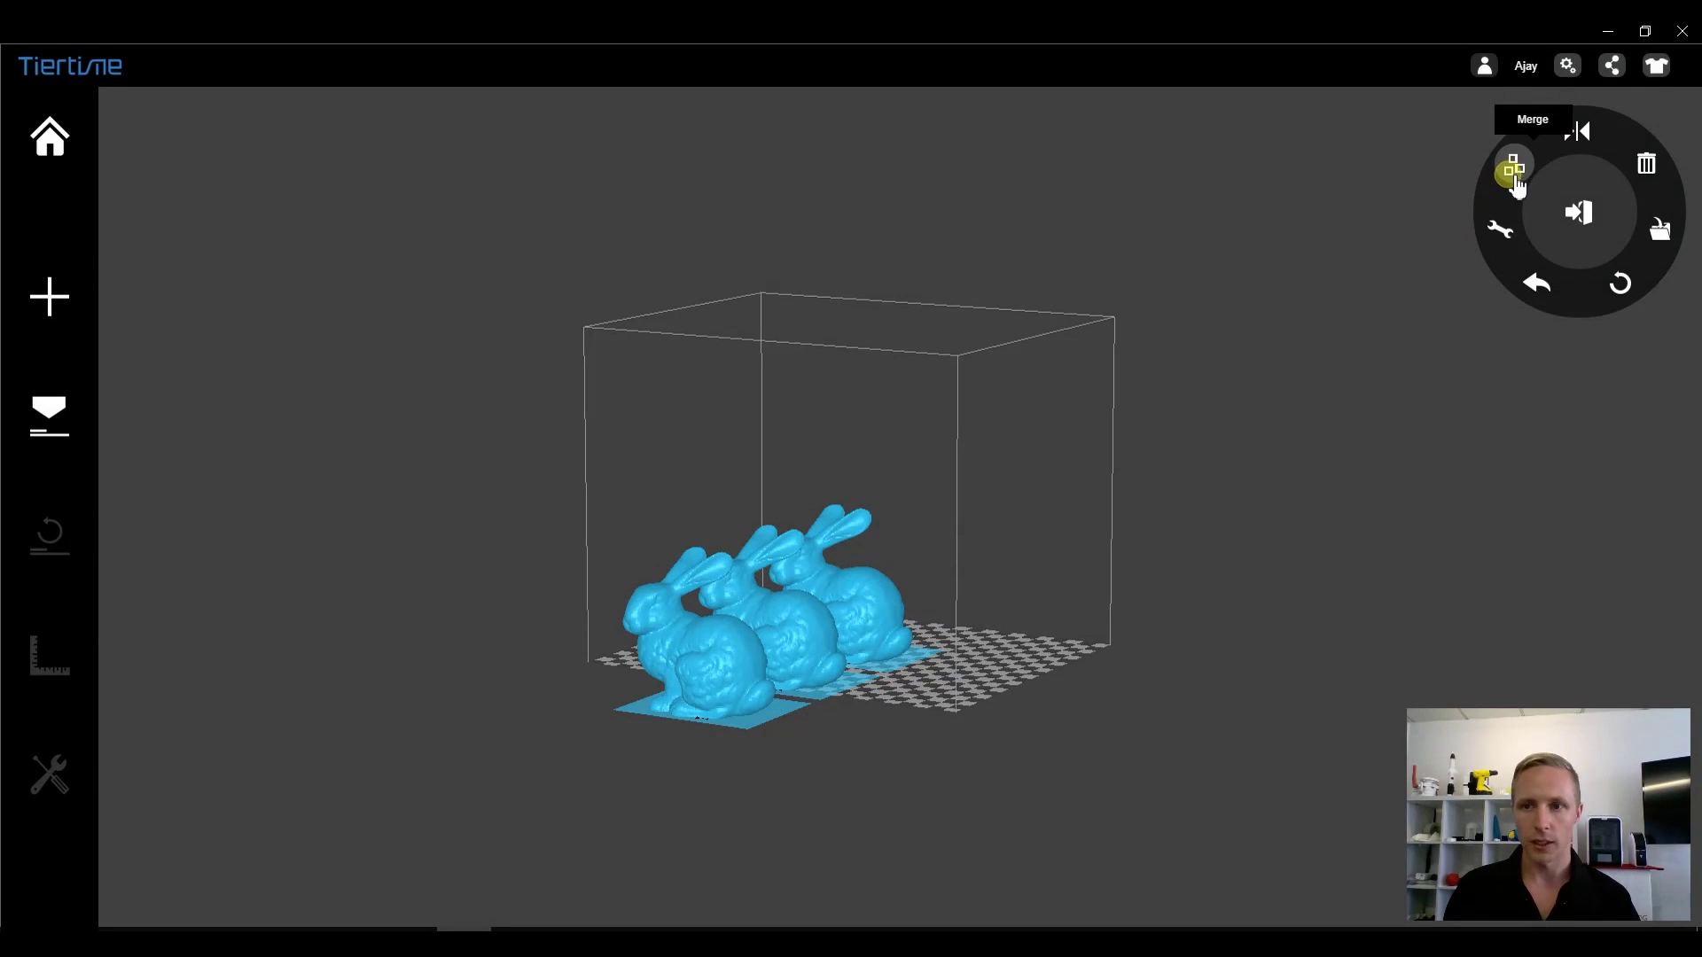
pyautogui.click(1513, 174)
pyautogui.click(828, 690)
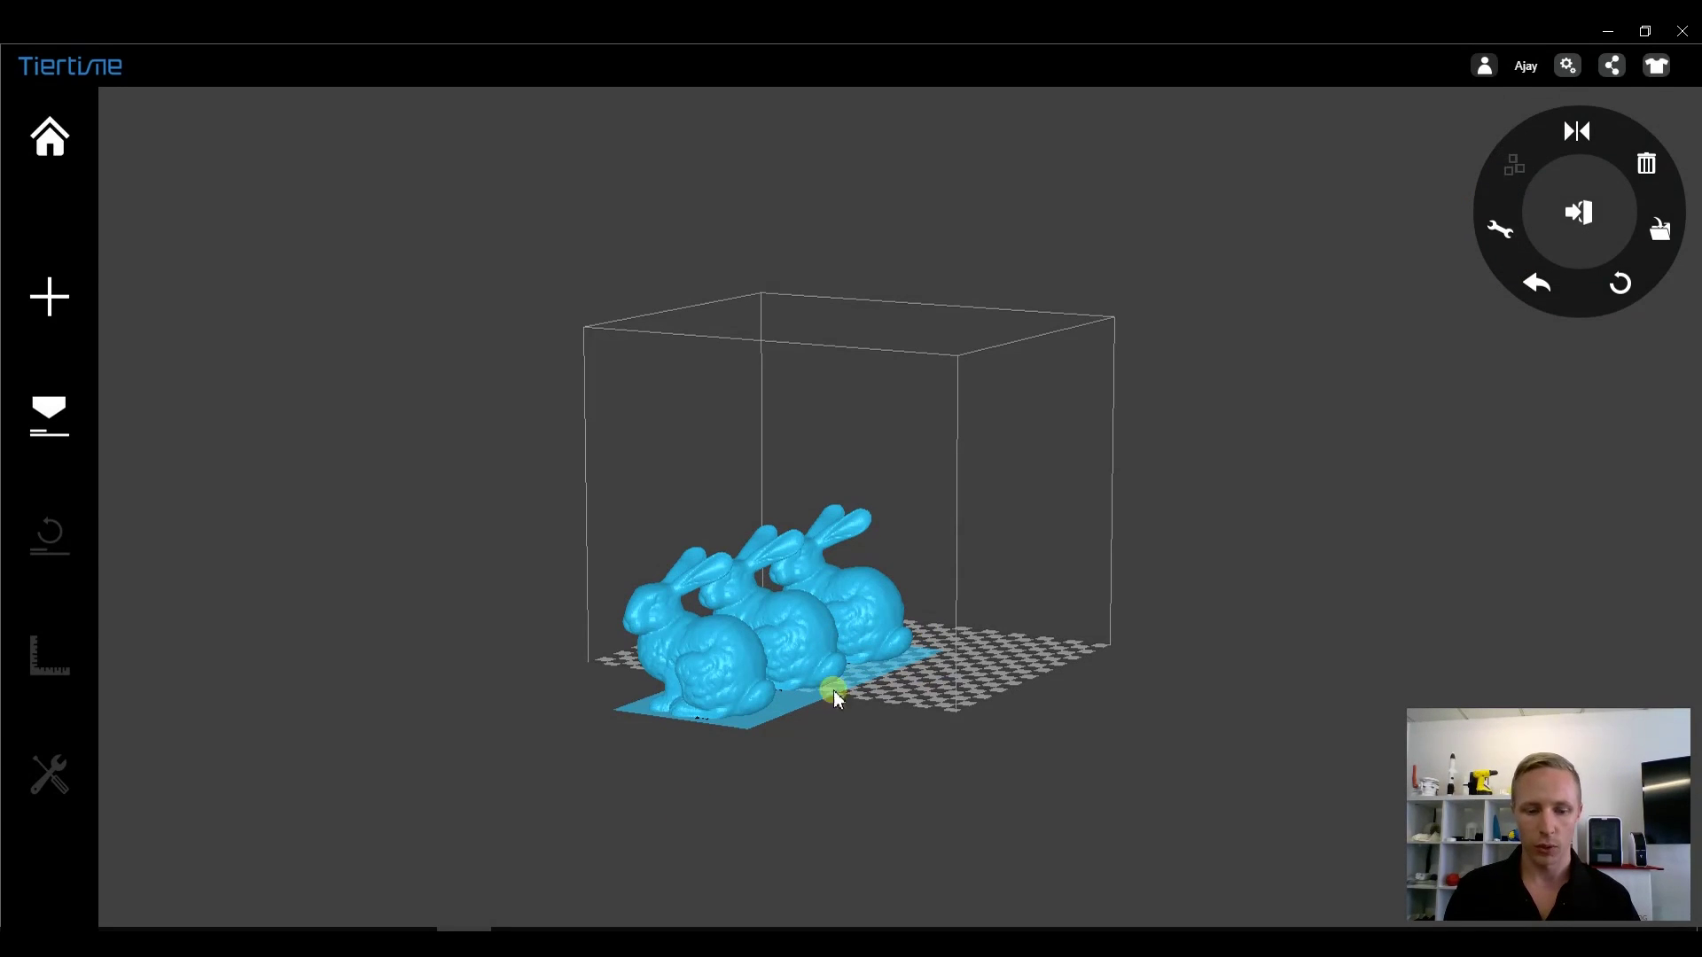
pyautogui.doubleClick(846, 687)
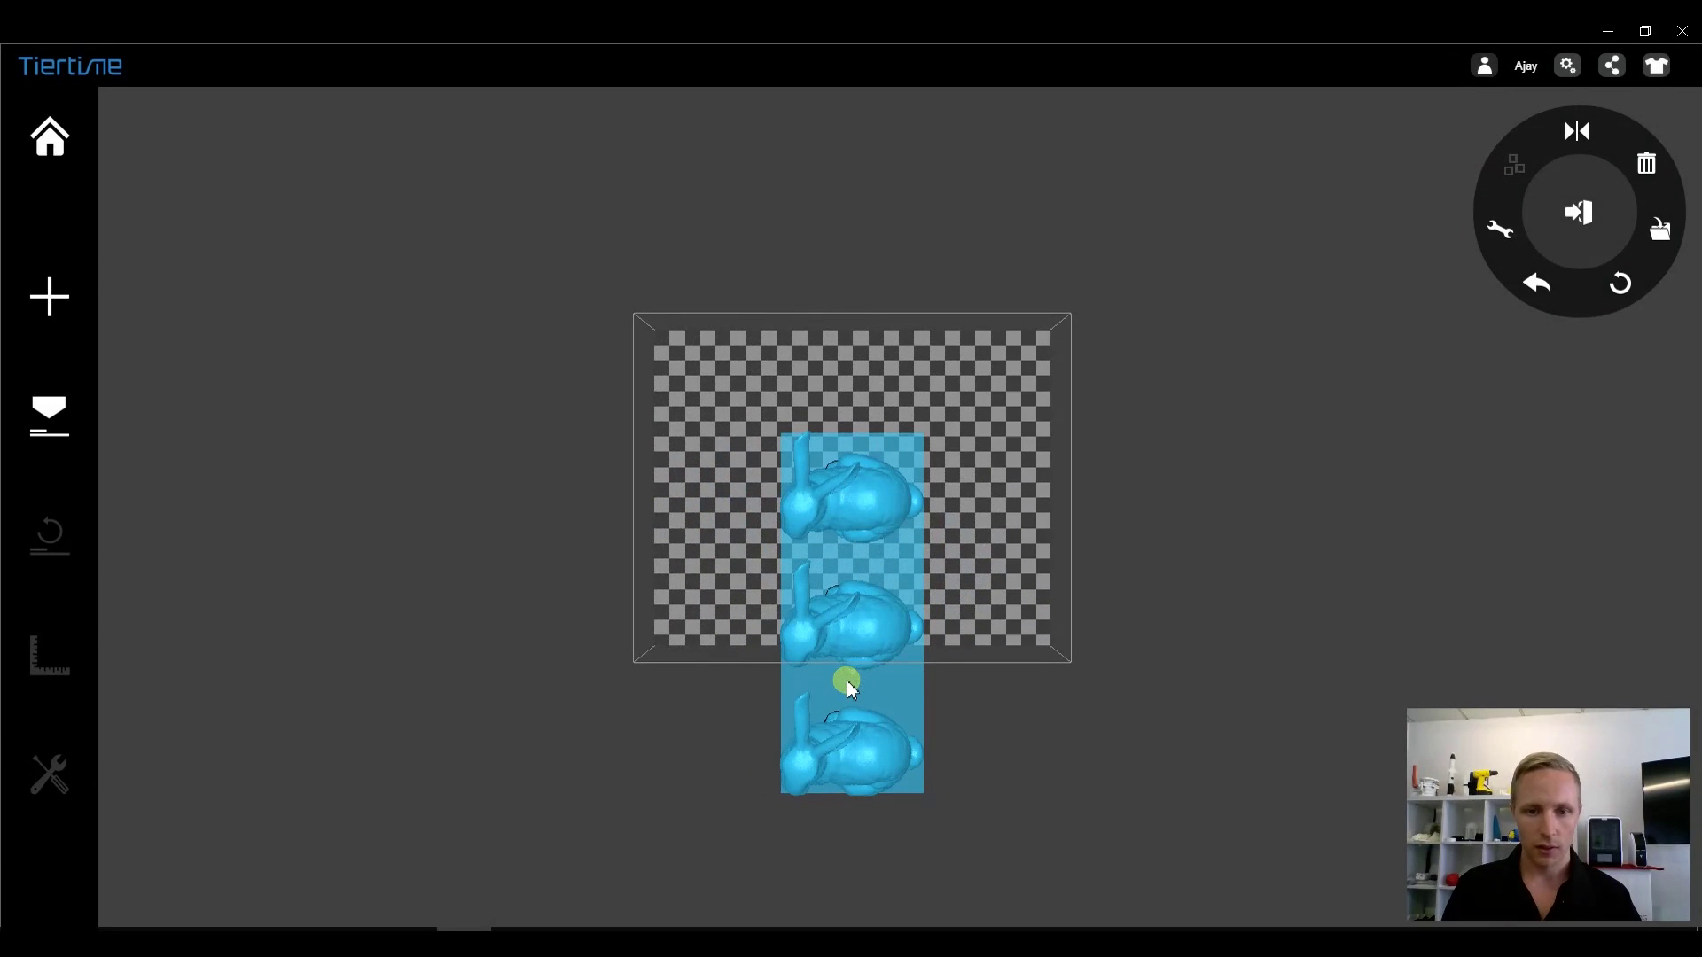
pyautogui.click(854, 661)
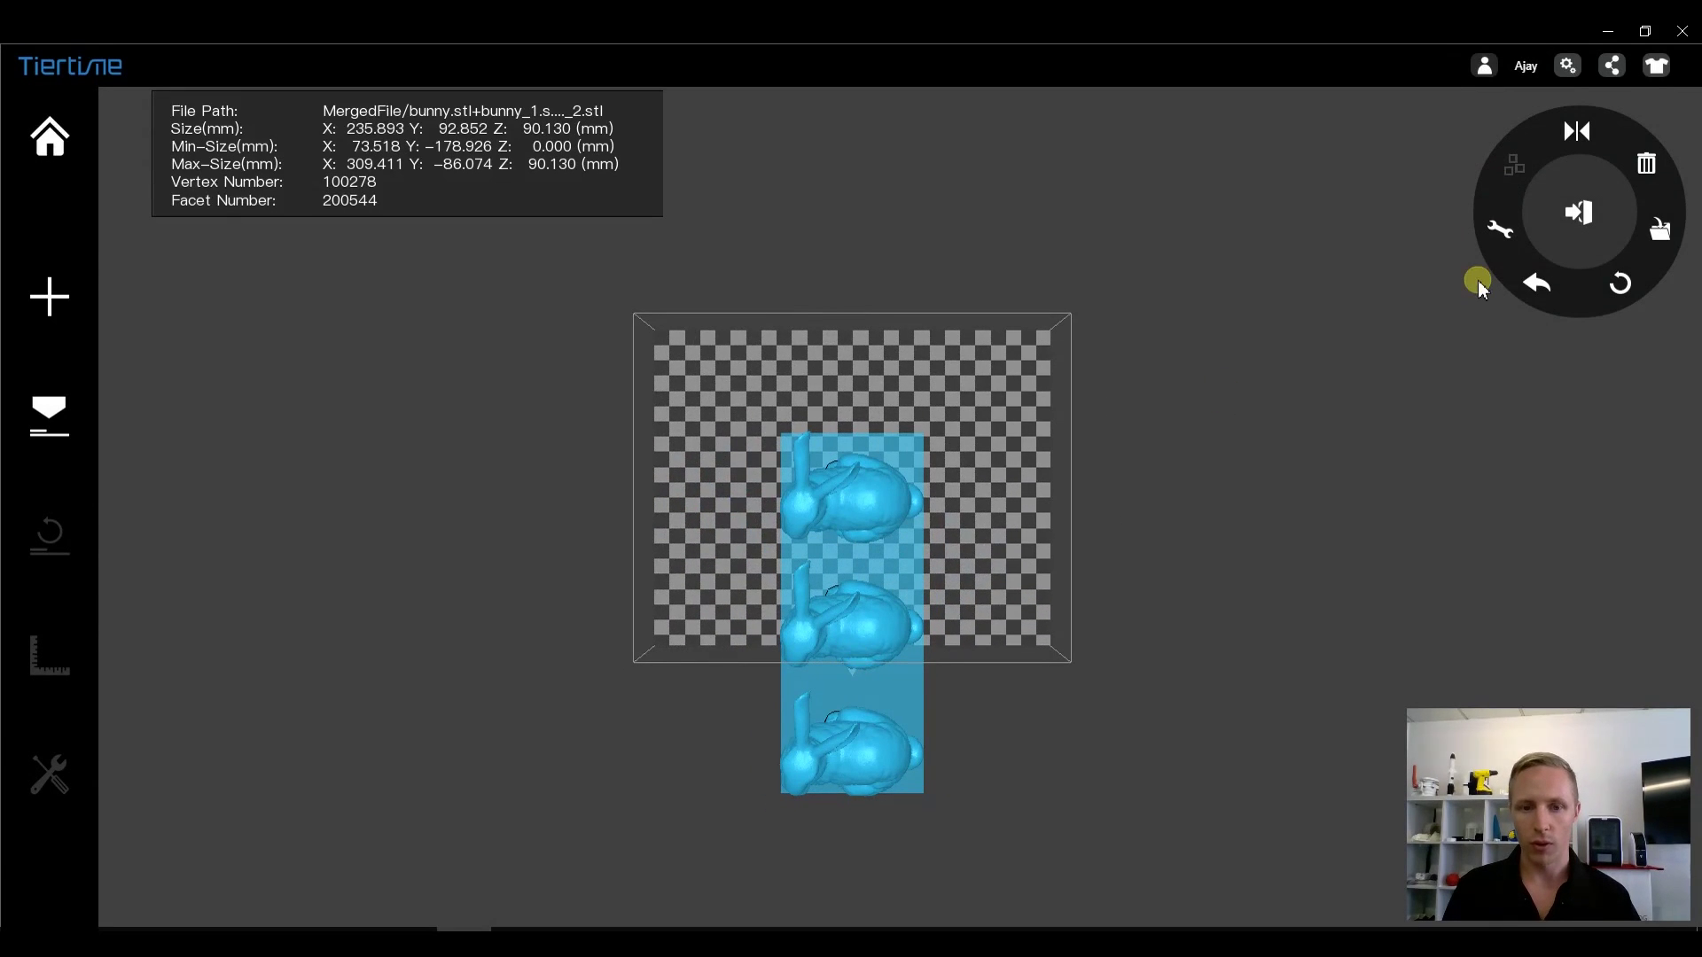
pyautogui.click(845, 663)
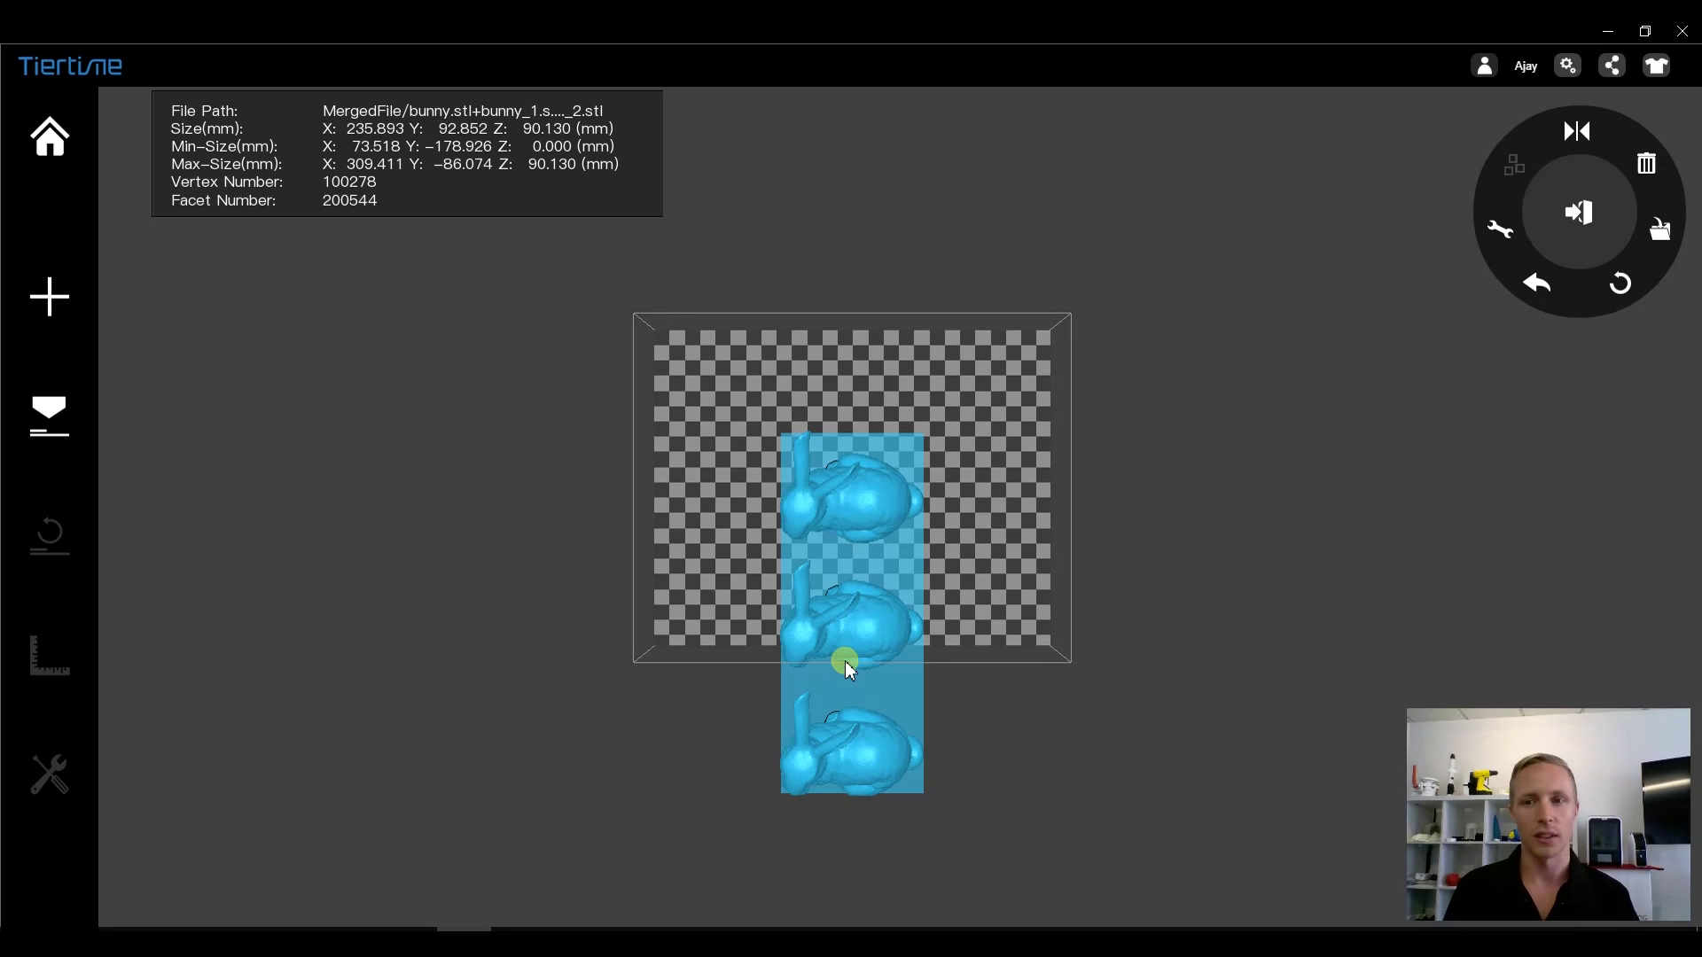
# - Undo the merge and mirror, leaving three separate upright bunnies
pyautogui.click(1540, 283)
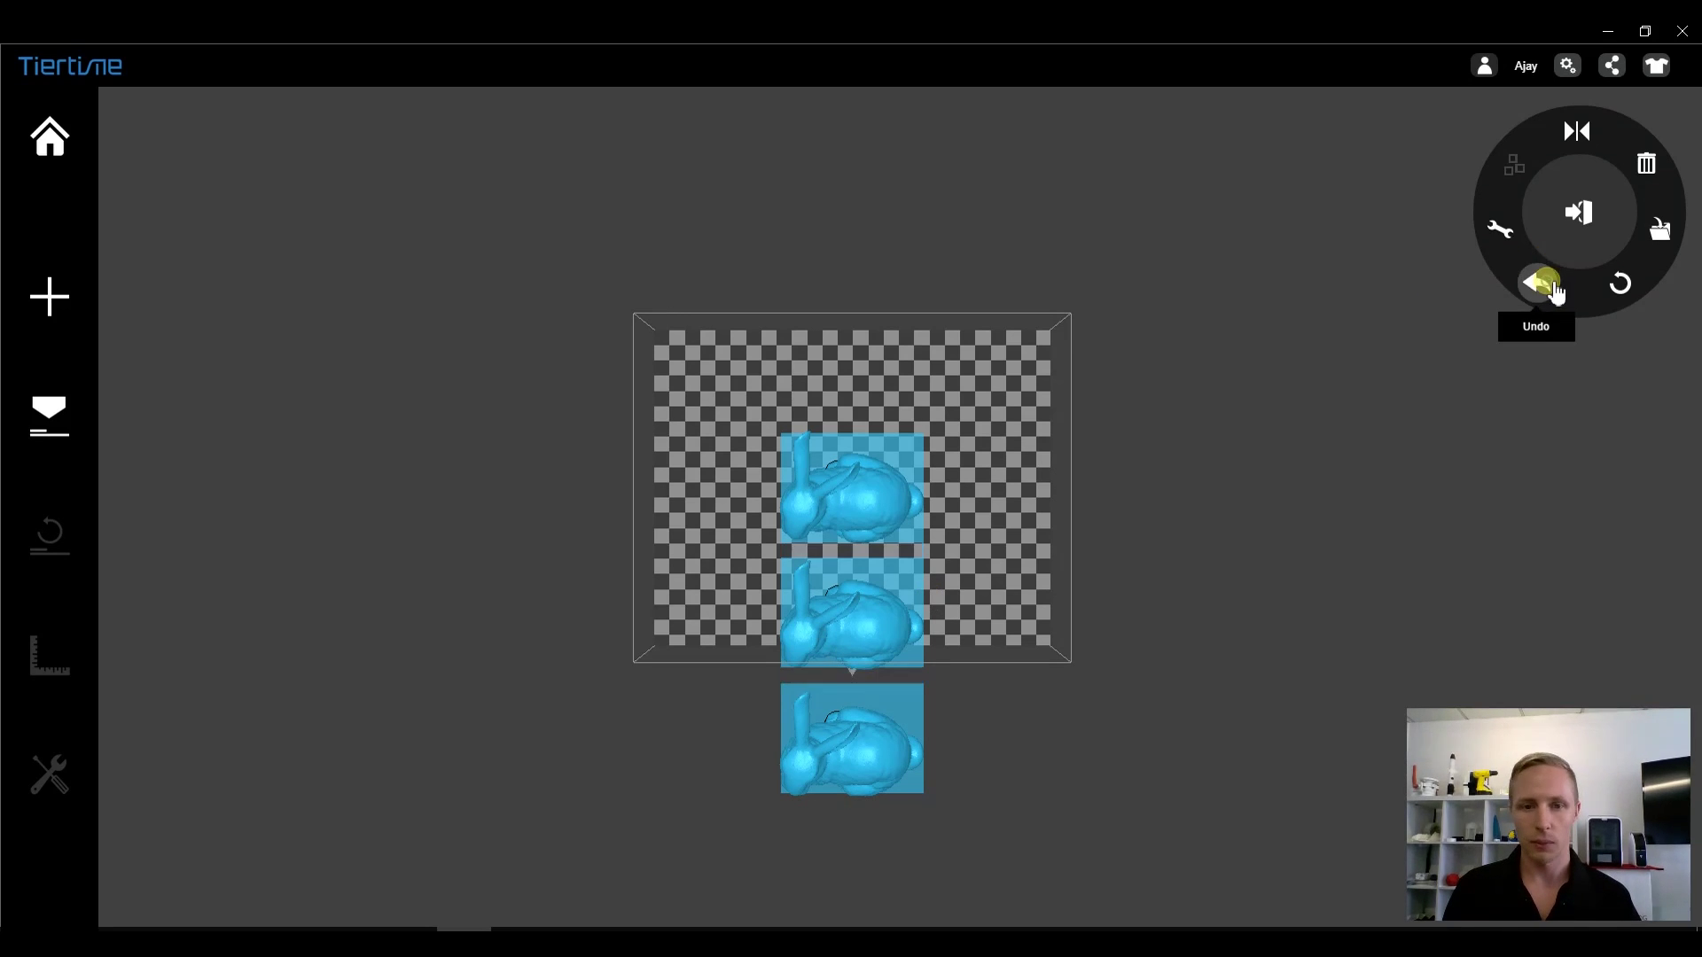
pyautogui.click(1542, 284)
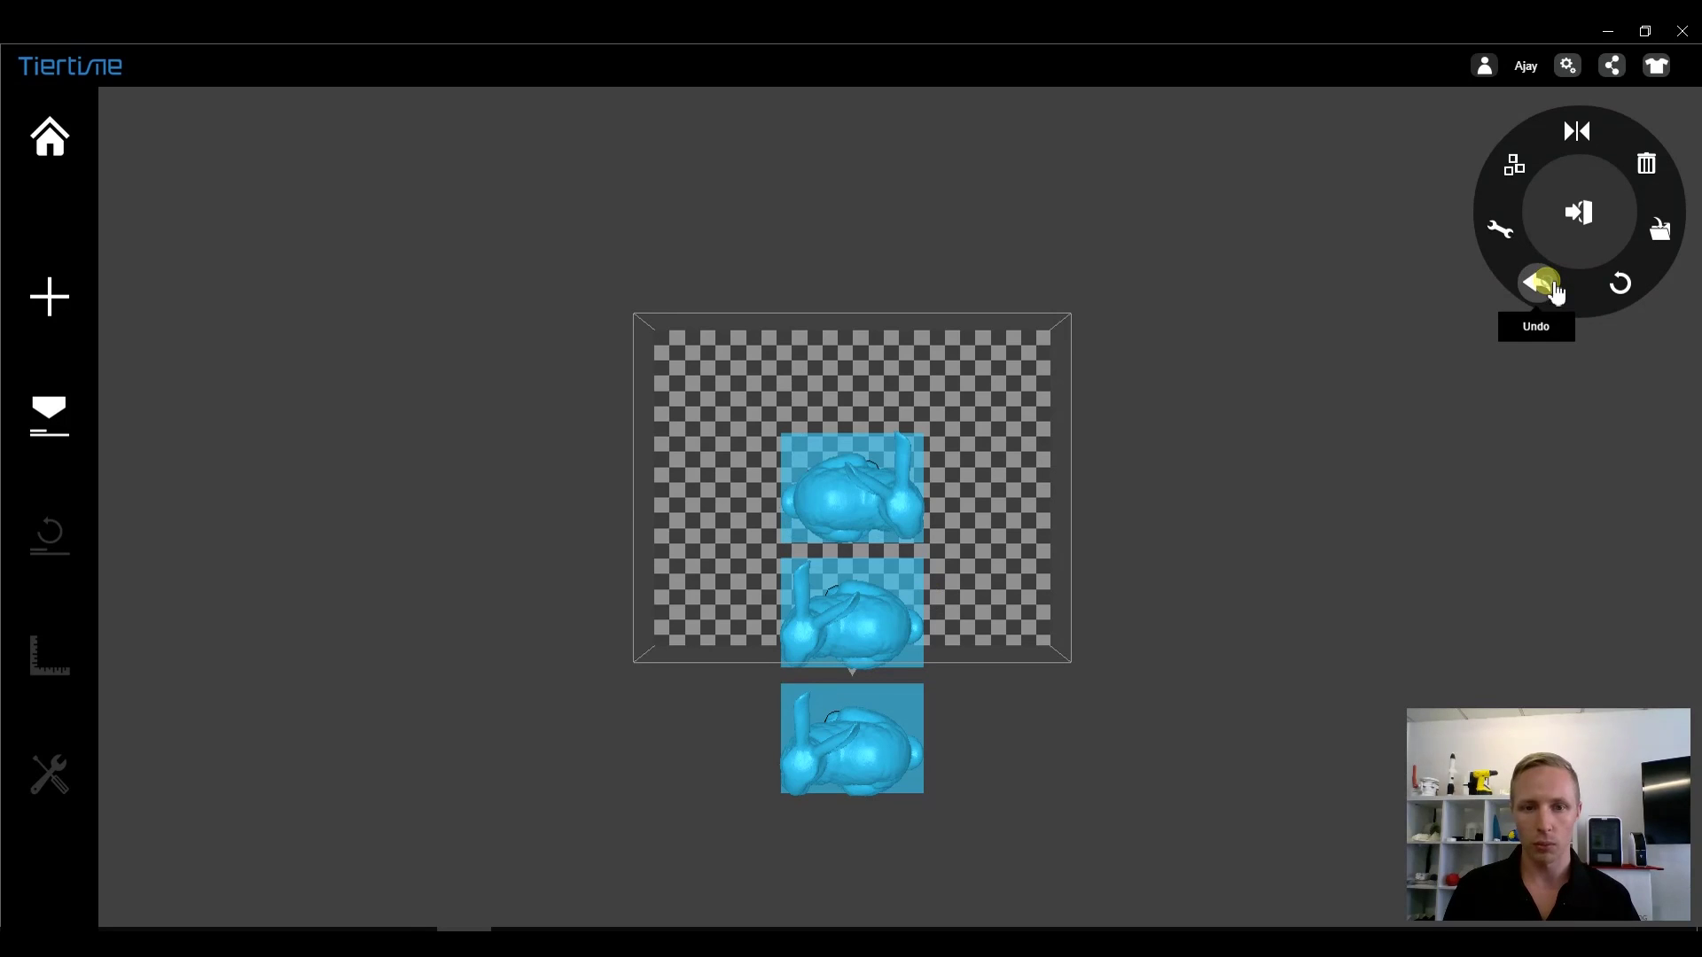
pyautogui.click(1542, 284)
pyautogui.moveTo(944, 549); pyautogui.dragTo(961, 380)
# - Delete the two bunny copies and Auto Place the remaining bunny at the plate centre
pyautogui.click(866, 718)
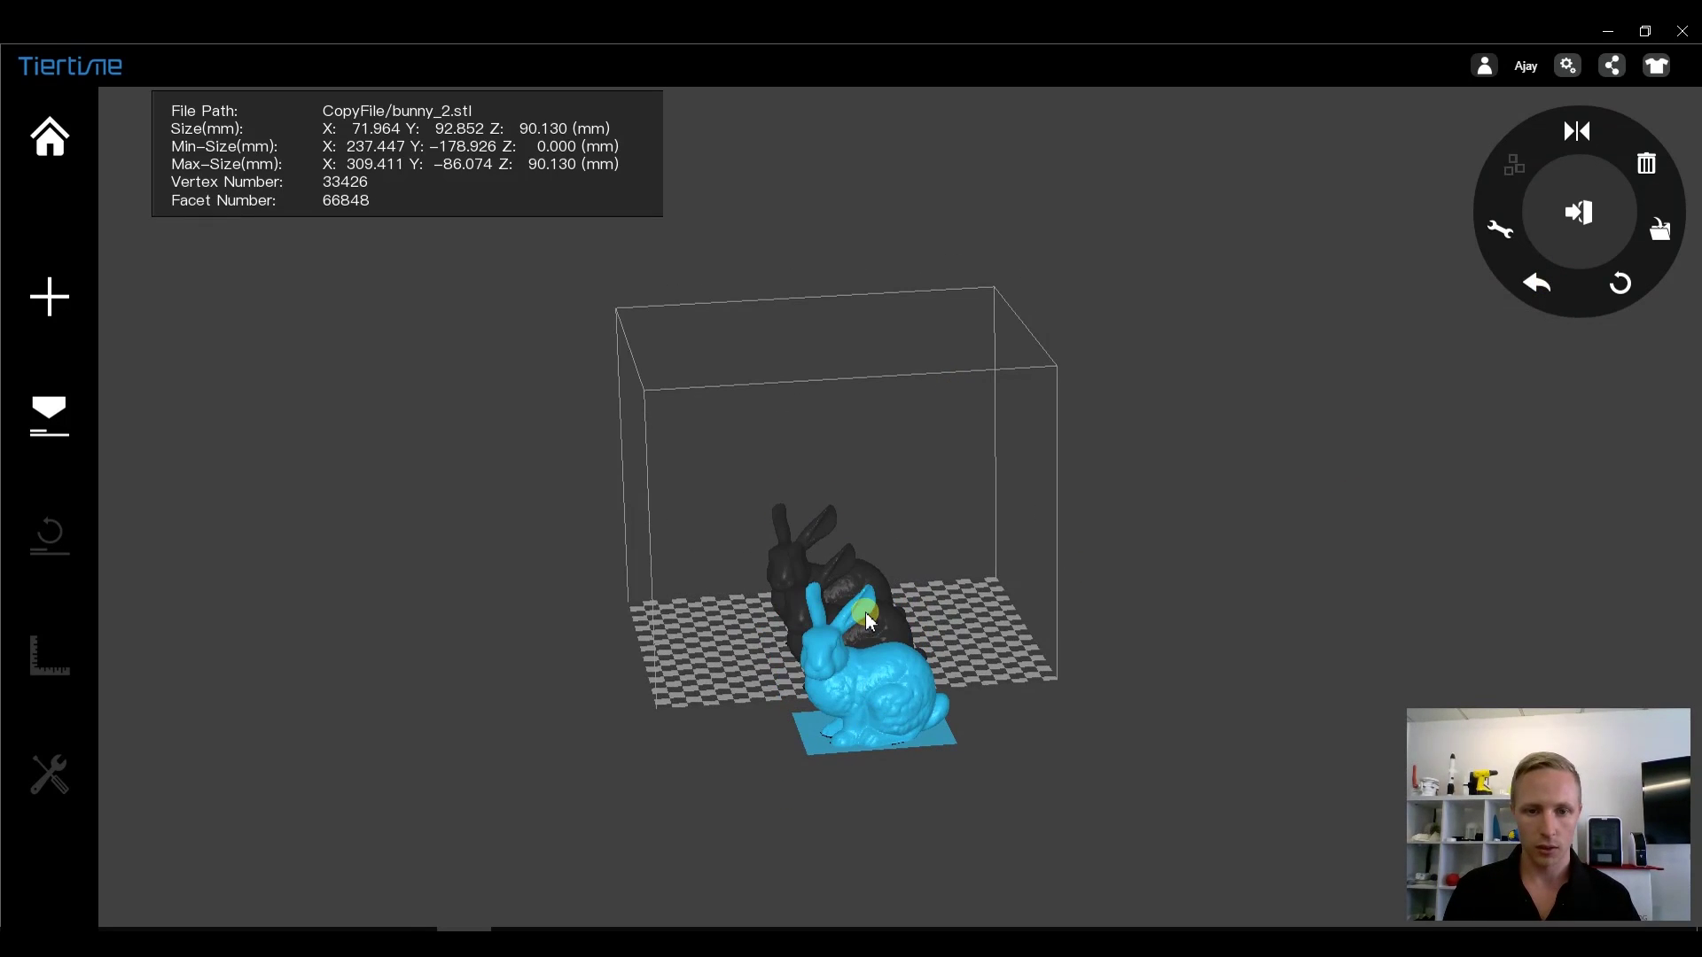
pyautogui.click(891, 631)
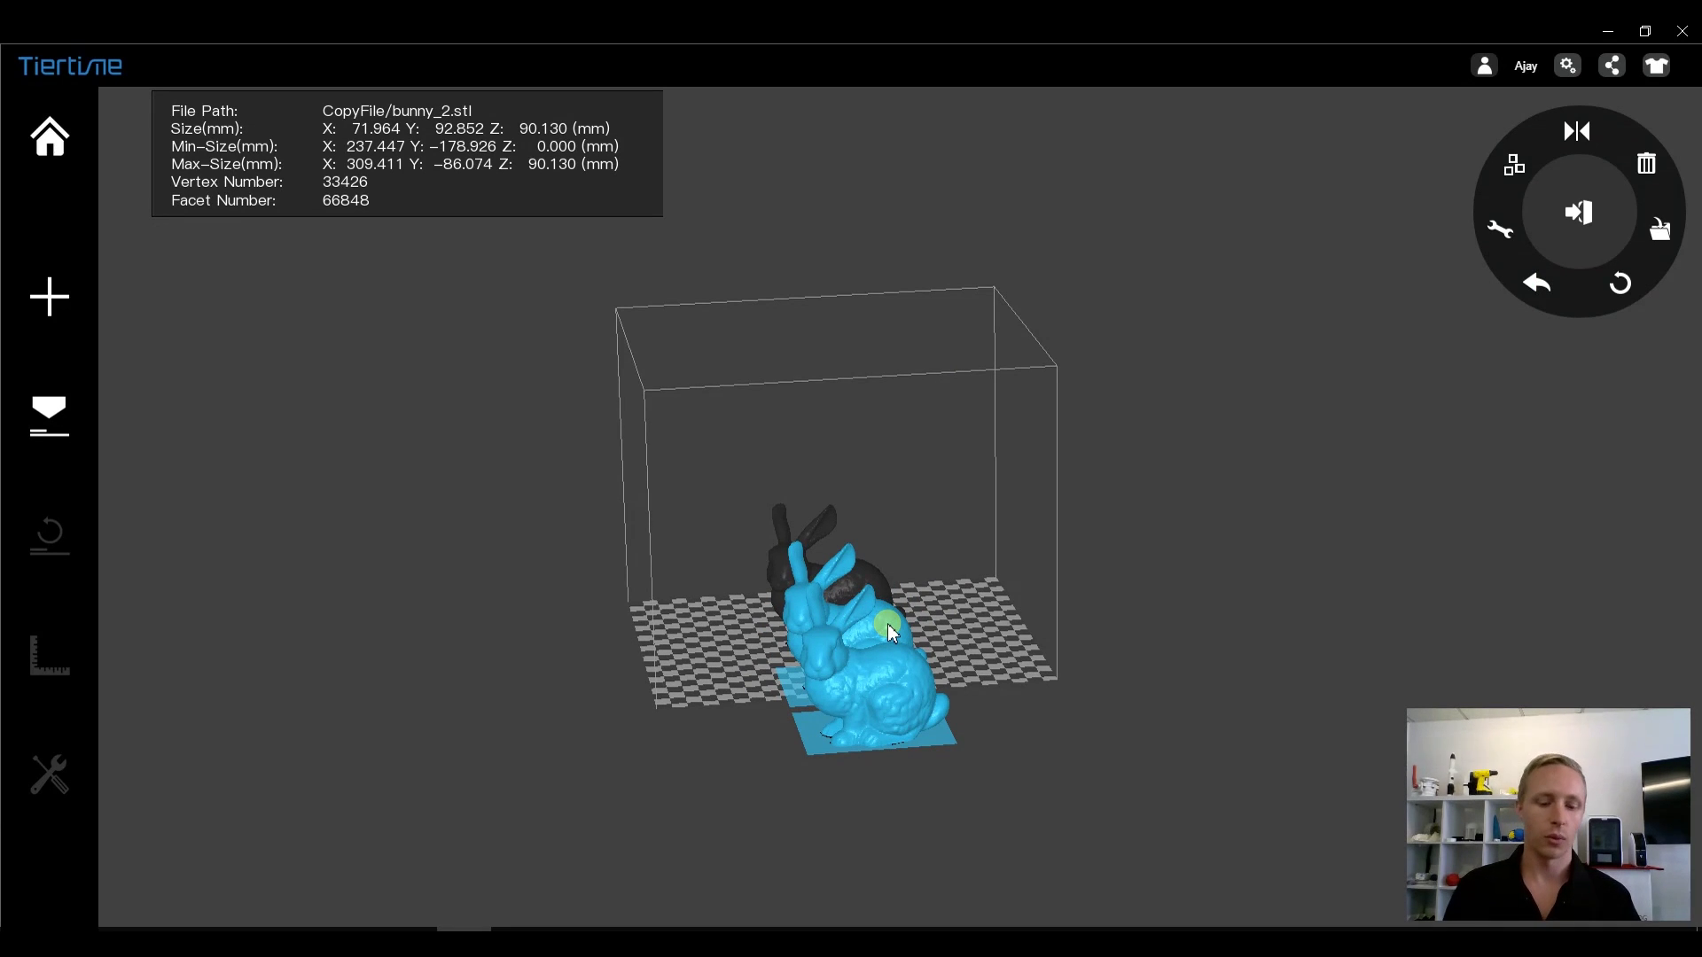
pyautogui.rightClick(891, 631)
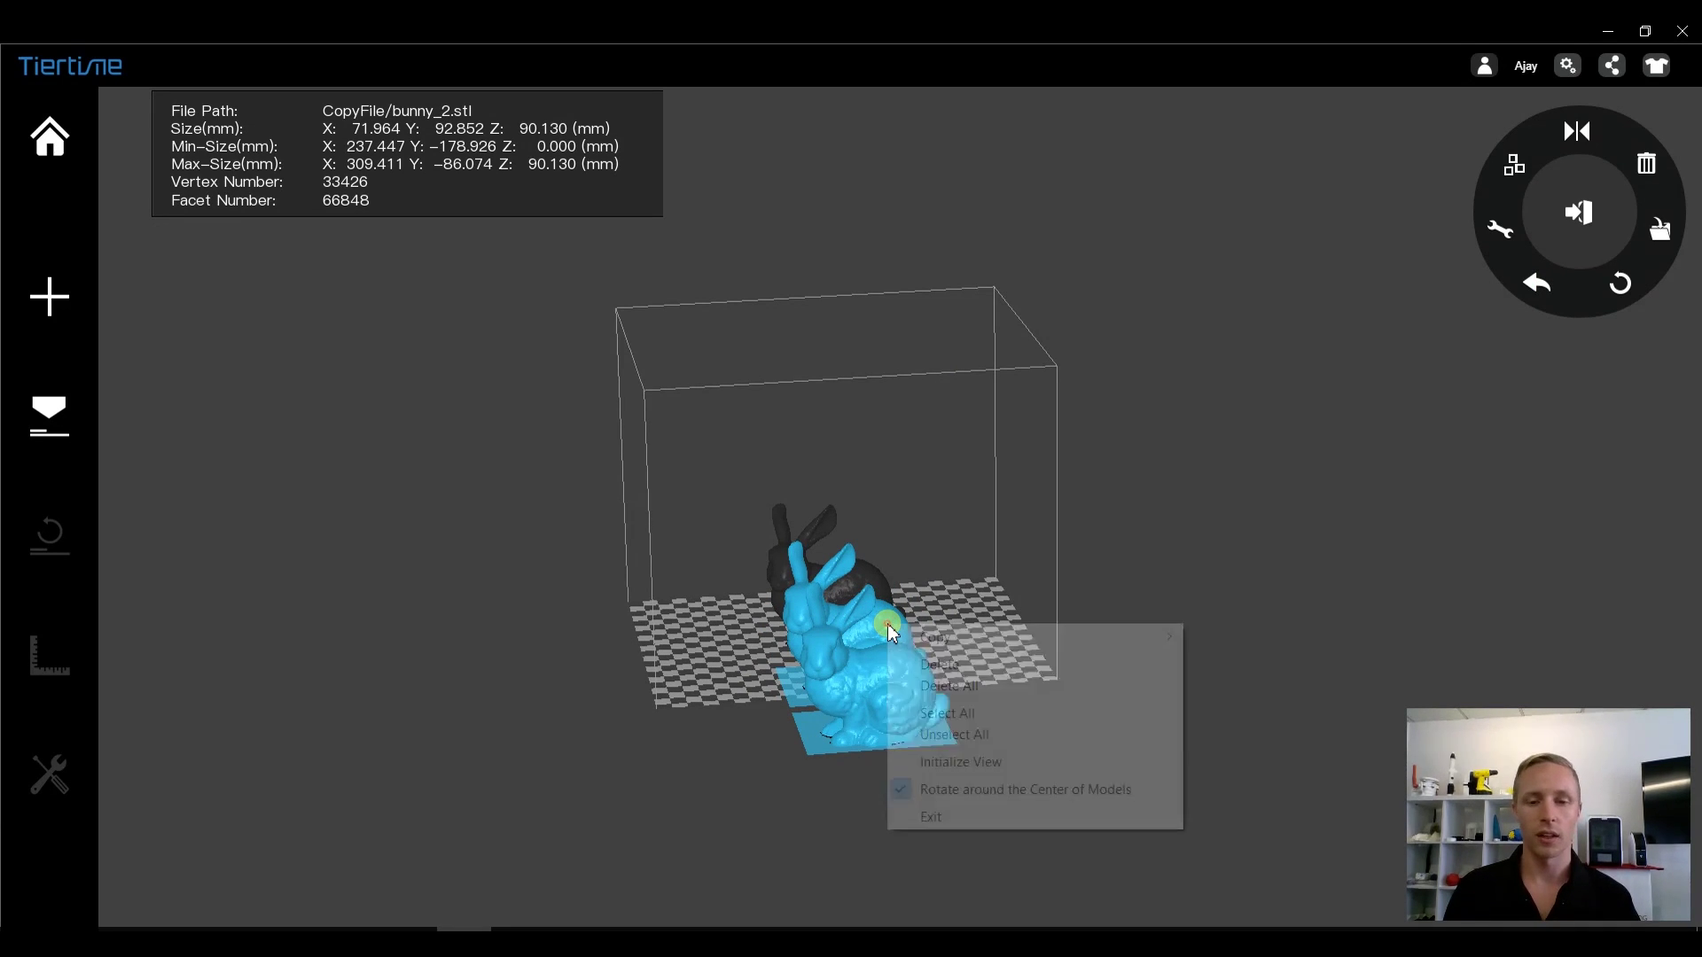
pyautogui.click(939, 665)
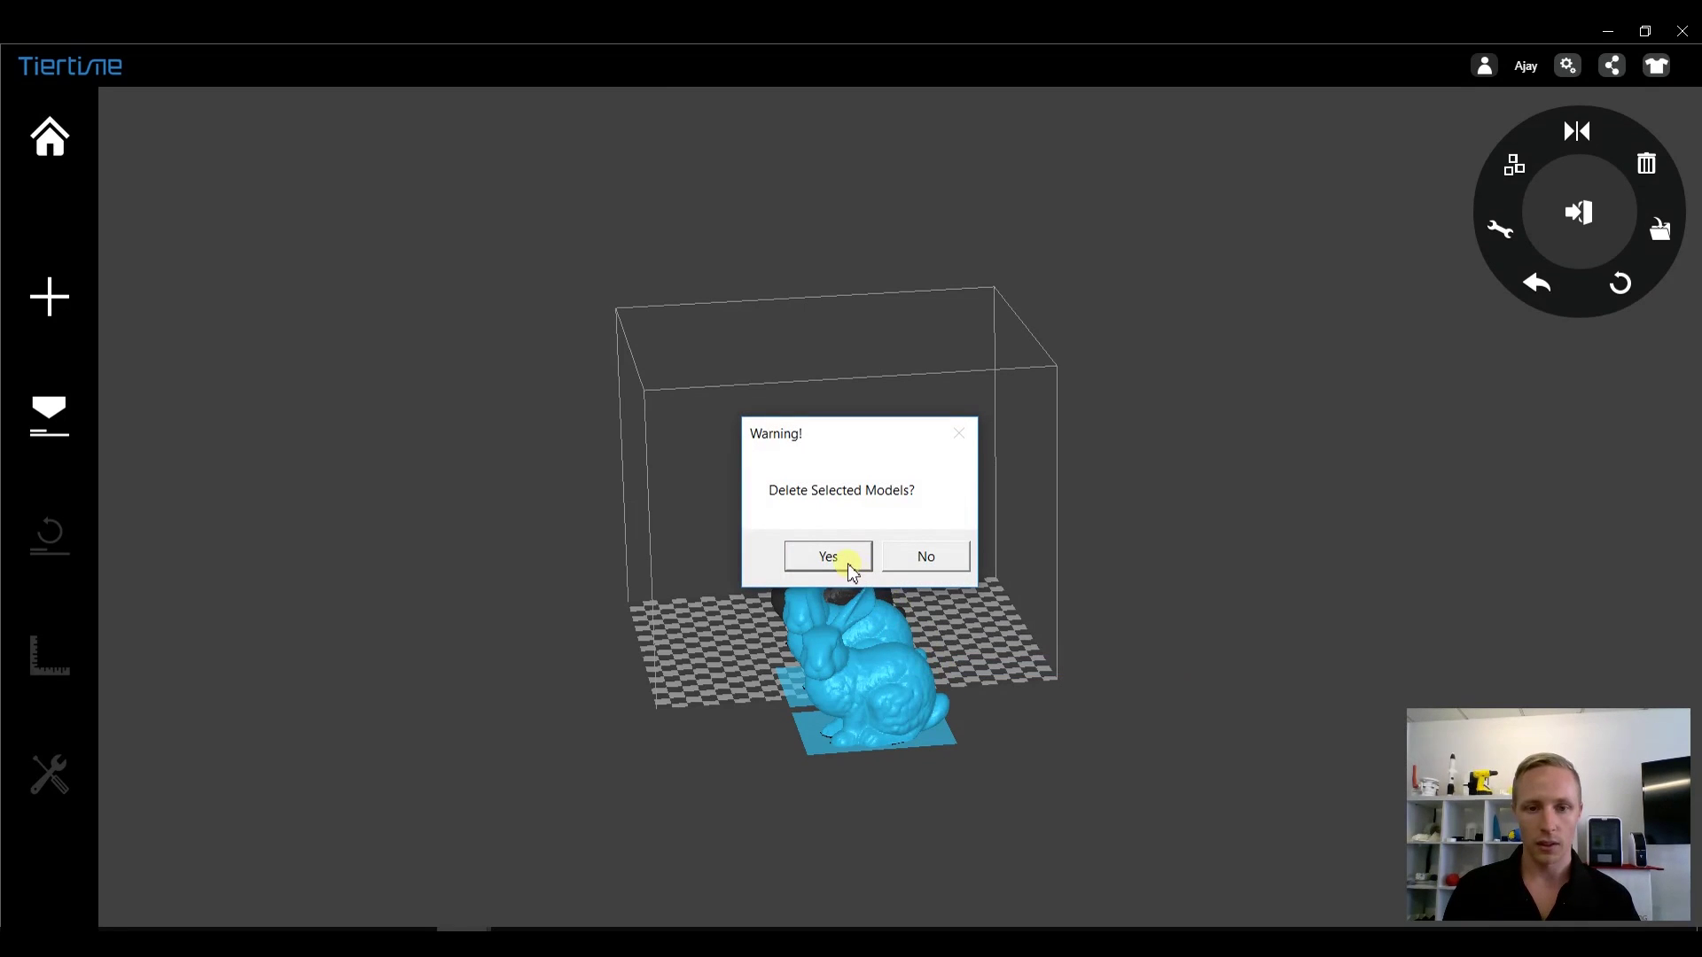
pyautogui.click(847, 567)
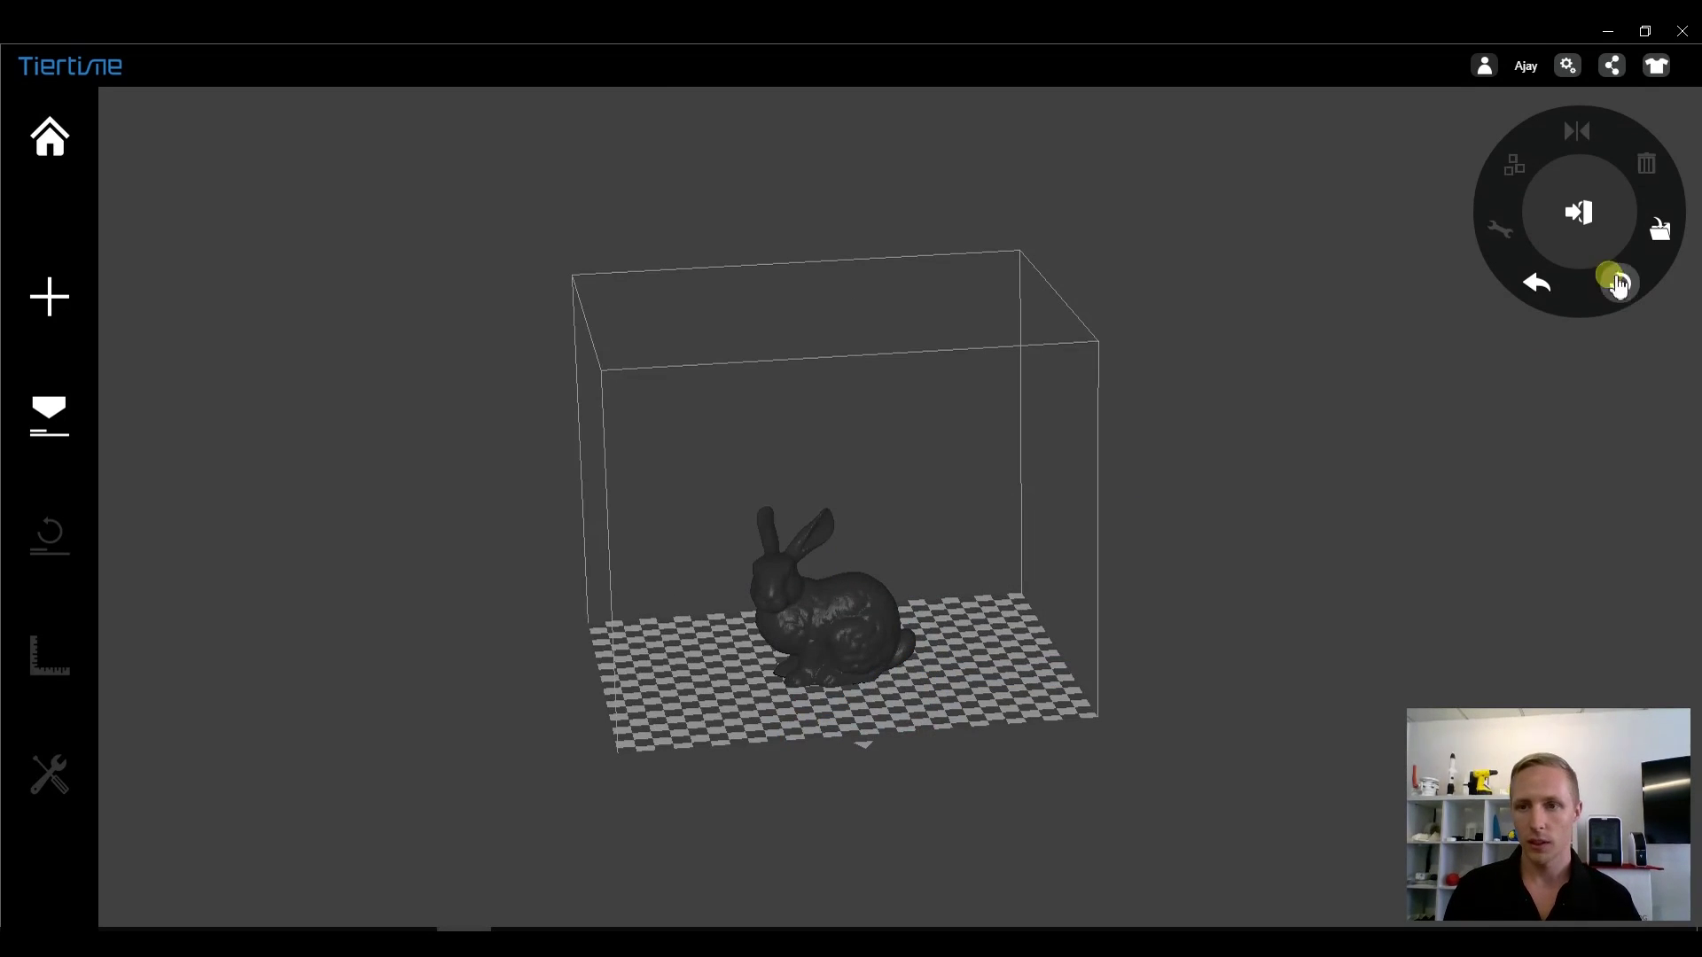
pyautogui.click(1579, 213)
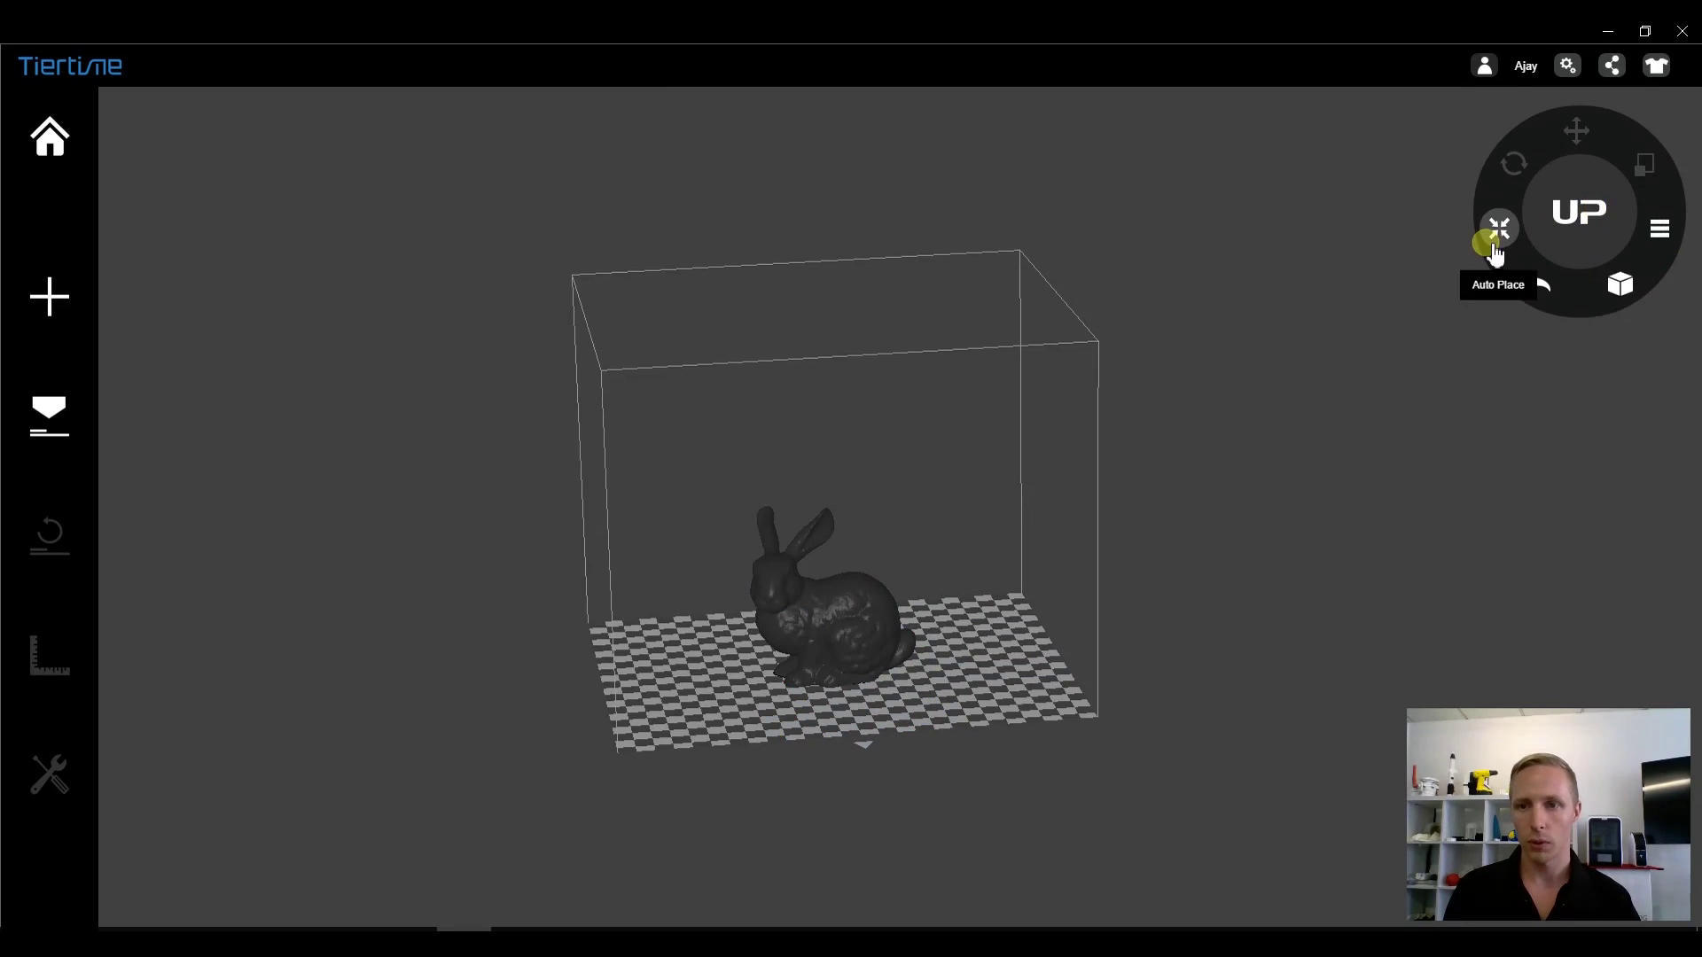
pyautogui.click(1494, 247)
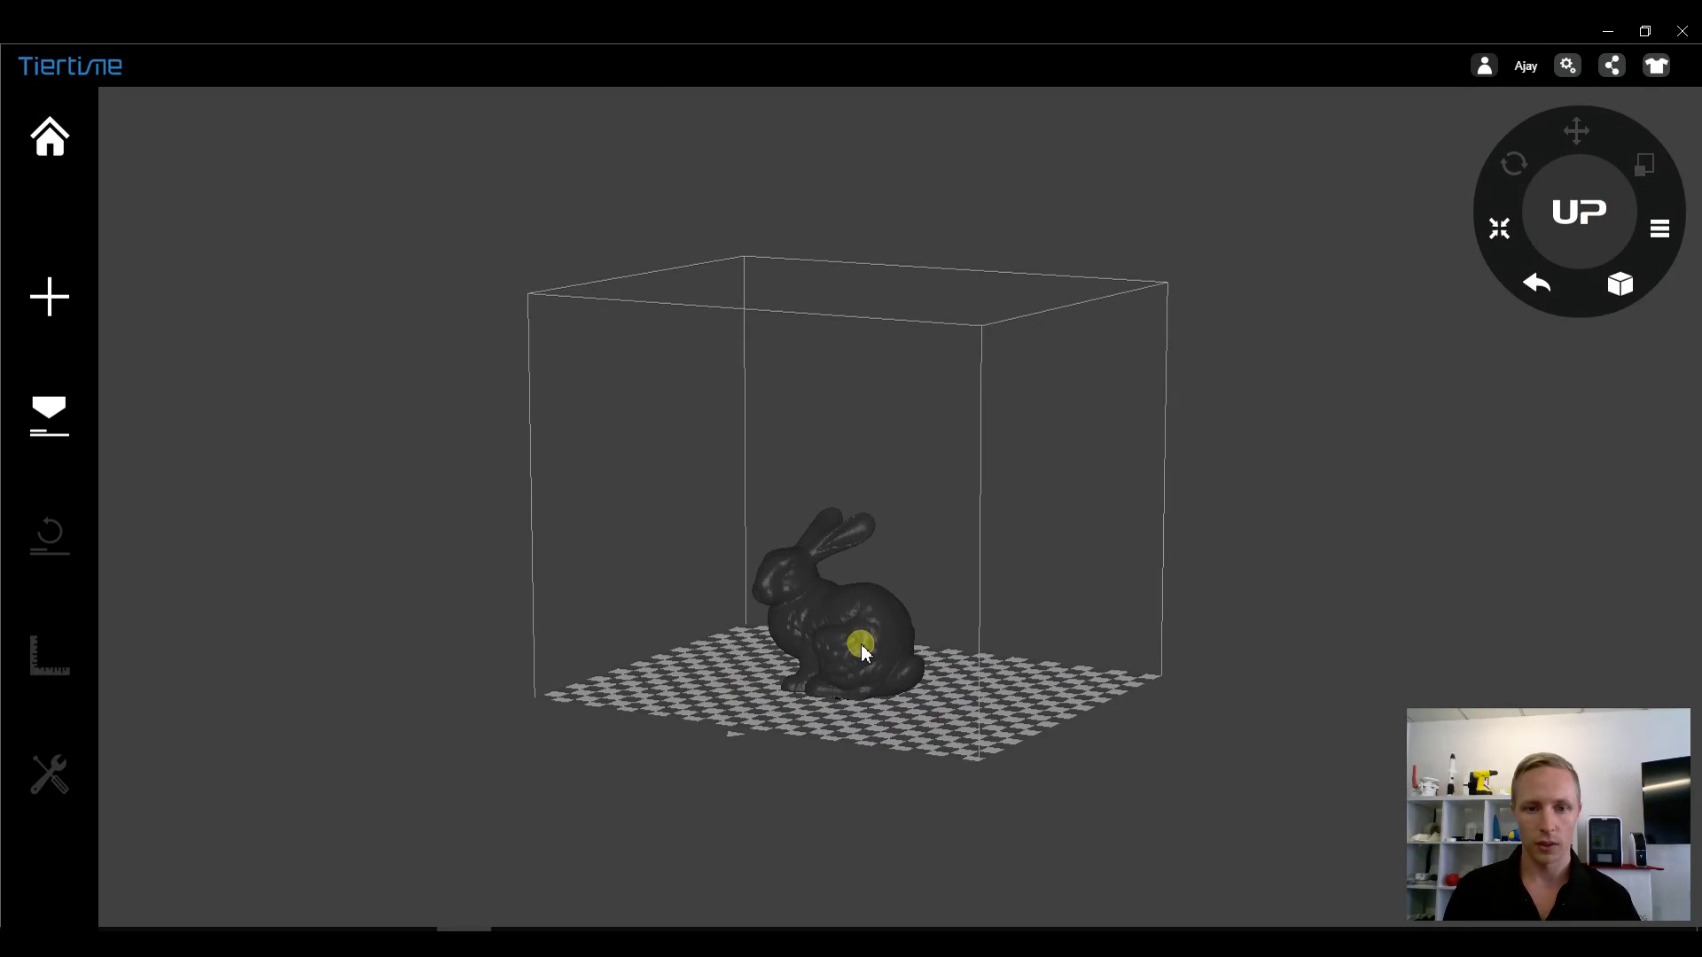
# - Select and deselect the bunny to check its file details
pyautogui.click(837, 617)
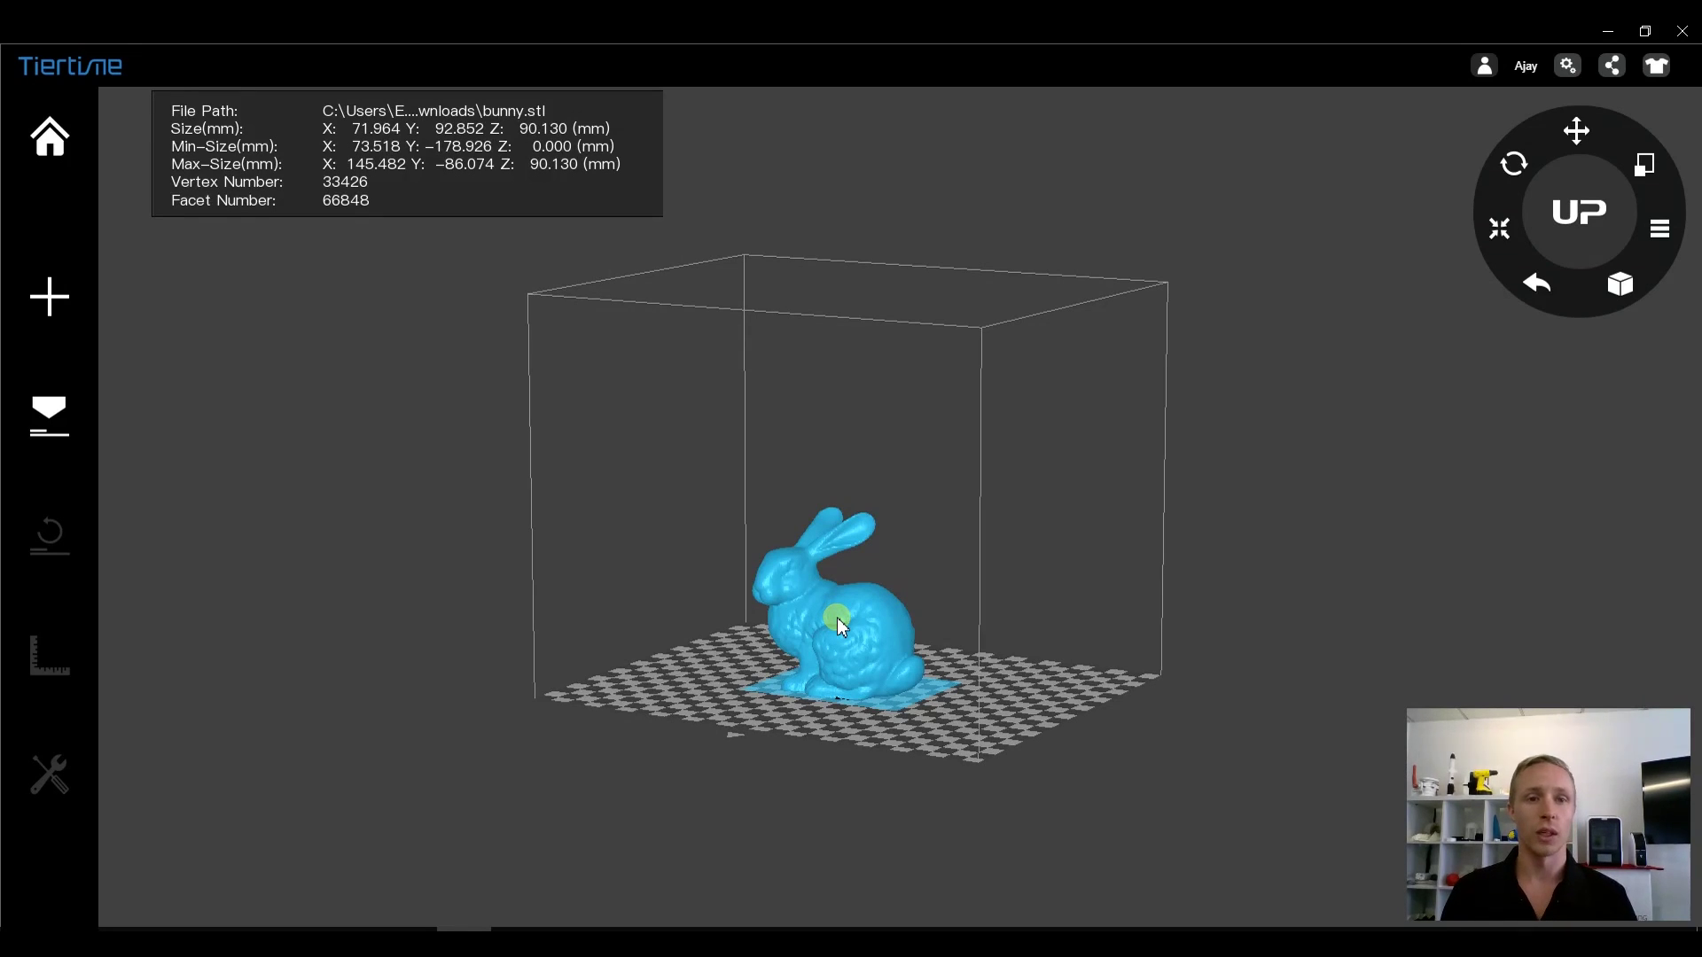
pyautogui.click(704, 507)
pyautogui.click(816, 605)
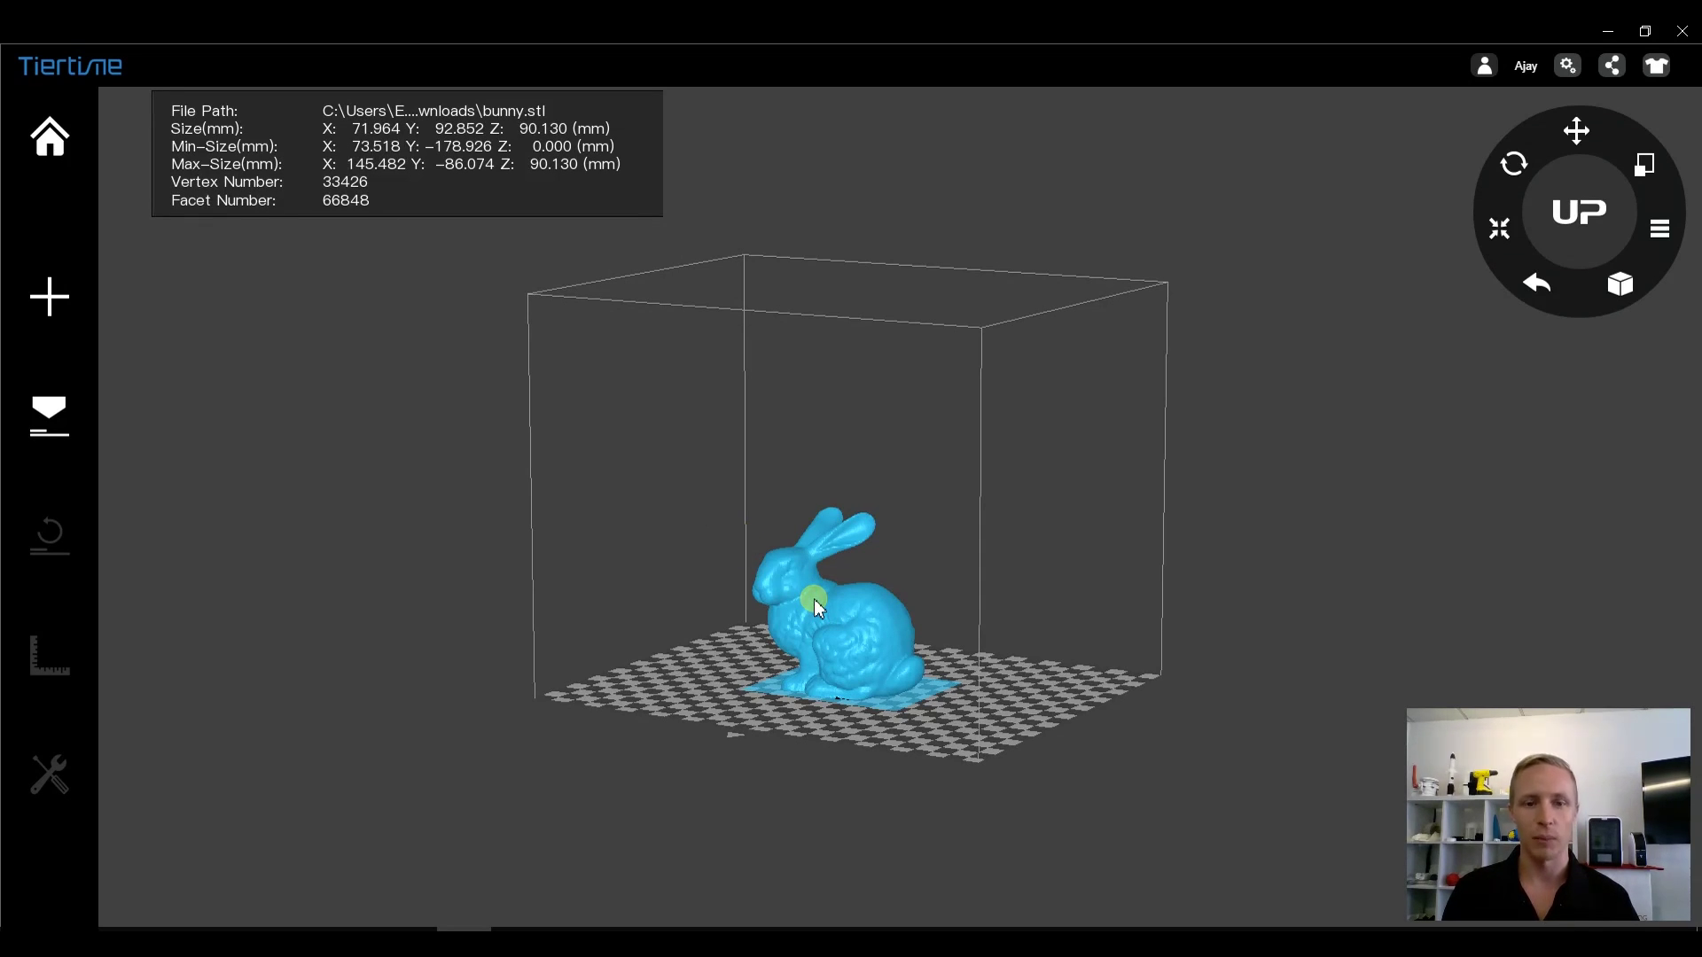
pyautogui.click(1279, 395)
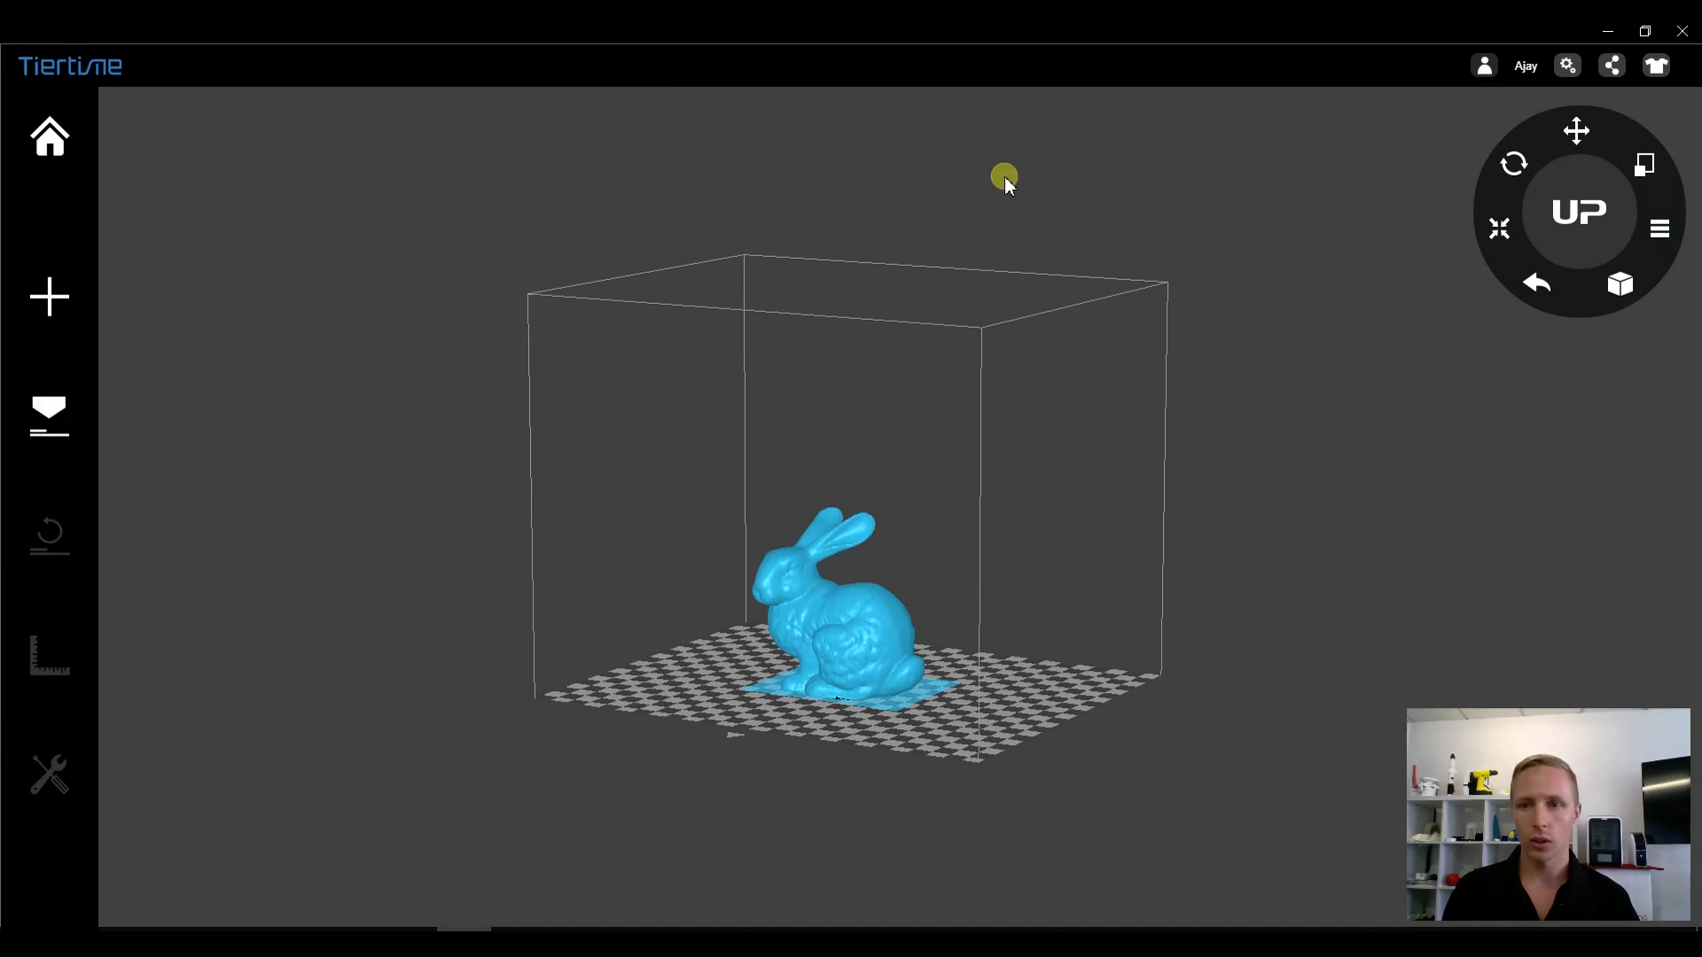
# - Choose UP-BOX+ as the active printer in the program settings
pyautogui.click(1571, 67)
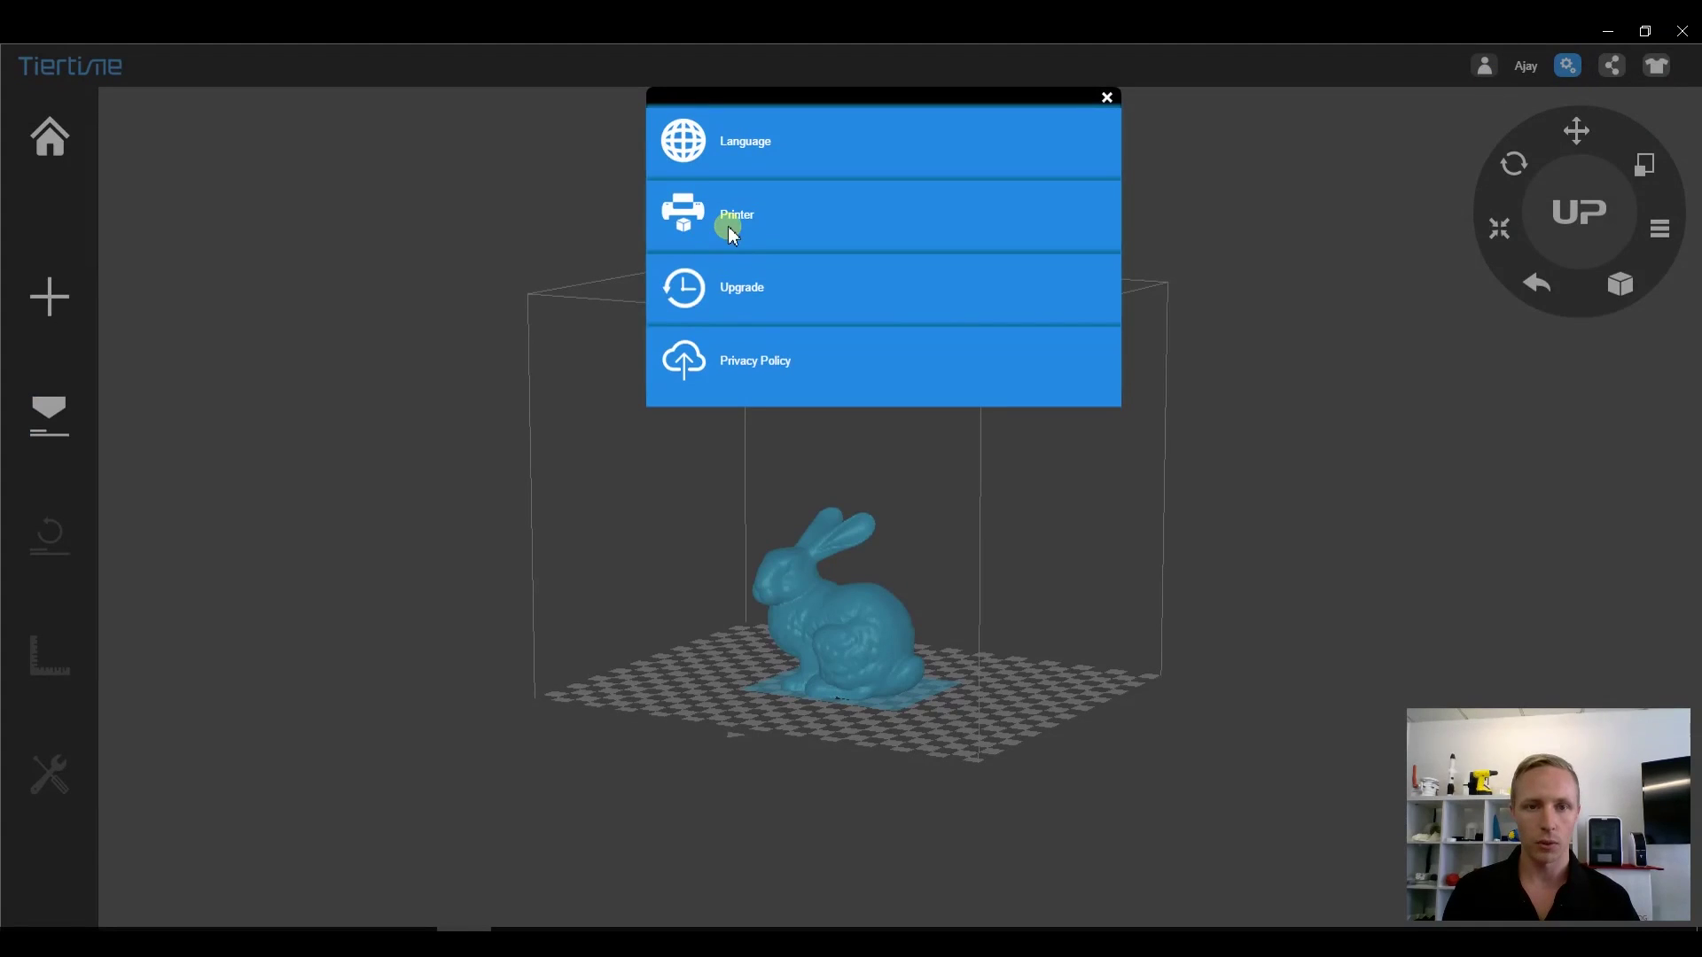
pyautogui.click(725, 219)
pyautogui.click(900, 335)
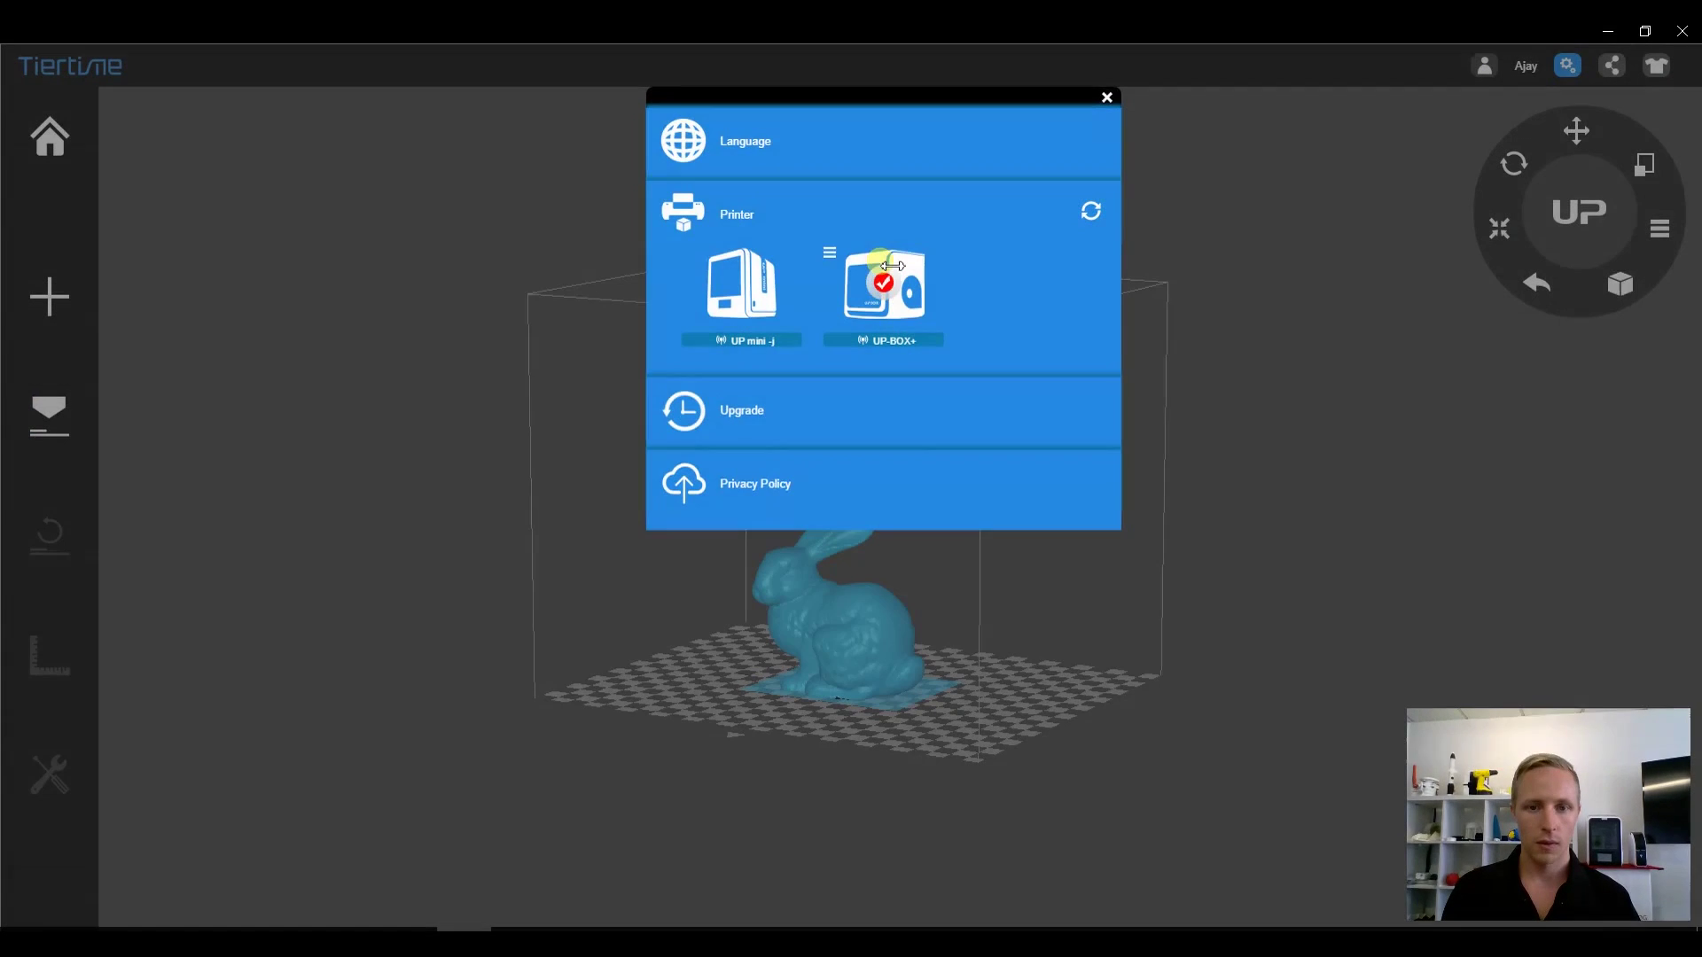
pyautogui.click(1107, 99)
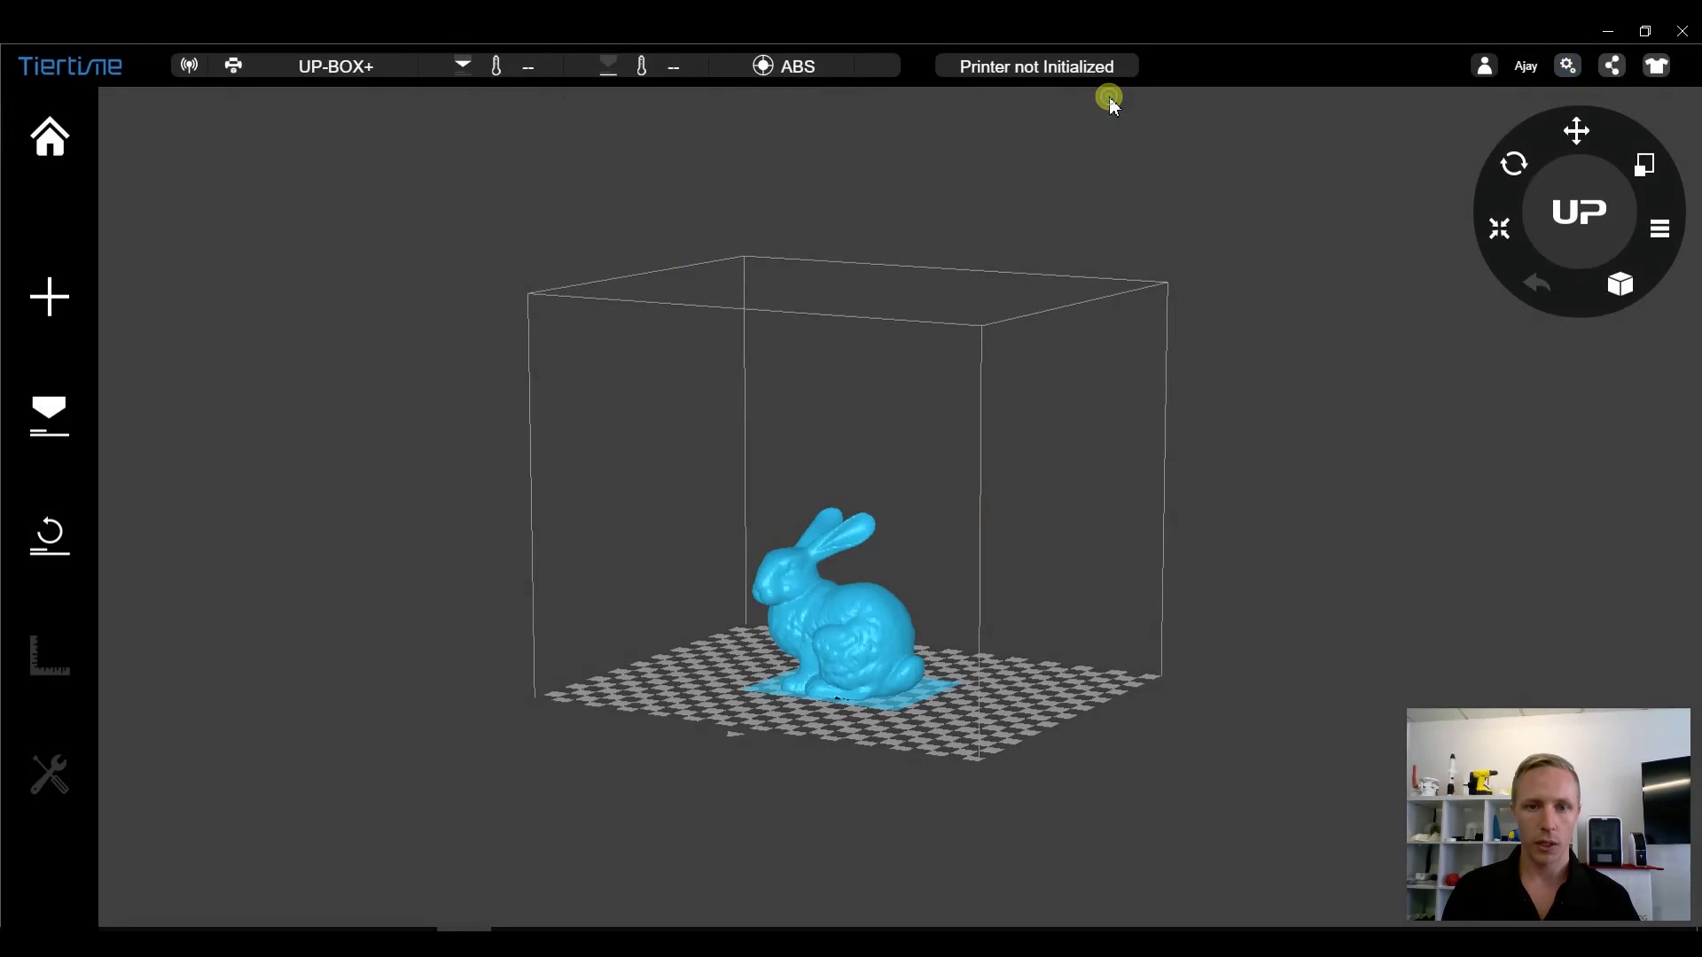
# - Set the bunny's infill to the densest grid pattern in Printer Setting
pyautogui.click(30, 427)
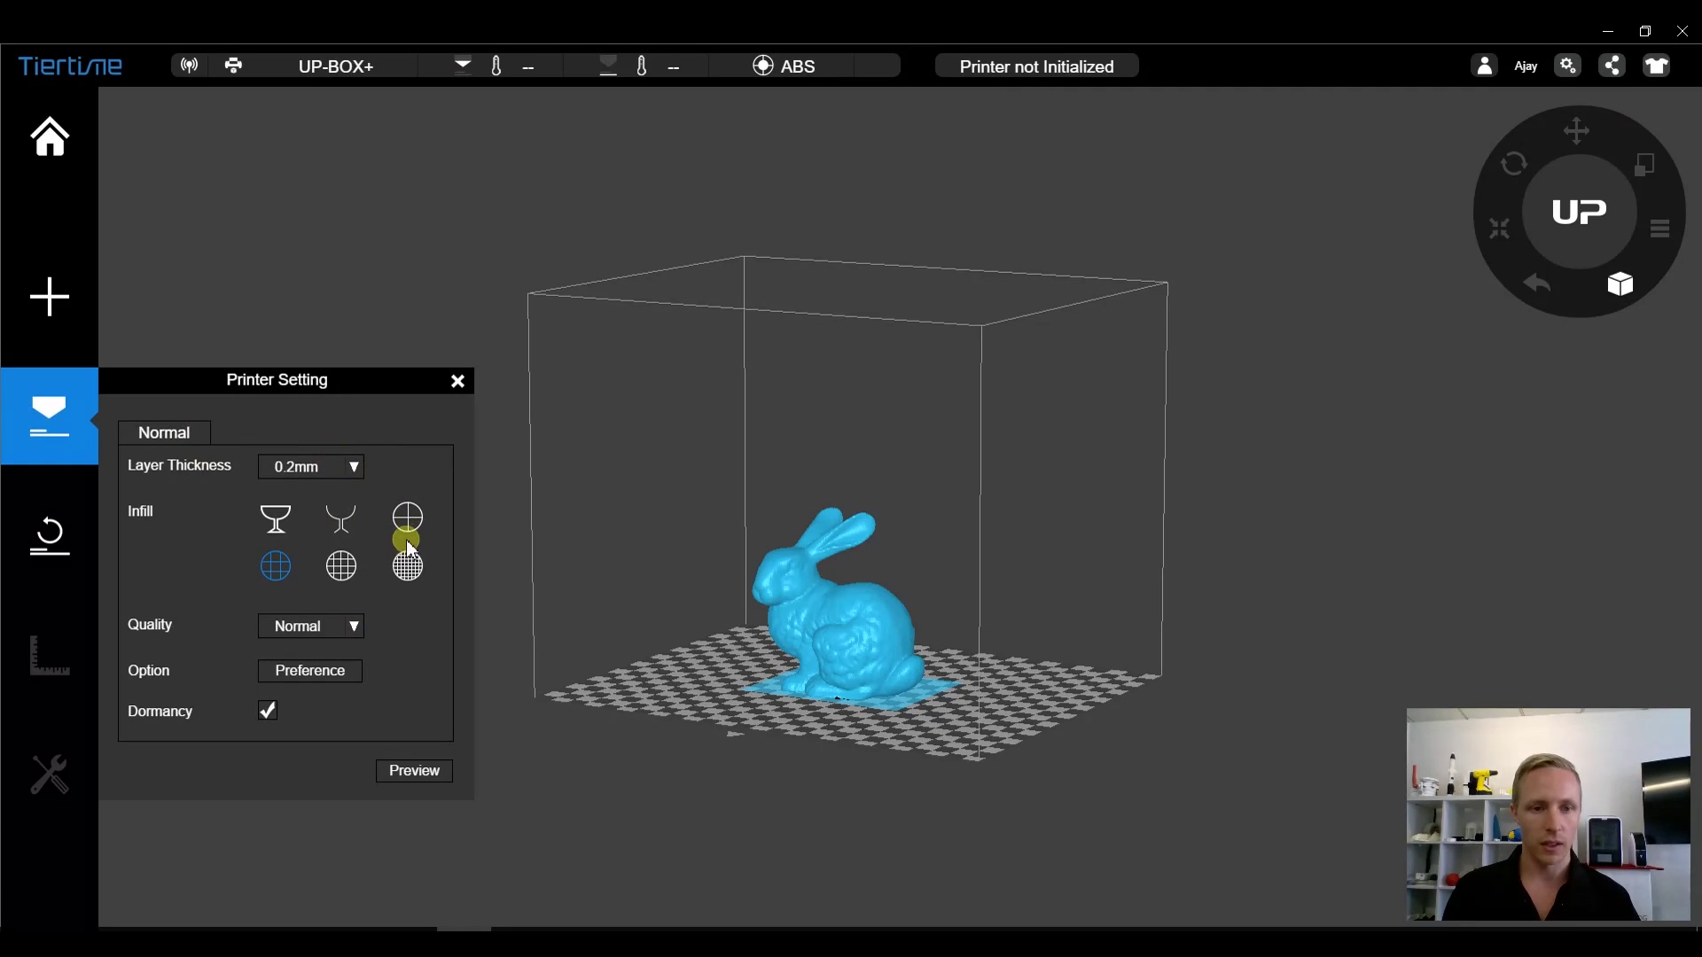
pyautogui.click(276, 519)
pyautogui.click(349, 526)
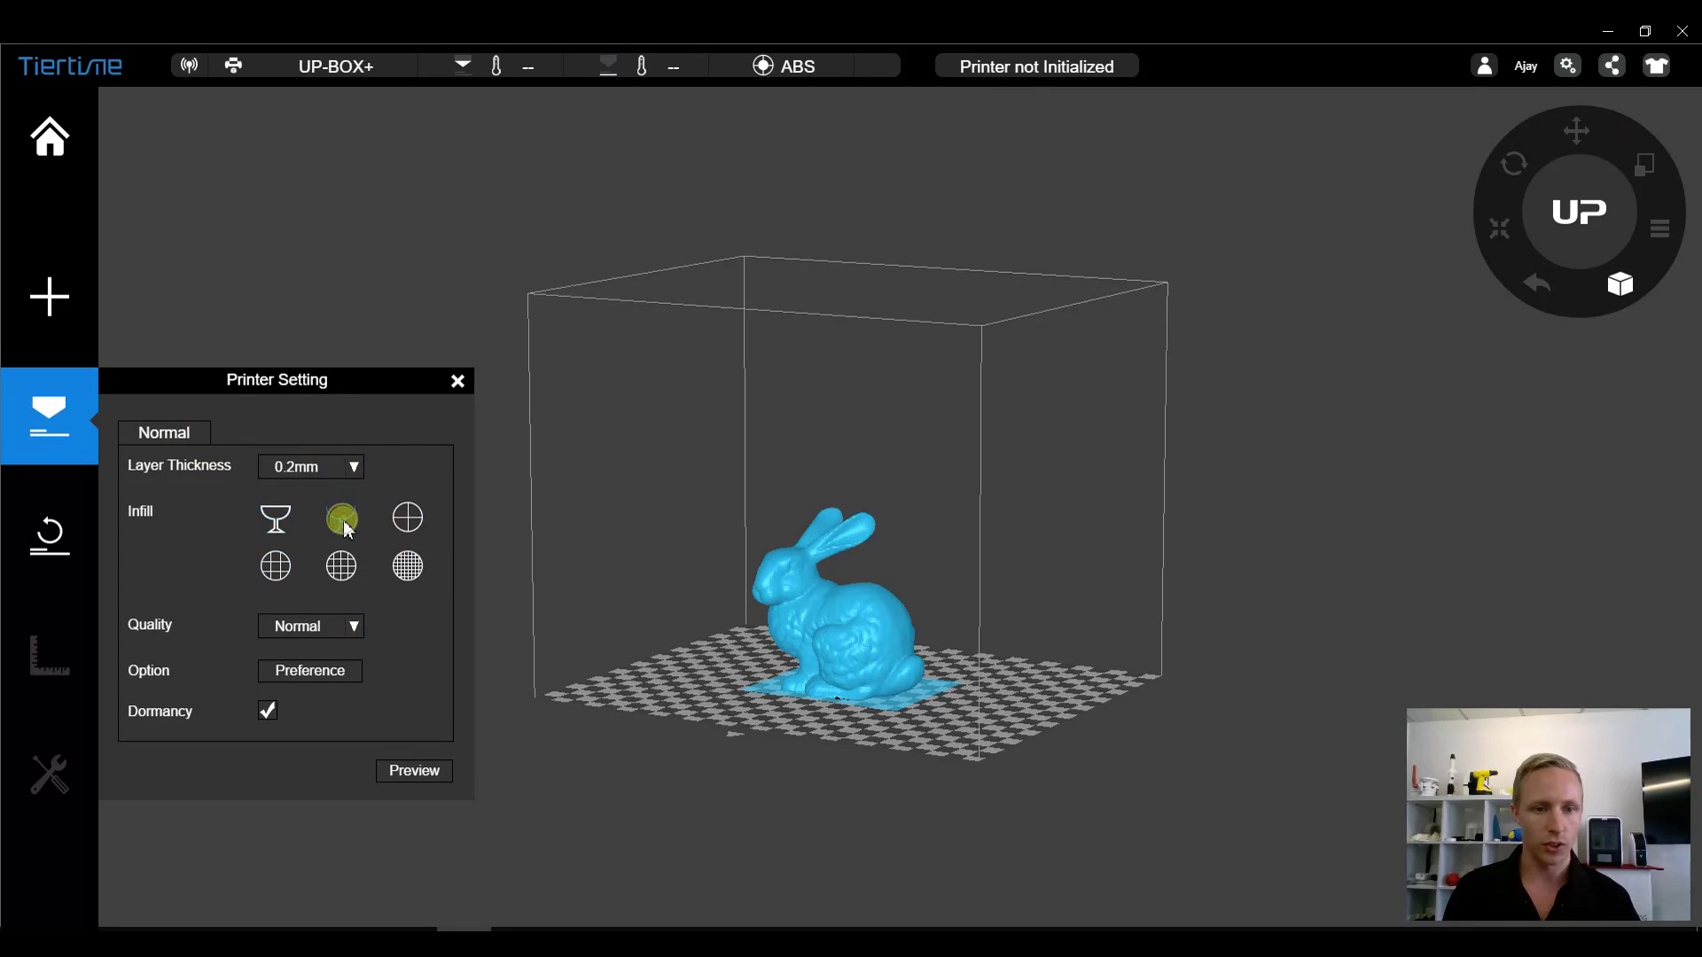
pyautogui.click(412, 526)
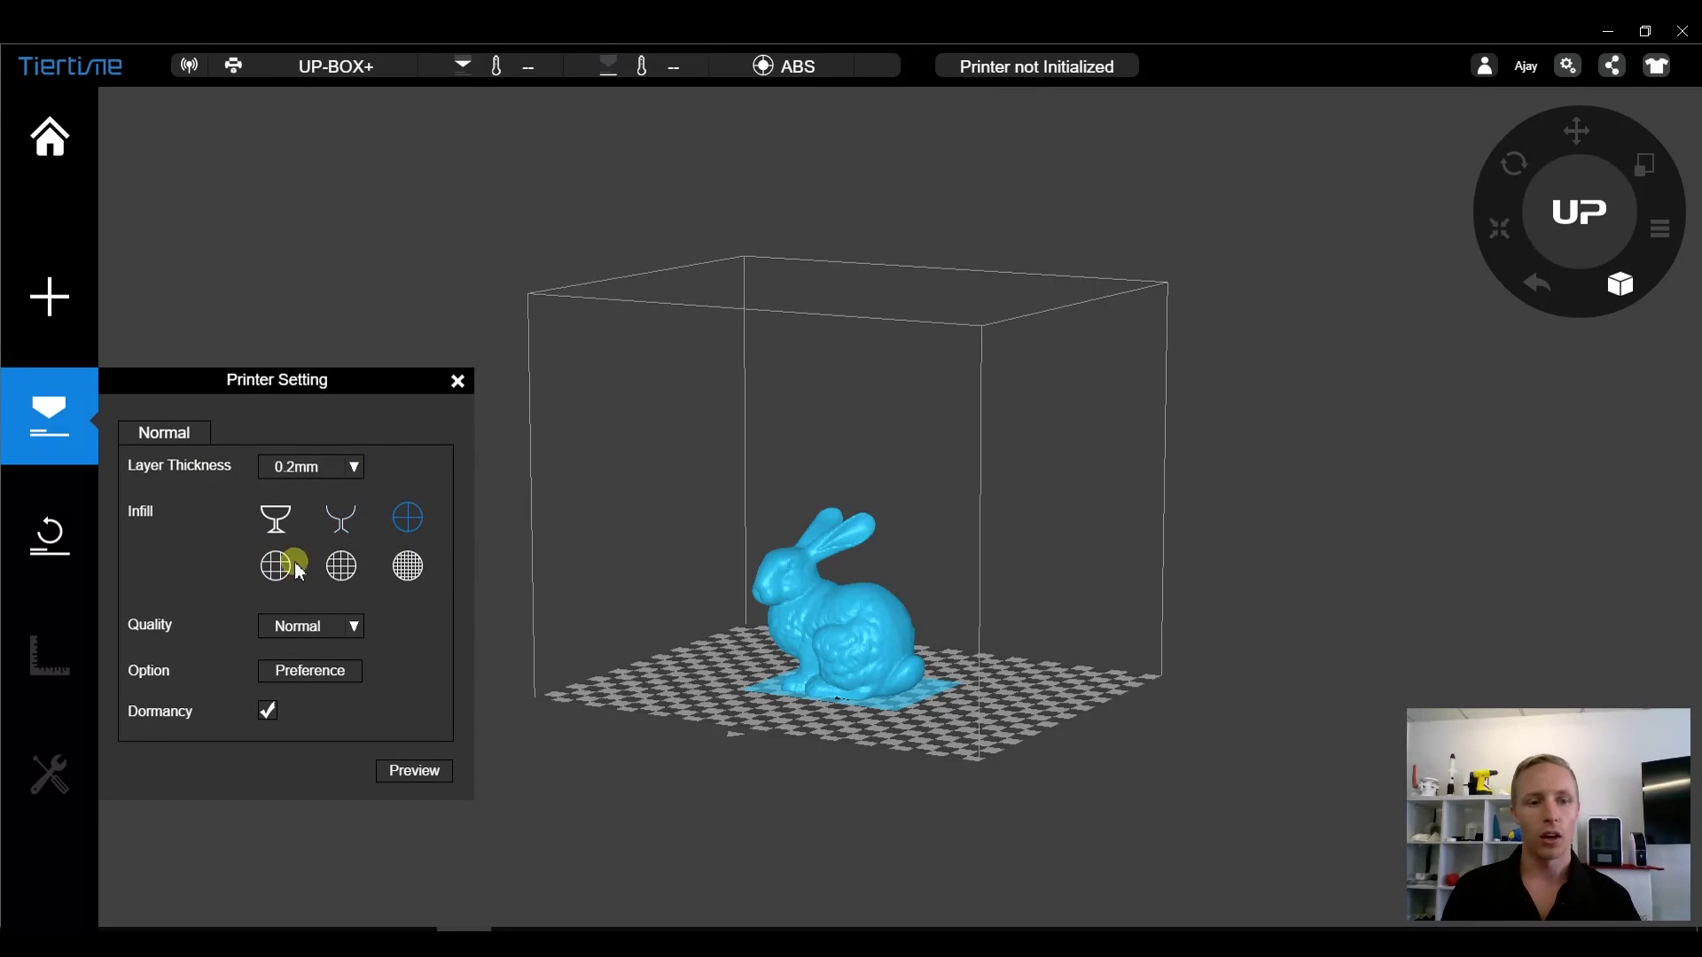
pyautogui.click(279, 567)
pyautogui.click(345, 578)
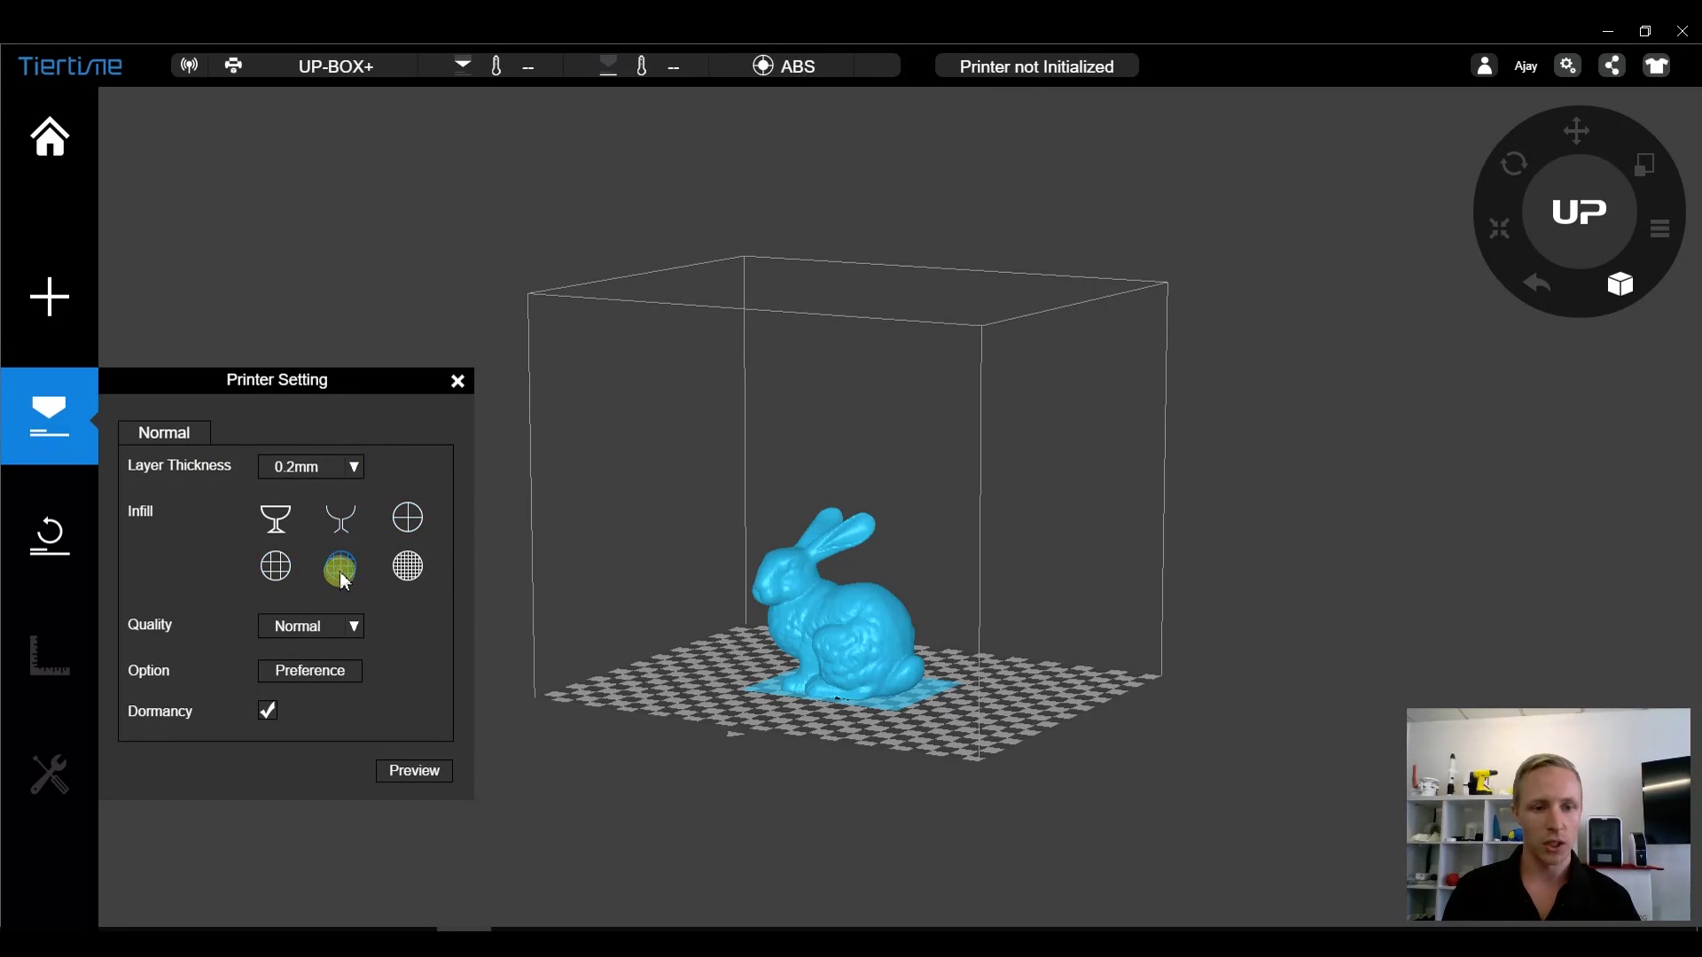
pyautogui.click(404, 573)
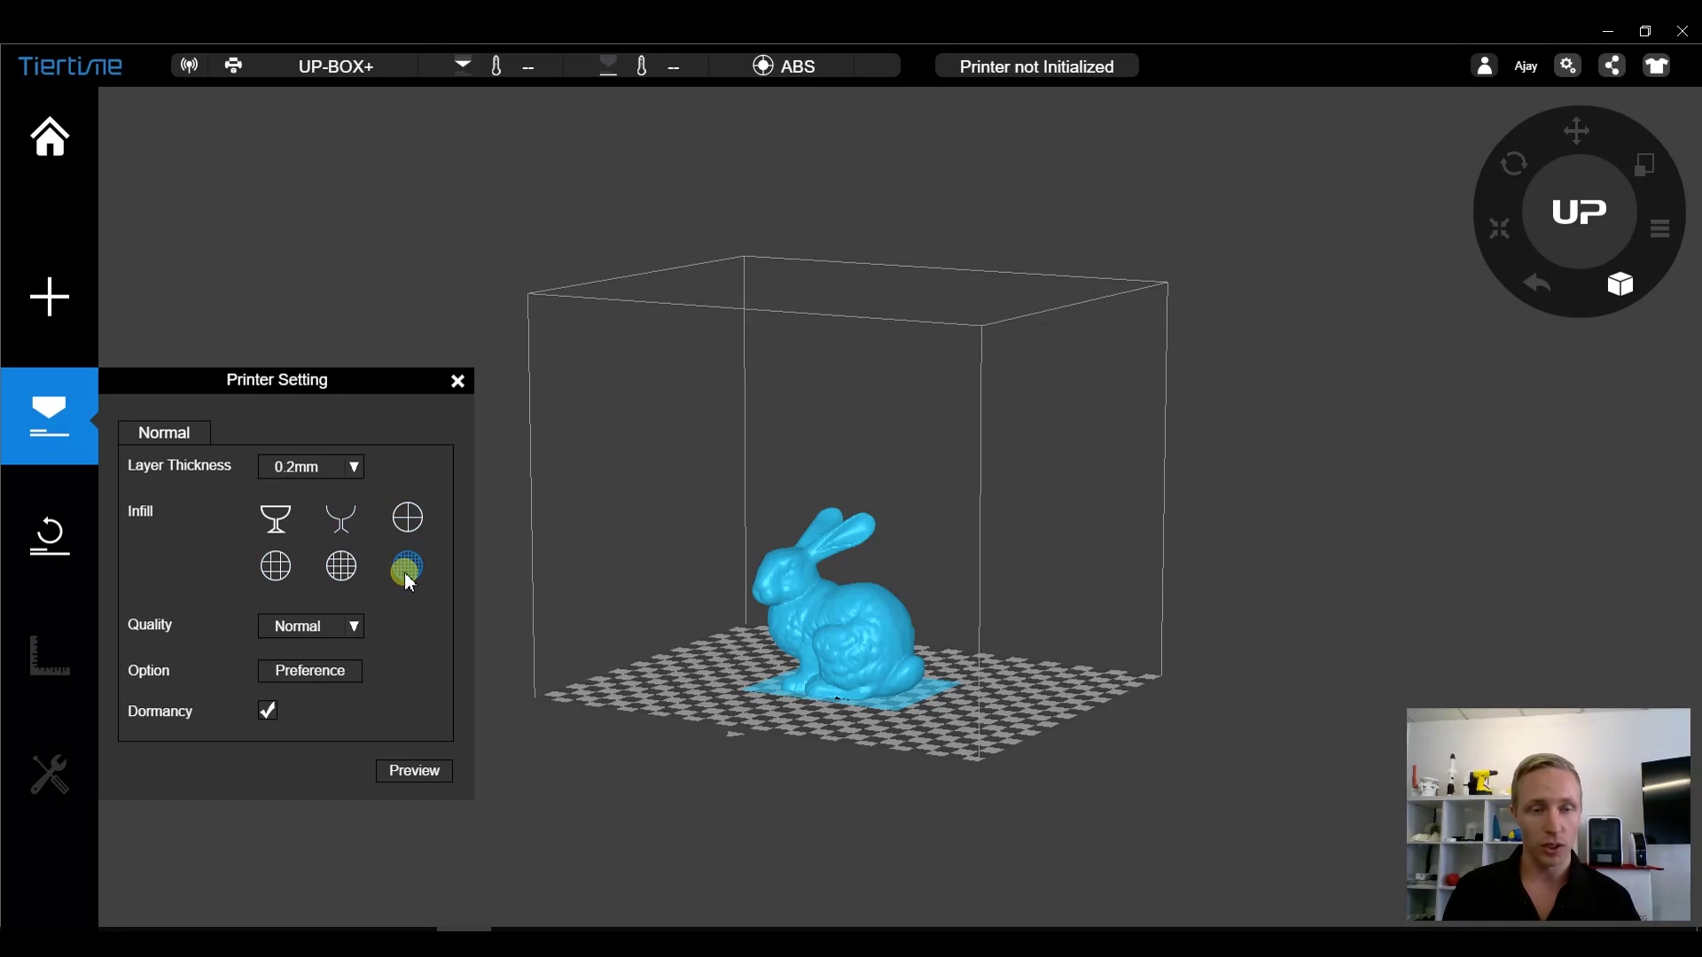
# - Save the part and support preferences and slice the bunny for Preview
pyautogui.click(312, 671)
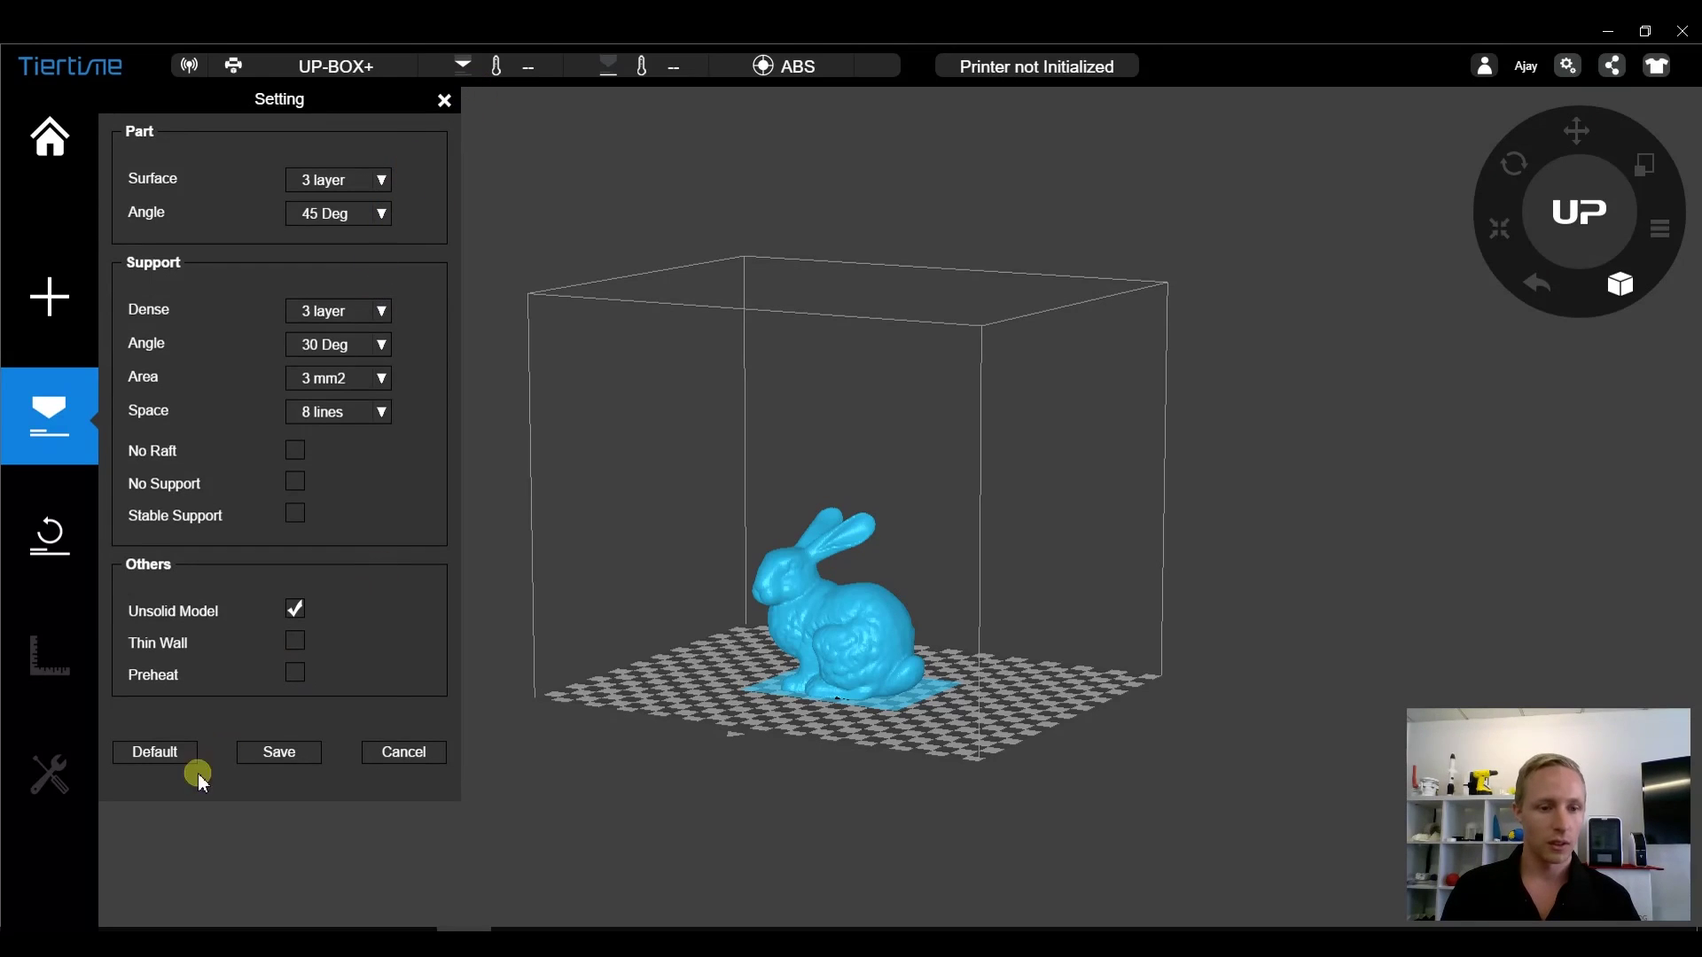
pyautogui.click(279, 753)
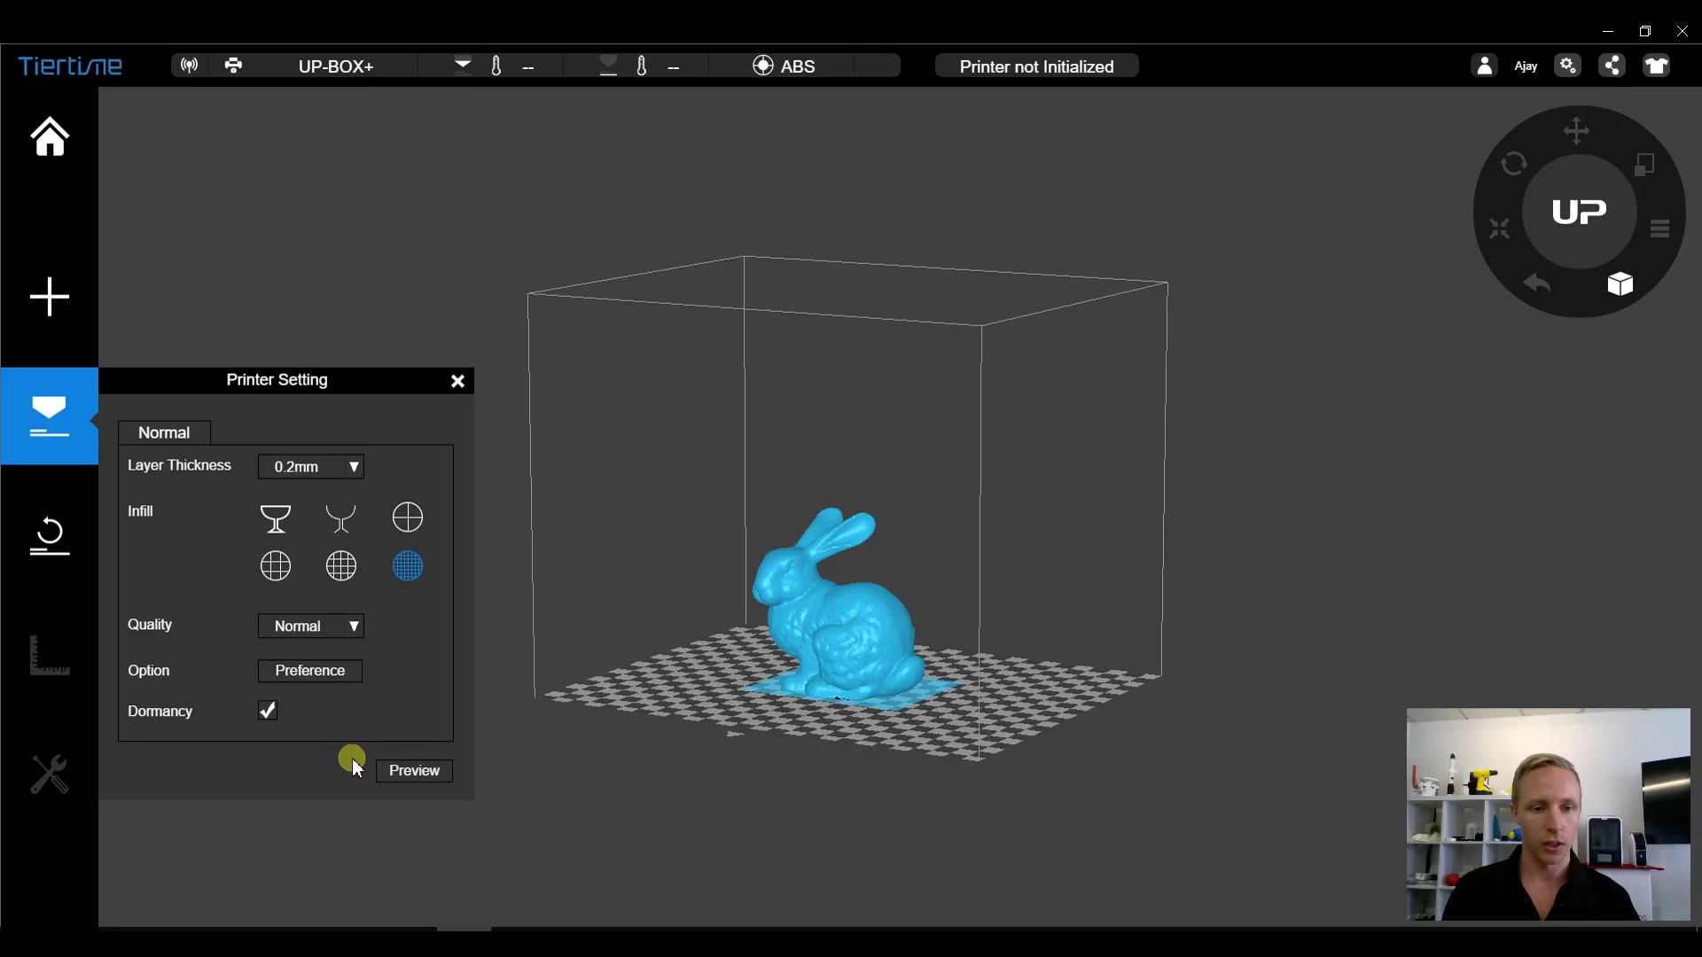
pyautogui.click(390, 771)
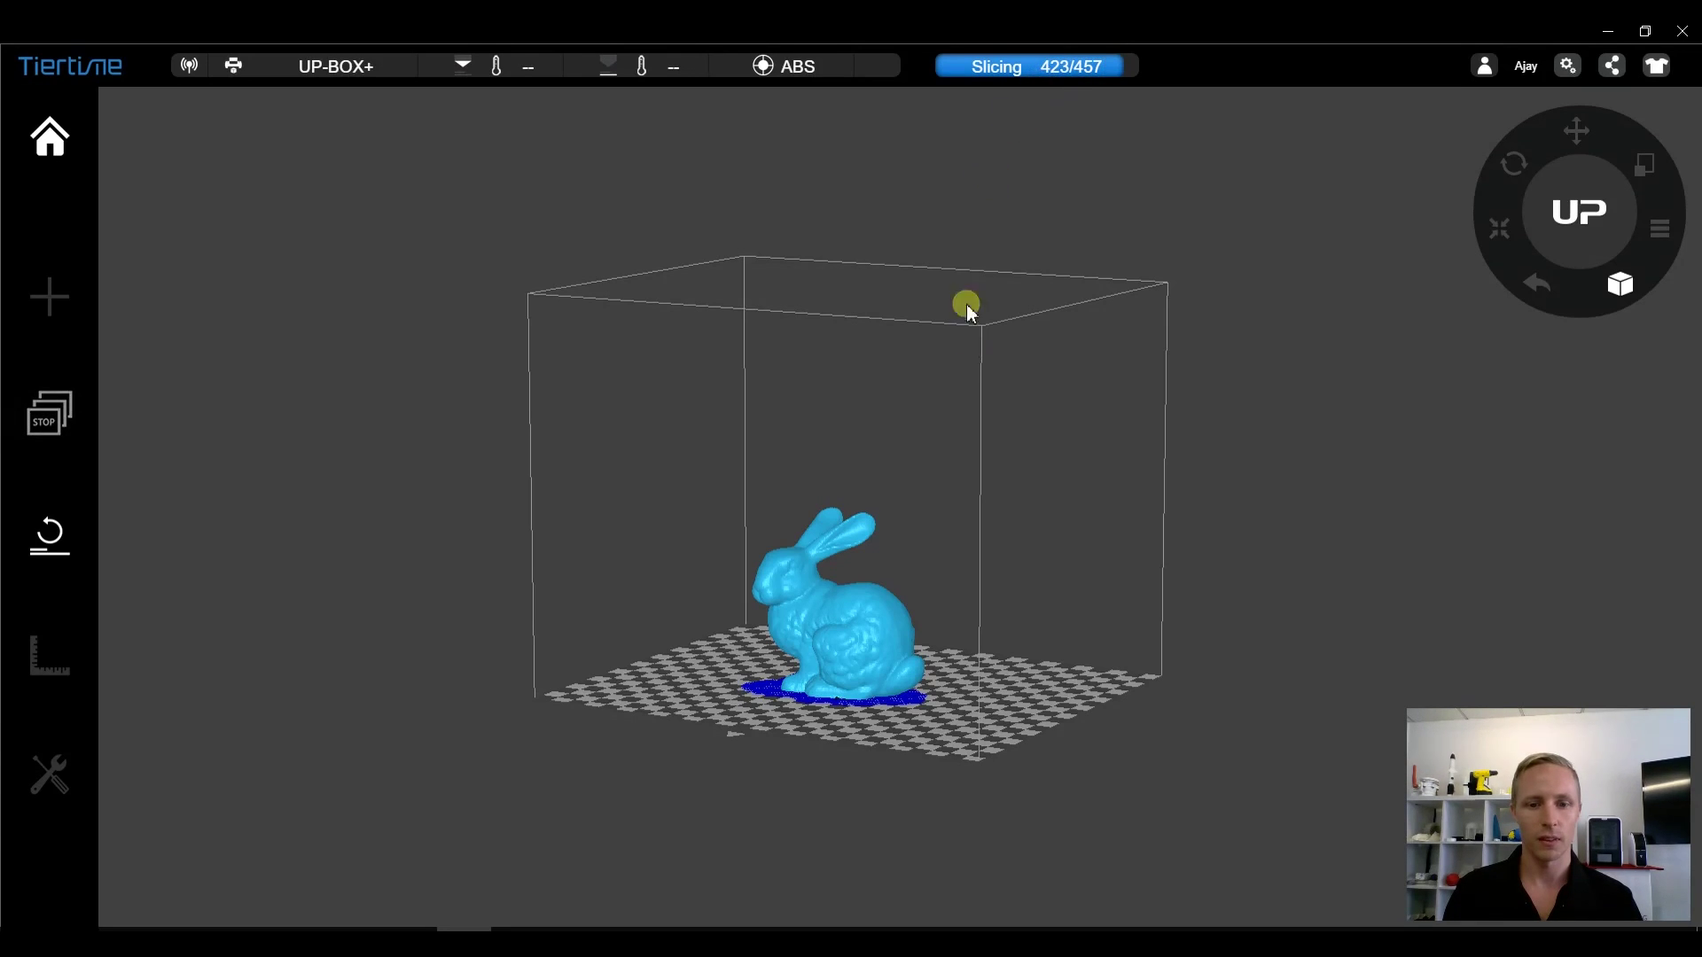
# - Dismiss the 6H 59M 44S, 99.57 g estimate and confirm initializing the printer
pyautogui.moveTo(927, 448); pyautogui.dragTo(922, 637)
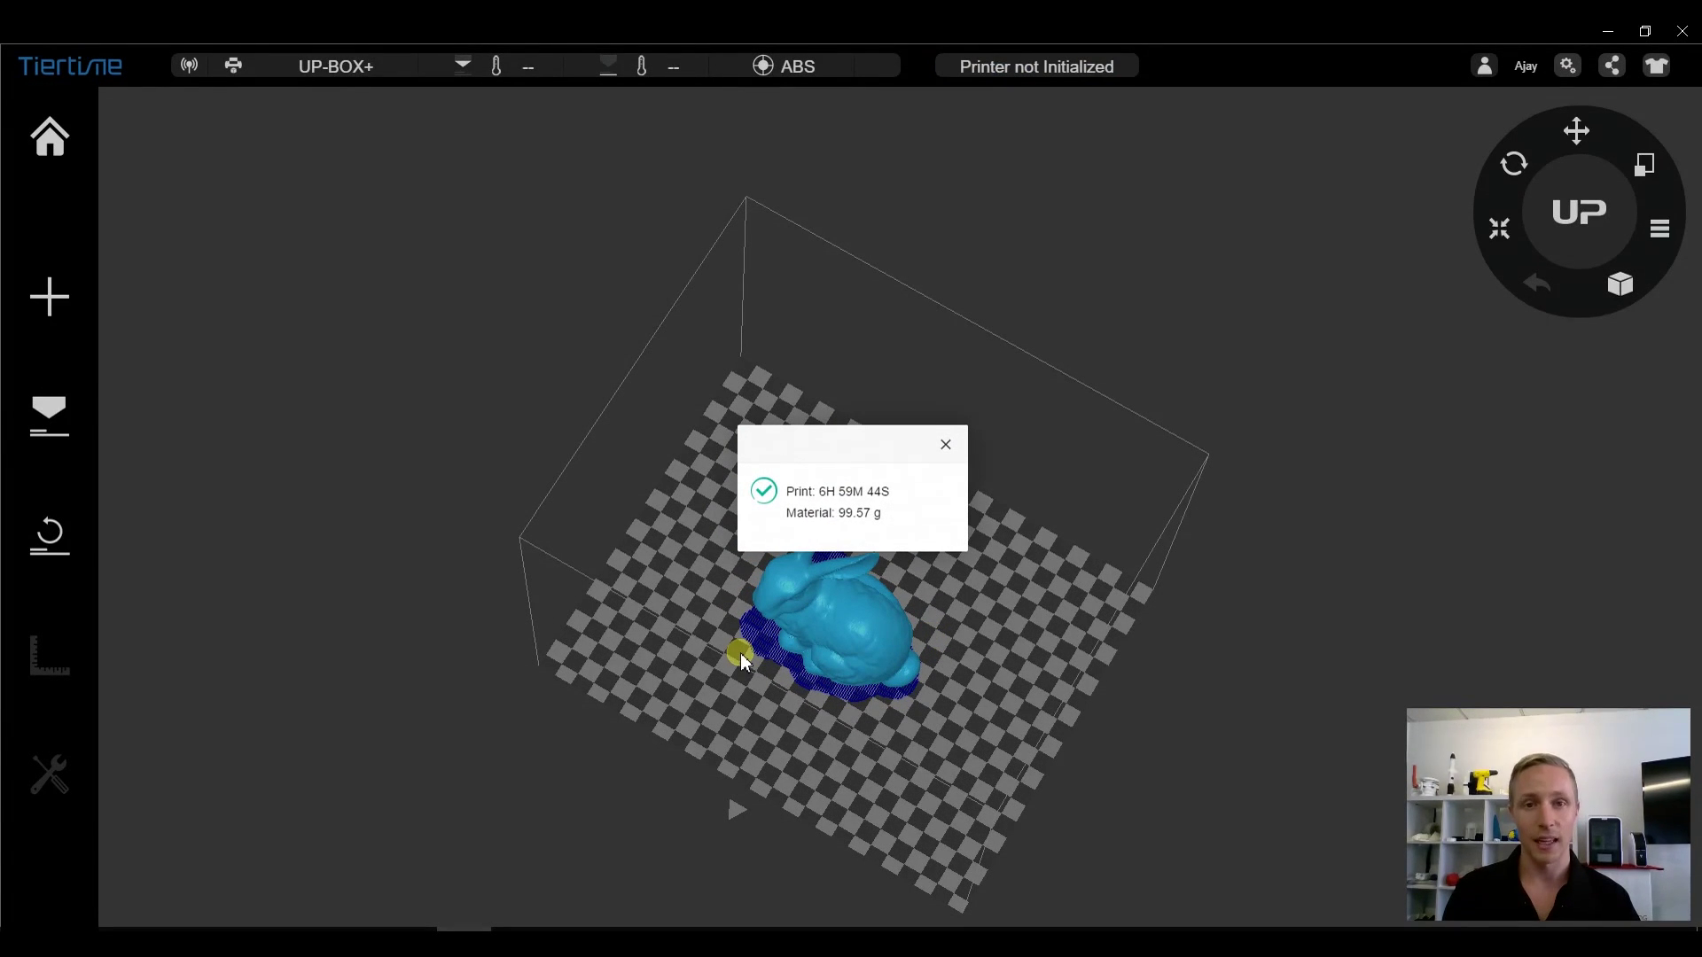
pyautogui.click(946, 444)
pyautogui.click(29, 548)
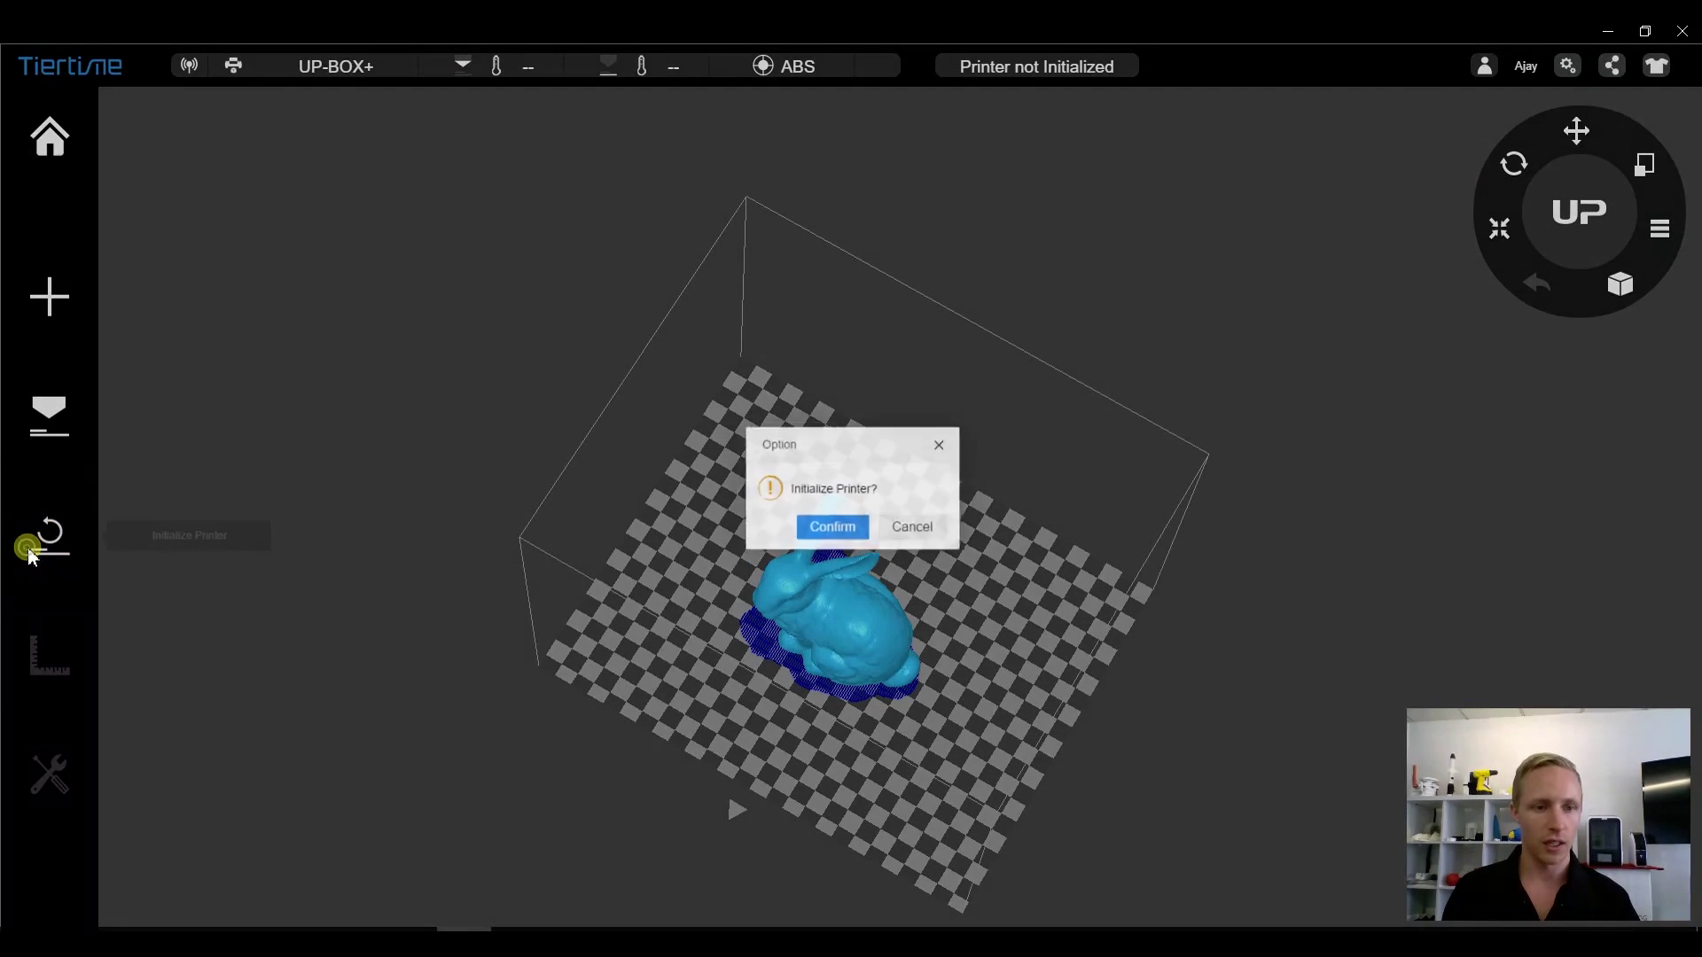
pyautogui.click(837, 532)
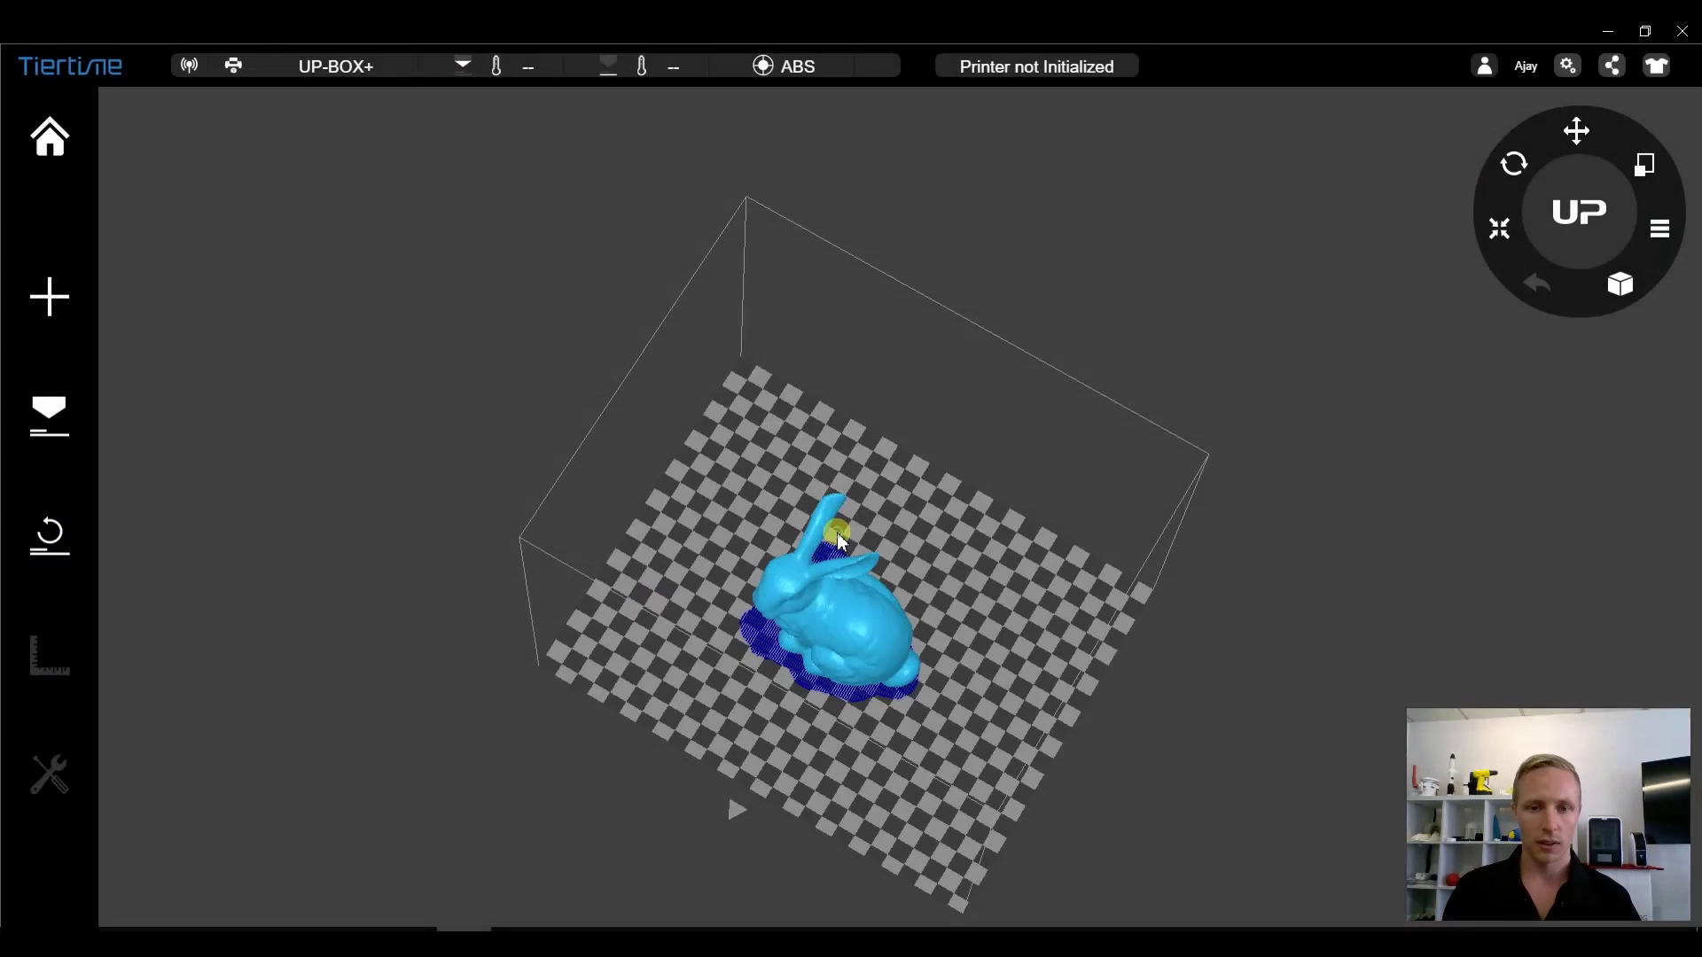
pyautogui.moveTo(837, 534); pyautogui.dragTo(869, 595, button='right')
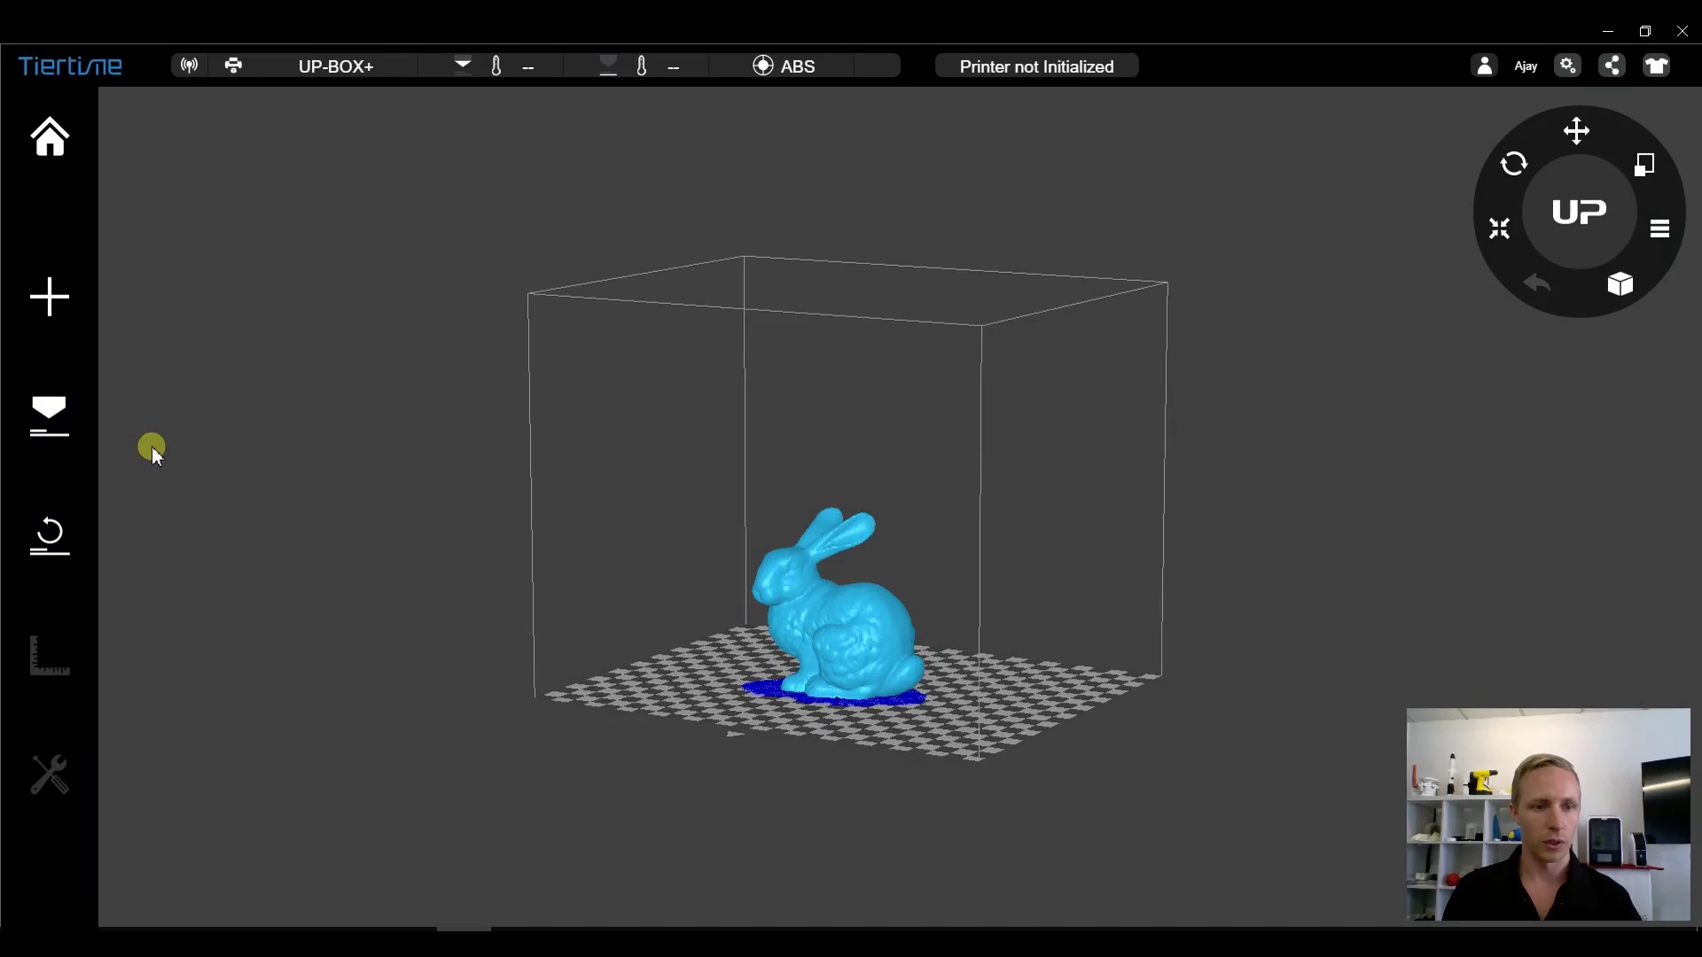
pyautogui.click(38, 436)
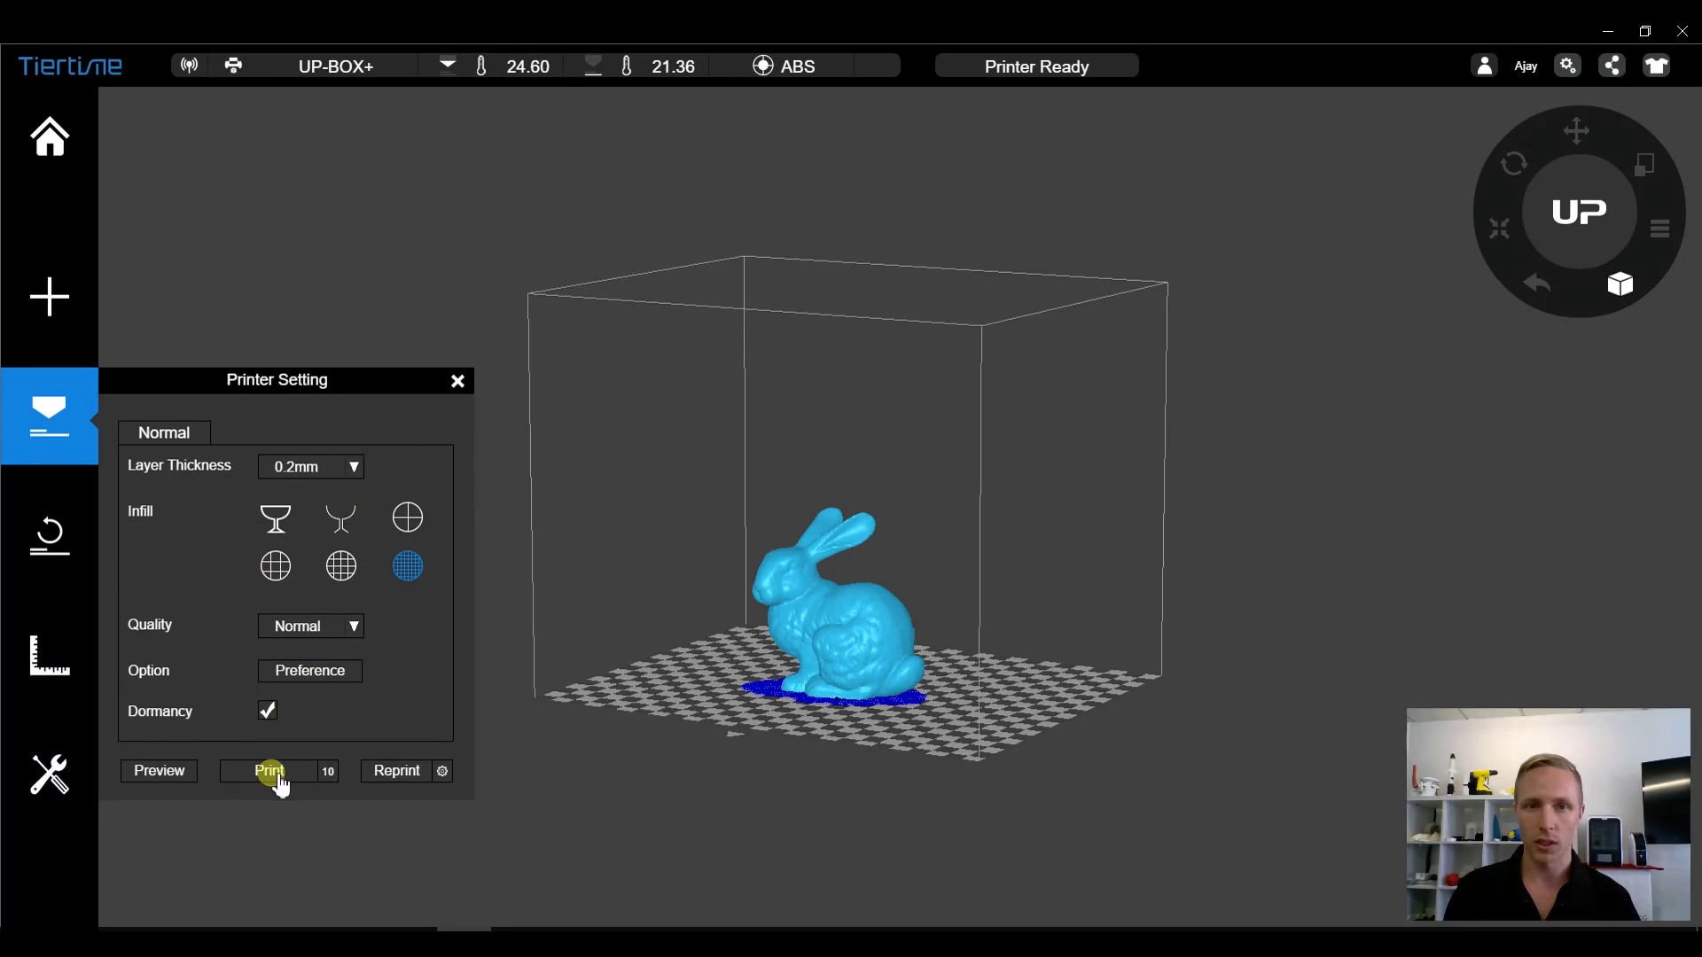
pyautogui.click(330, 772)
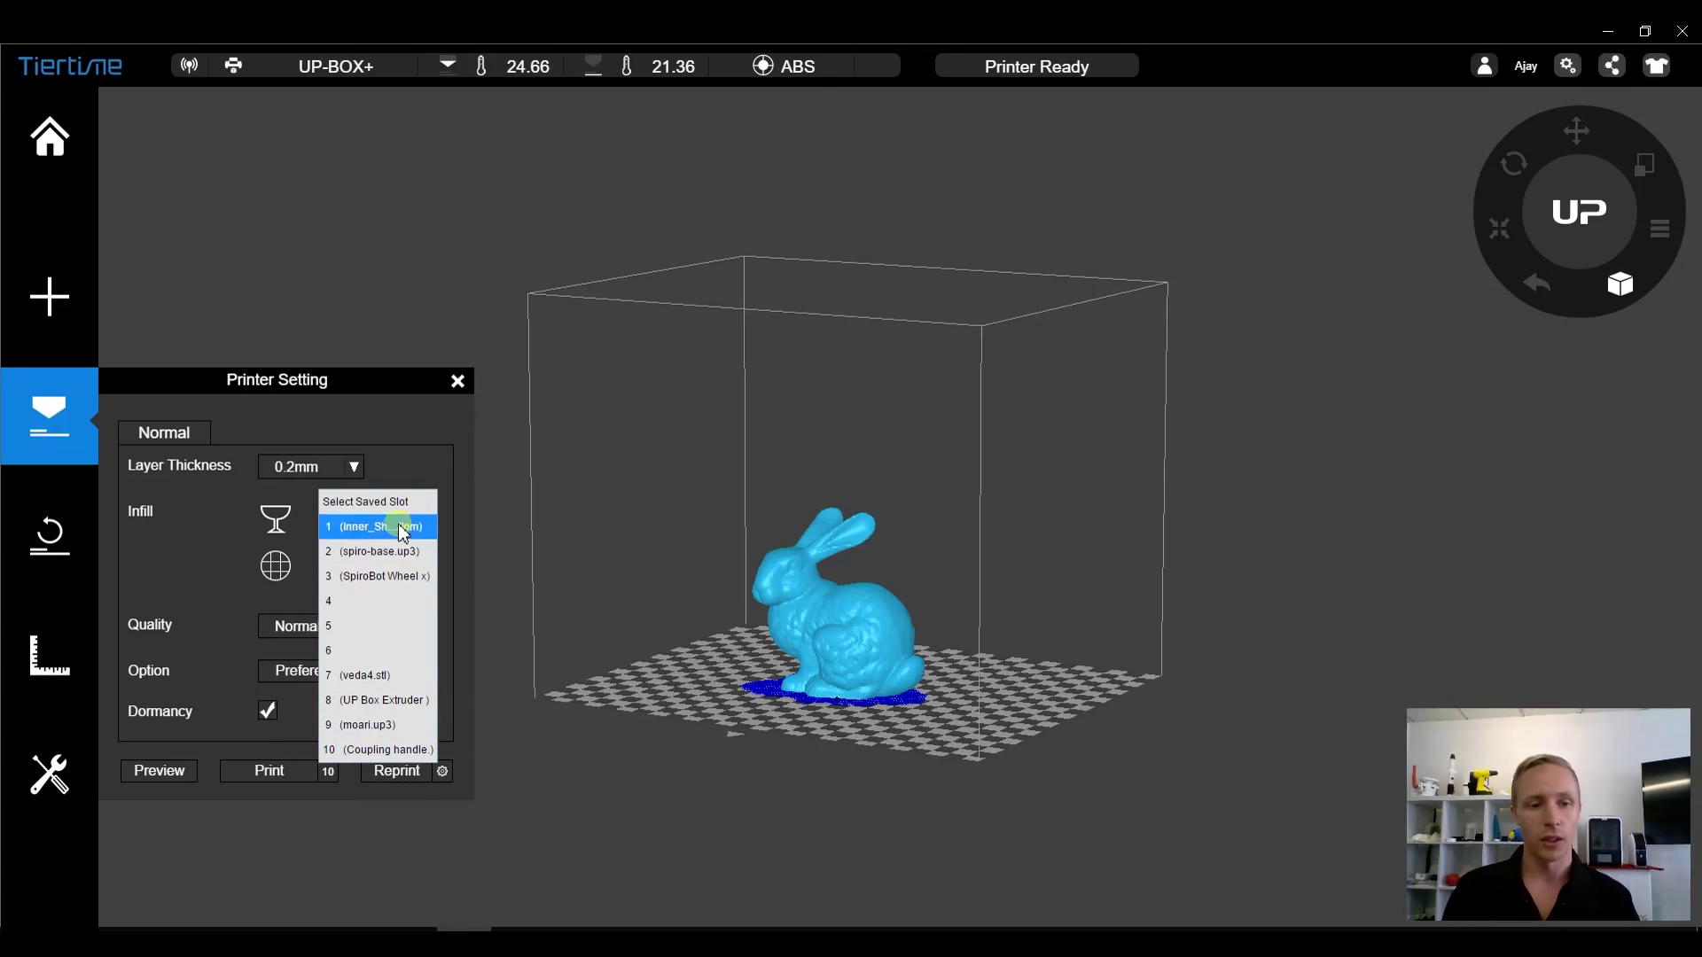
pyautogui.click(369, 611)
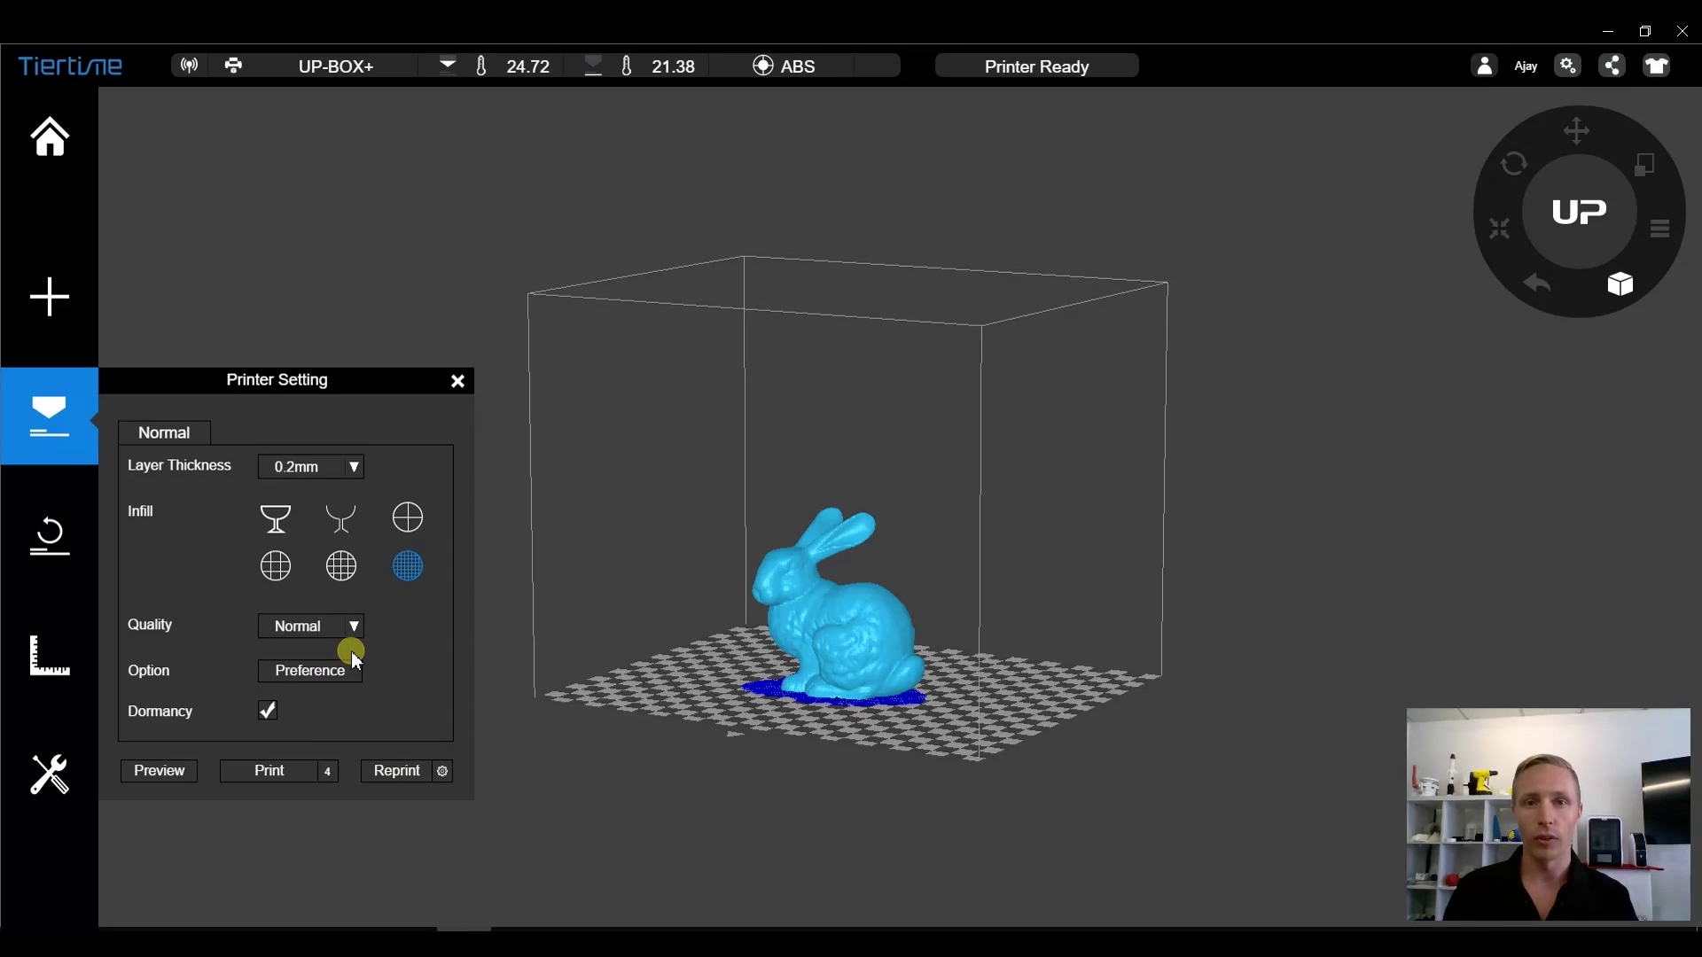
pyautogui.click(329, 770)
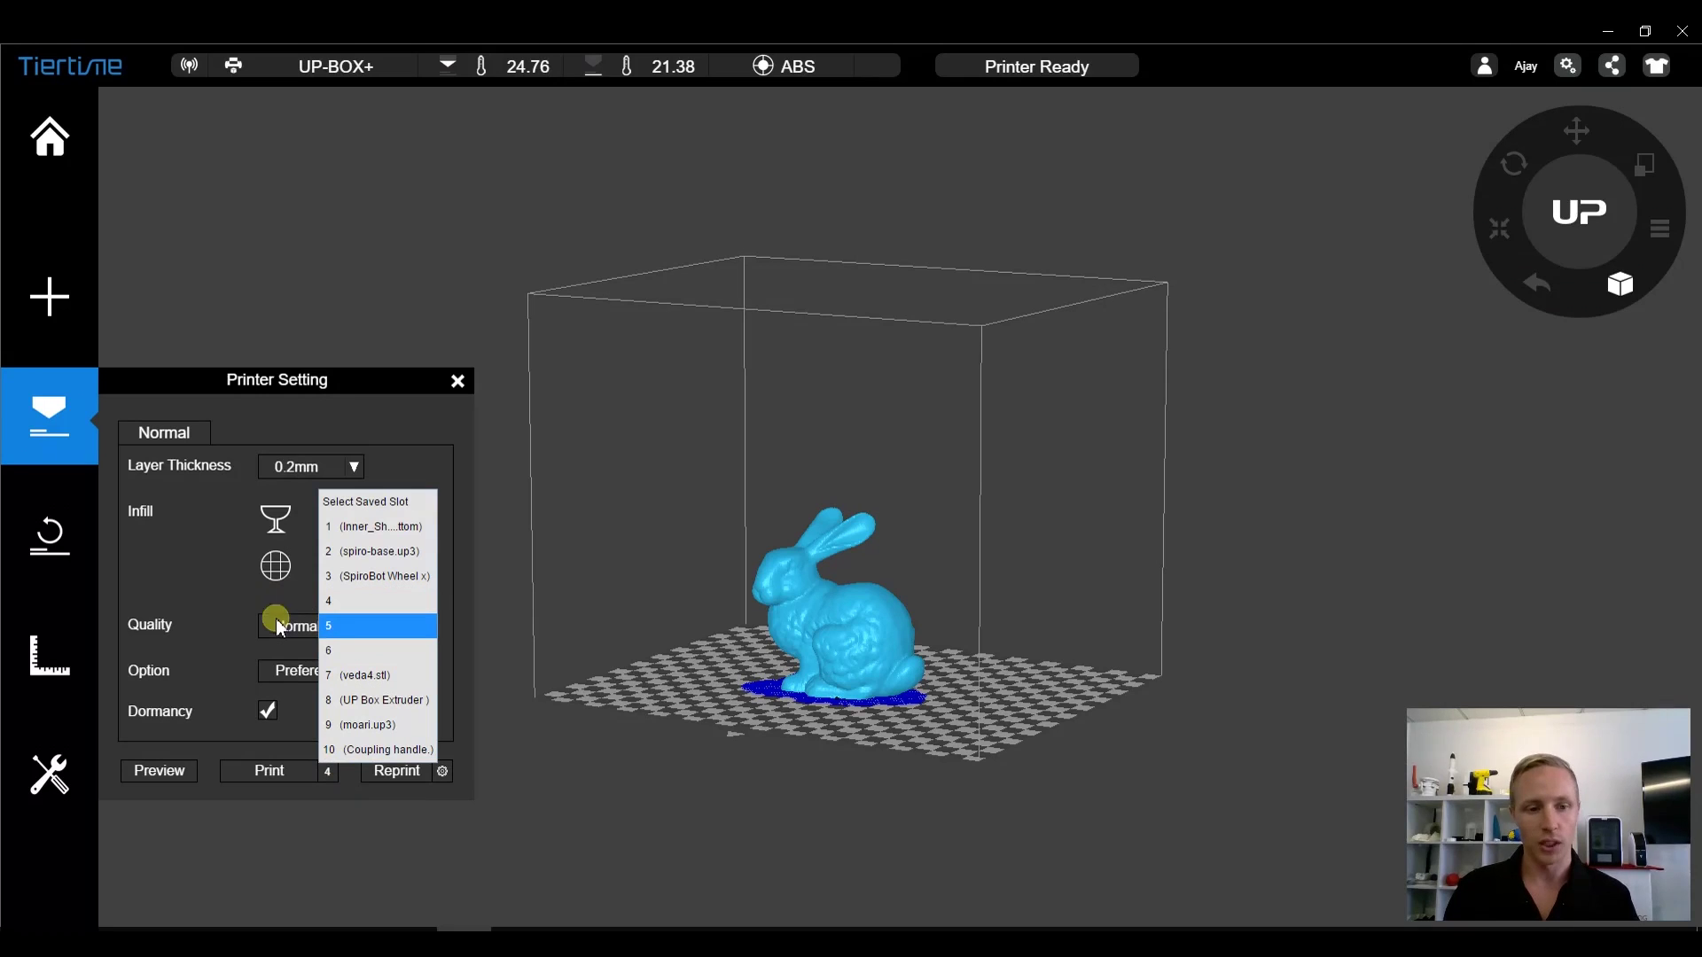
pyautogui.click(357, 754)
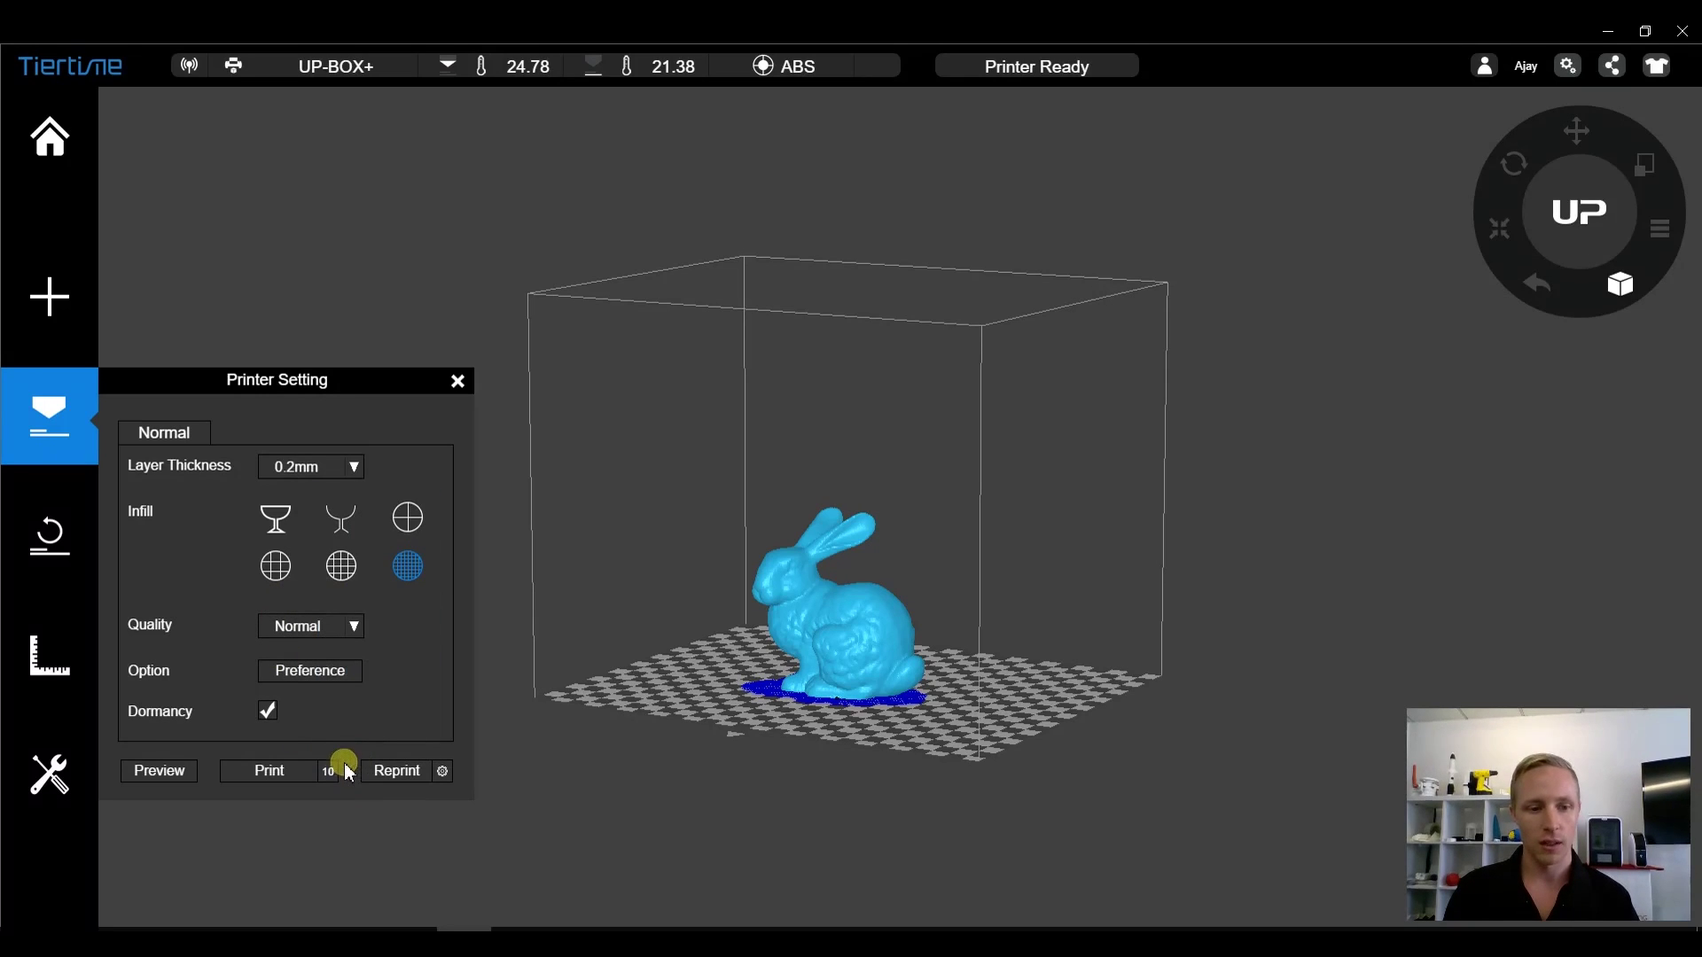
pyautogui.click(443, 772)
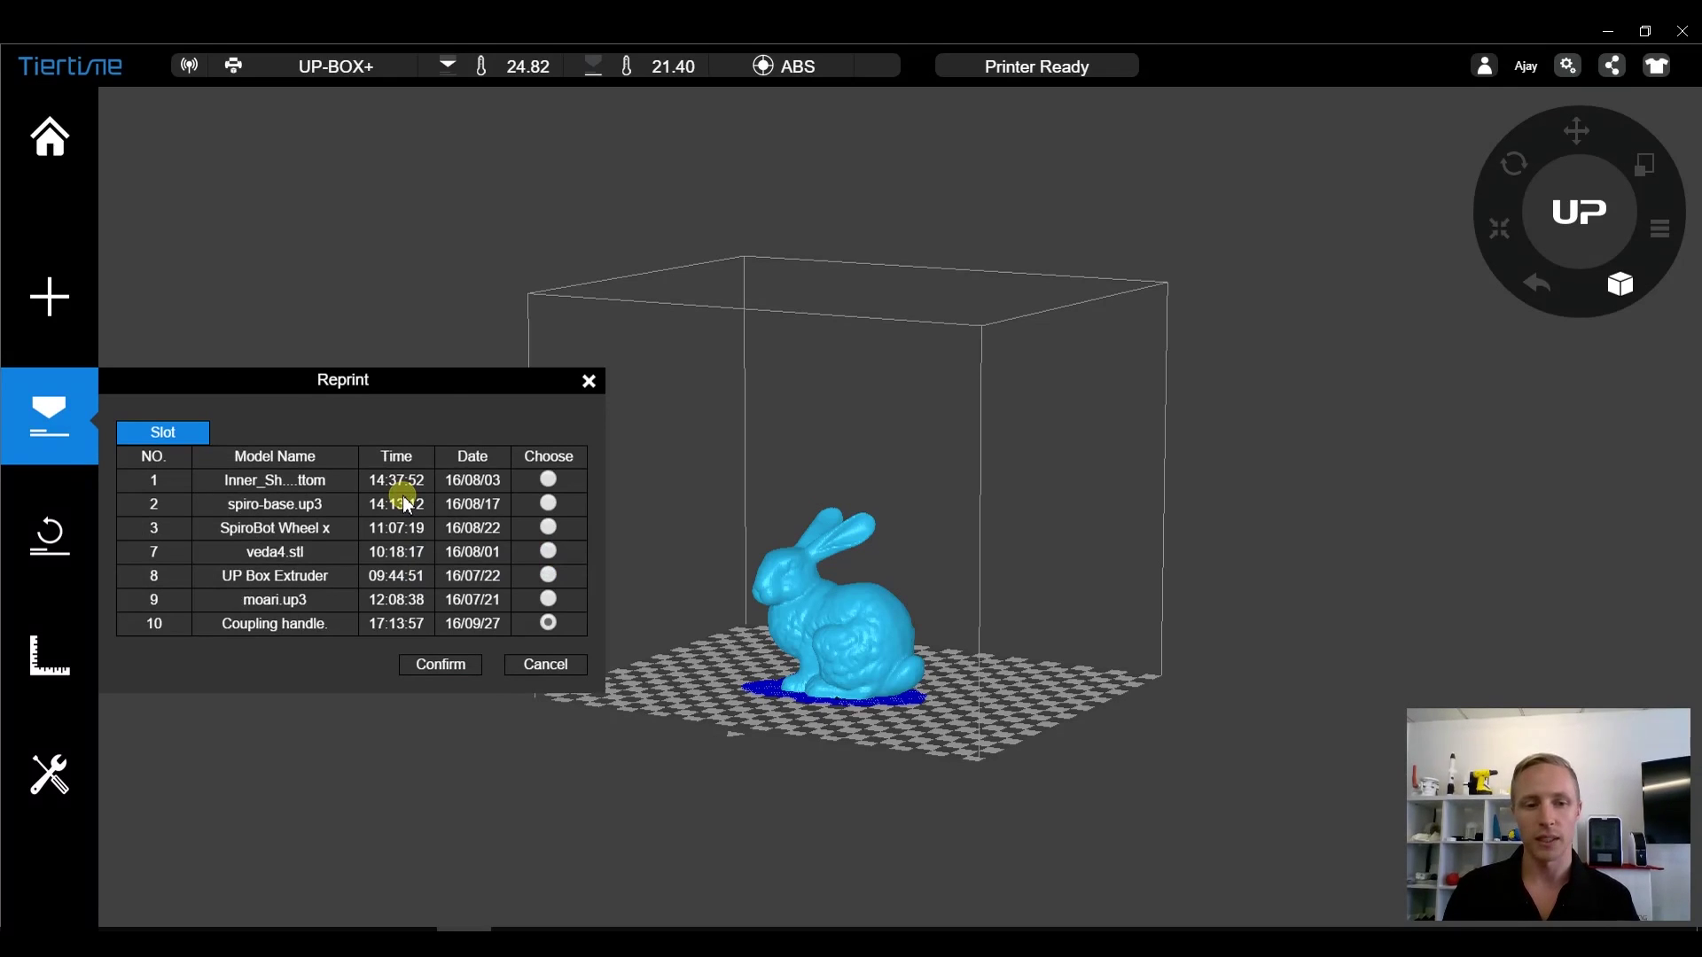
pyautogui.click(557, 670)
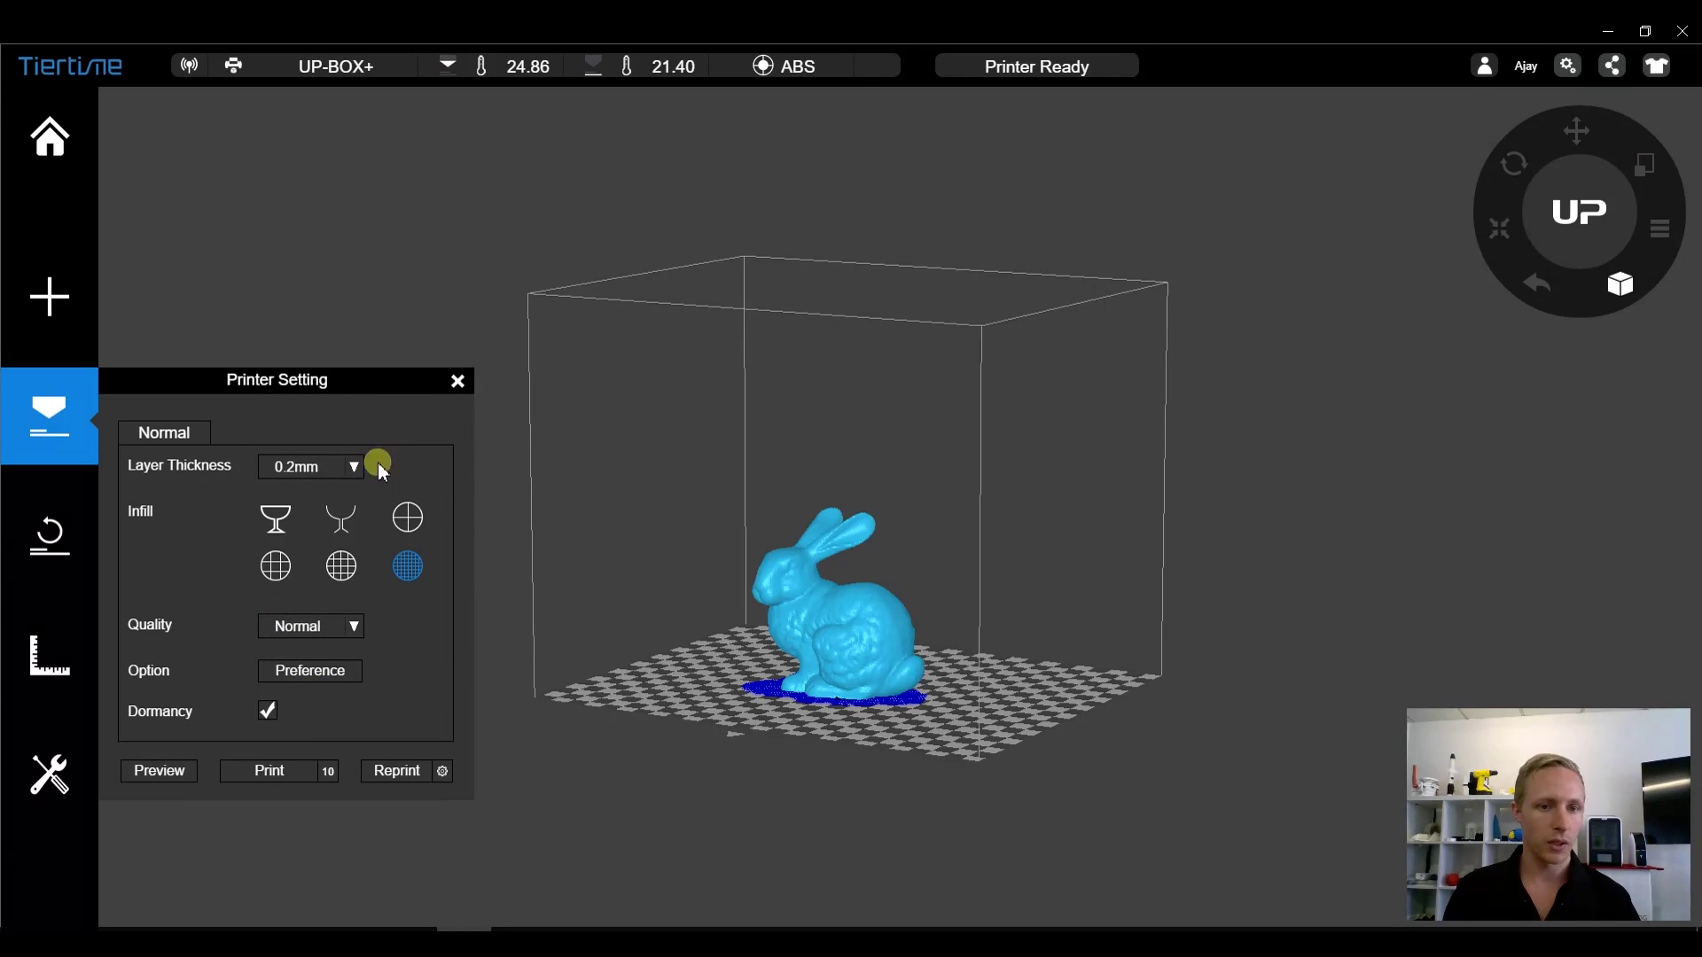
pyautogui.click(457, 381)
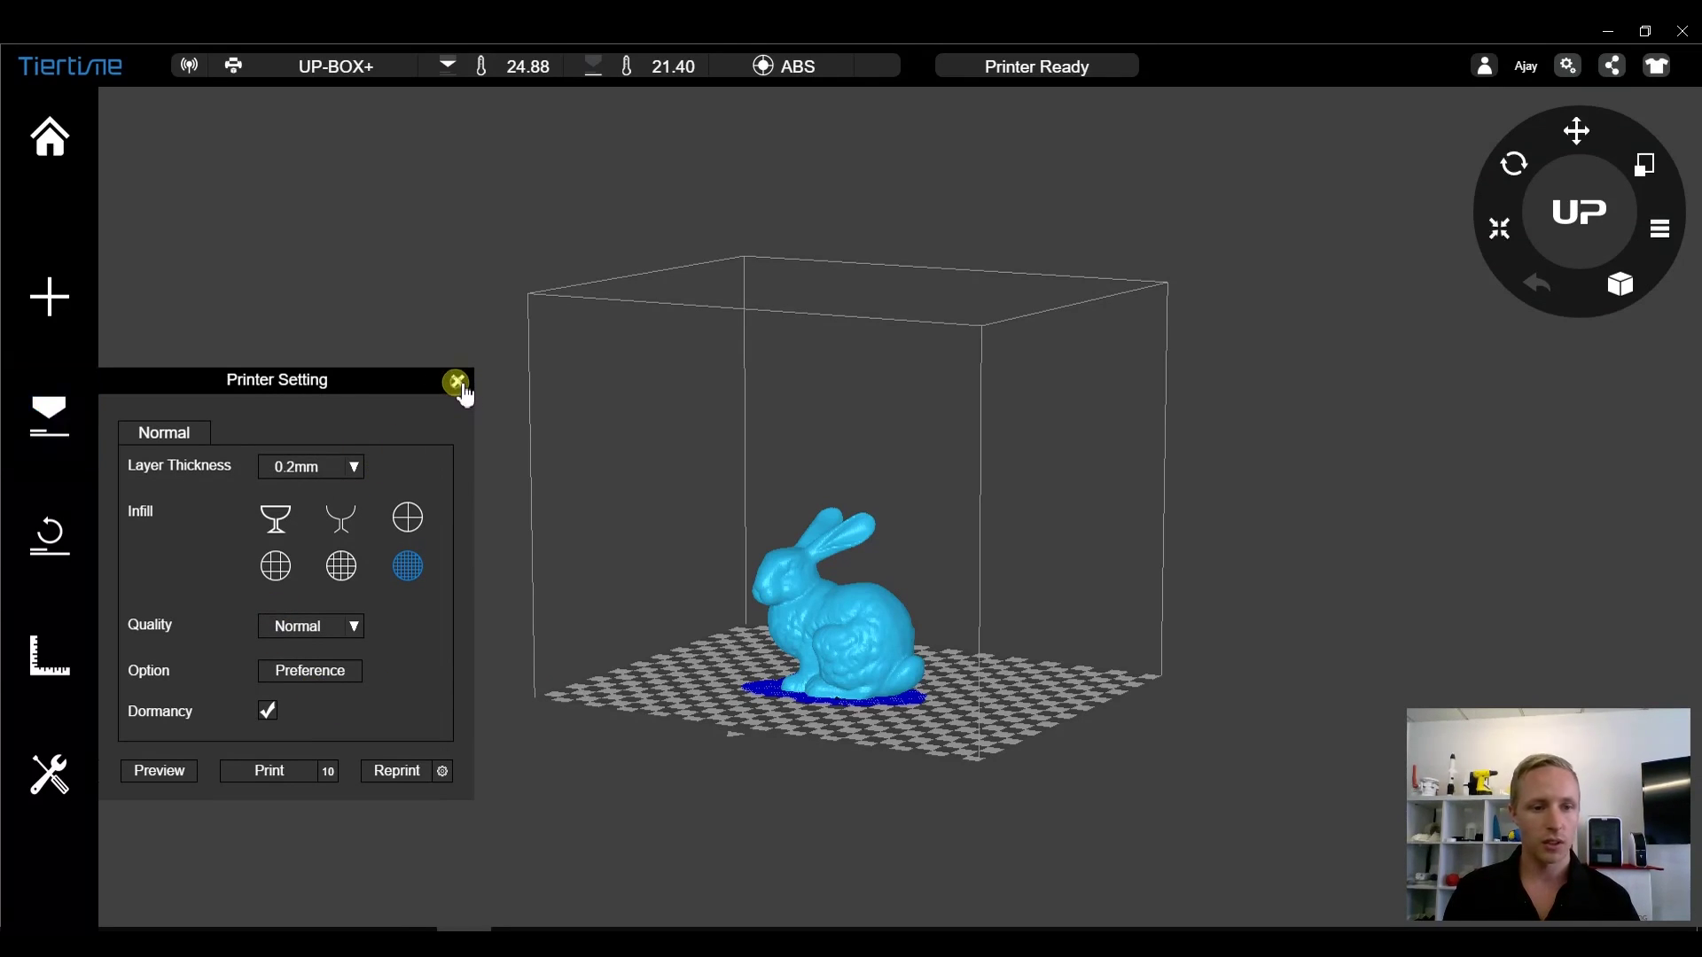
# - Set the nozzle move distance to 95, move the nozzle, run Nozzle Detect, and save calibration
pyautogui.click(68, 651)
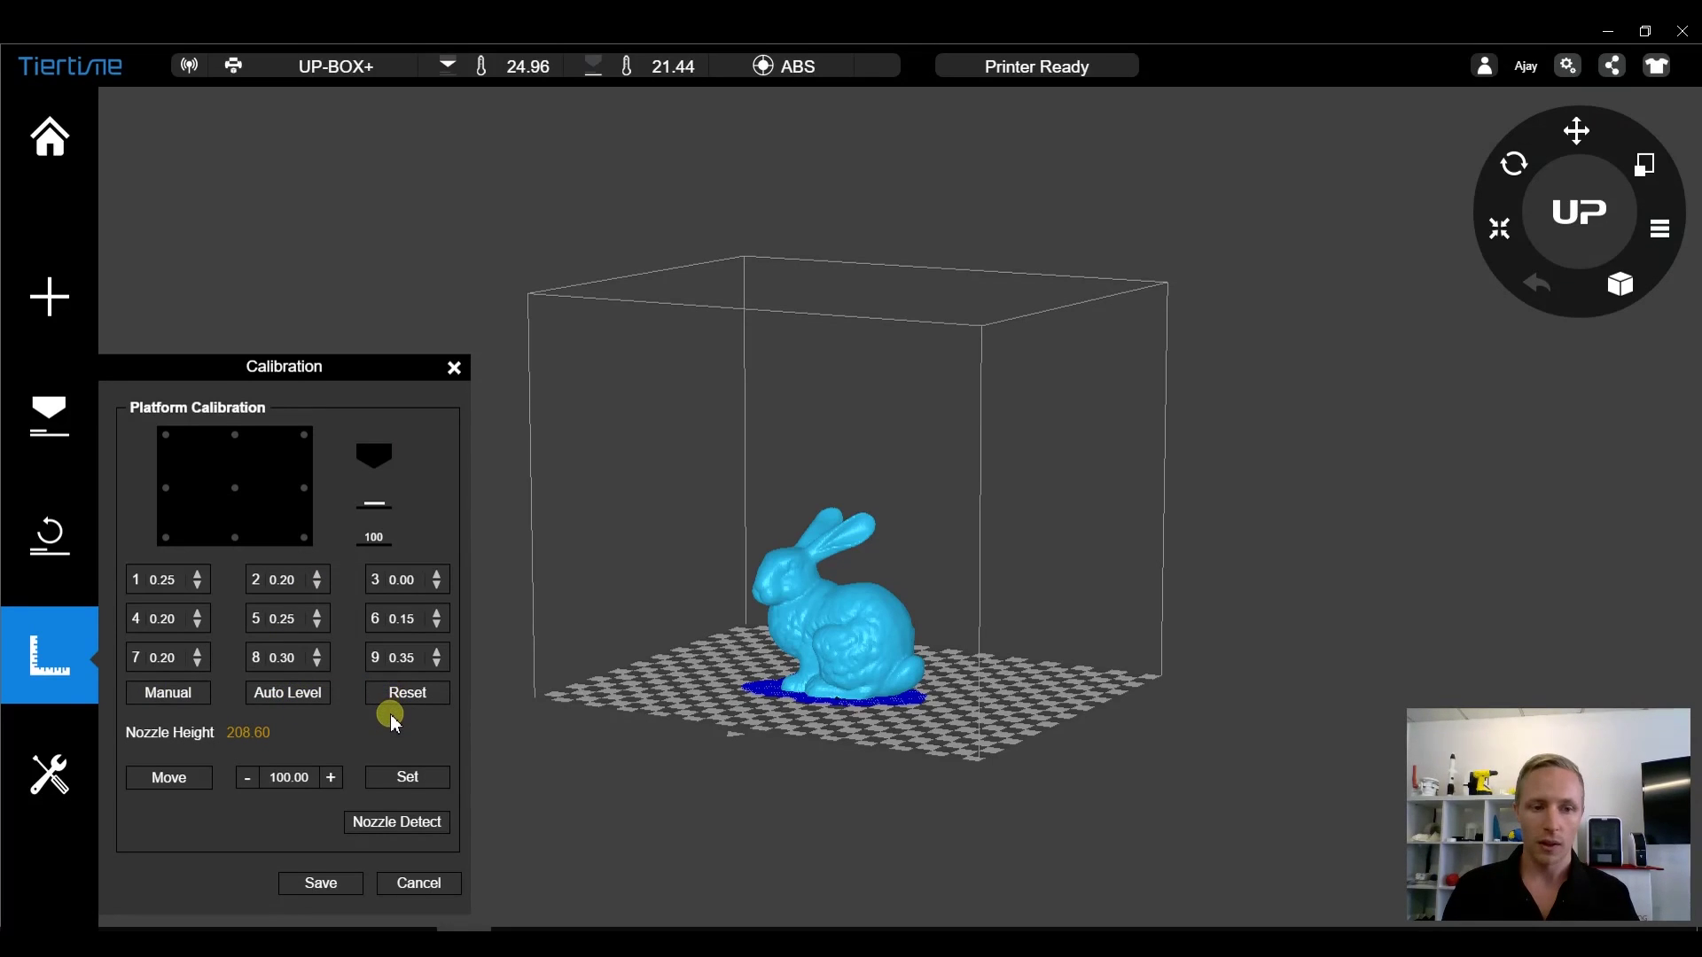
pyautogui.click(149, 580)
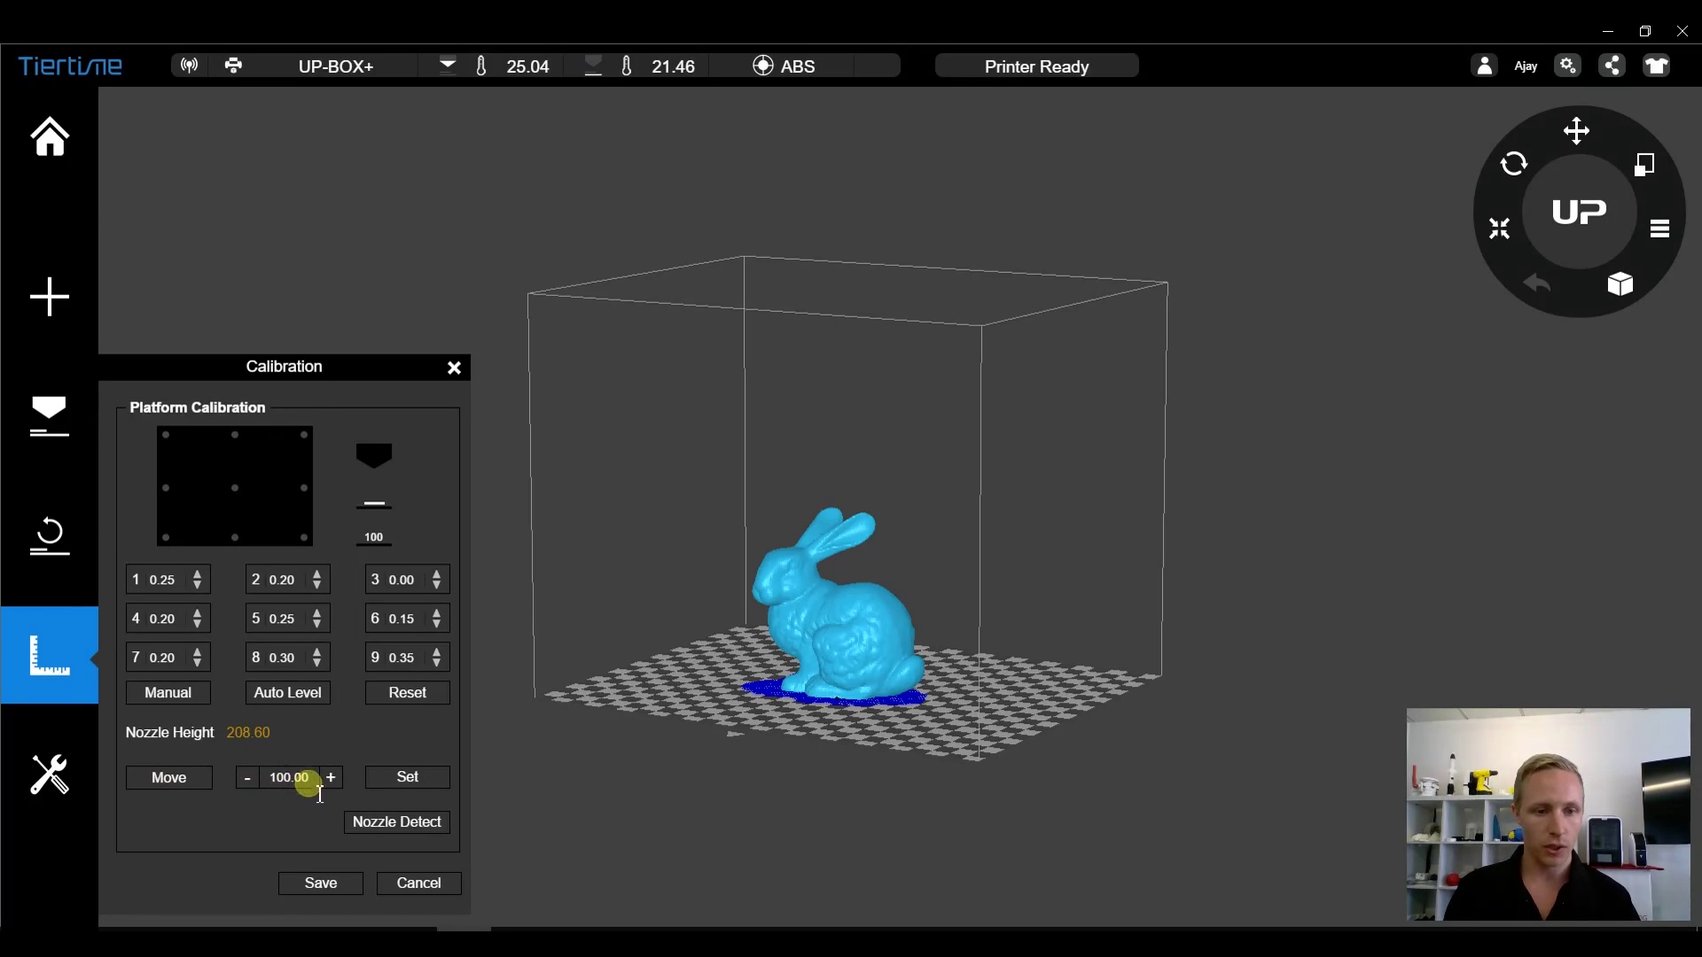
pyautogui.moveTo(297, 777); pyautogui.dragTo(259, 777)
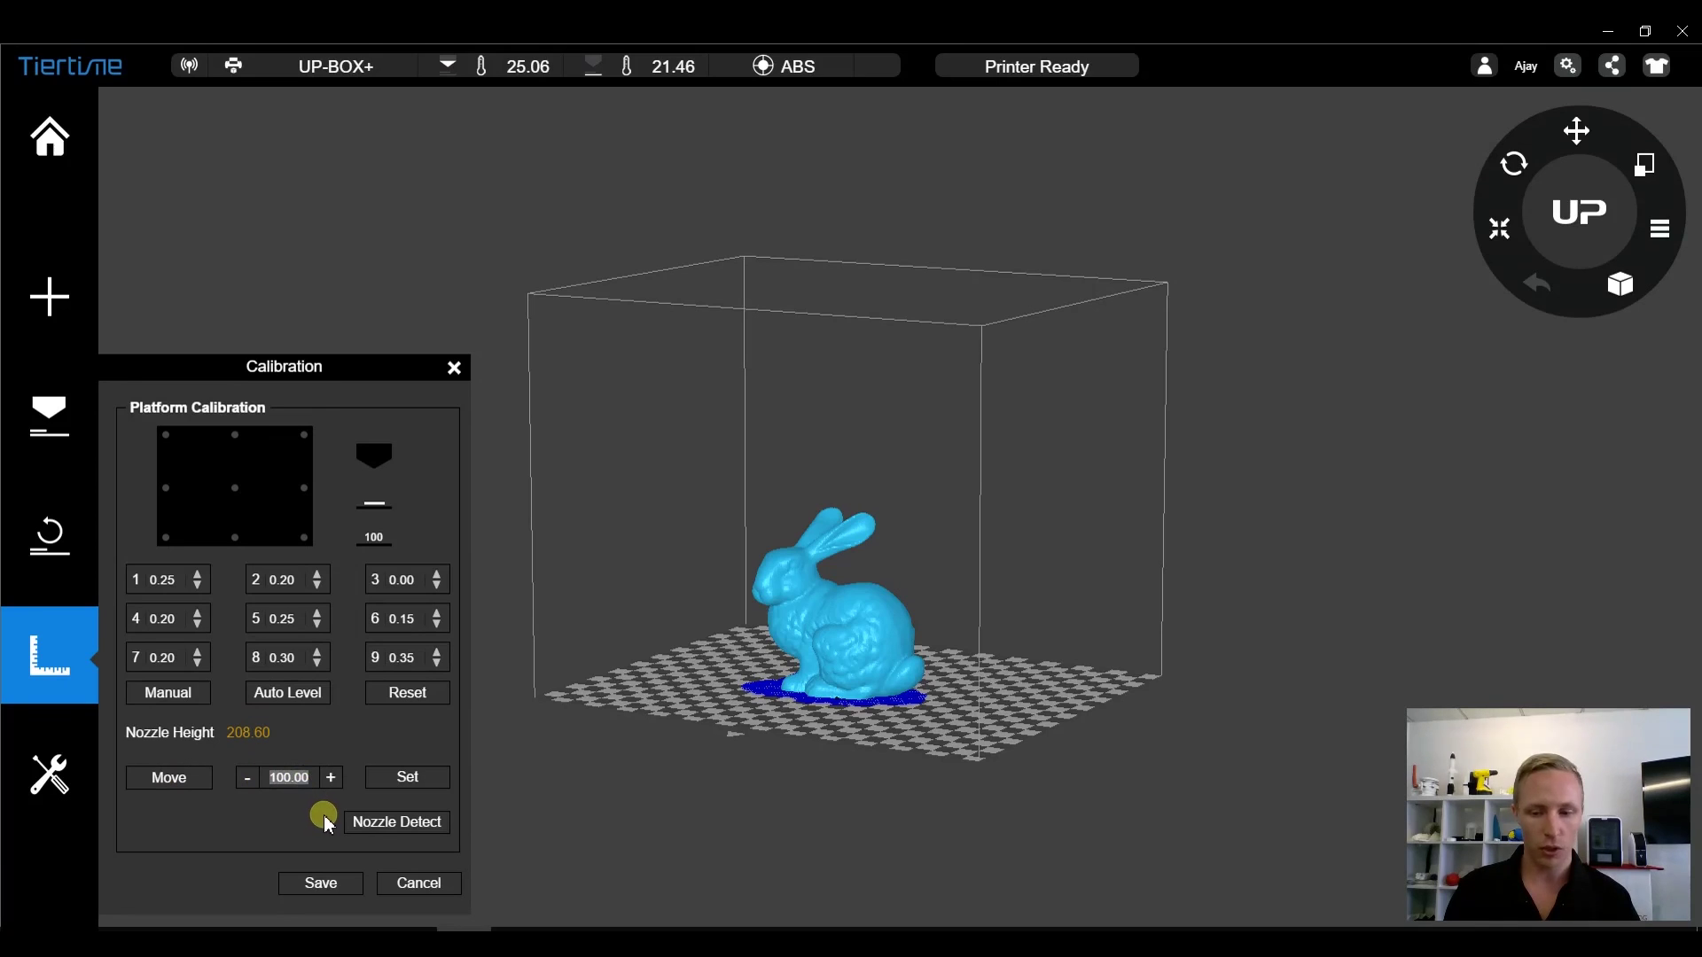
pyautogui.write('95')
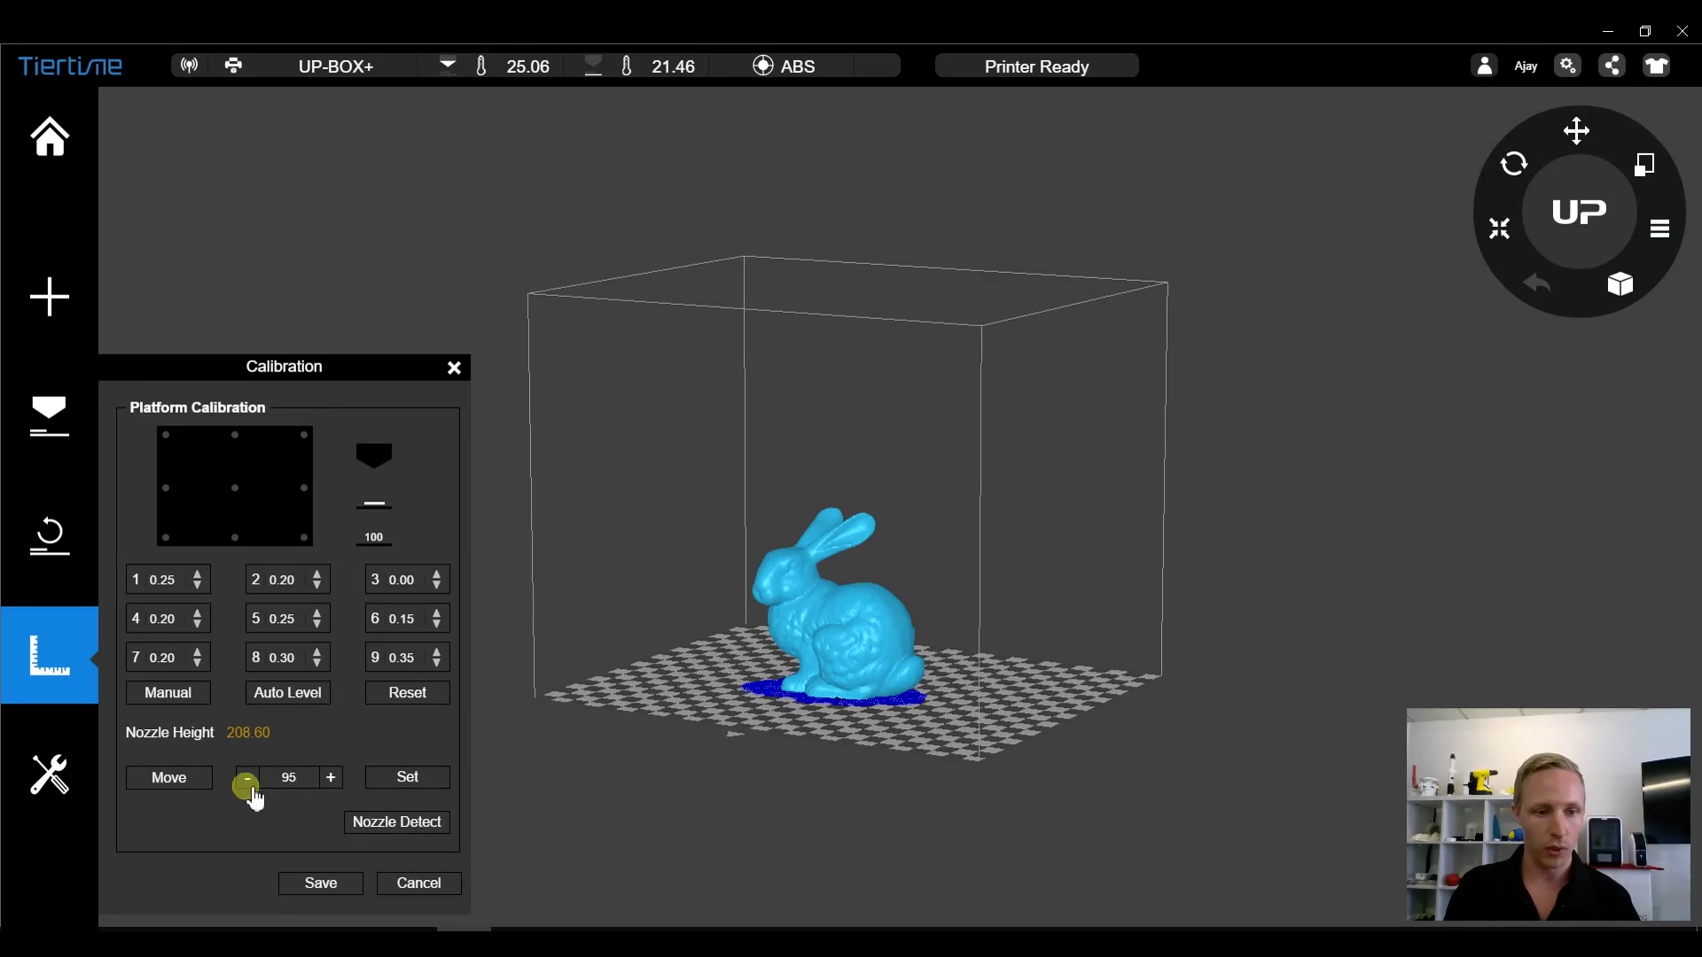
pyautogui.click(173, 780)
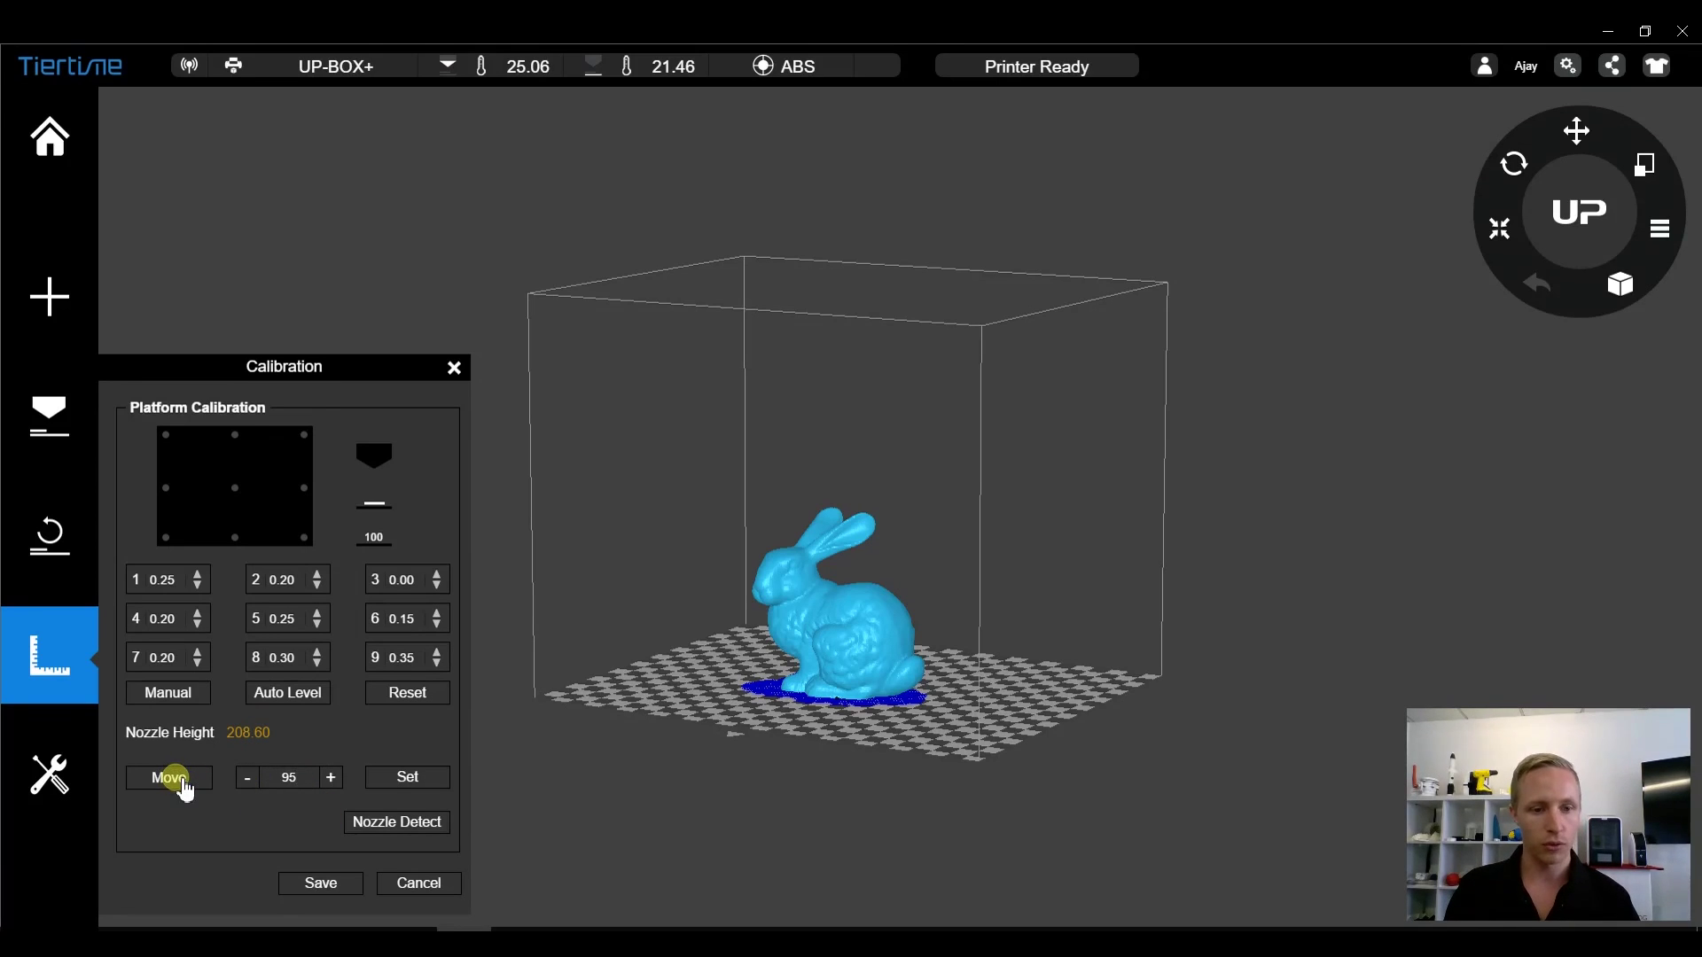
pyautogui.click(331, 779)
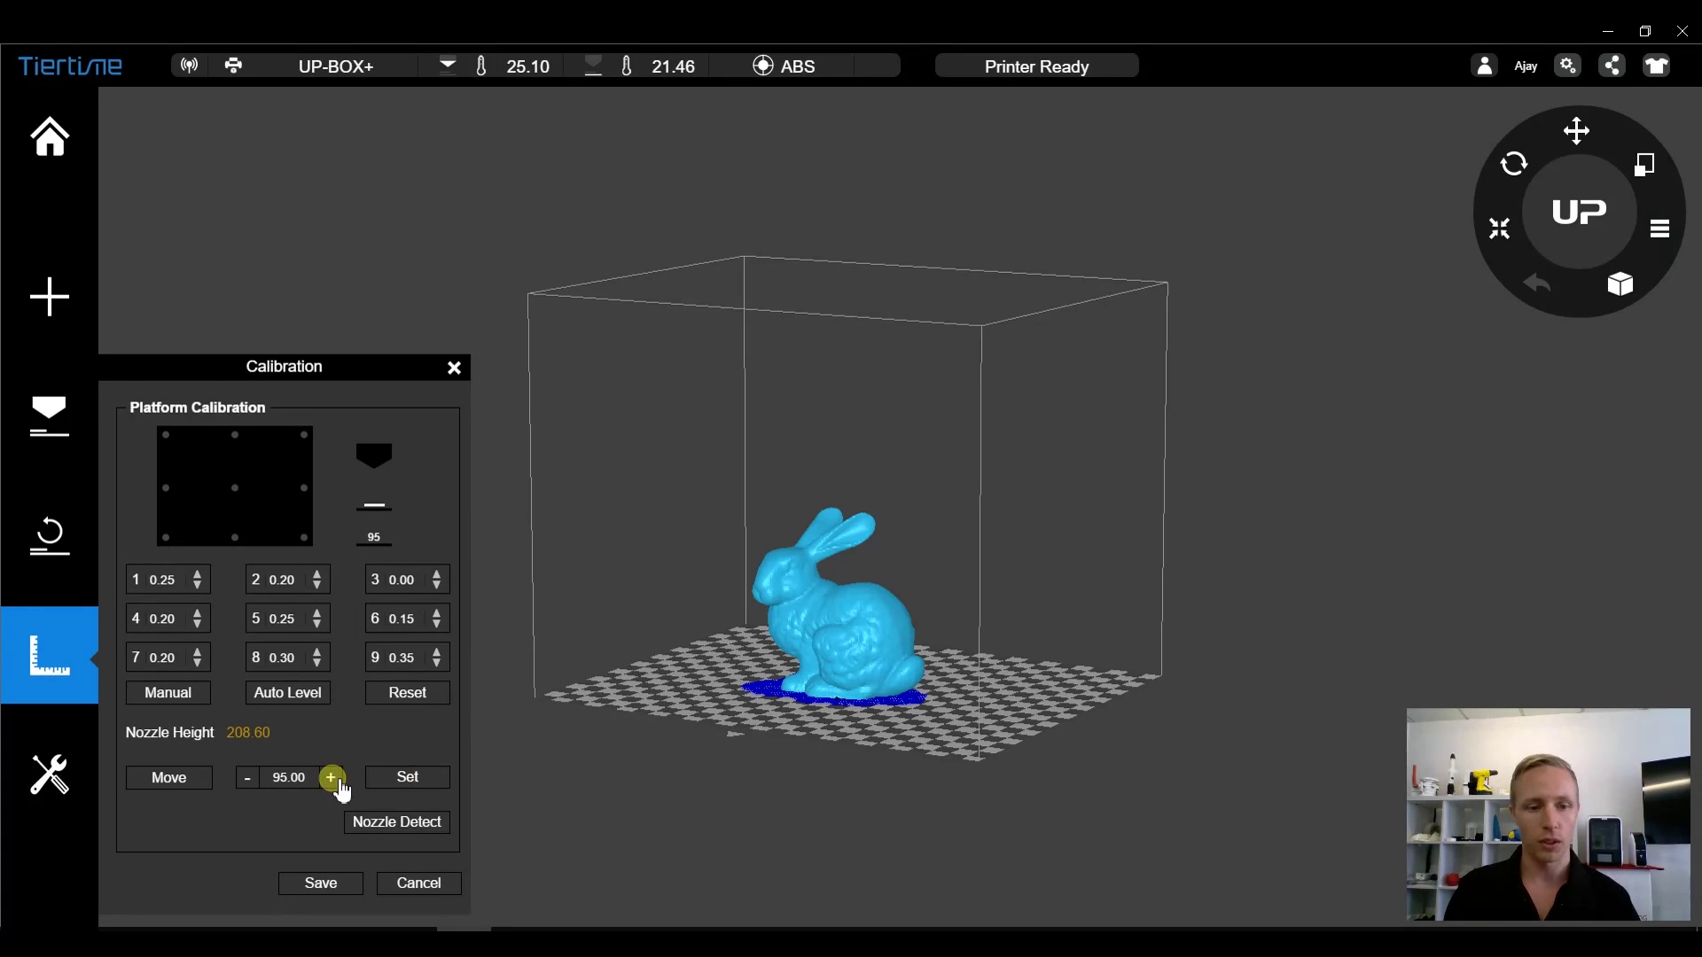
pyautogui.click(357, 817)
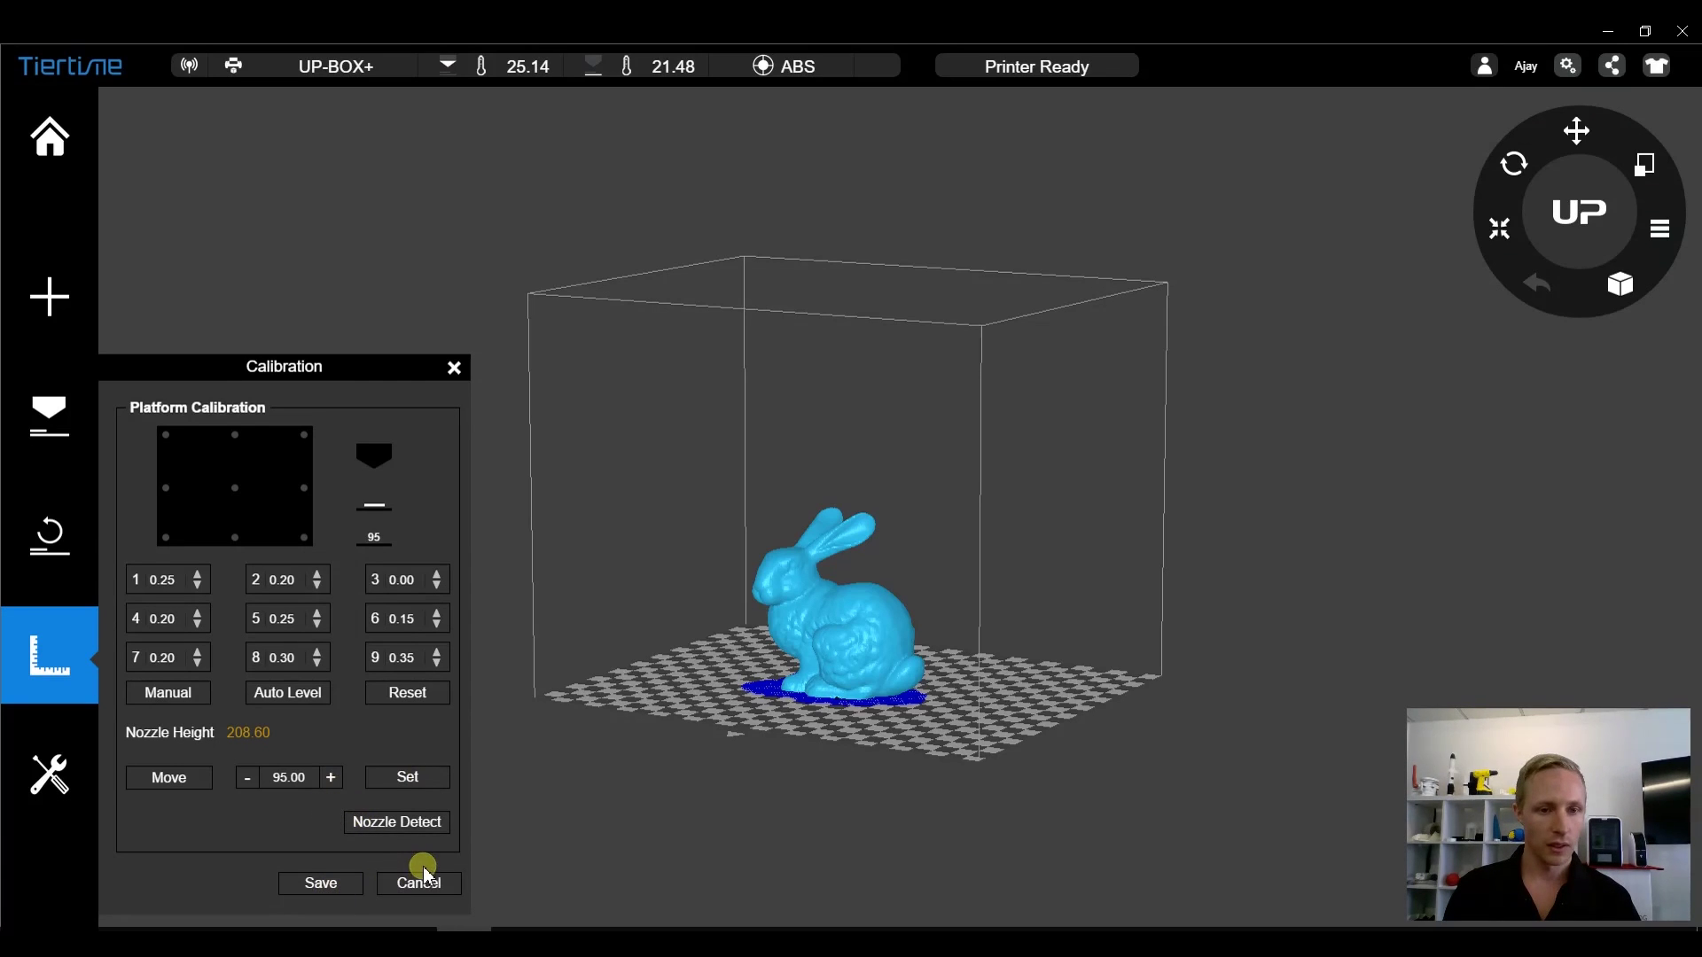
pyautogui.click(317, 887)
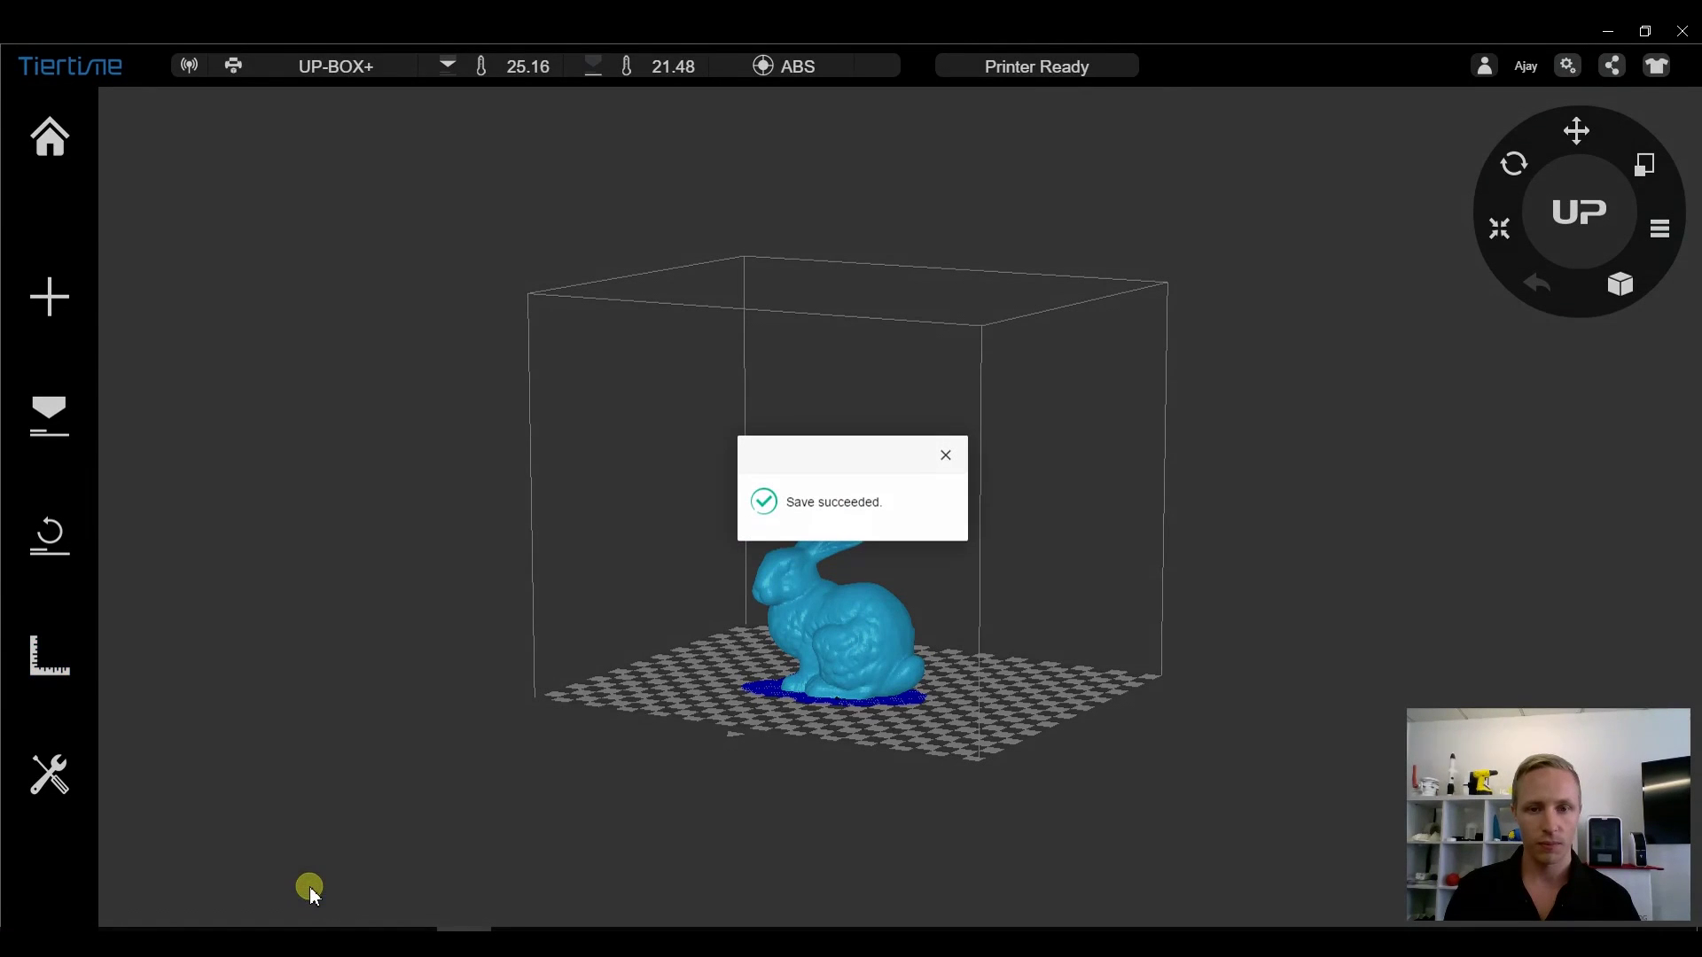
# - Open the Maintenance settings (ABS, 7475 g, 15min preheat) and expand the Material list
pyautogui.click(946, 456)
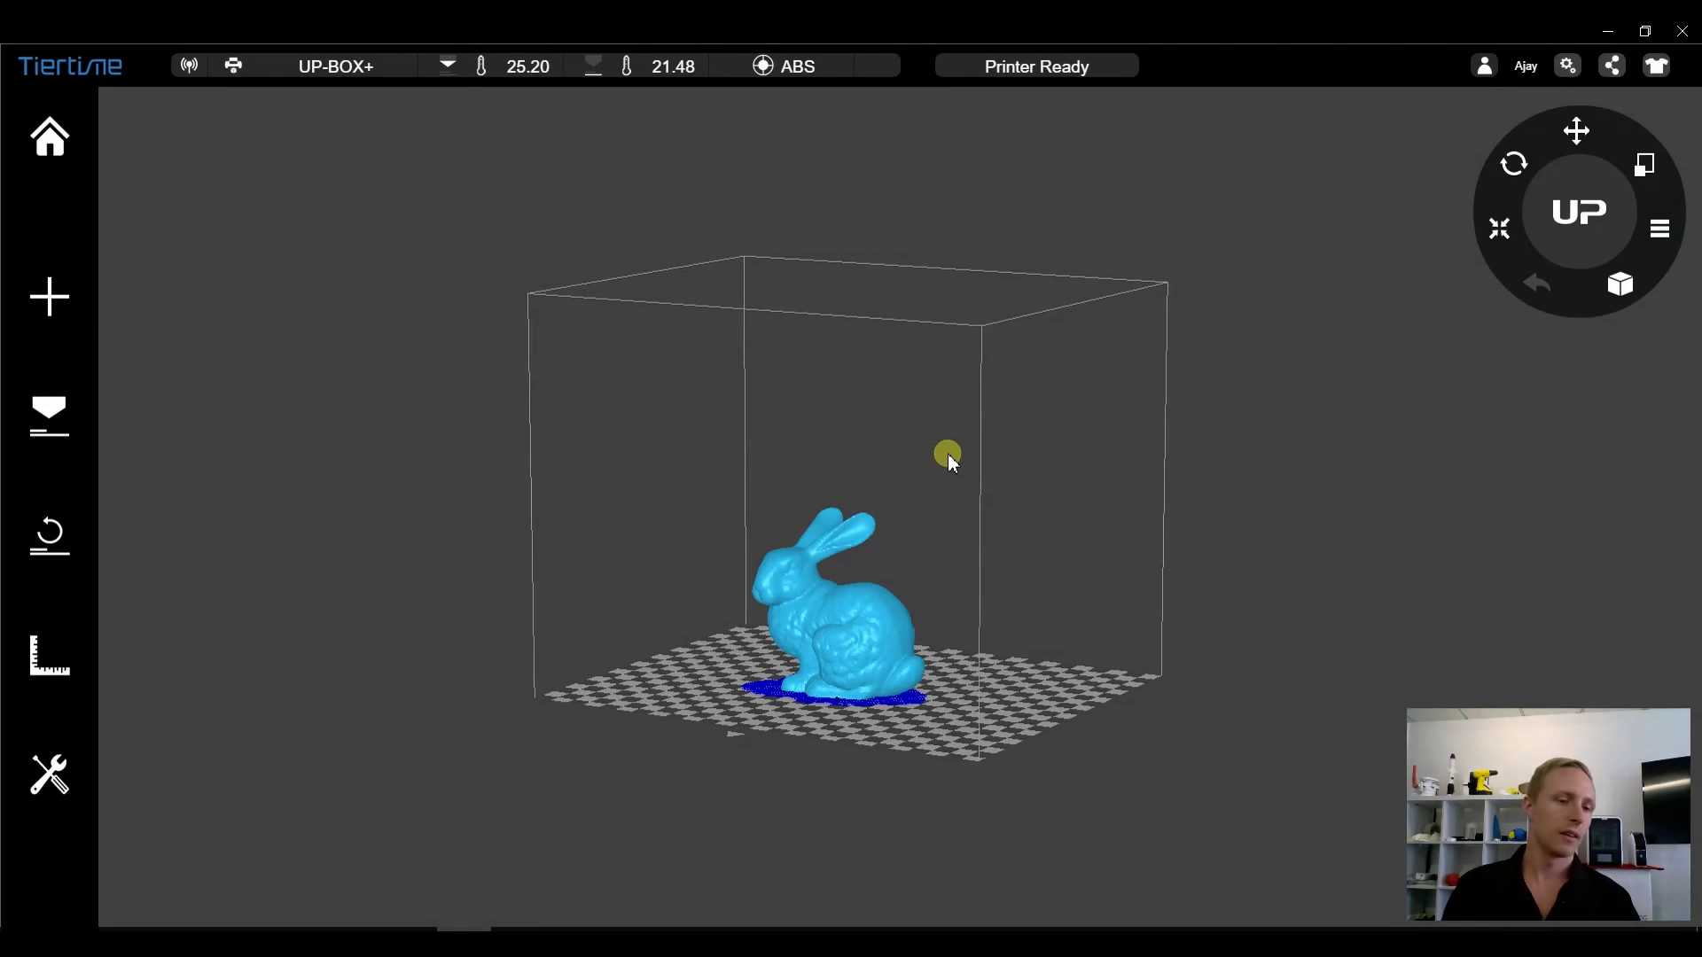
pyautogui.click(53, 785)
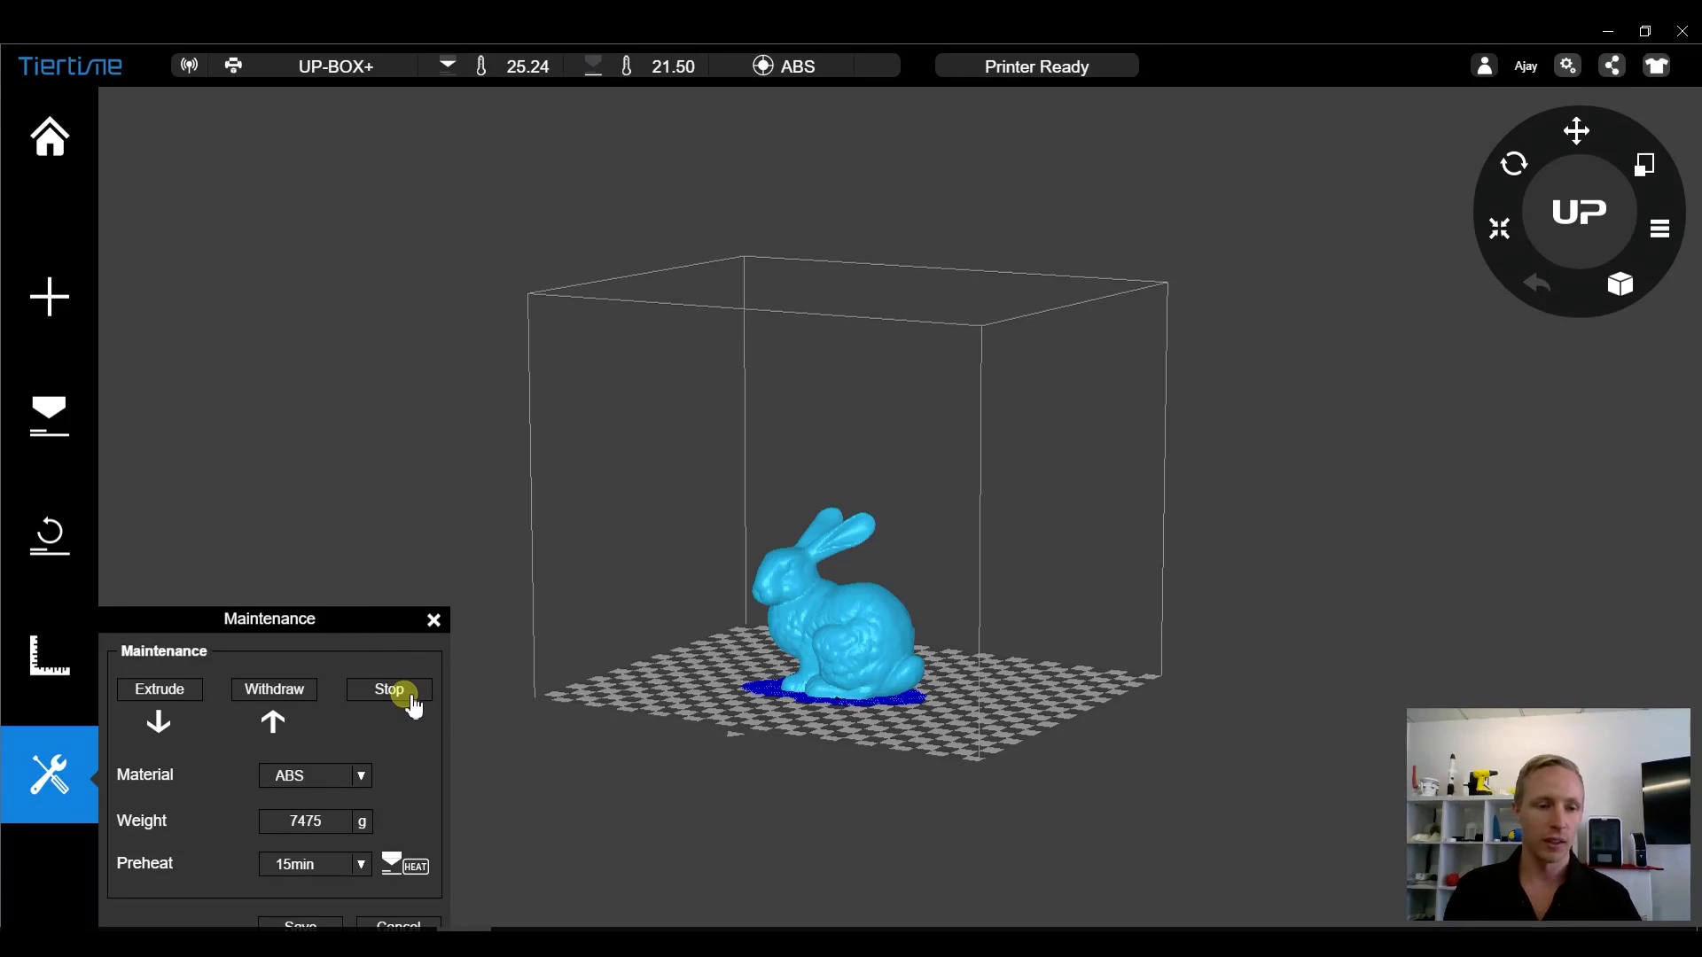
pyautogui.click(357, 777)
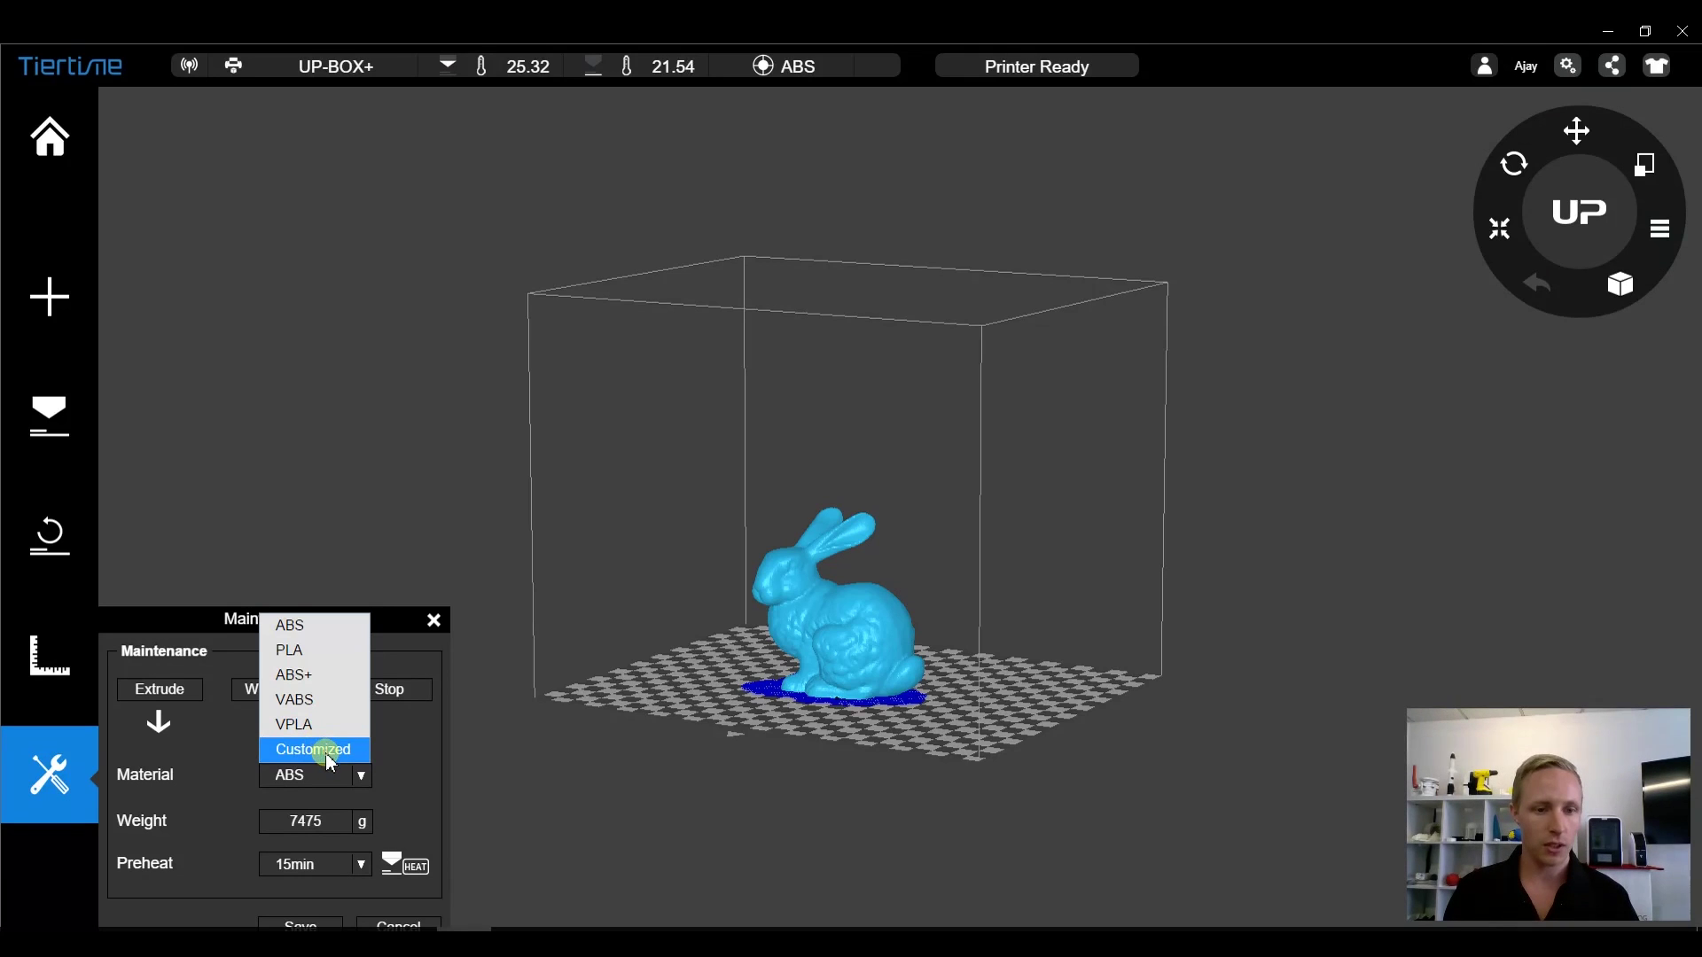
# - Add a customized material row named UP with 180 °C nozzle and 90 °C platform, then save it
pyautogui.click(322, 751)
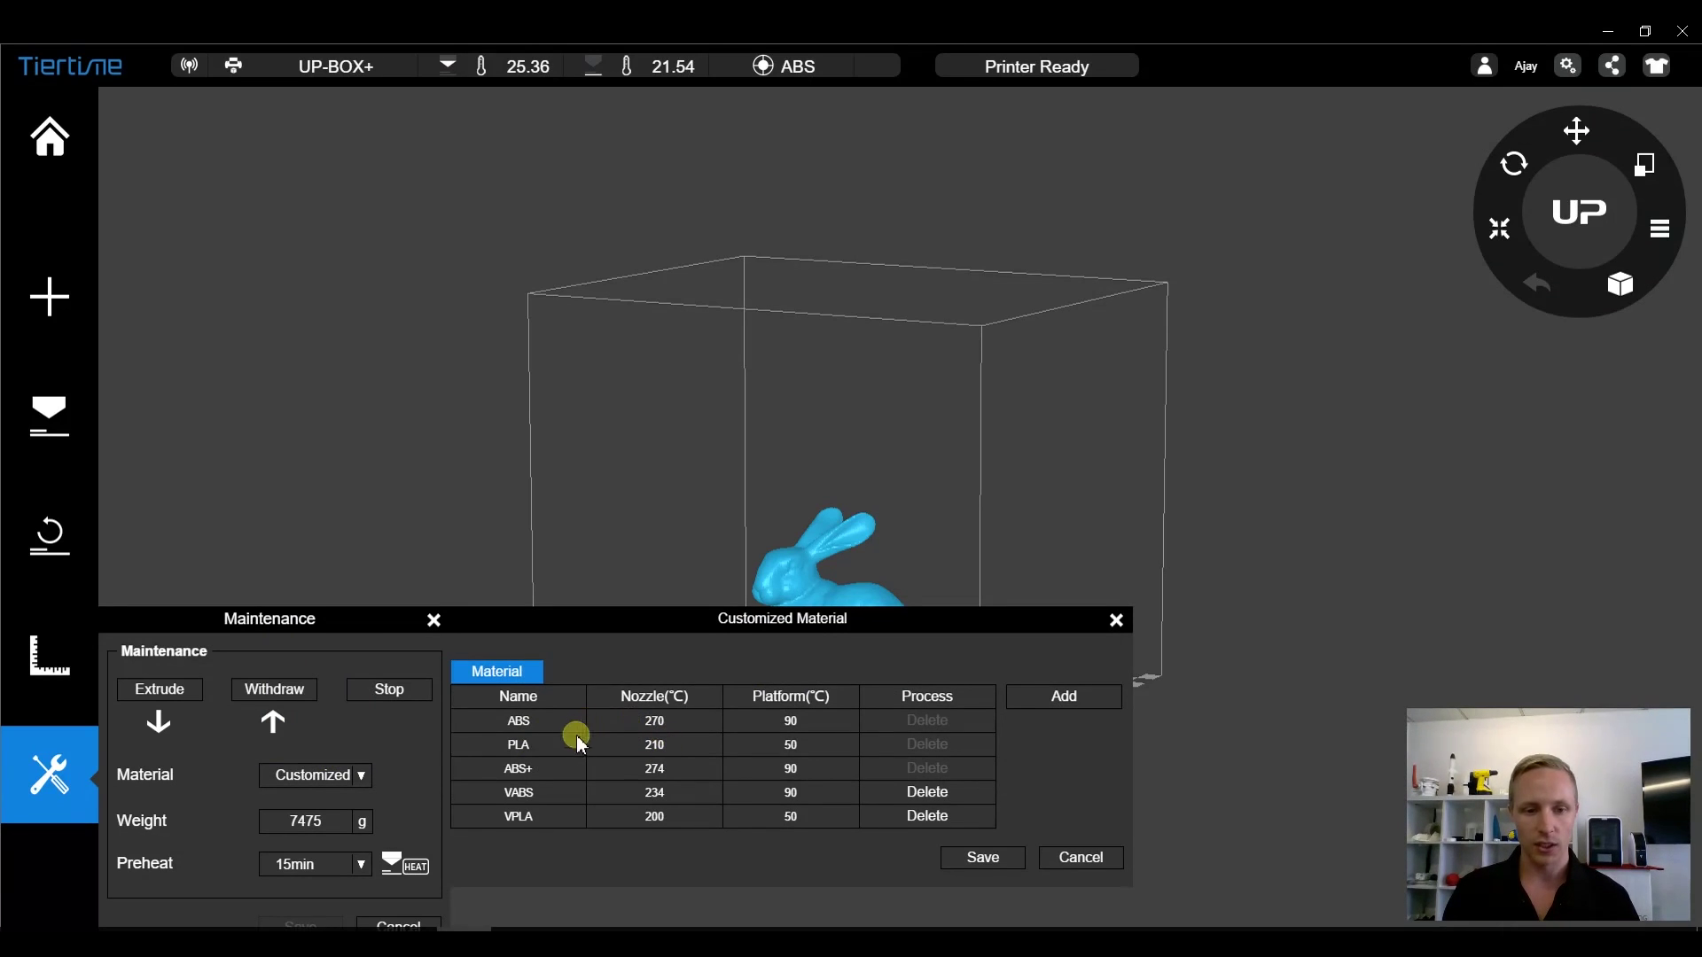
pyautogui.click(1055, 707)
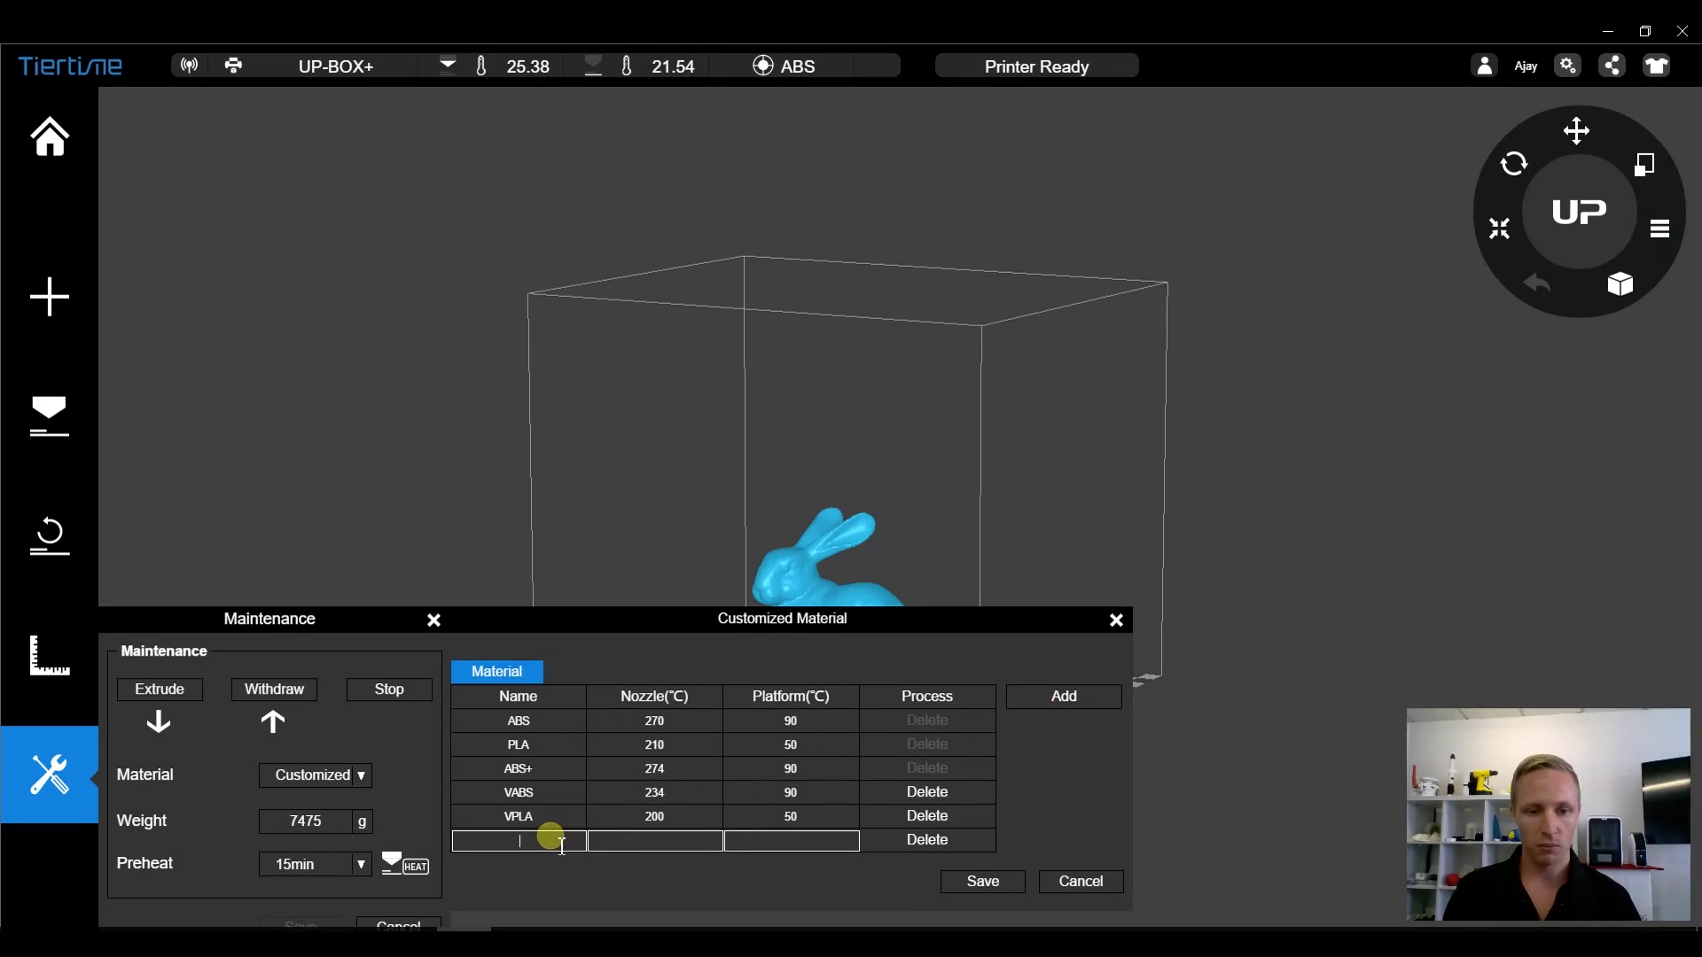
pyautogui.write('UP')
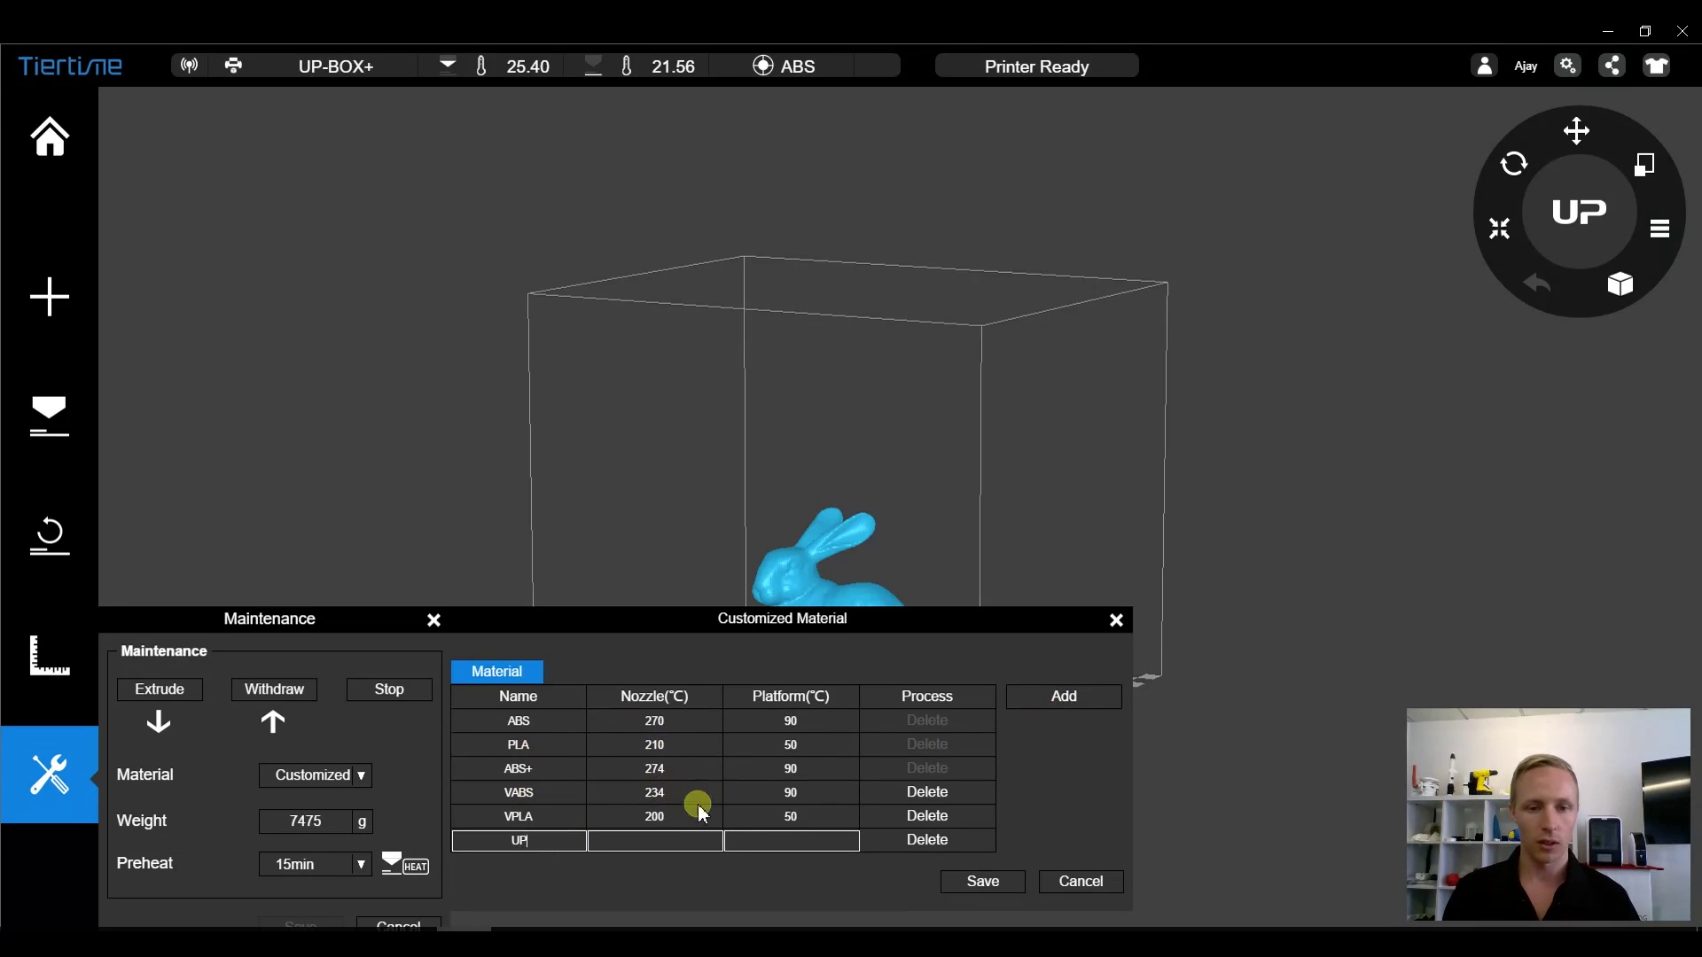
pyautogui.click(648, 846)
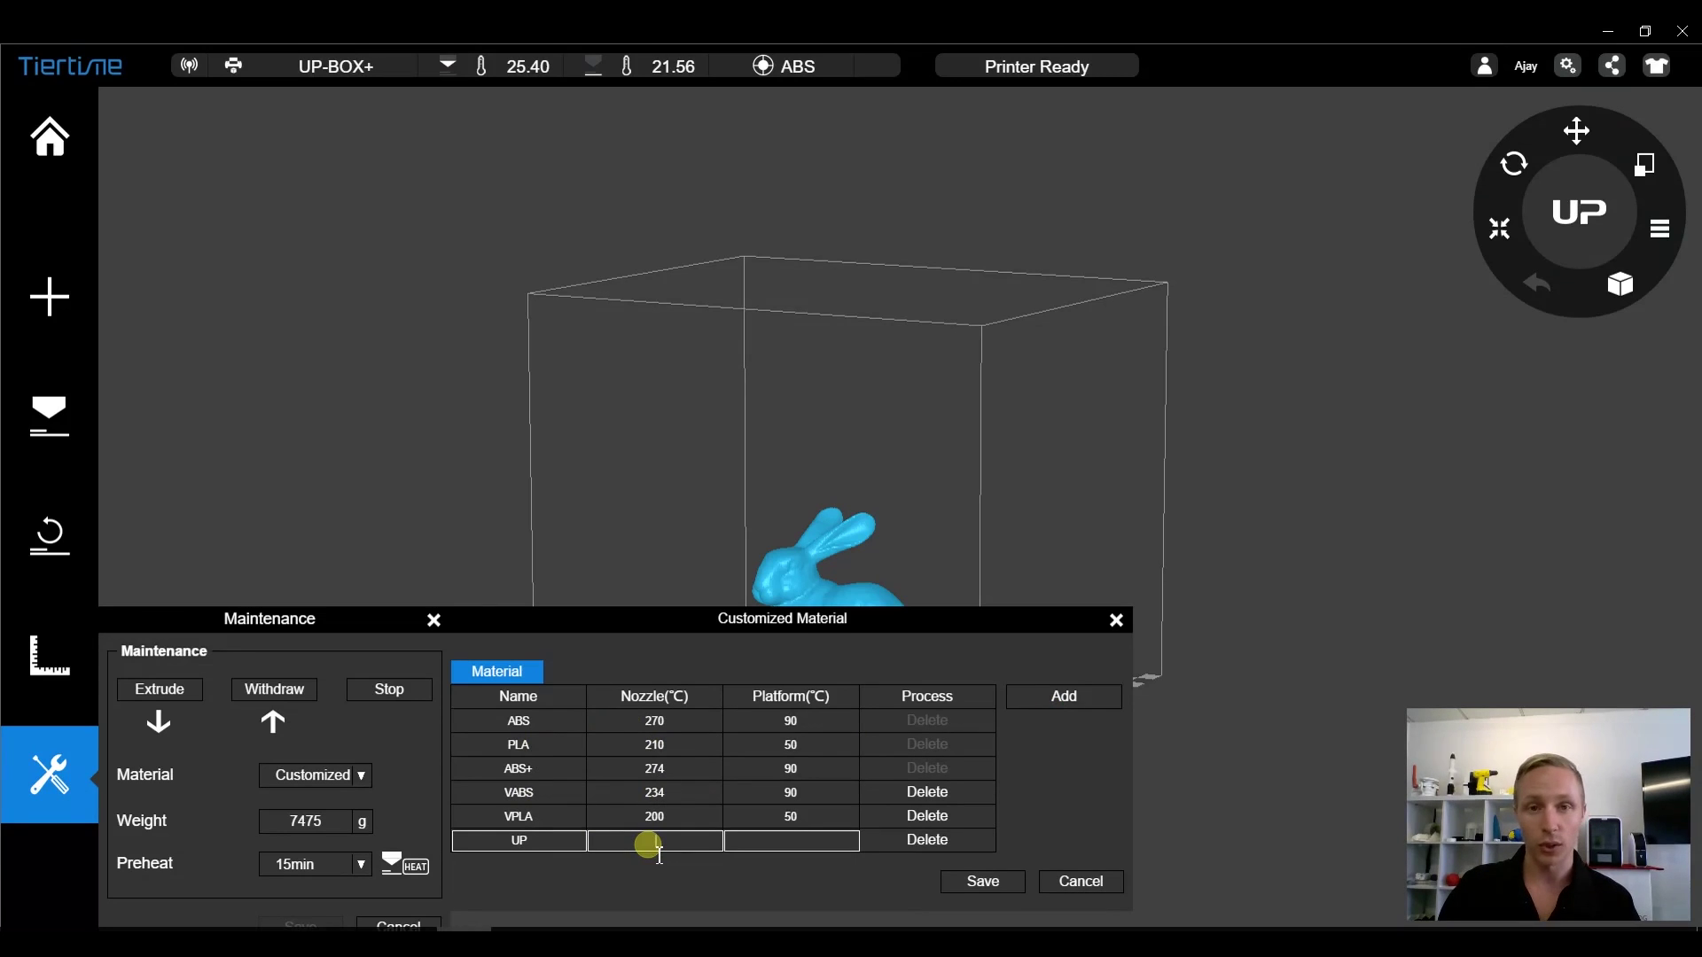
pyautogui.write('180')
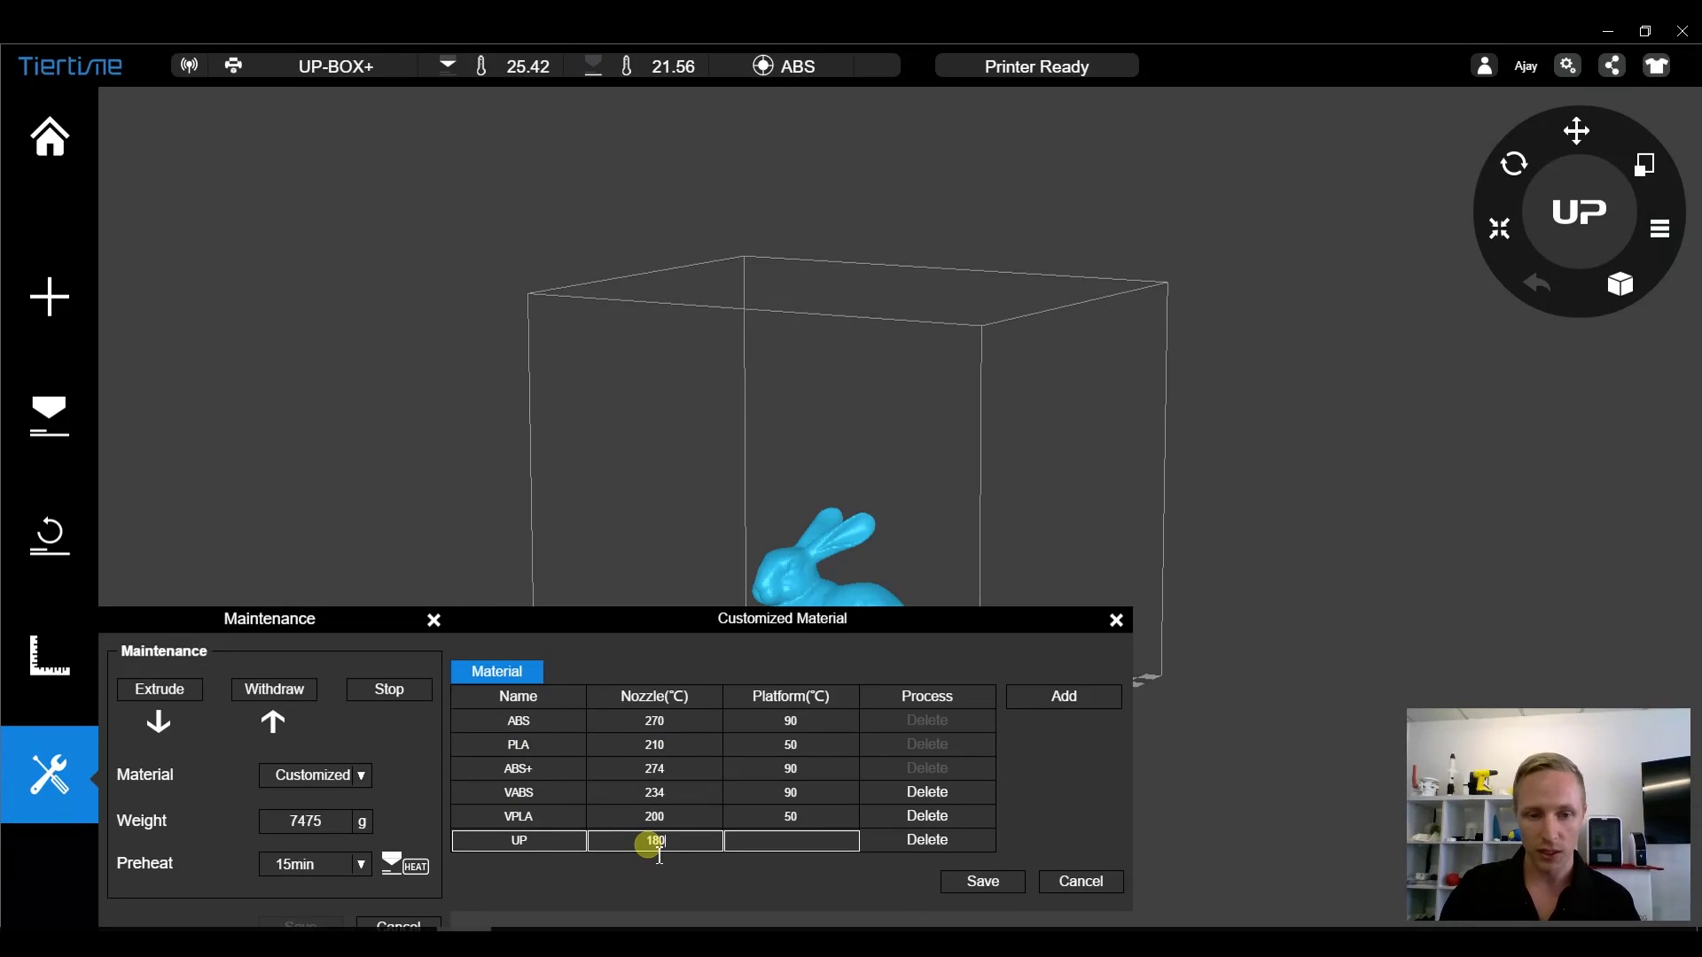
pyautogui.click(812, 834)
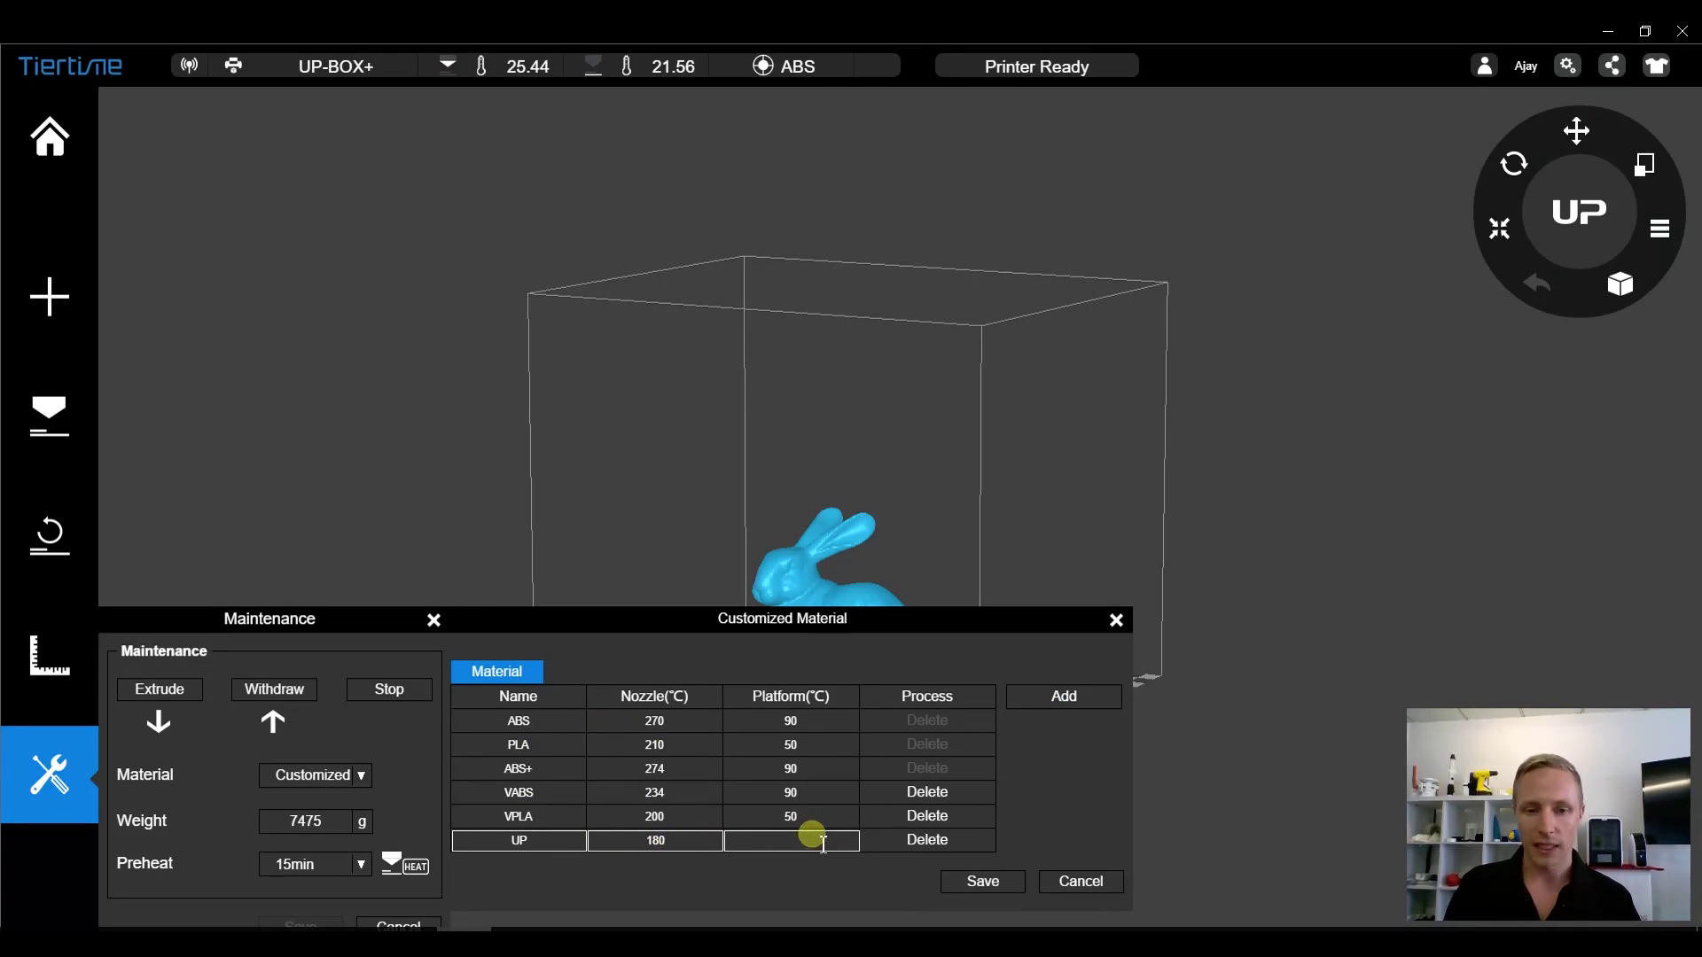
pyautogui.write('90')
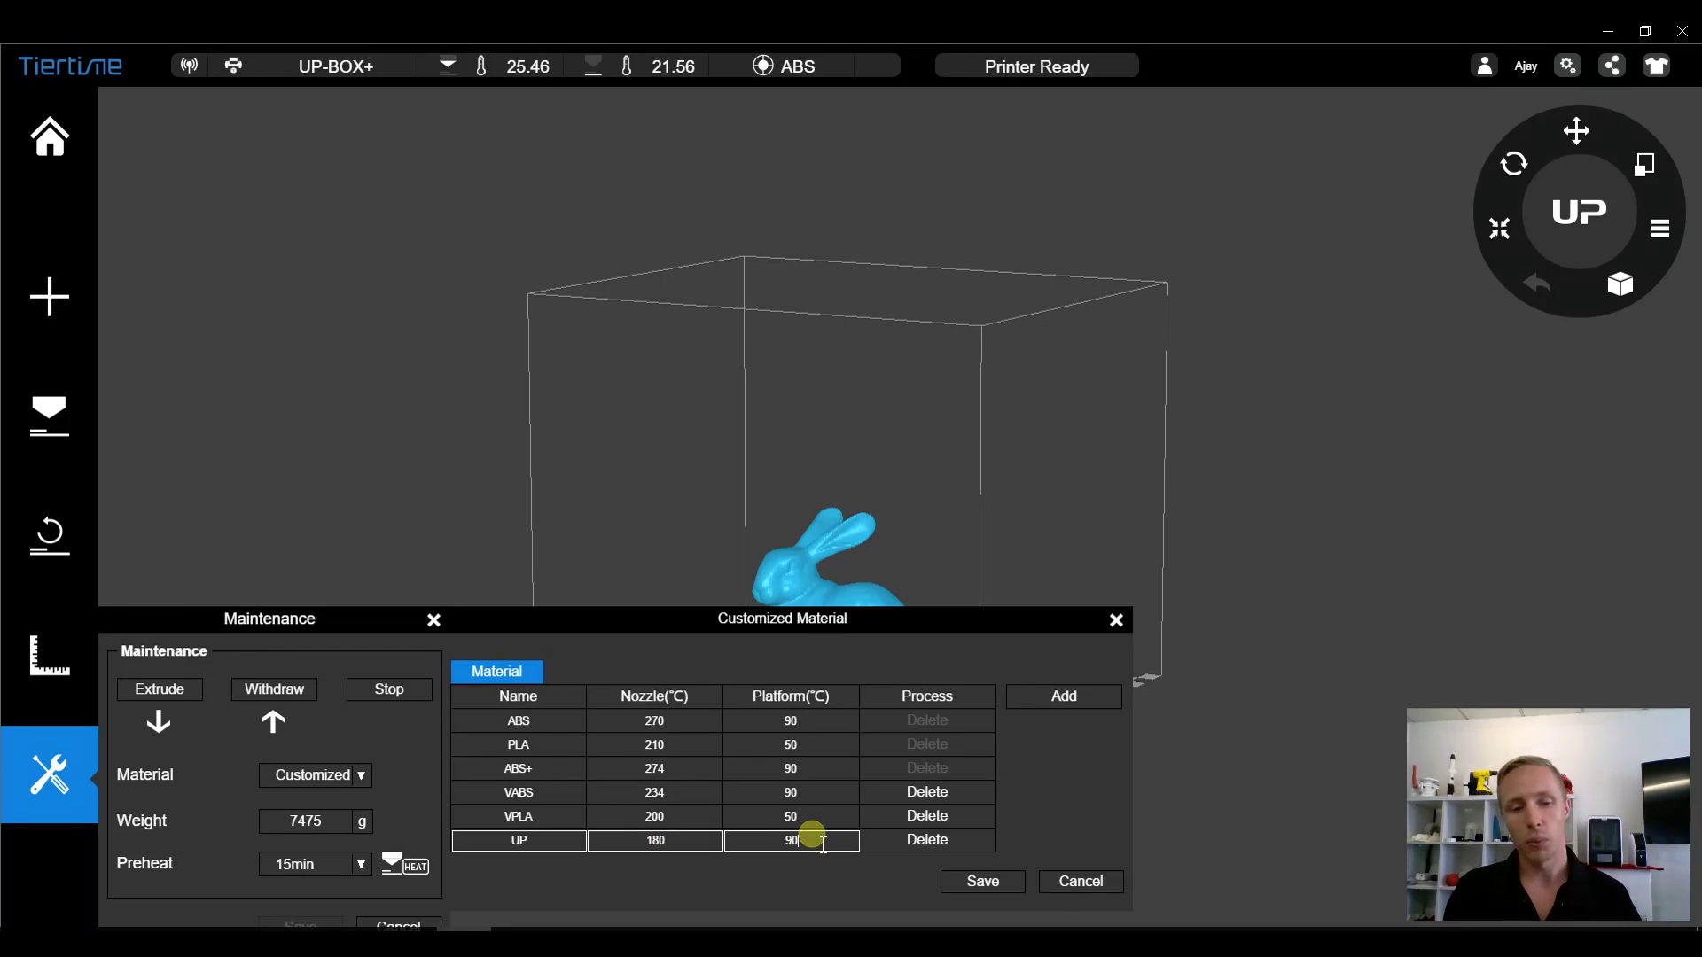
pyautogui.click(663, 842)
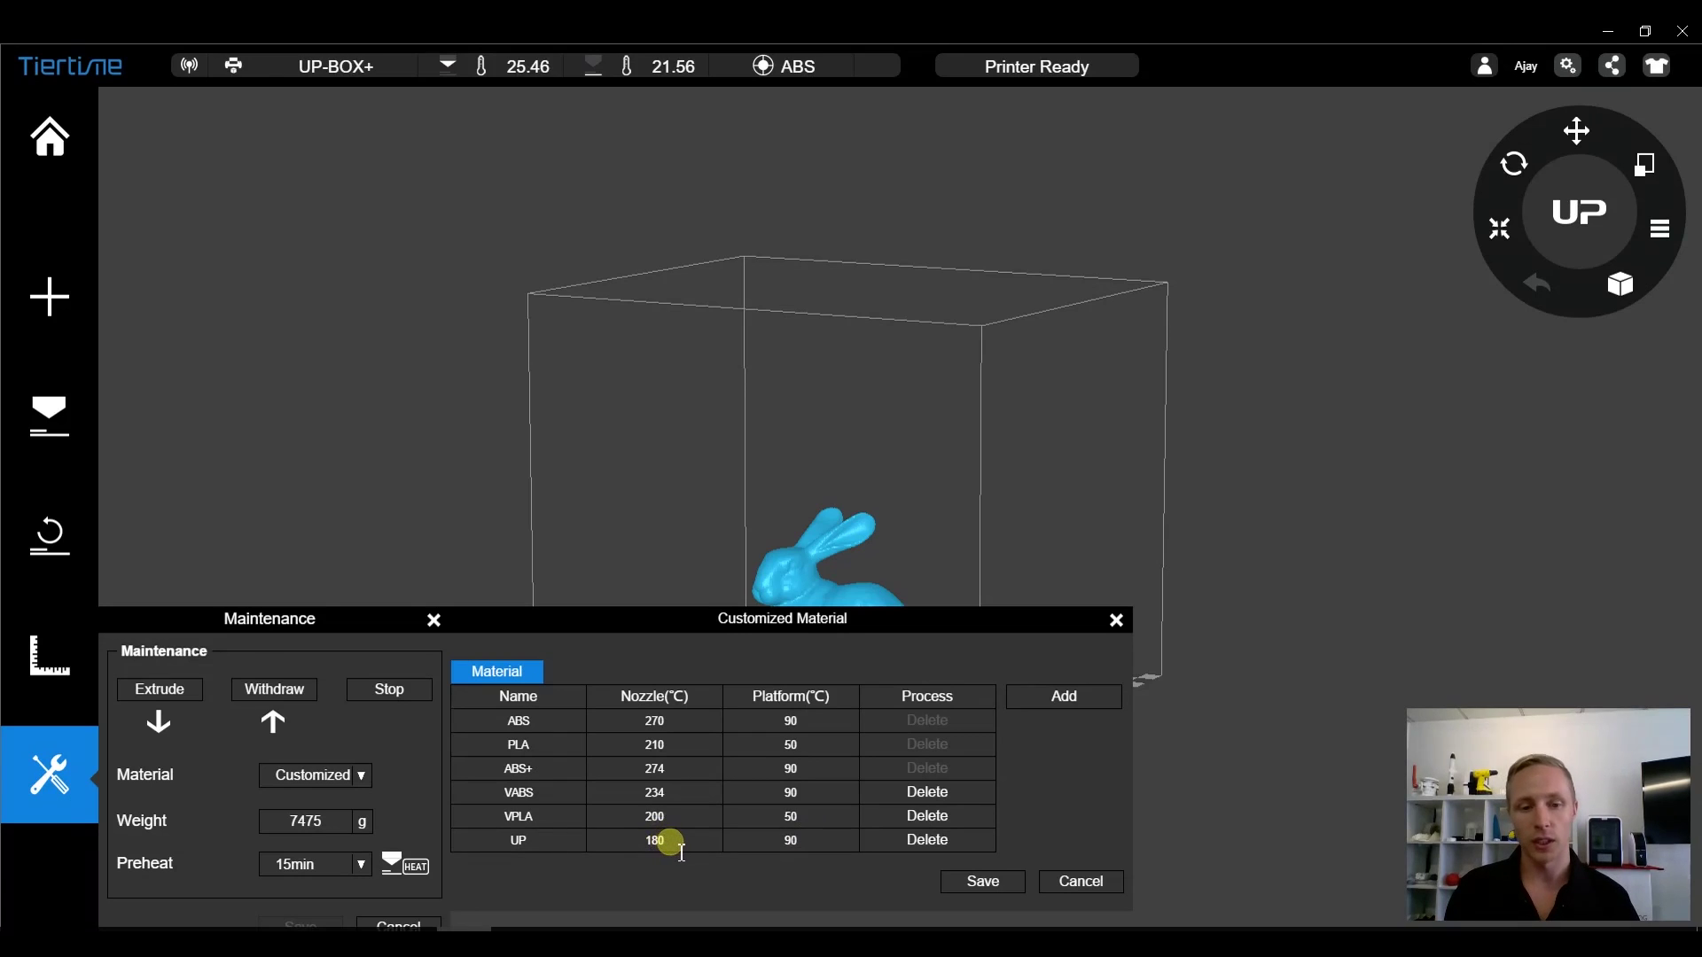
pyautogui.click(681, 849)
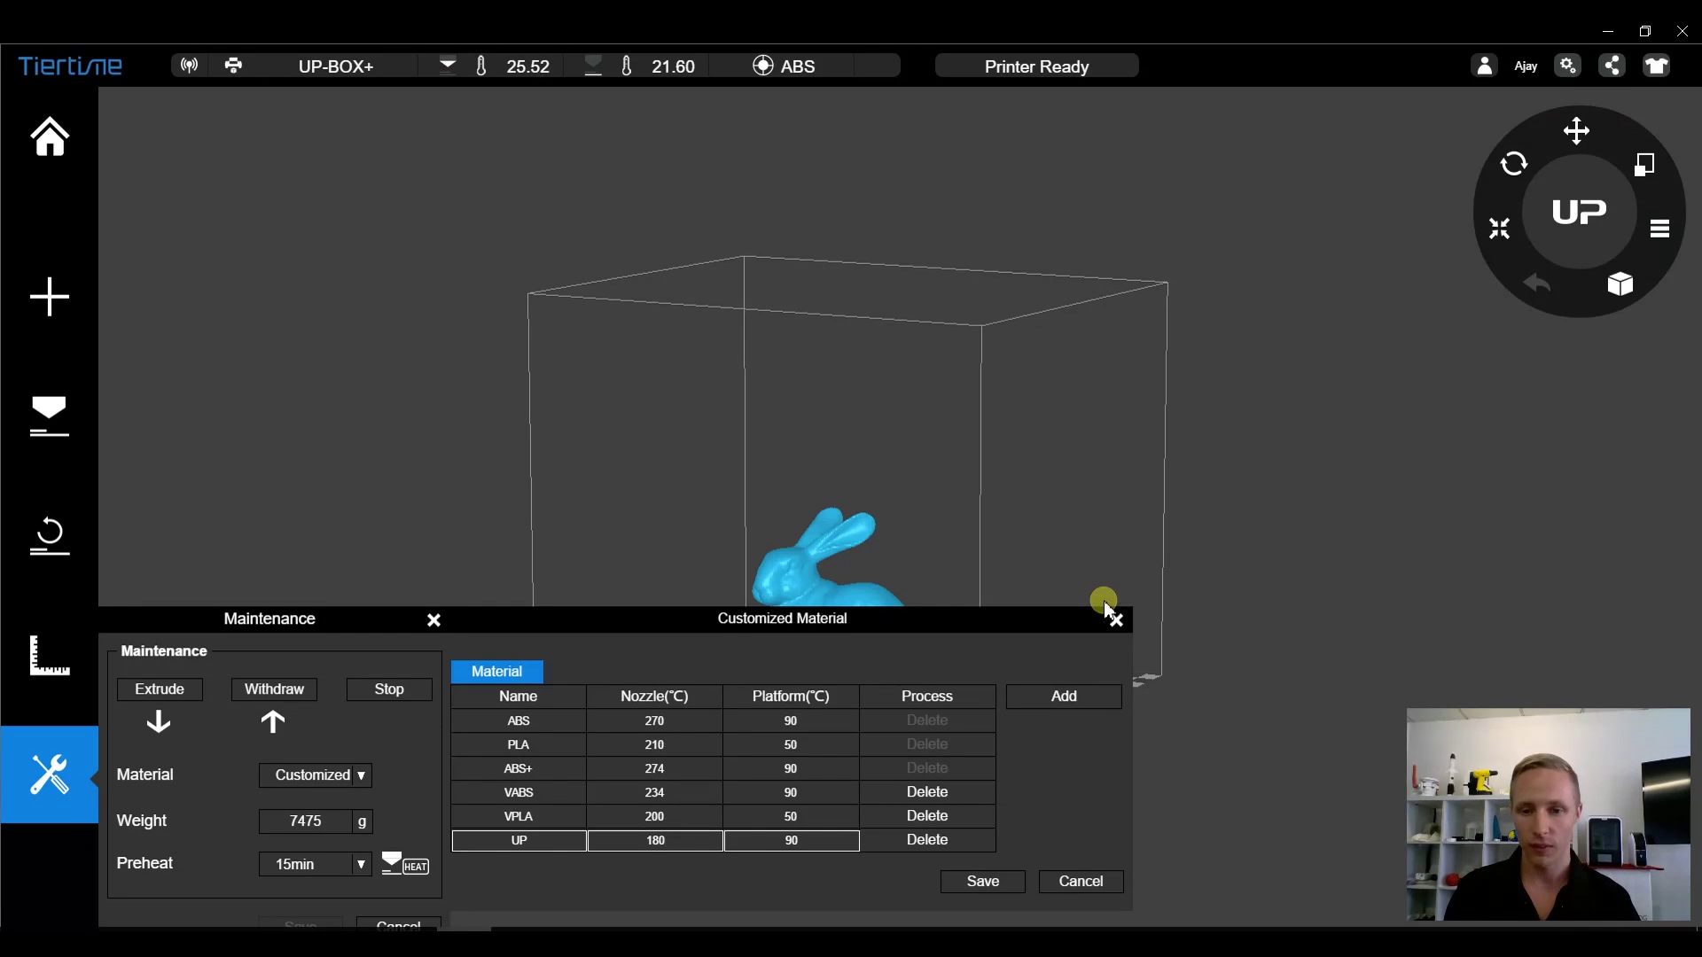
pyautogui.click(994, 886)
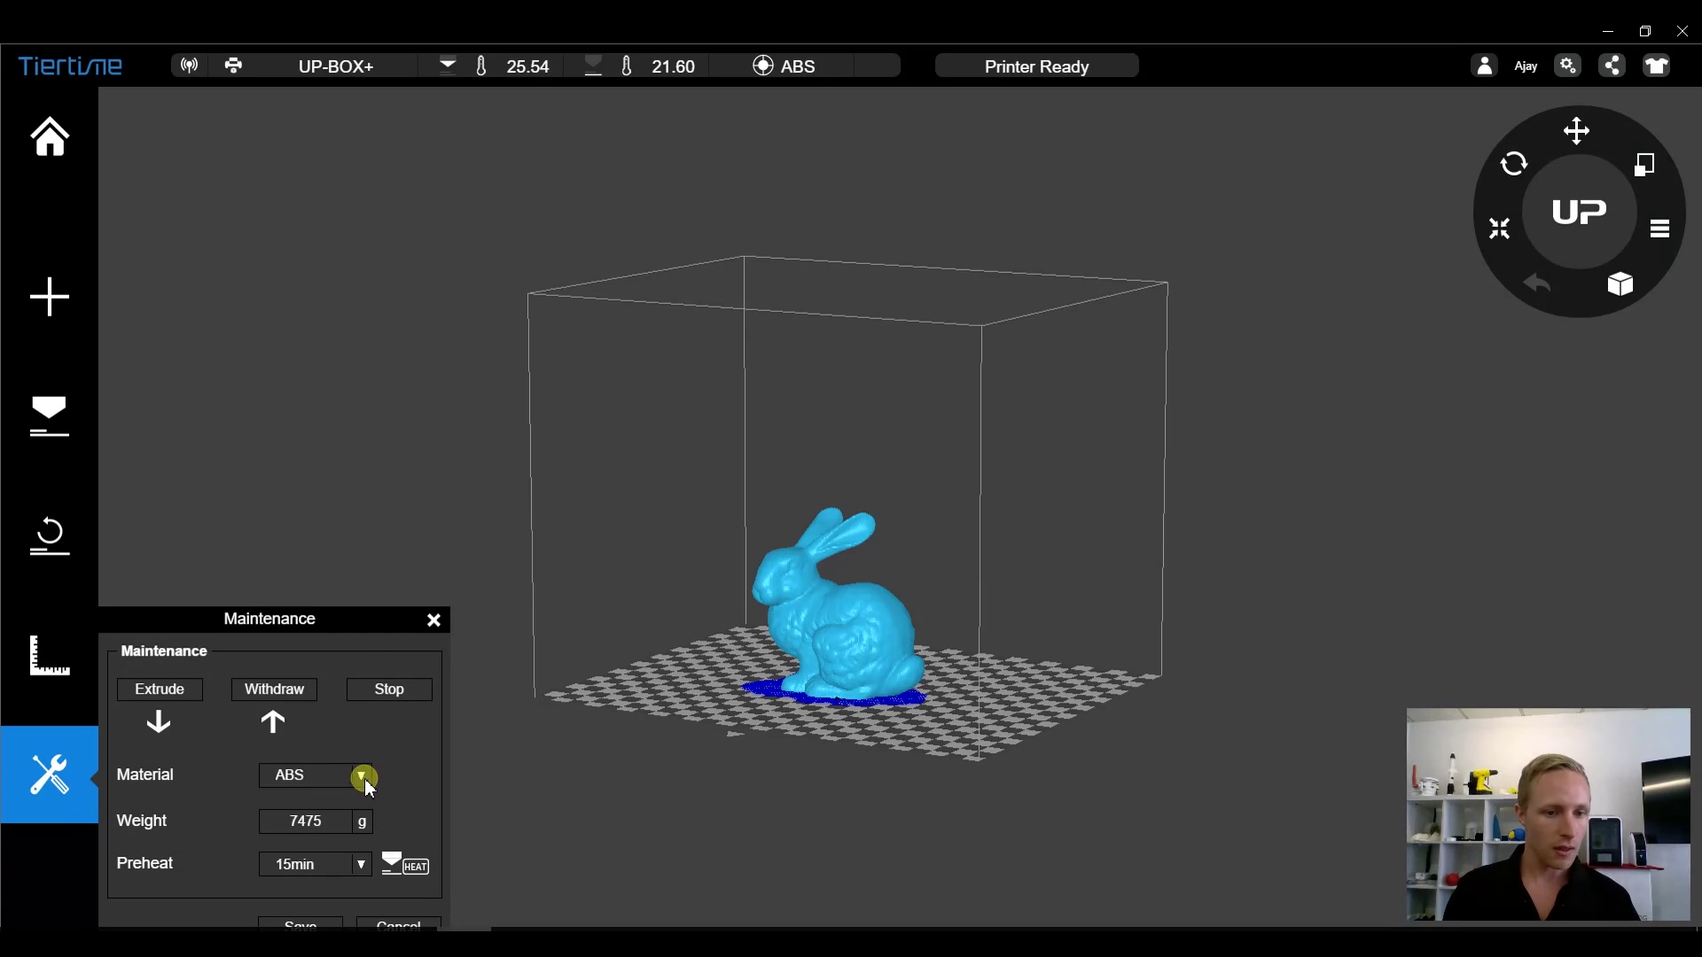
# - Choose UP as the maintenance material, replace weight 7475 with 9999, and pick a 60min preheat
pyautogui.click(363, 777)
pyautogui.click(334, 725)
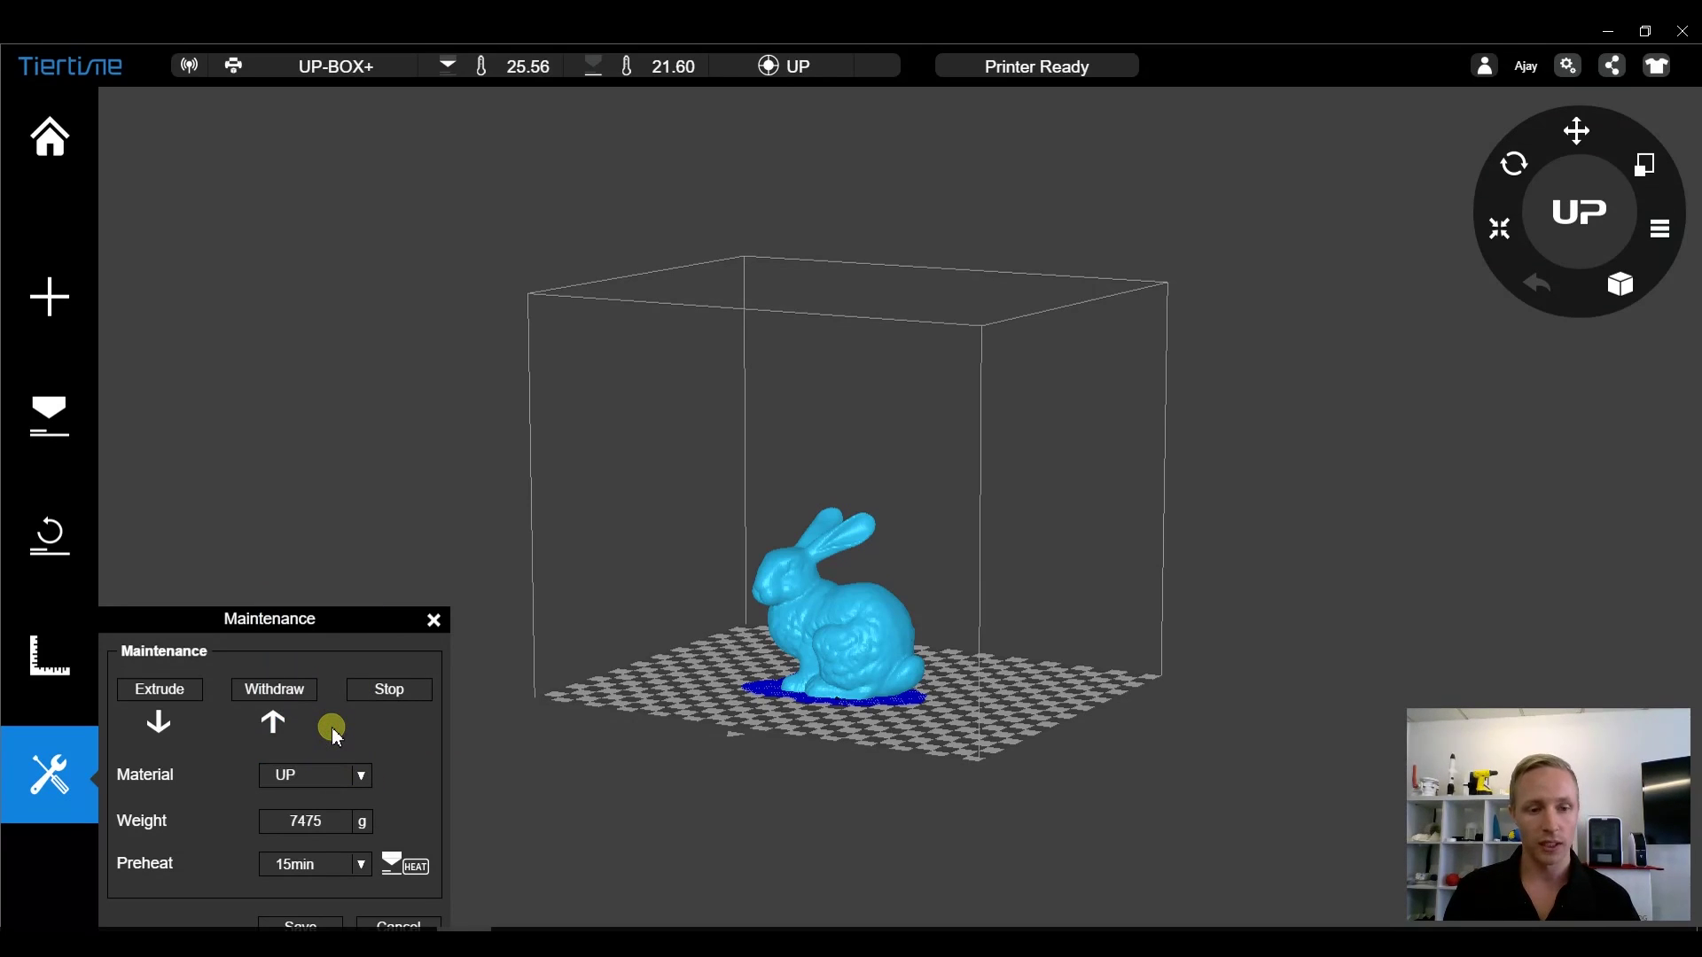
pyautogui.click(341, 821)
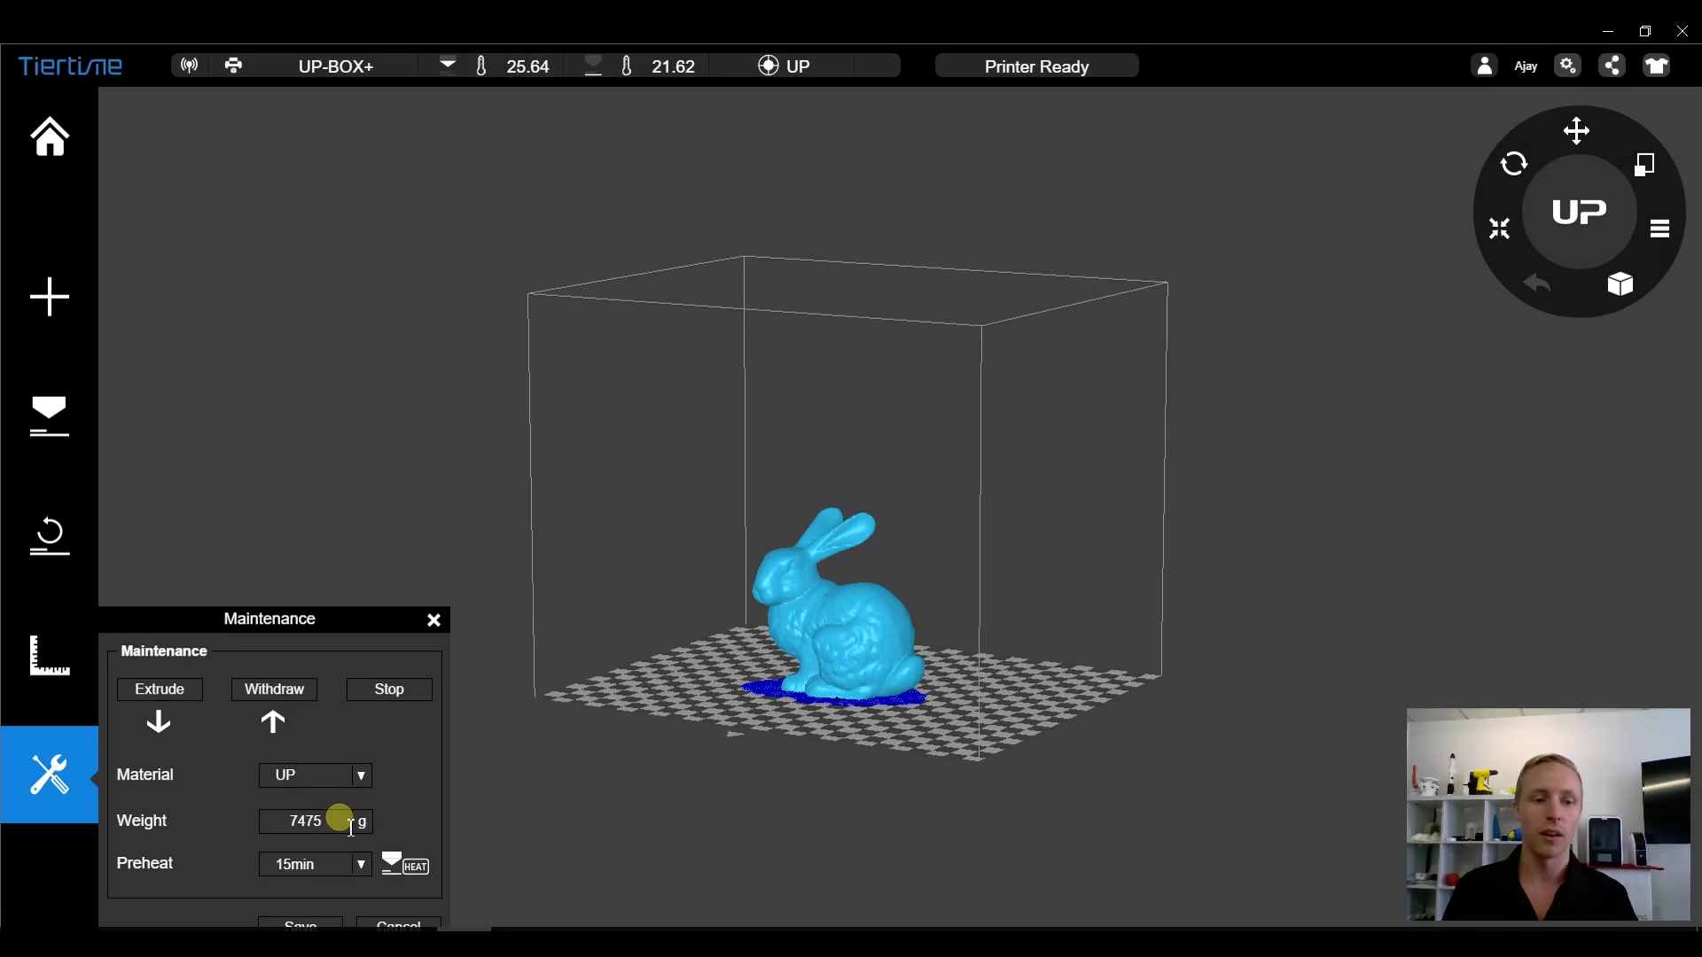
pyautogui.moveTo(351, 827); pyautogui.dragTo(272, 829)
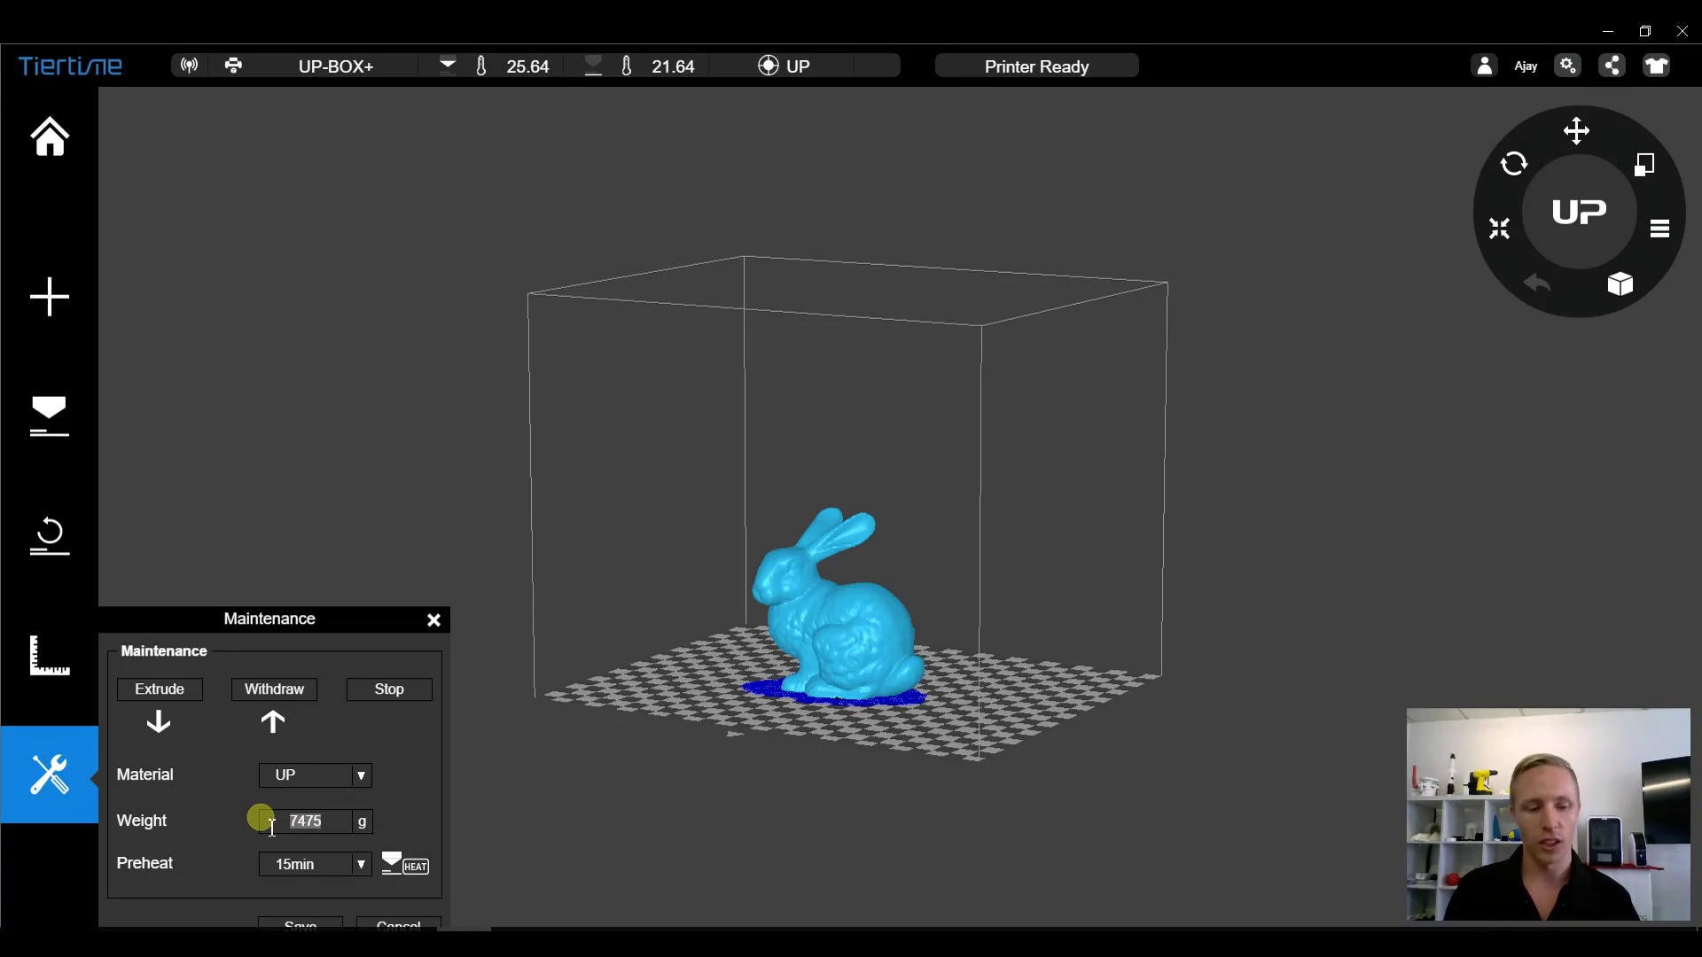
pyautogui.write('9999')
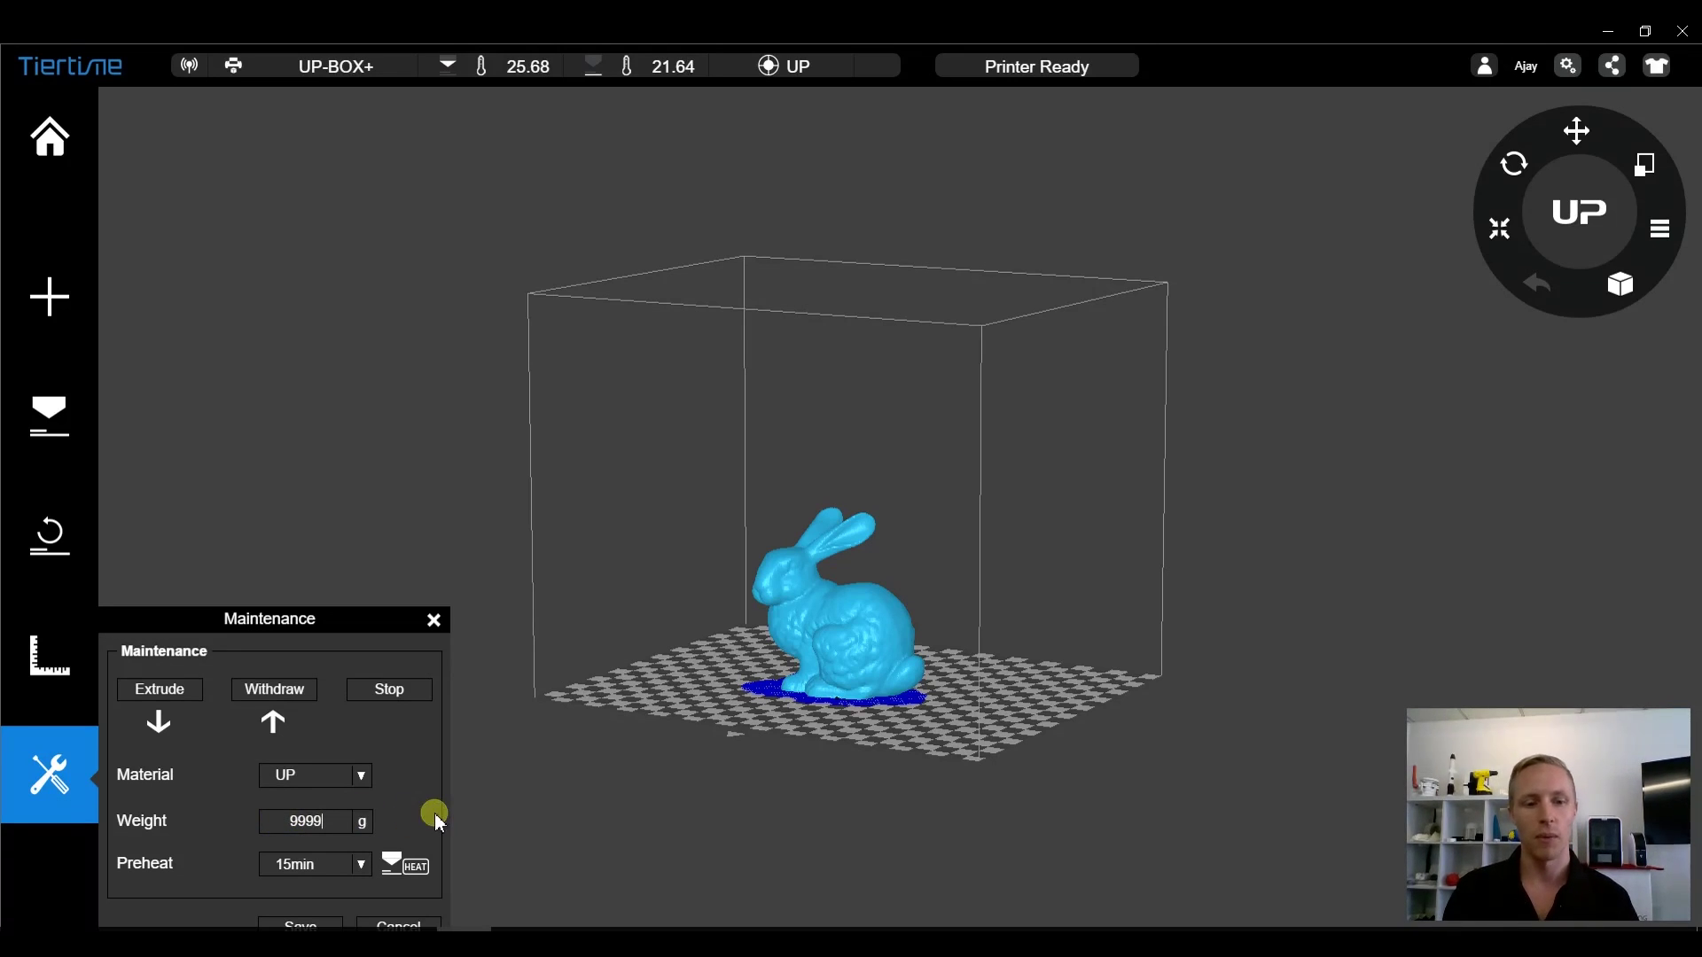
pyautogui.click(364, 865)
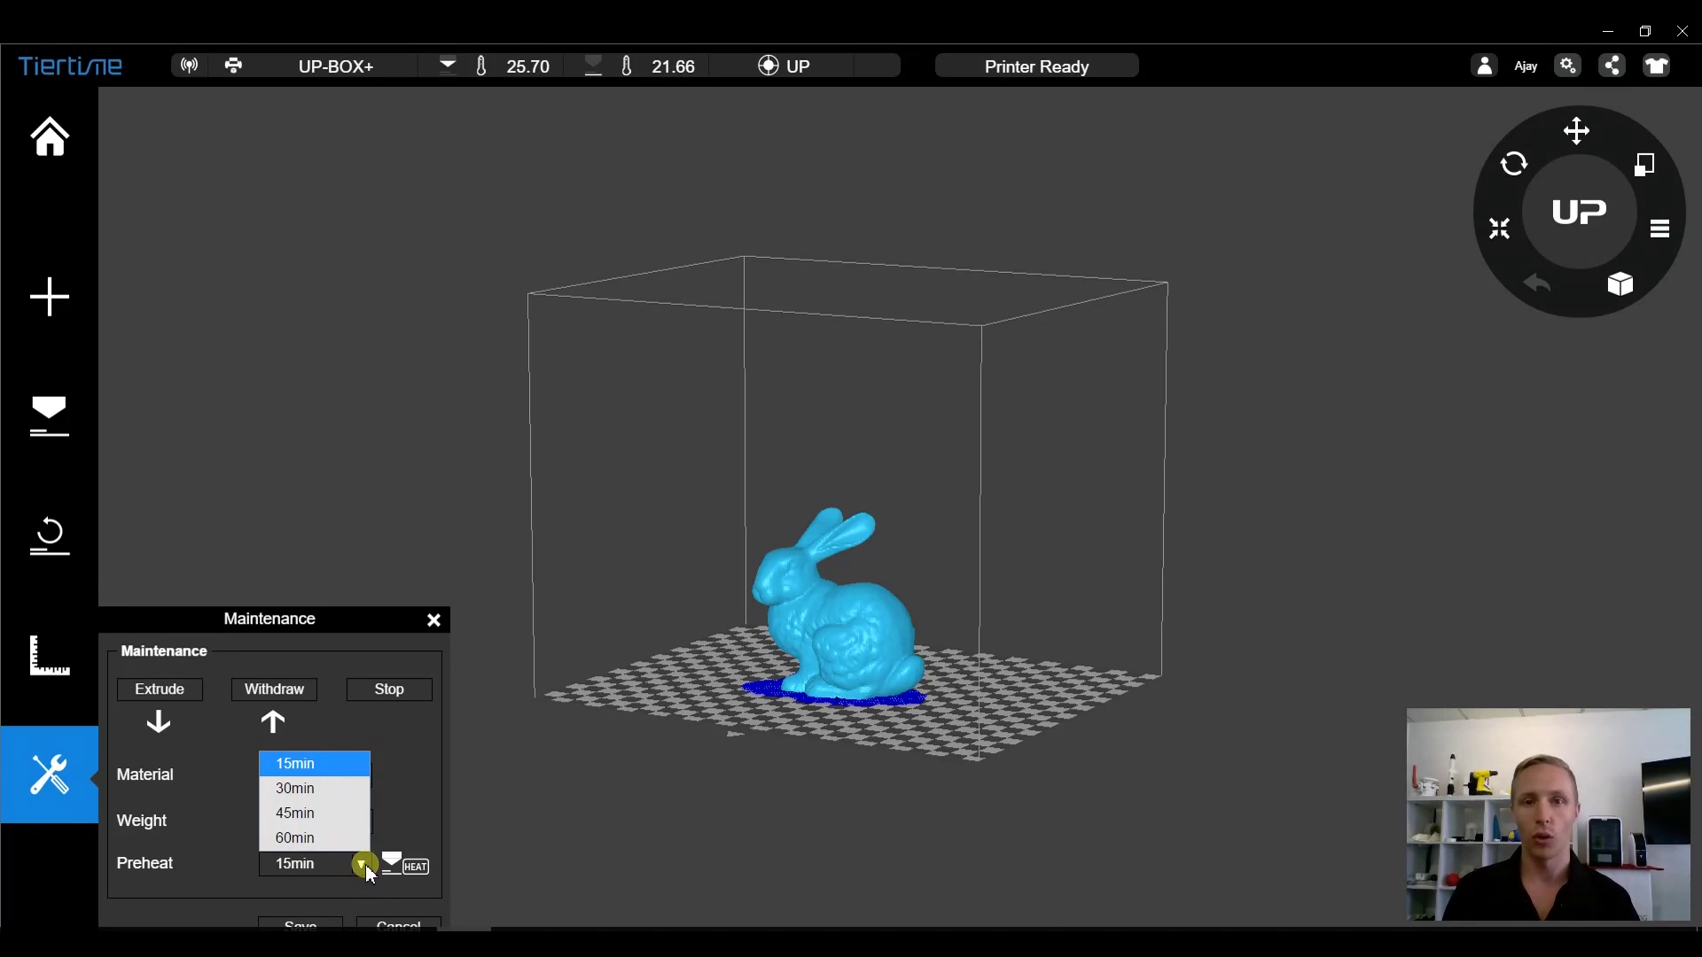
pyautogui.click(334, 765)
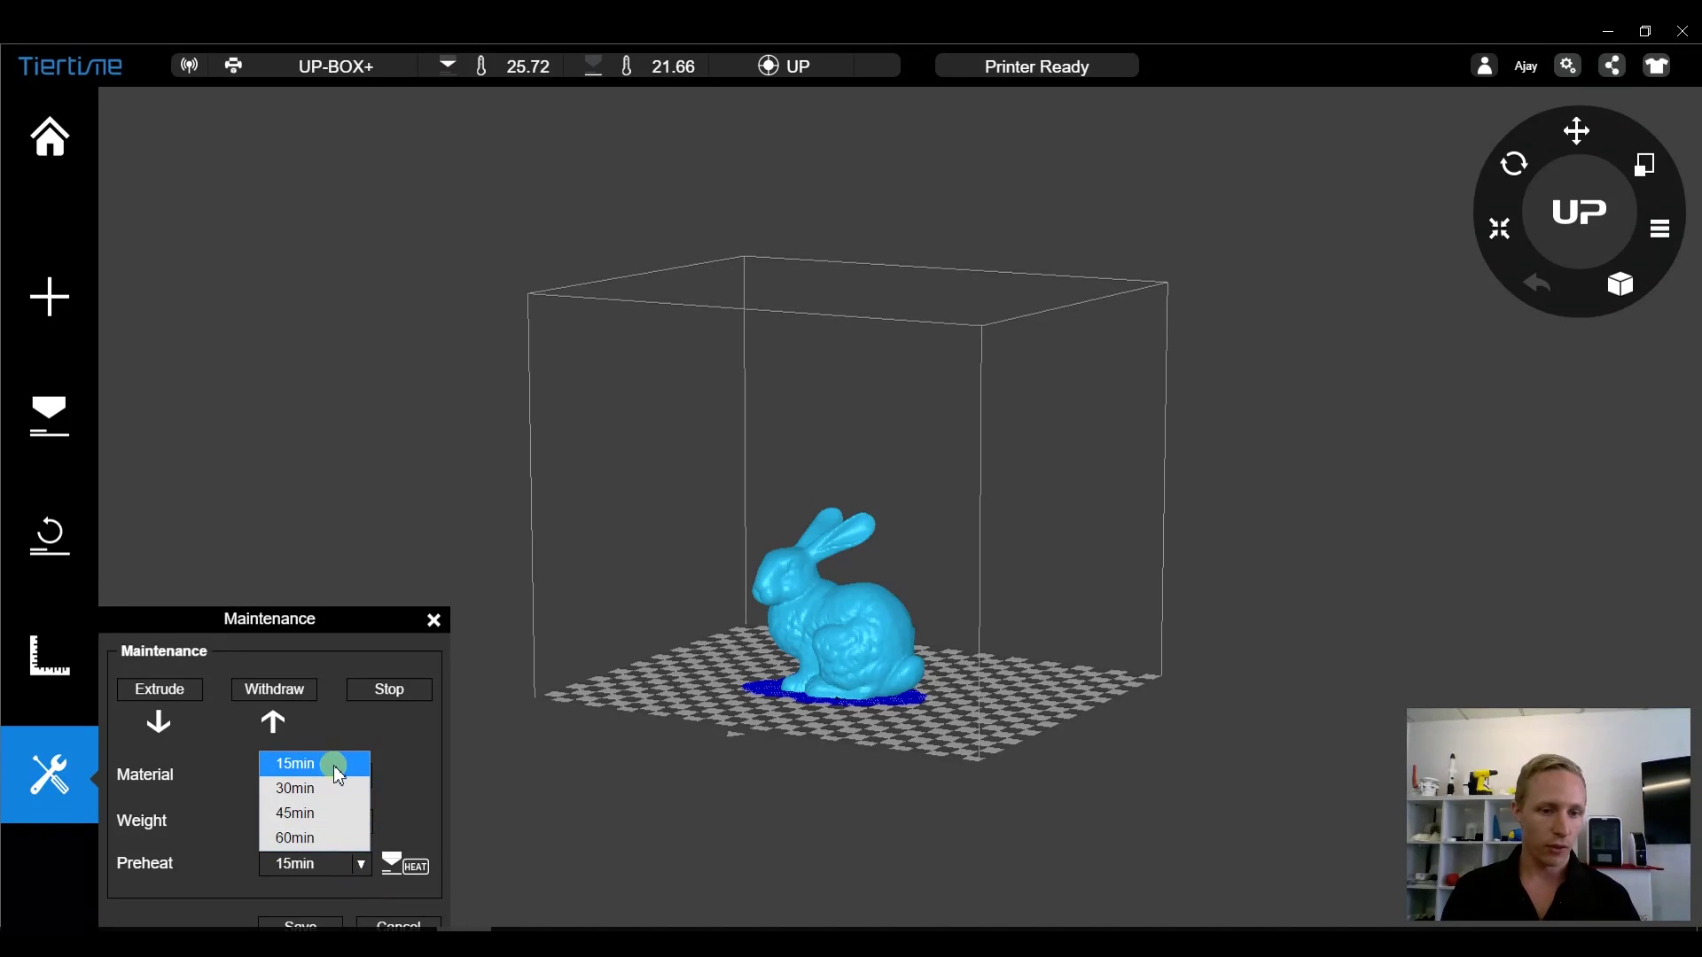
pyautogui.click(324, 839)
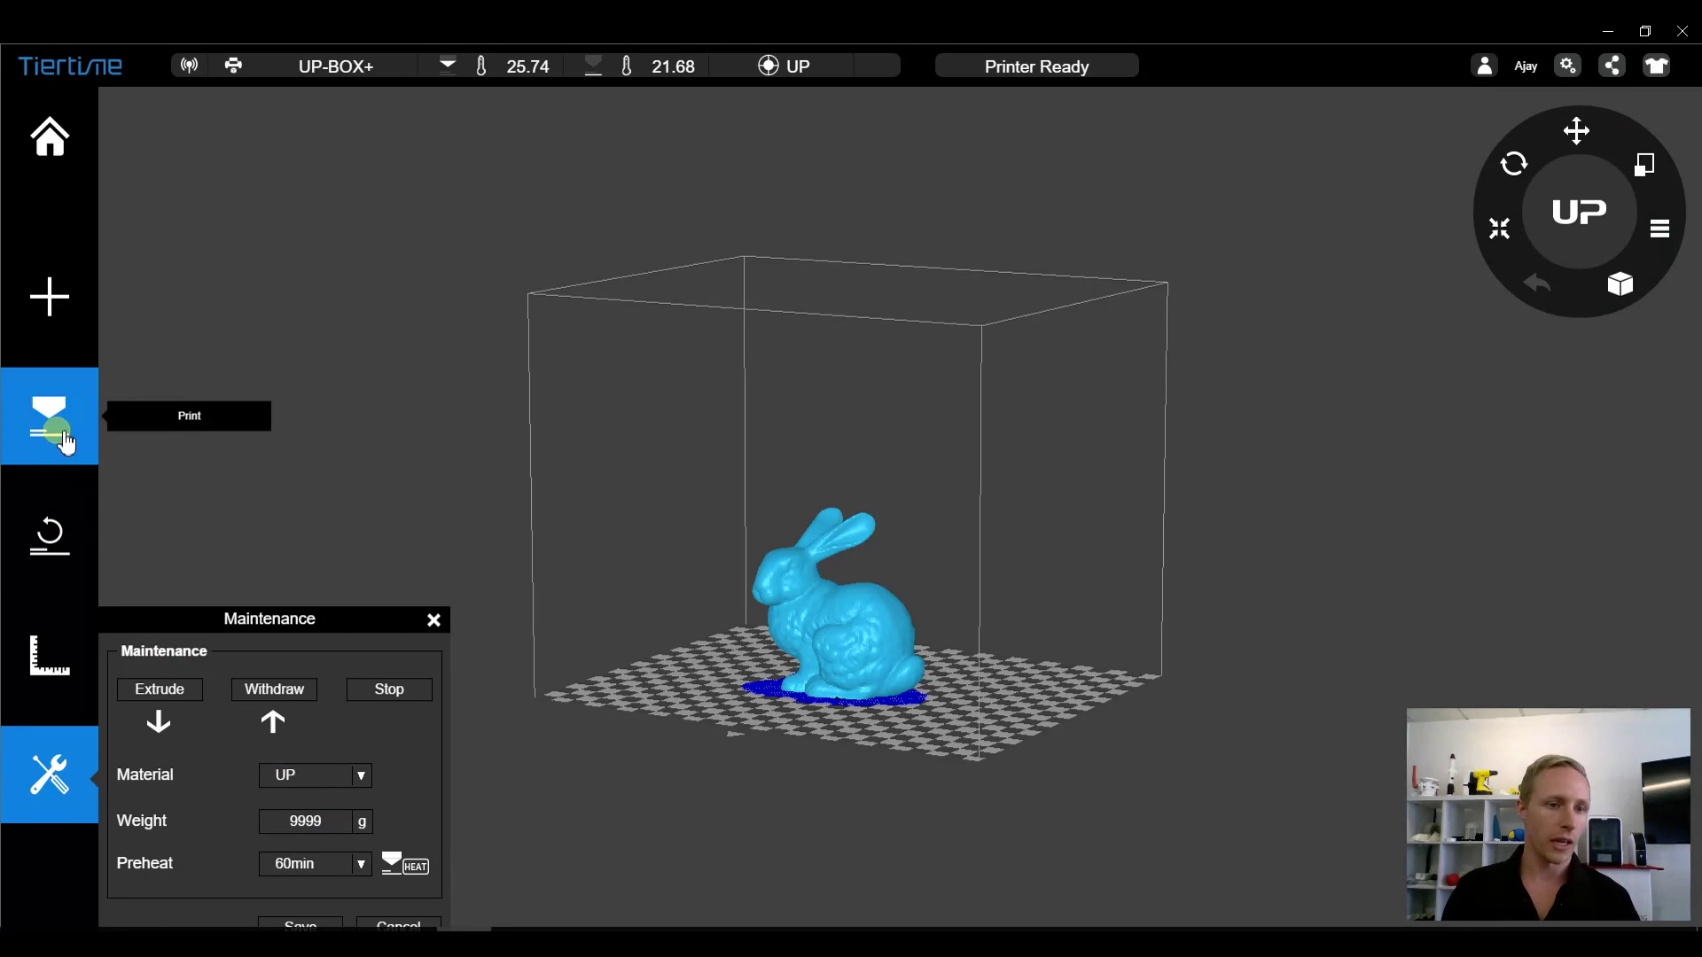
# - In print Preference, switch Preheat on then back off and save, returning to Printer Setting
pyautogui.click(62, 437)
pyautogui.click(304, 669)
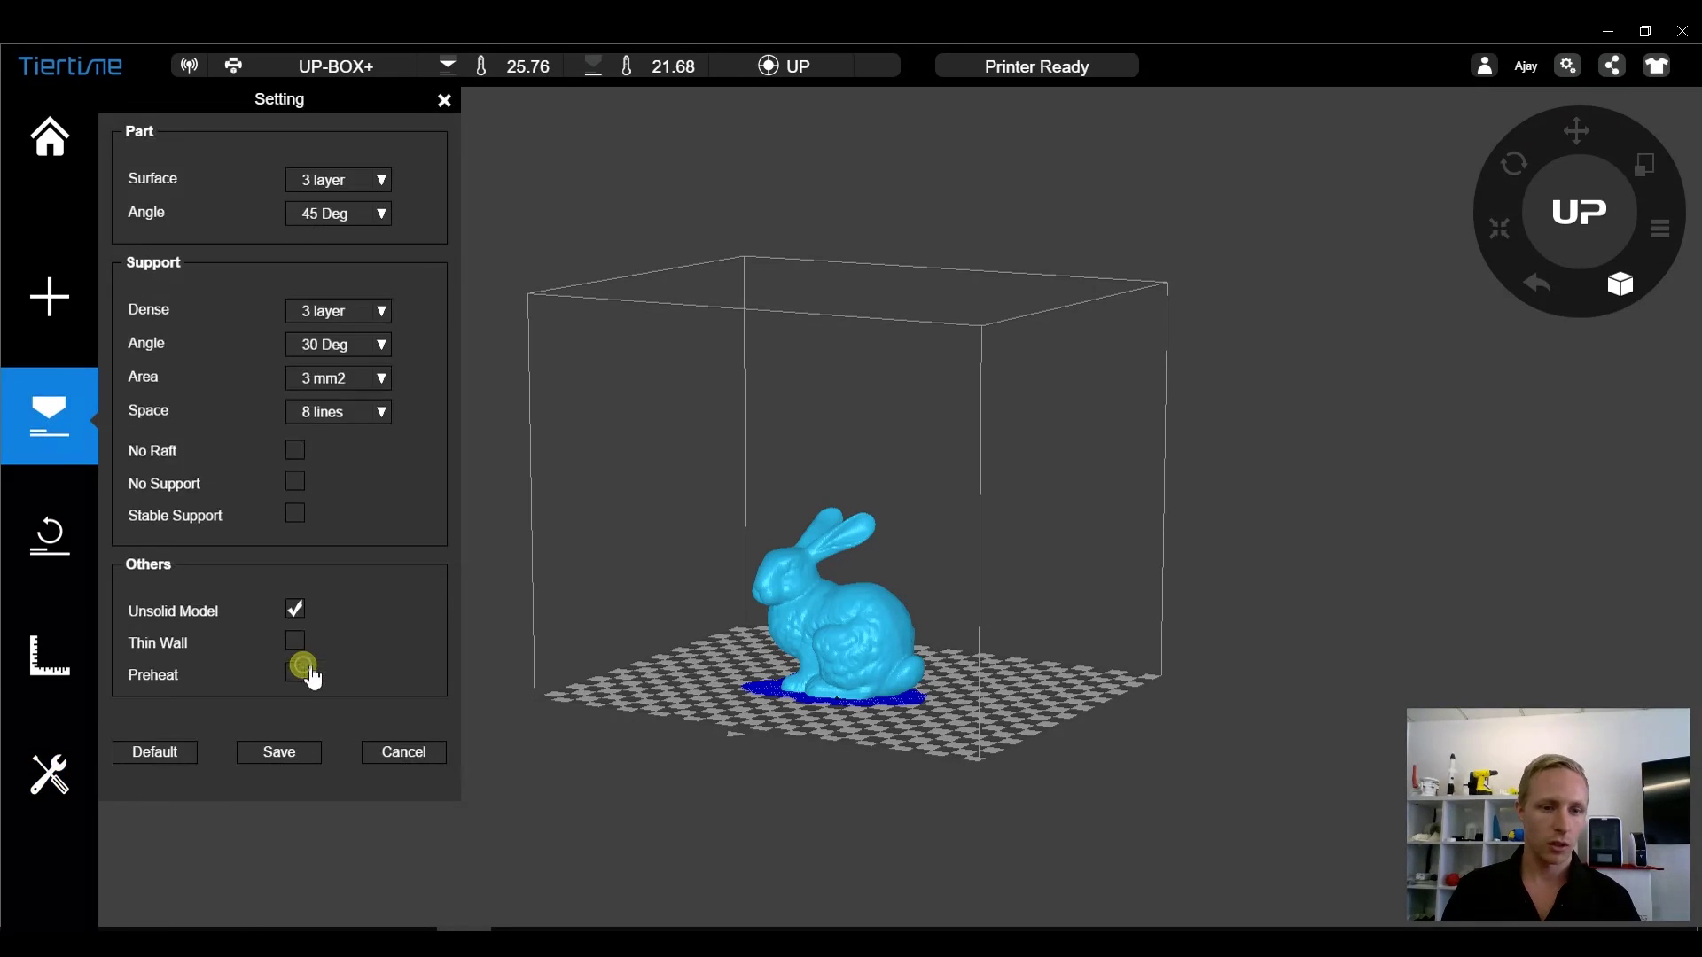
pyautogui.click(295, 671)
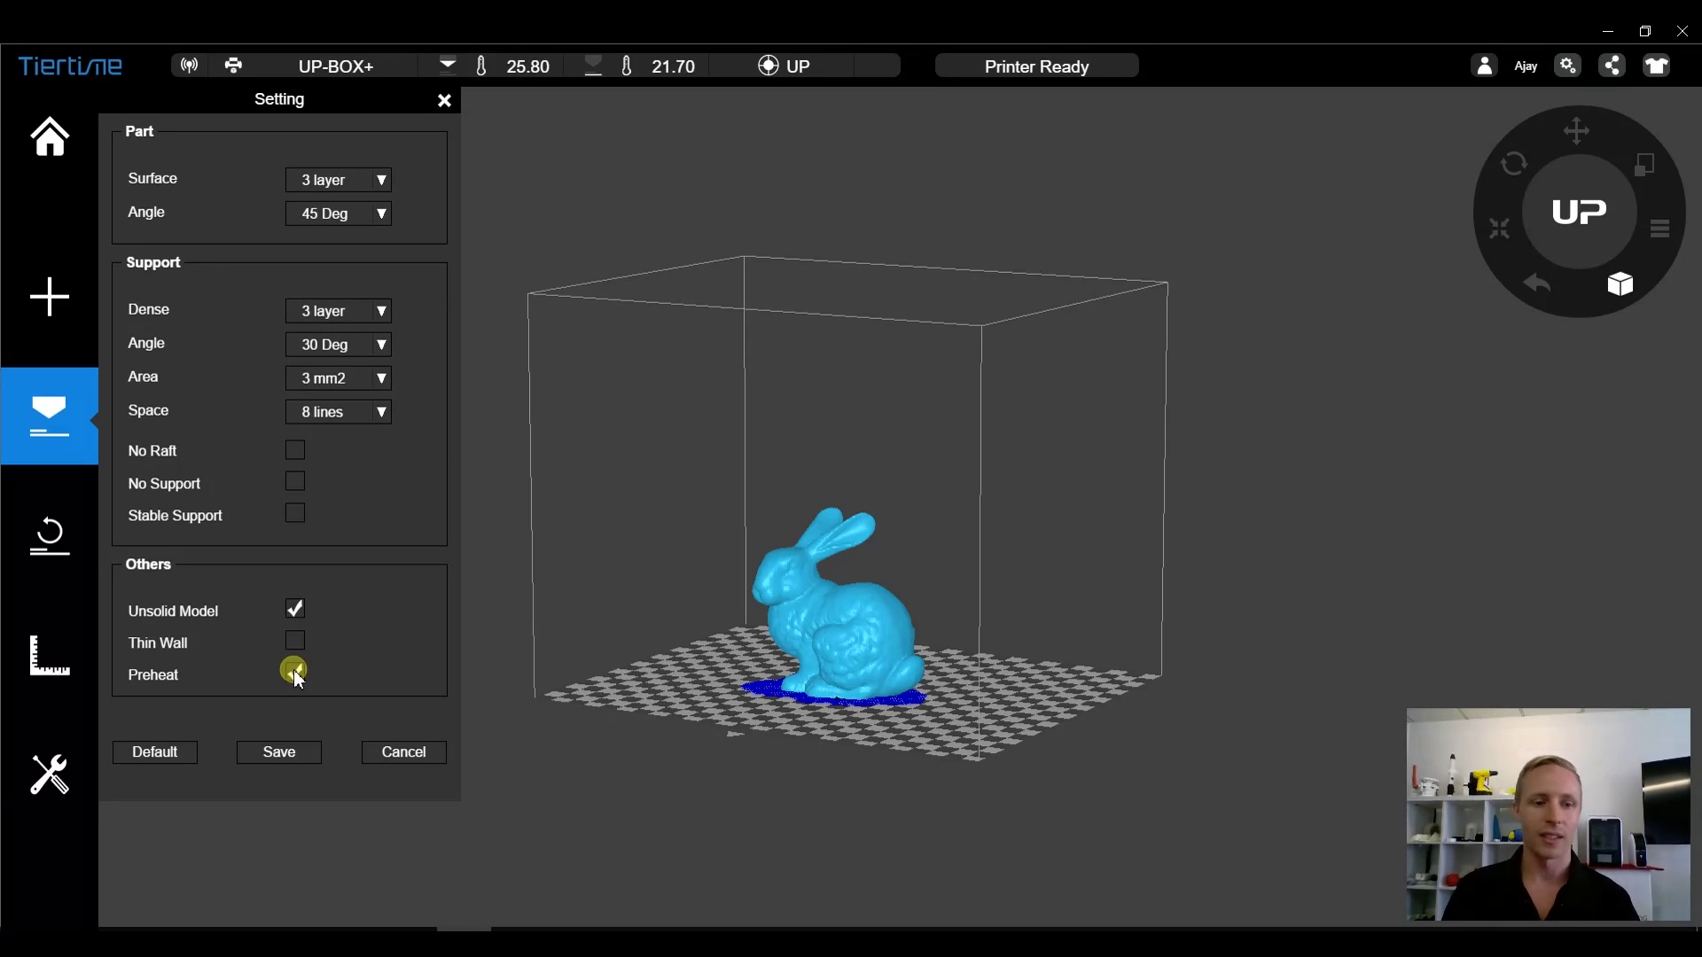
pyautogui.click(294, 671)
pyautogui.click(263, 761)
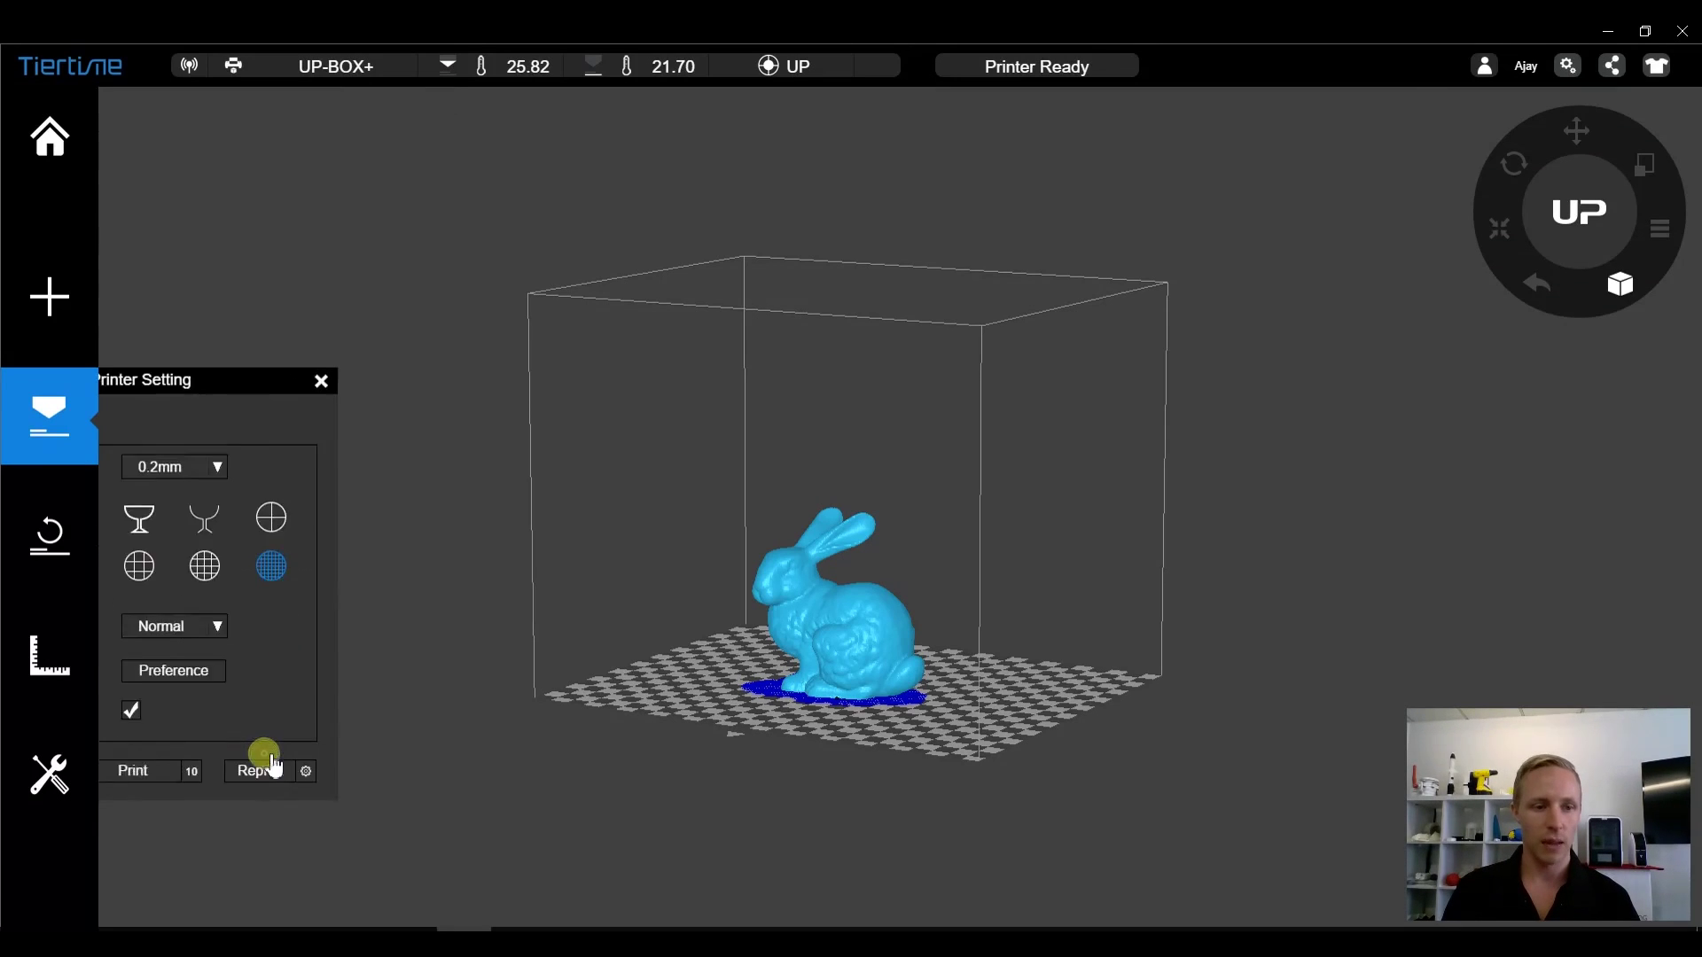
pyautogui.click(259, 714)
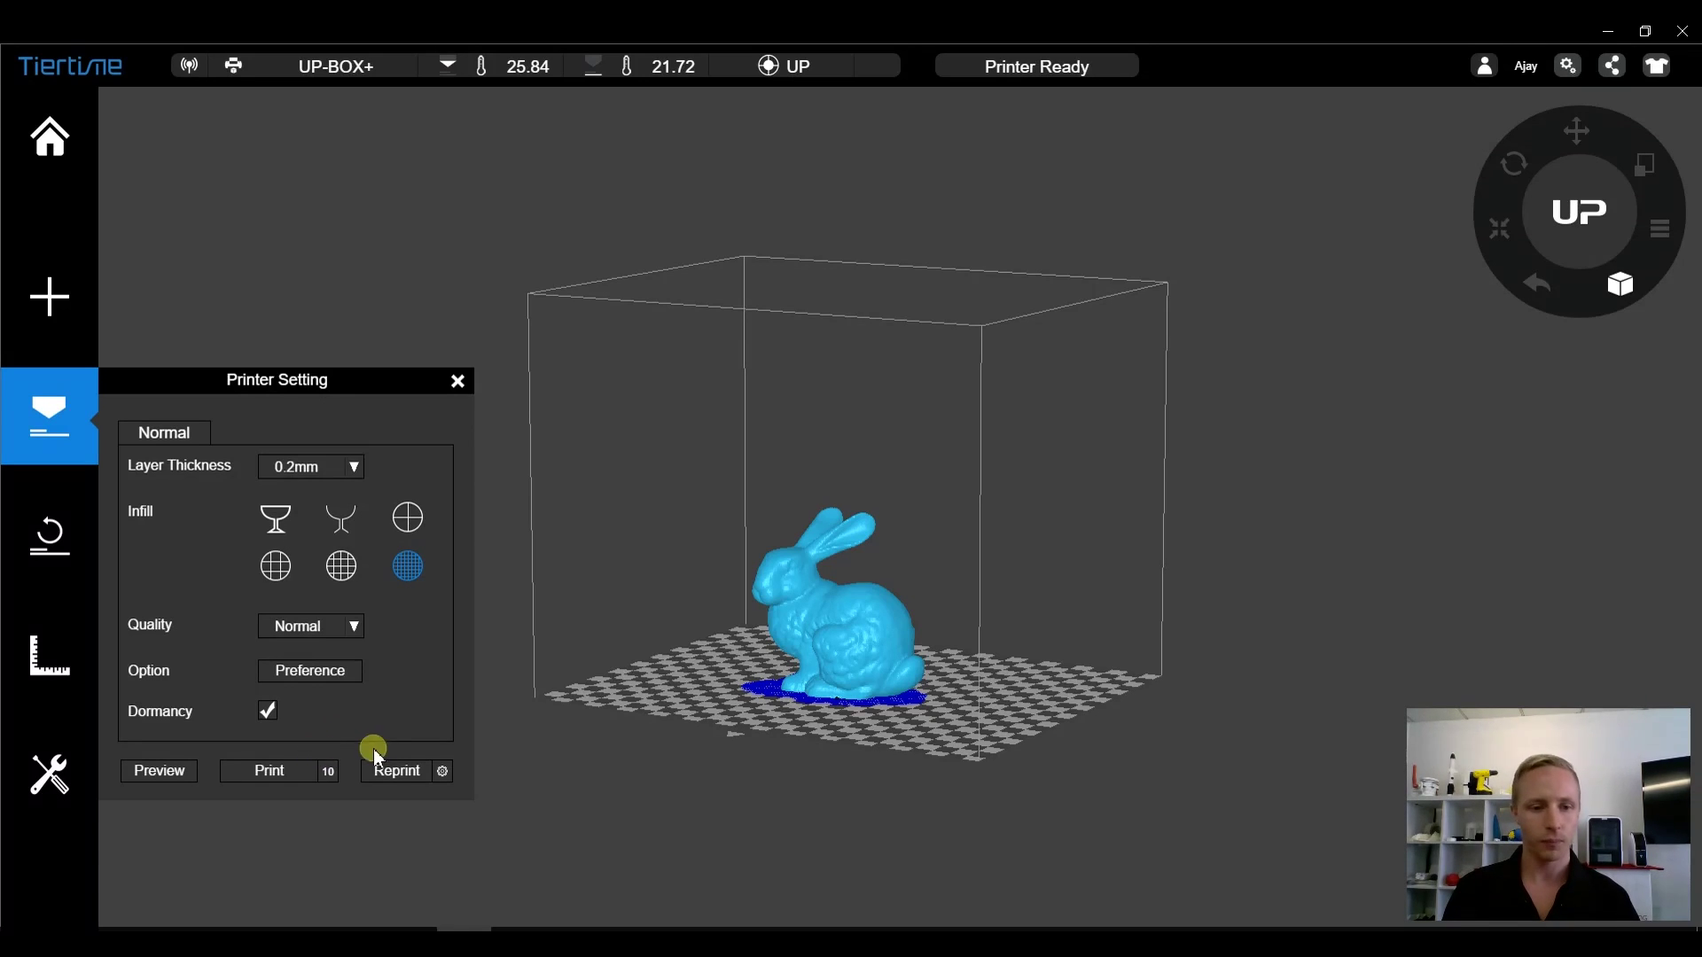
# - Start the printer HEAT from the Maintenance panel, stop it, and close the panel
pyautogui.click(51, 773)
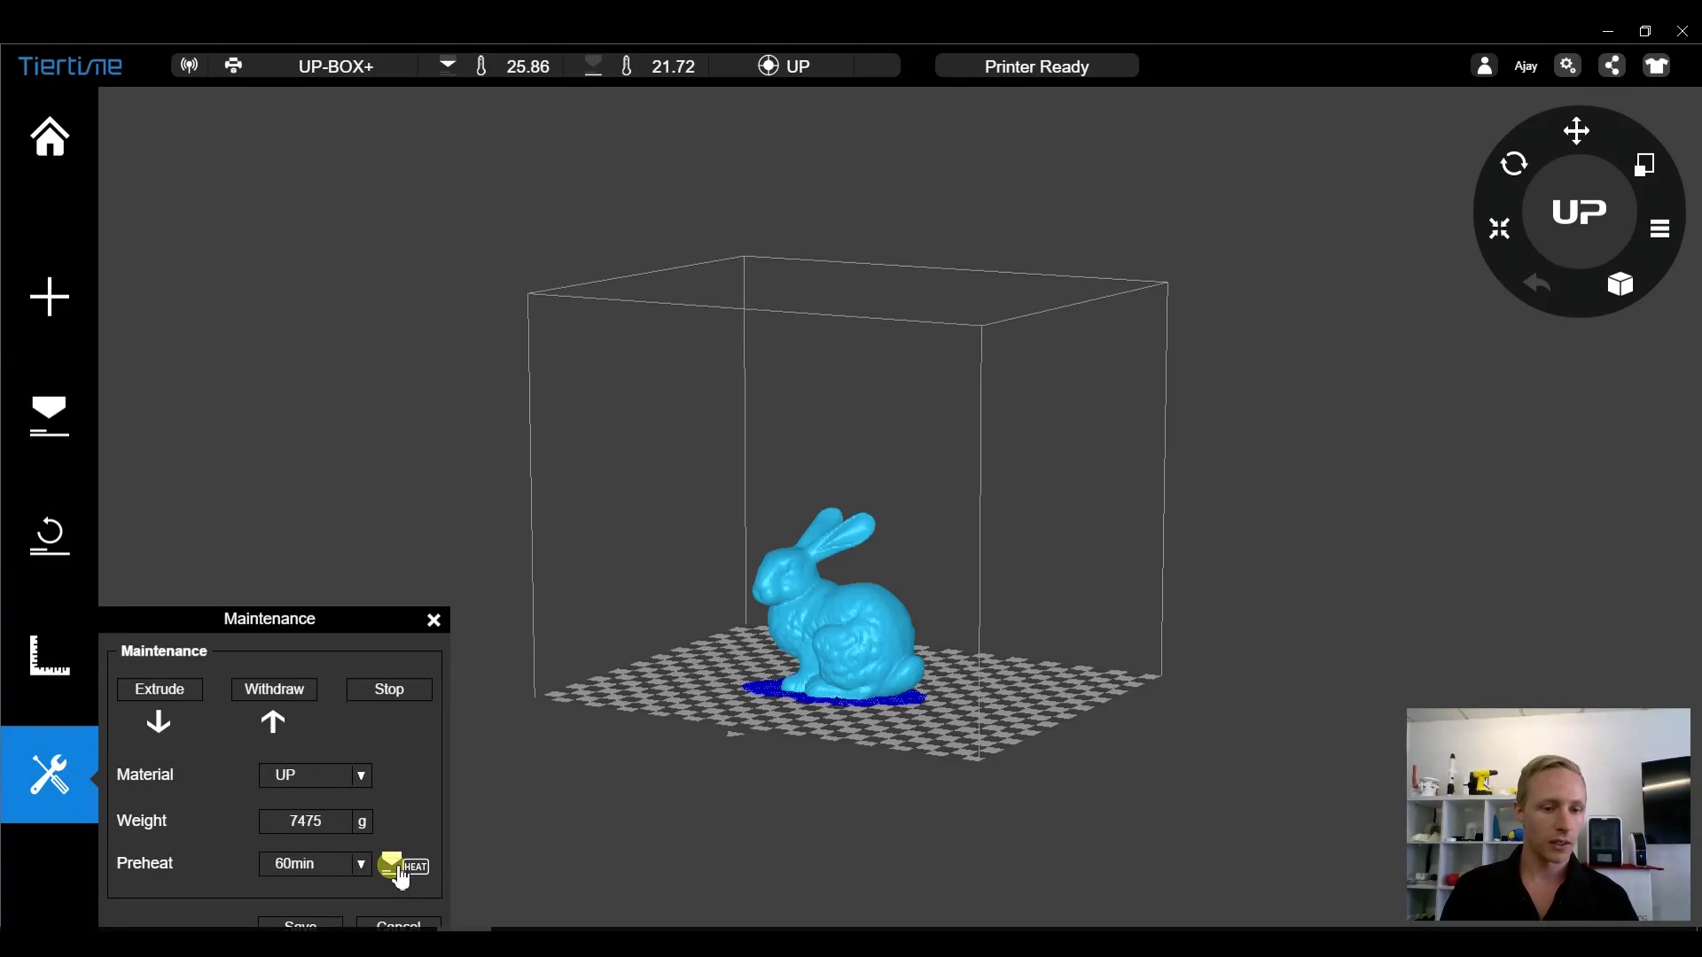
pyautogui.click(400, 876)
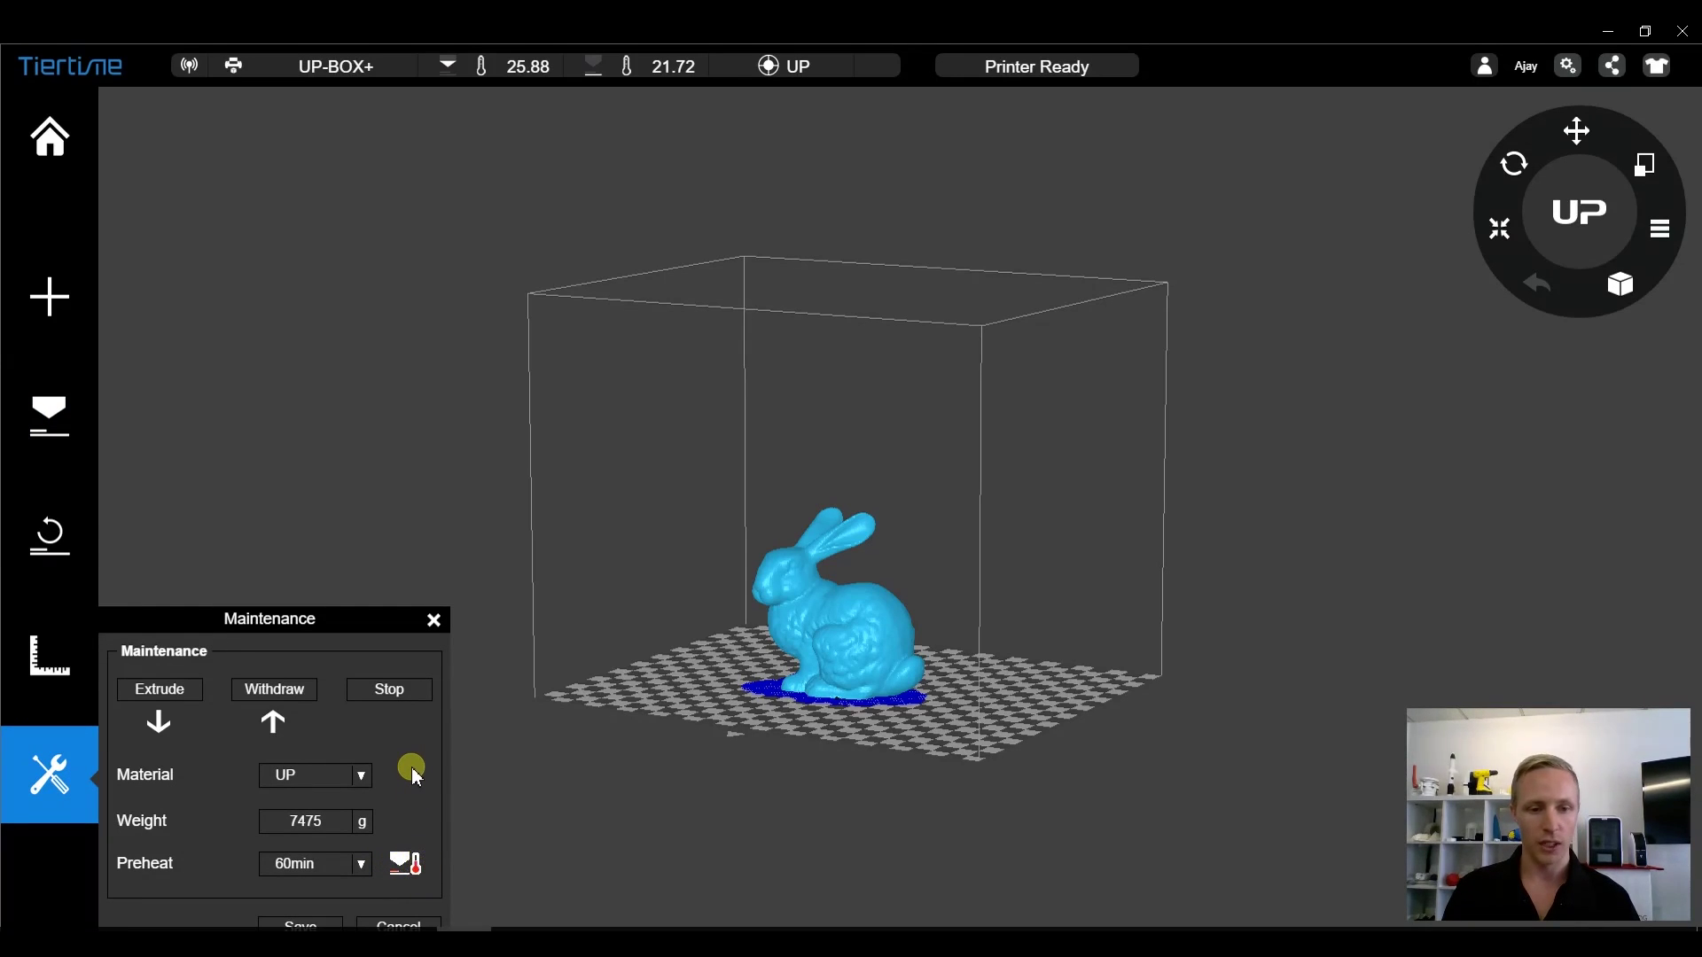
pyautogui.click(390, 691)
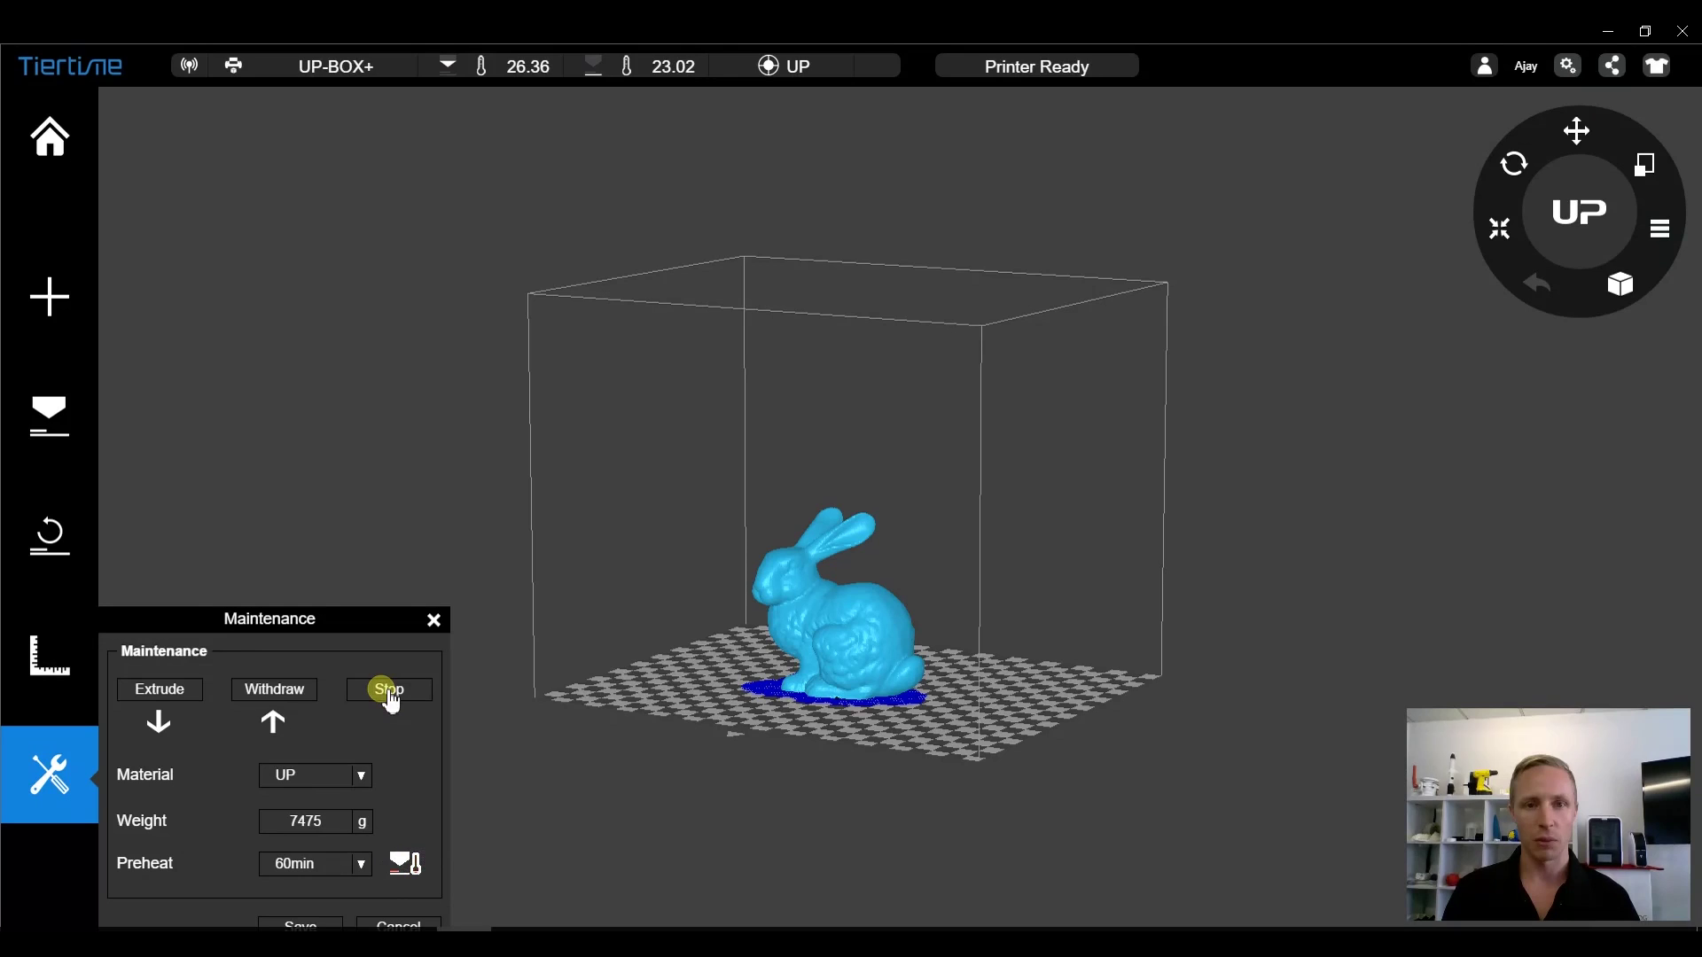
pyautogui.click(434, 621)
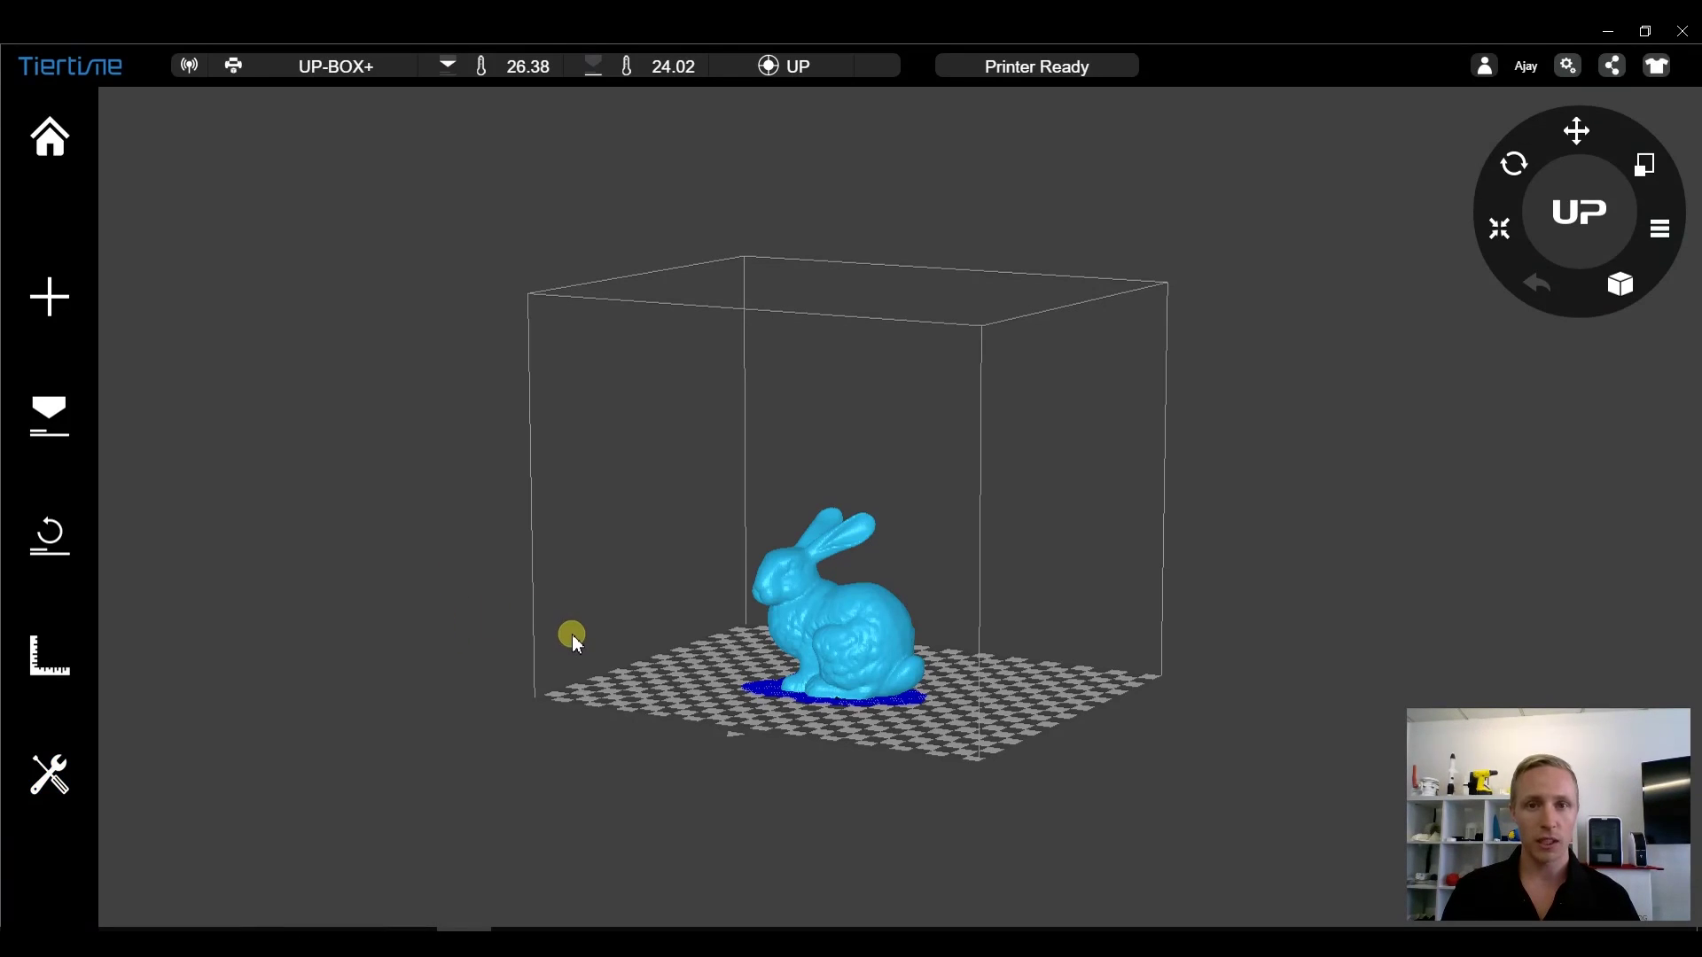